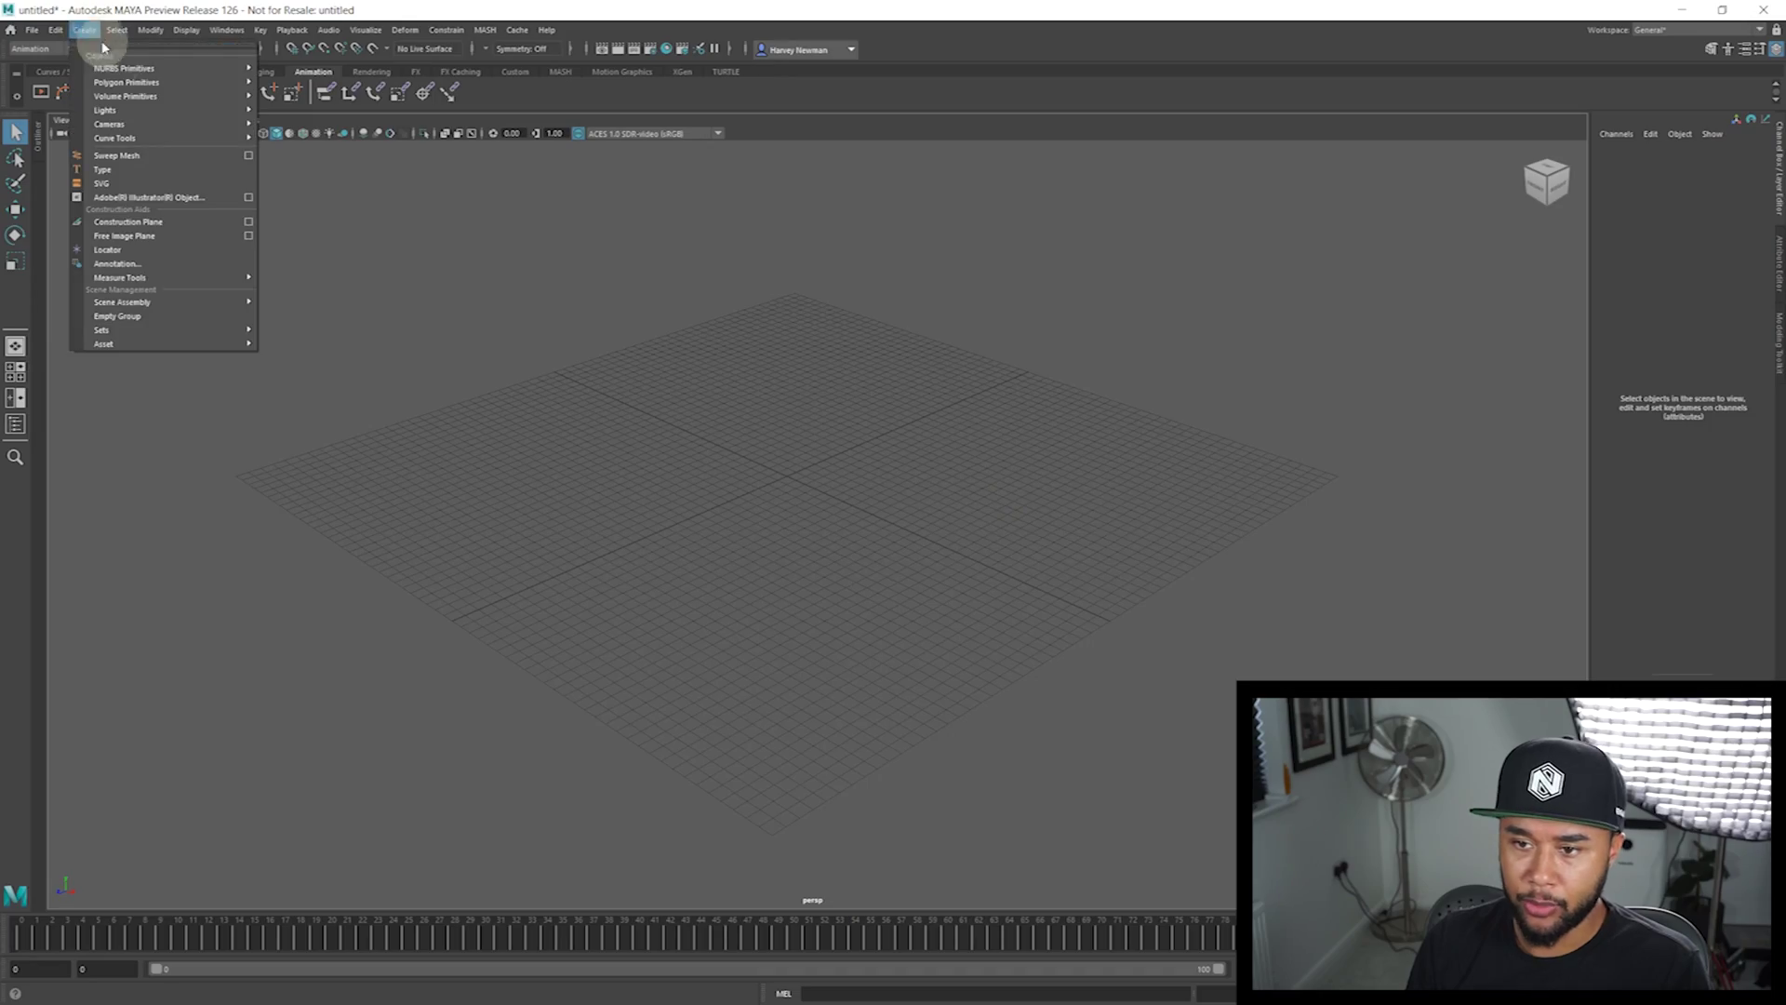
Create a polygon sphere at the grid centre and scale it uniformly to about 92.84
{"action": "mouse_move", "coordinate": [128, 86]}
{"action": "left_click", "coordinate": [294, 82]}
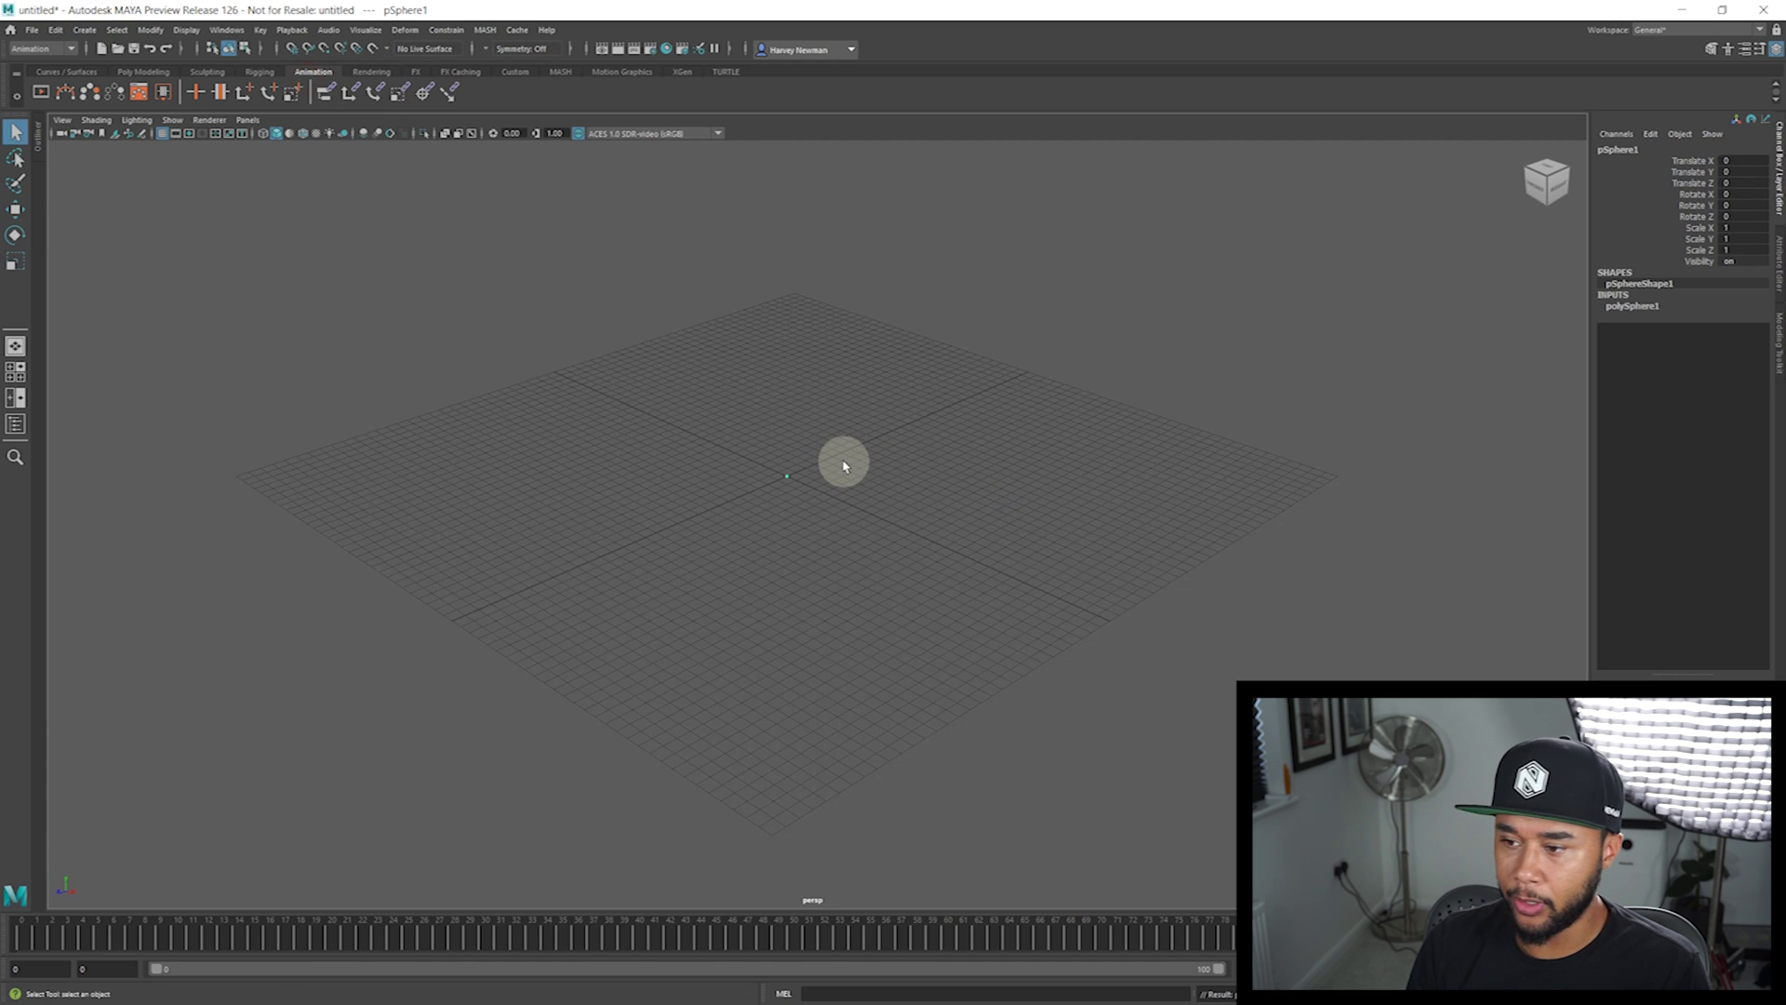
{"action": "key", "text": "e"}
{"action": "key", "text": "r"}
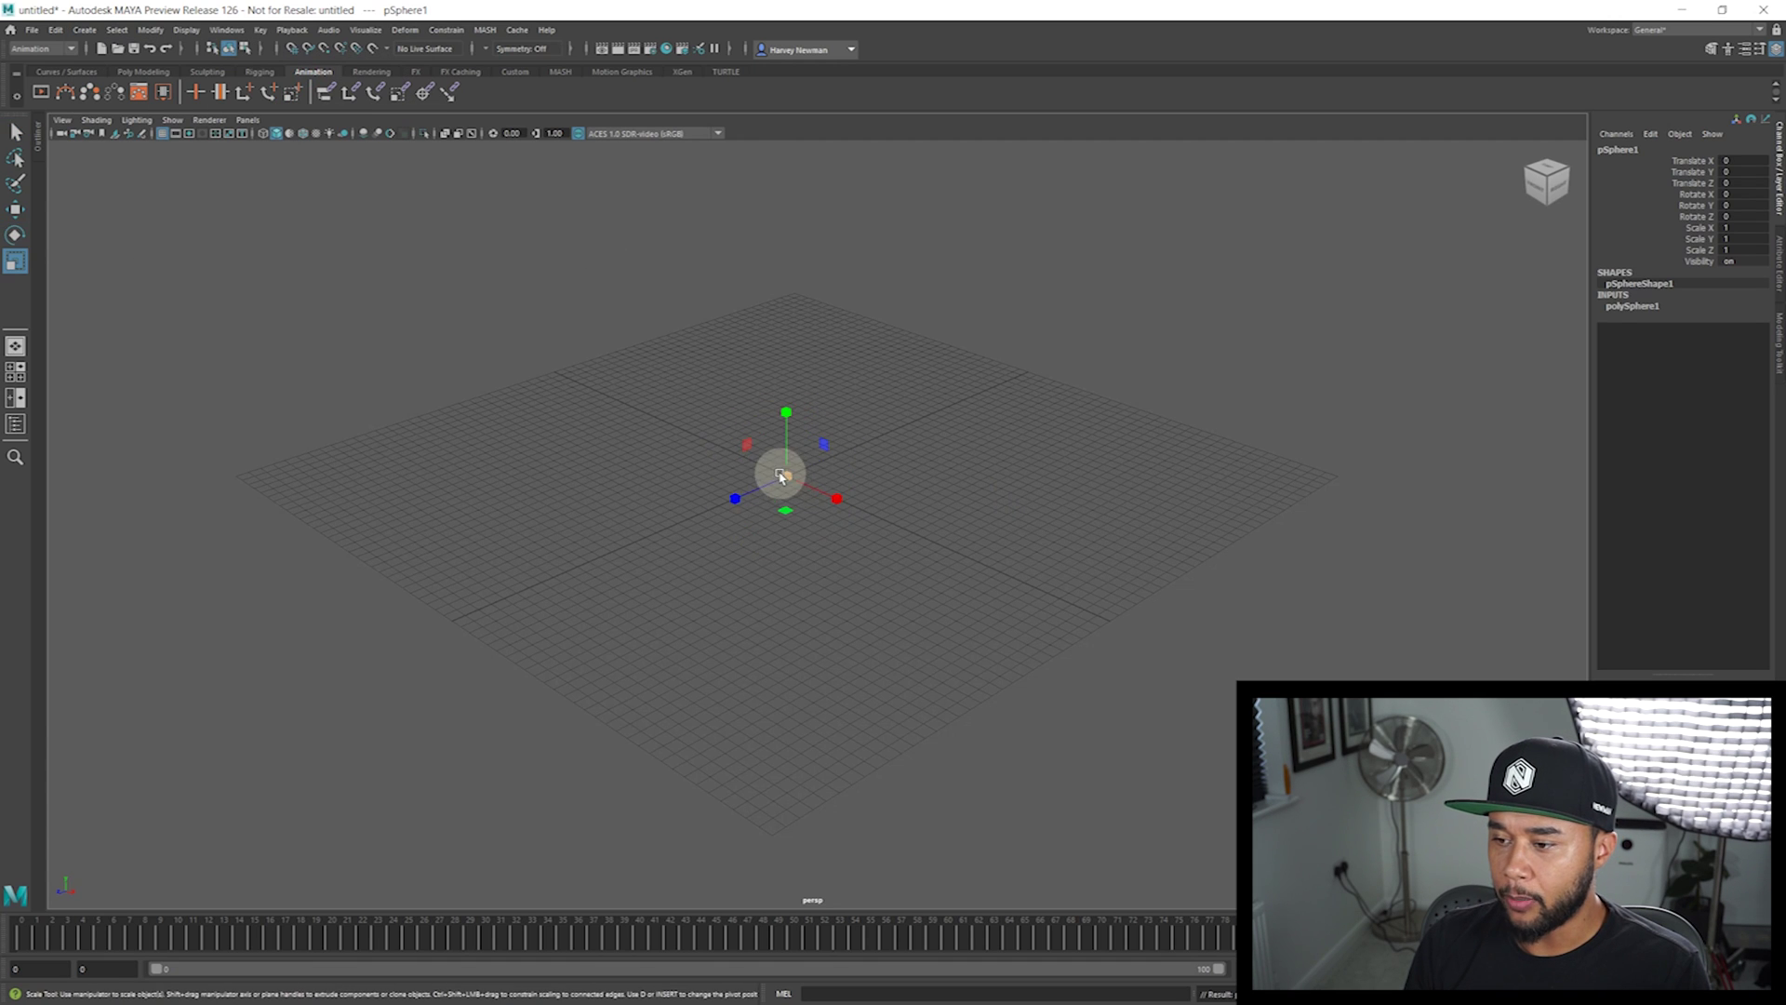
{"action": "left_click_drag", "start_coordinate": [782, 471], "coordinate": [968, 459]}
{"action": "left_click", "coordinate": [1045, 530]}
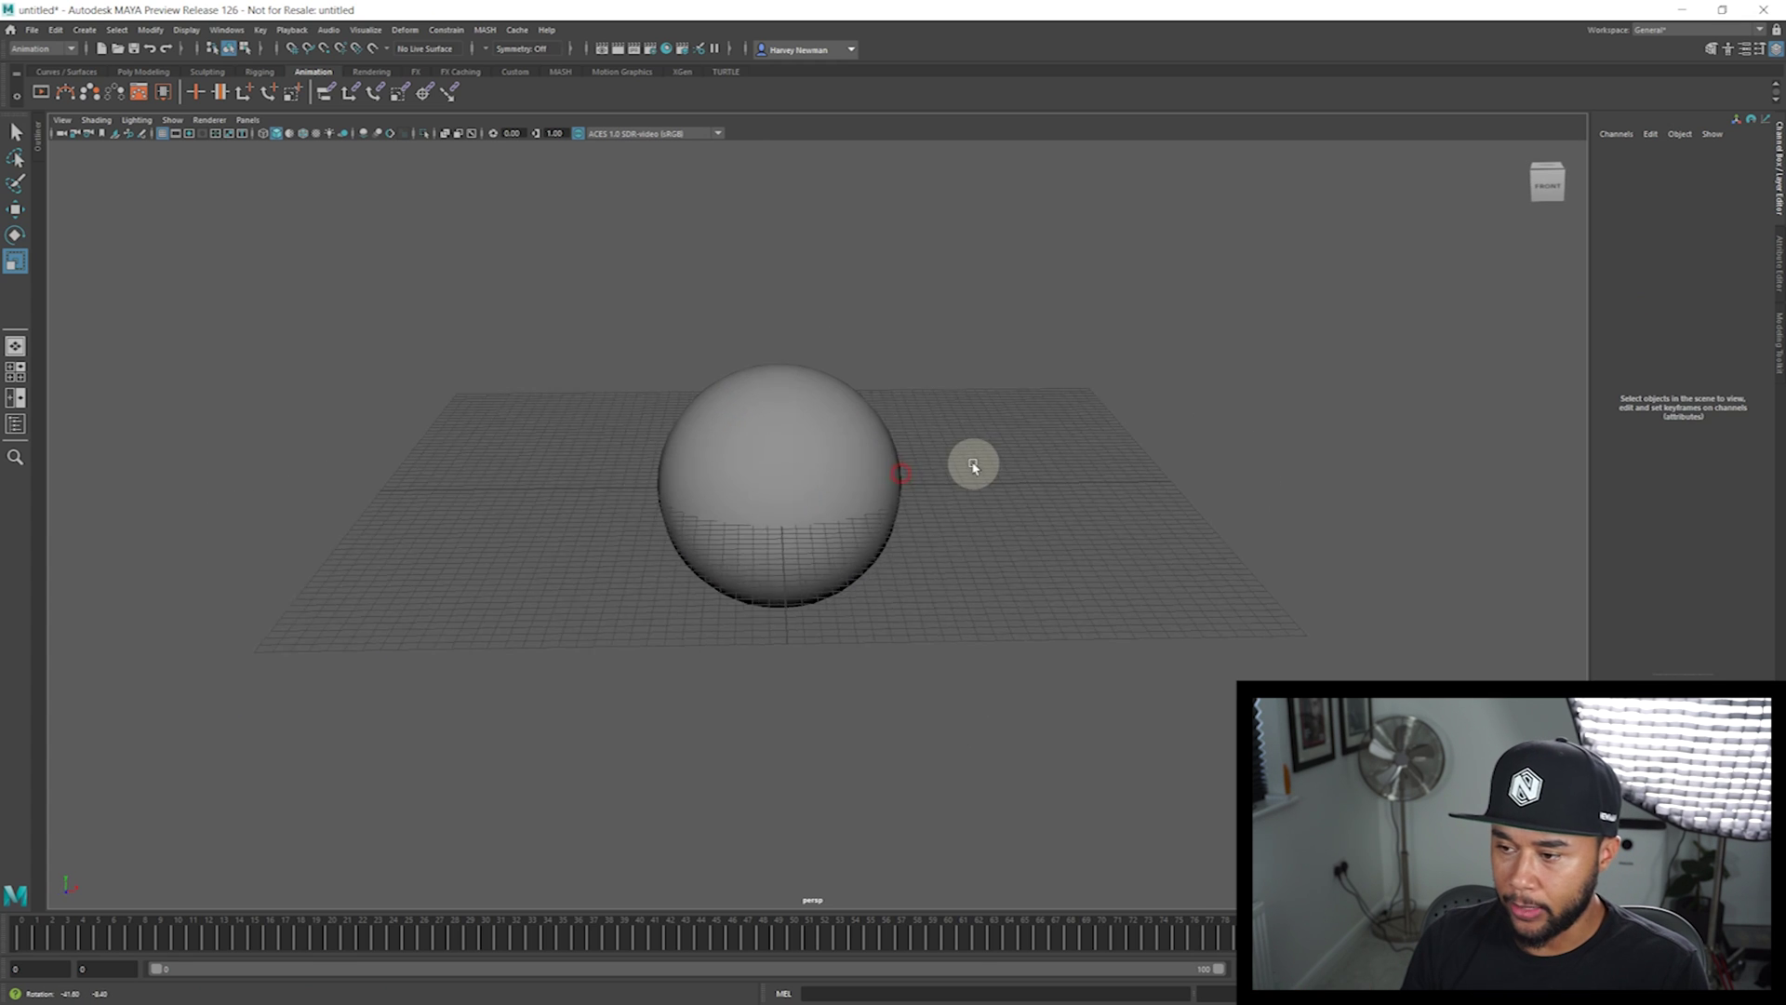
Select the sphere and examine it from several angles and distances in the perspective view
{"action": "left_click", "coordinate": [825, 498]}
{"action": "right_click_drag", "start_coordinate": [869, 507], "coordinate": [1045, 750], "text": "alt"}
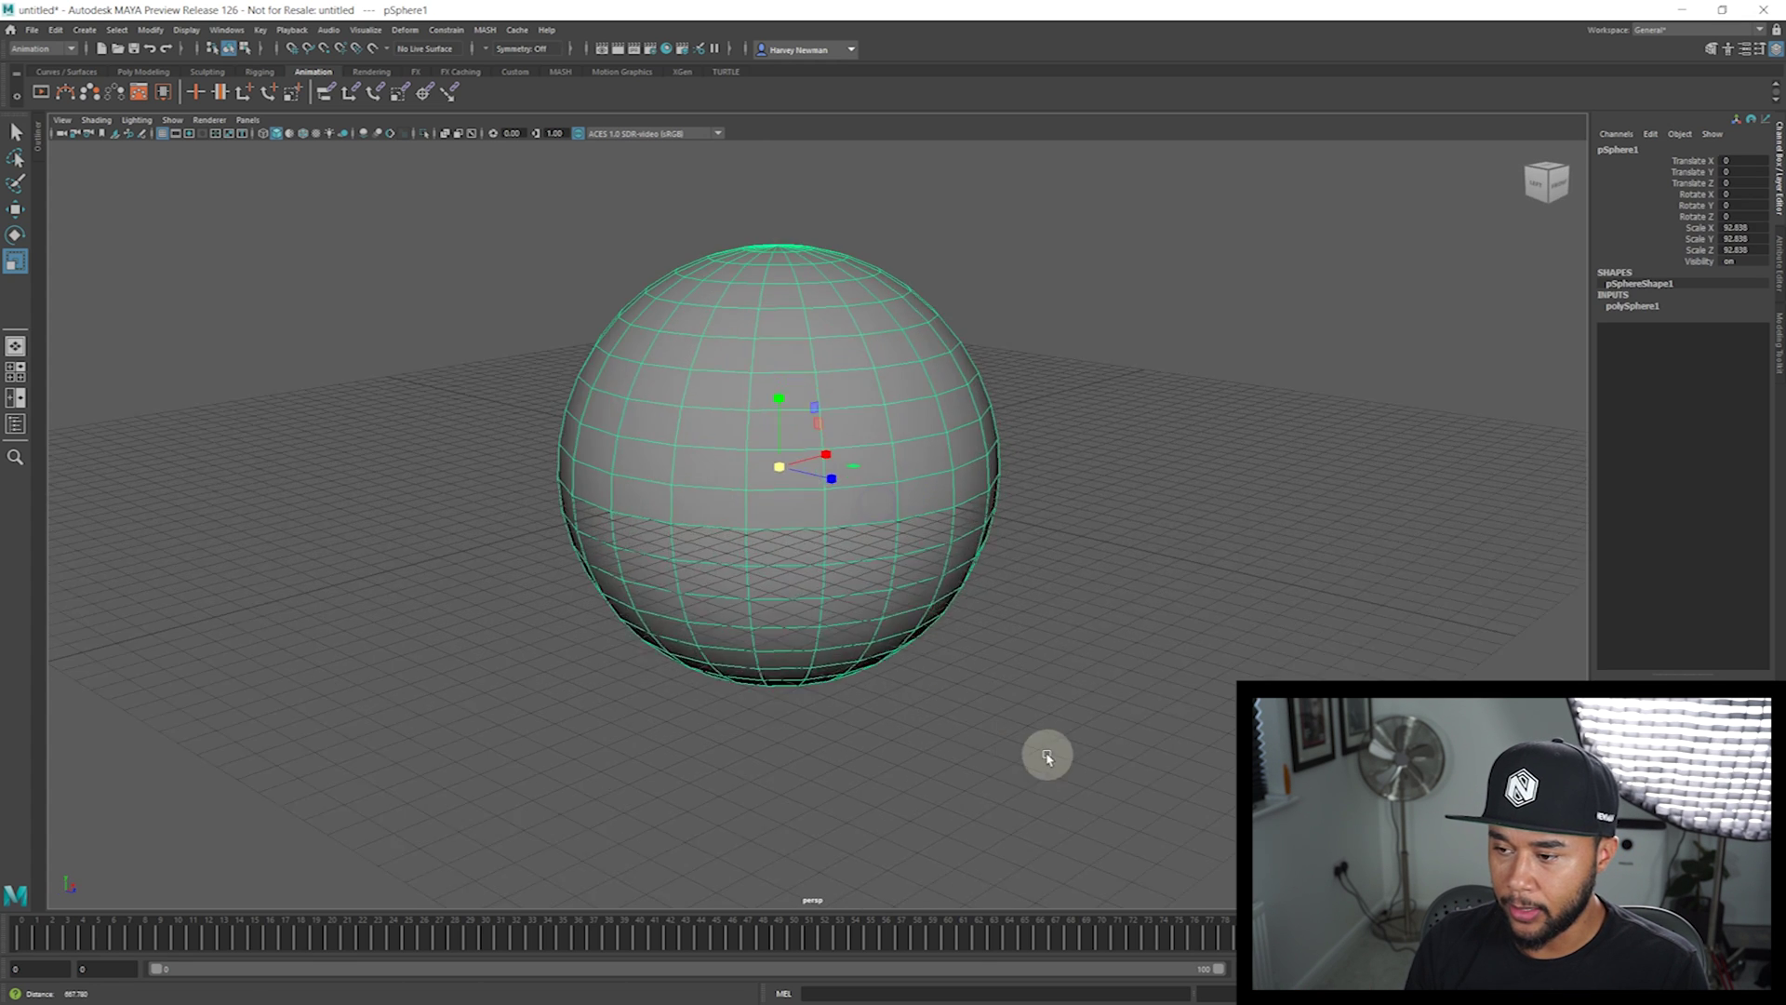
{"action": "left_click_drag", "start_coordinate": [1045, 750], "coordinate": [898, 642], "text": "alt"}
{"action": "right_click_drag", "start_coordinate": [898, 642], "coordinate": [884, 626], "text": "alt"}
{"action": "left_click_drag", "start_coordinate": [885, 626], "coordinate": [810, 570], "text": "alt"}
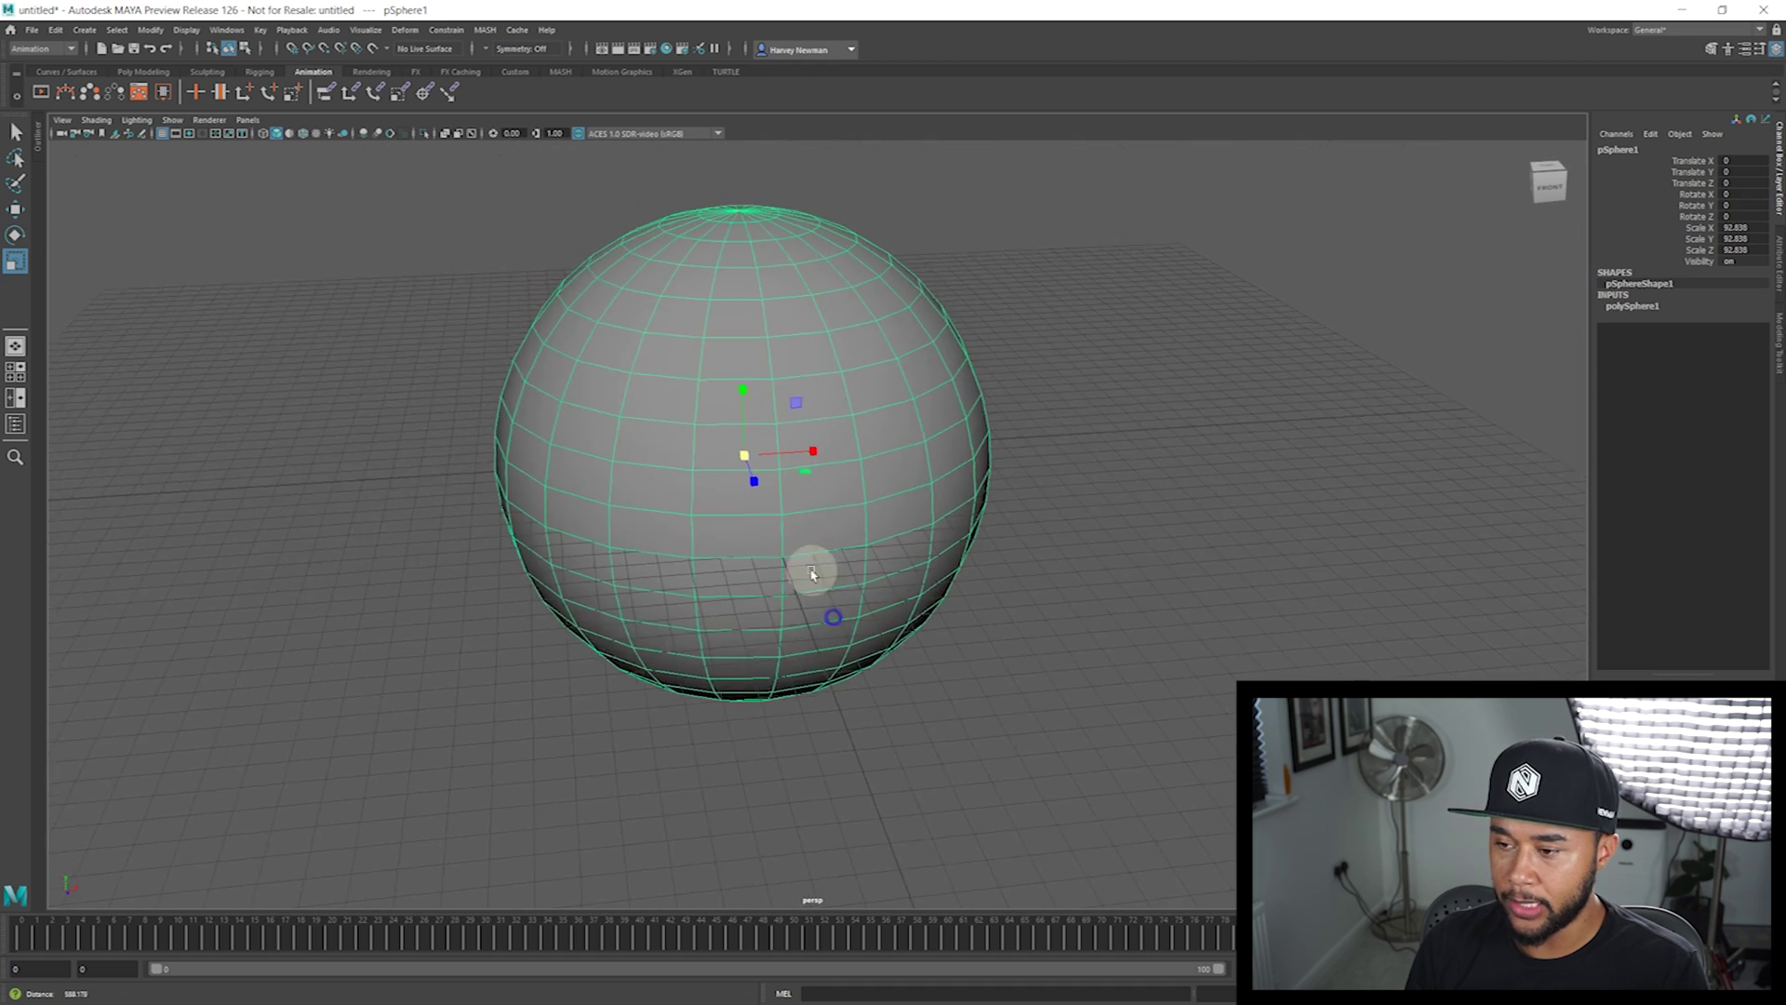
{"action": "right_click_drag", "start_coordinate": [810, 570], "coordinate": [714, 522], "text": "alt"}
{"action": "left_click_drag", "start_coordinate": [713, 522], "coordinate": [696, 572], "text": "alt"}
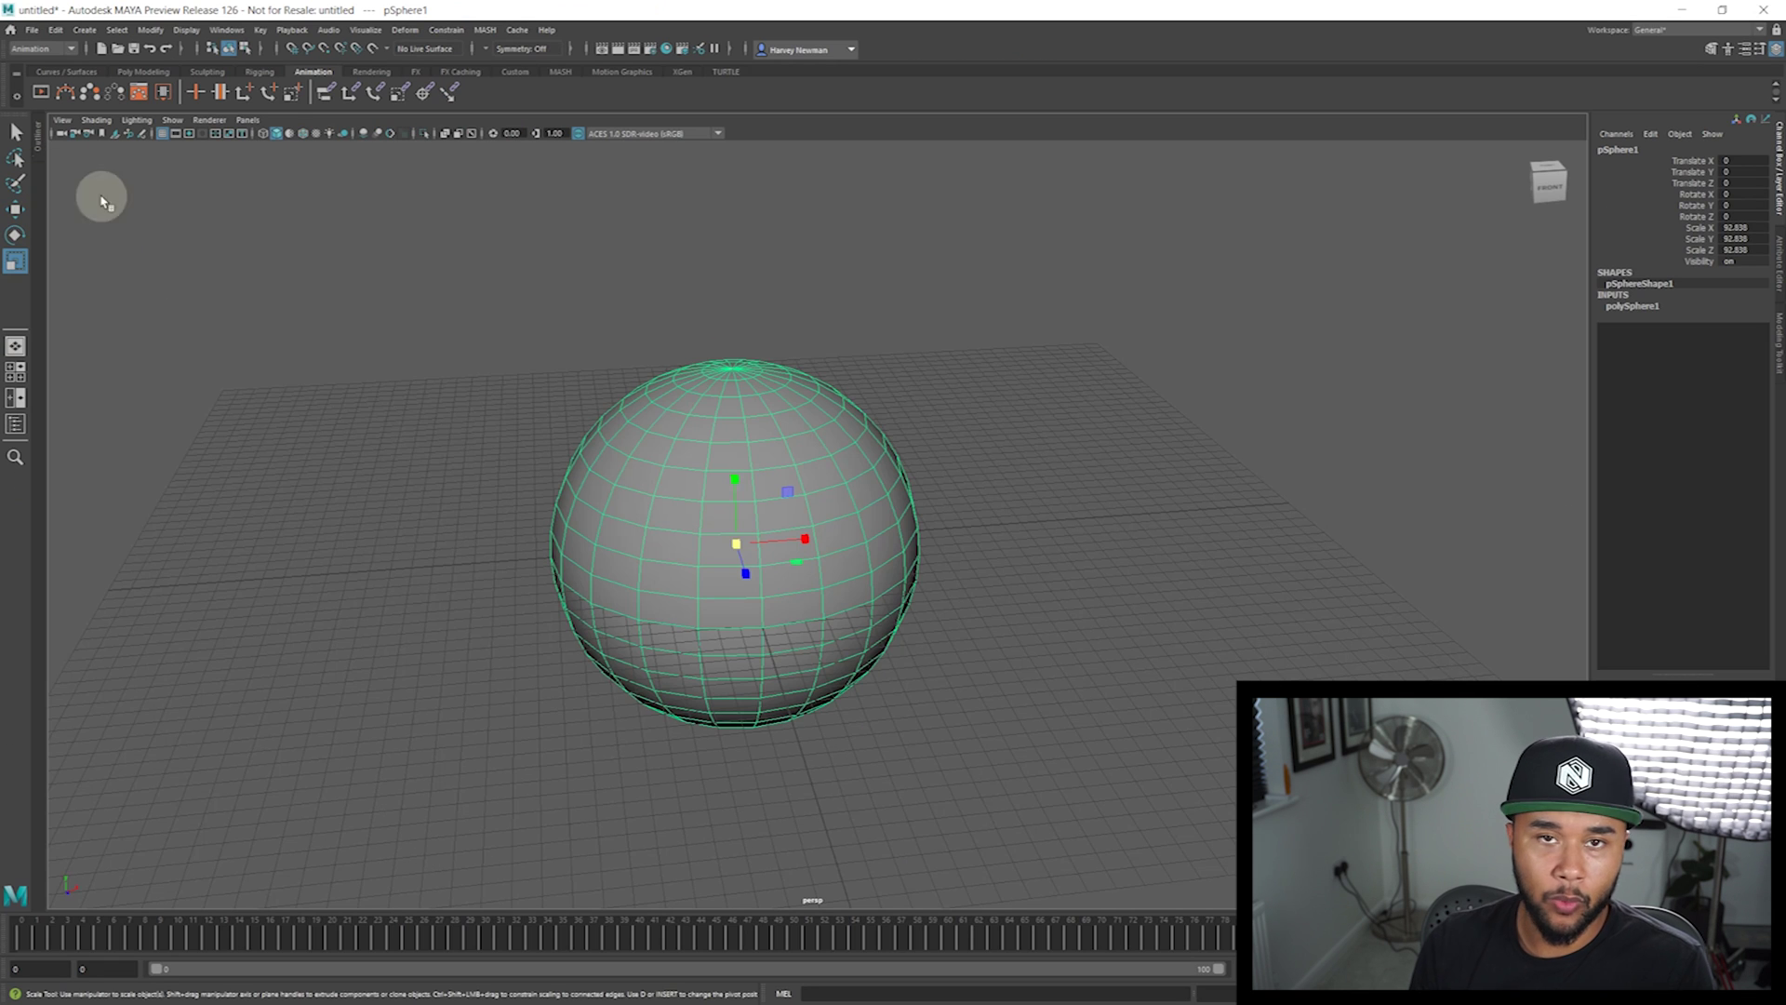
{"action": "left_click_drag", "start_coordinate": [613, 445], "coordinate": [298, 291], "text": "alt"}
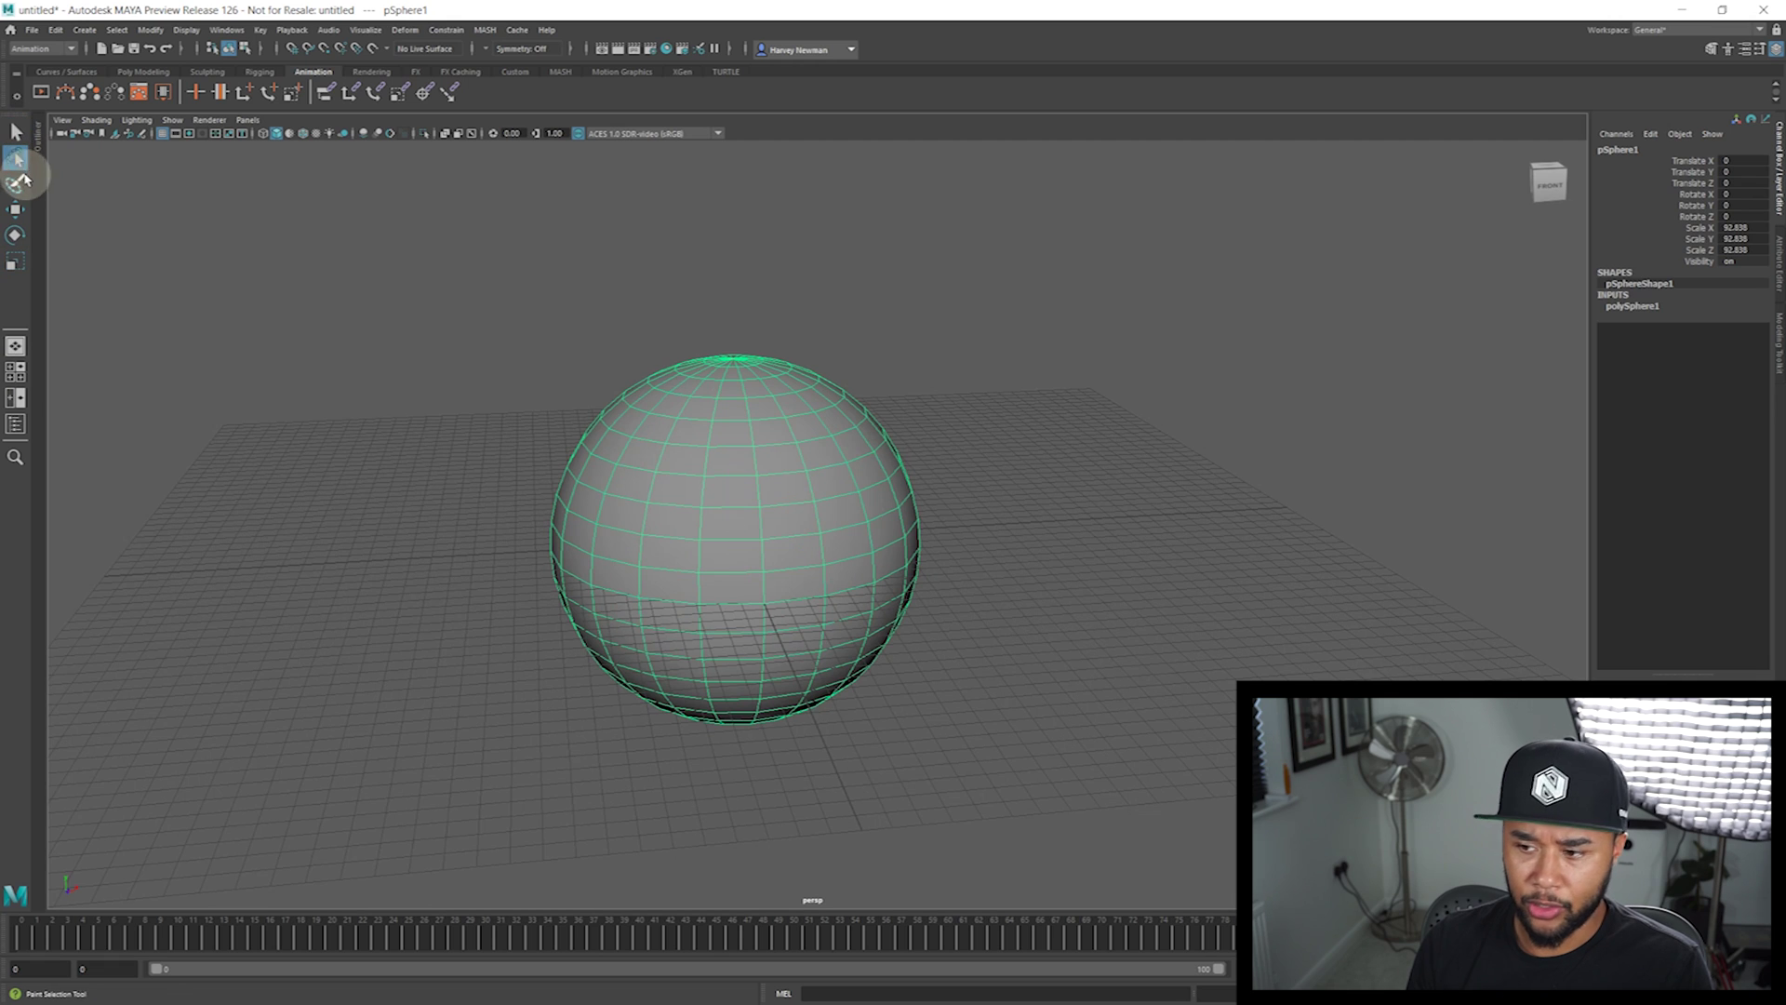
Compare the selection, Move, Rotate and Scale tools on the sphere, ending with the Move tool
{"action": "left_click", "coordinate": [880, 451]}
{"action": "left_click", "coordinate": [775, 418]}
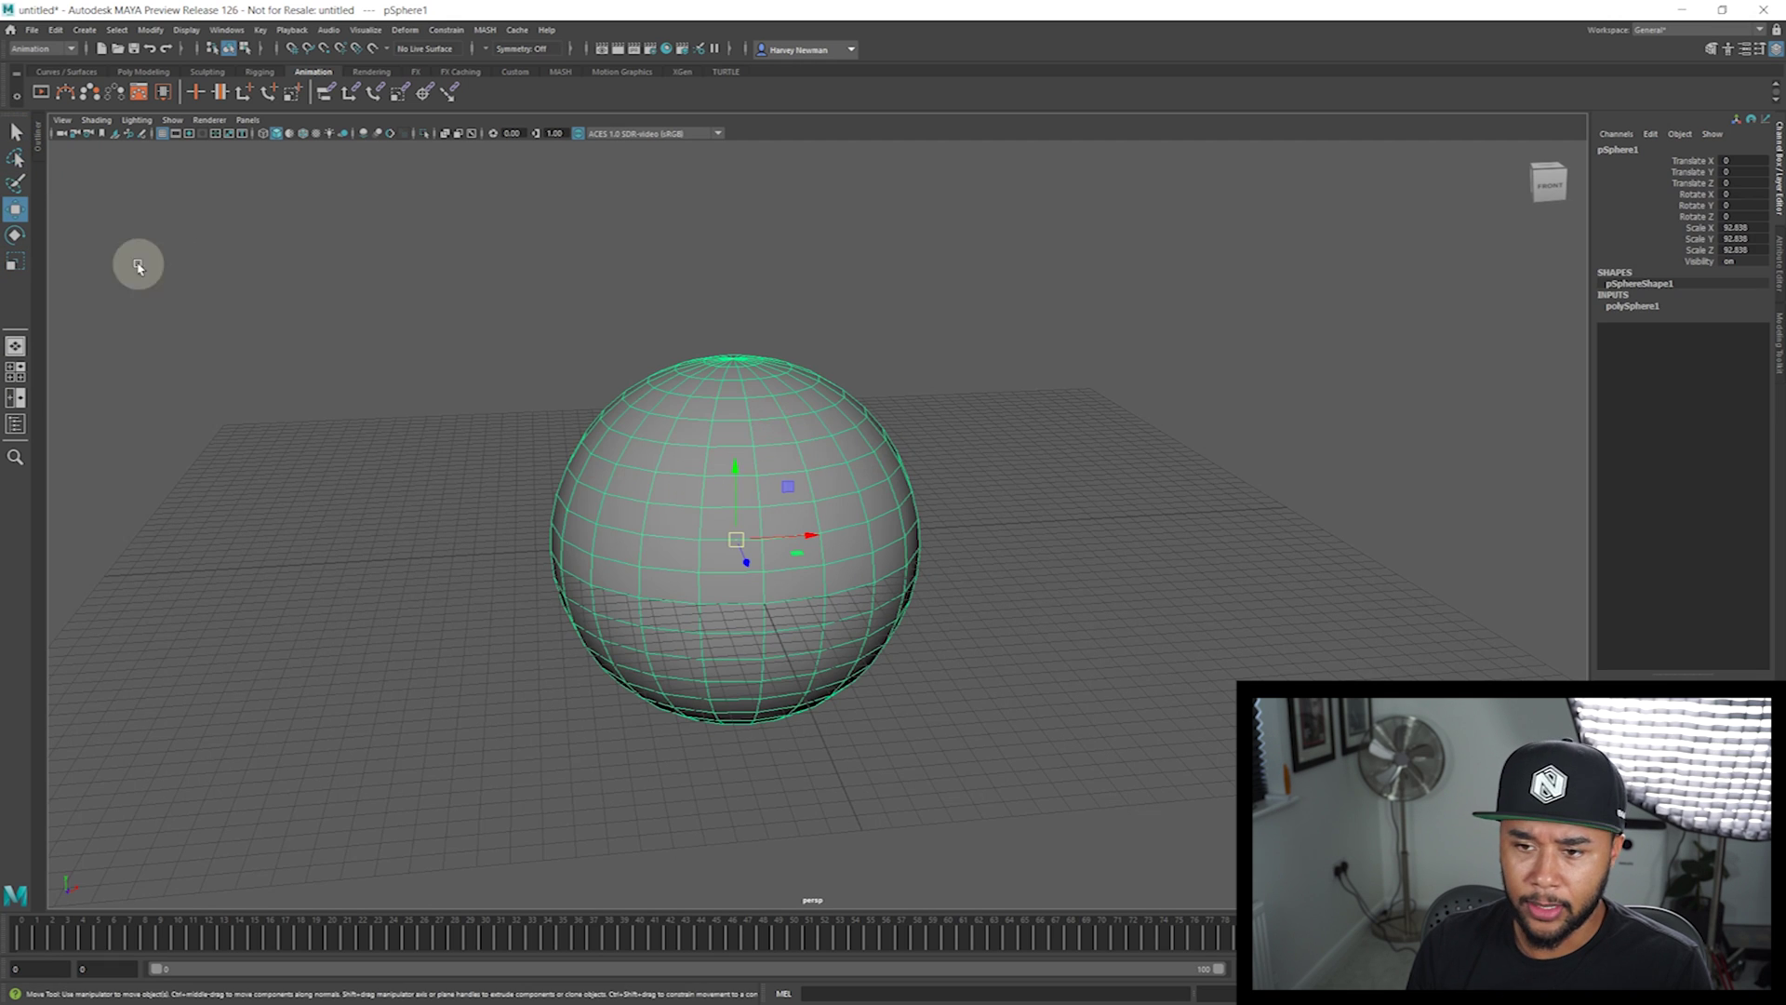
{"action": "left_click", "coordinate": [17, 235]}
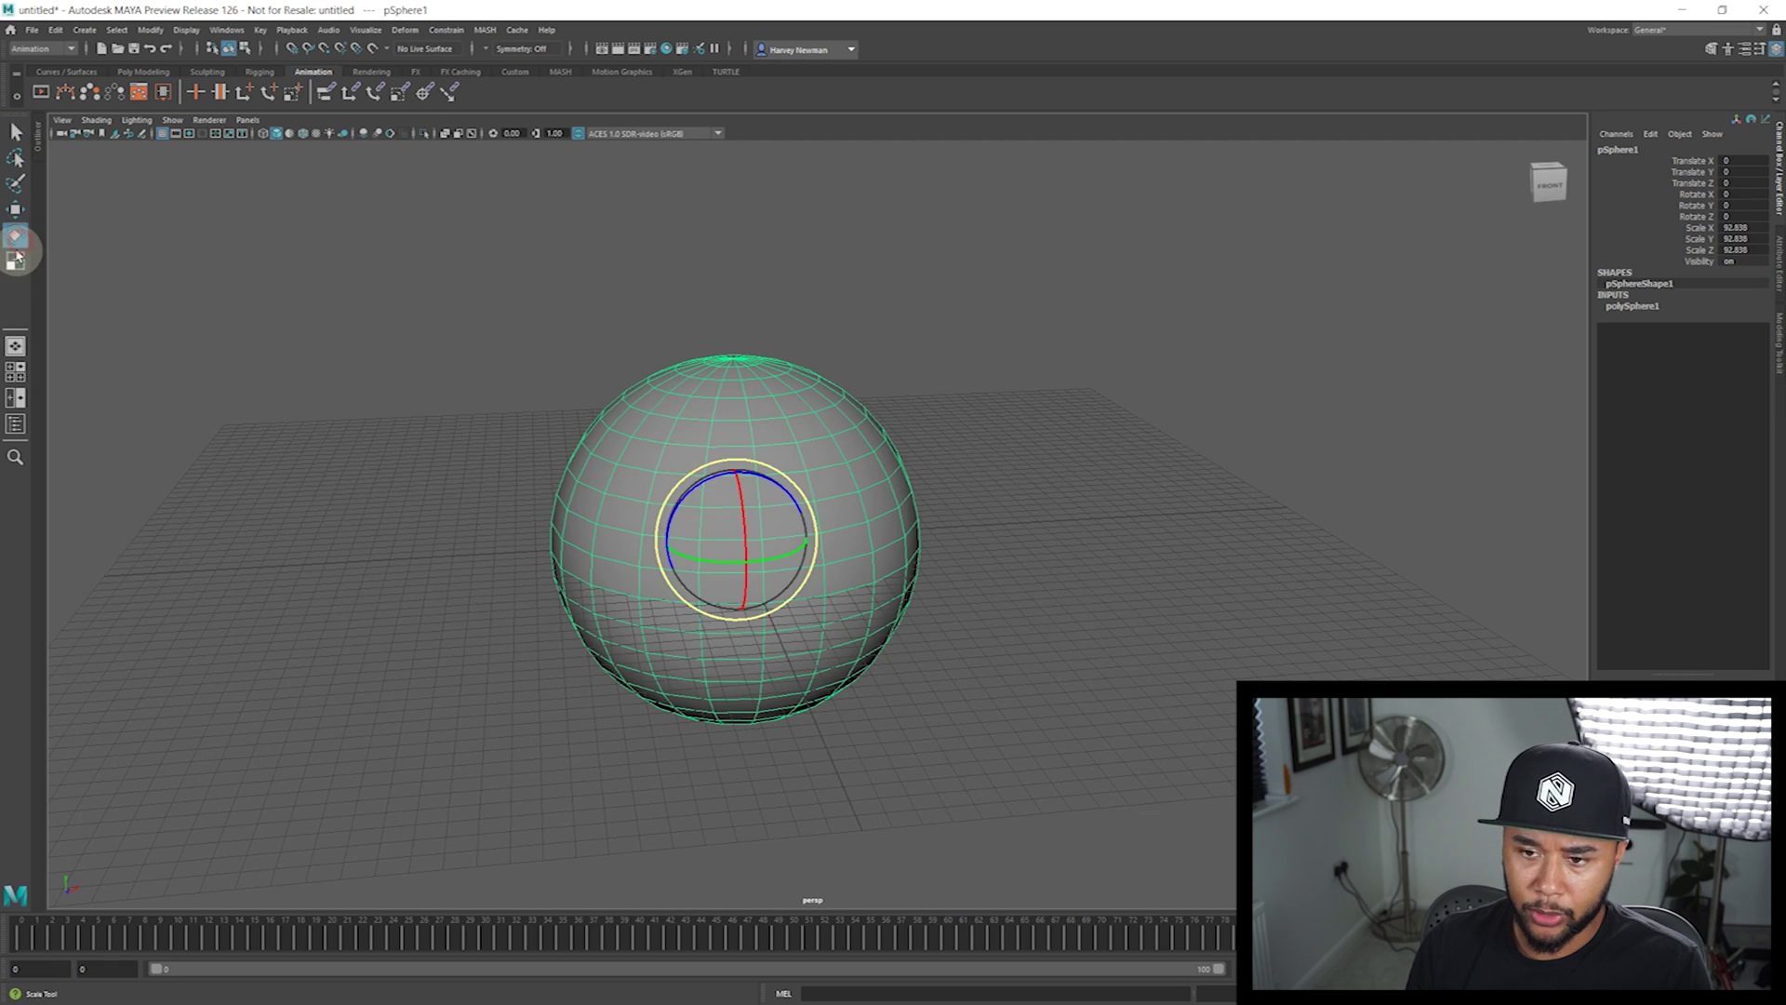
{"action": "key", "text": "r"}
{"action": "key", "text": "w"}
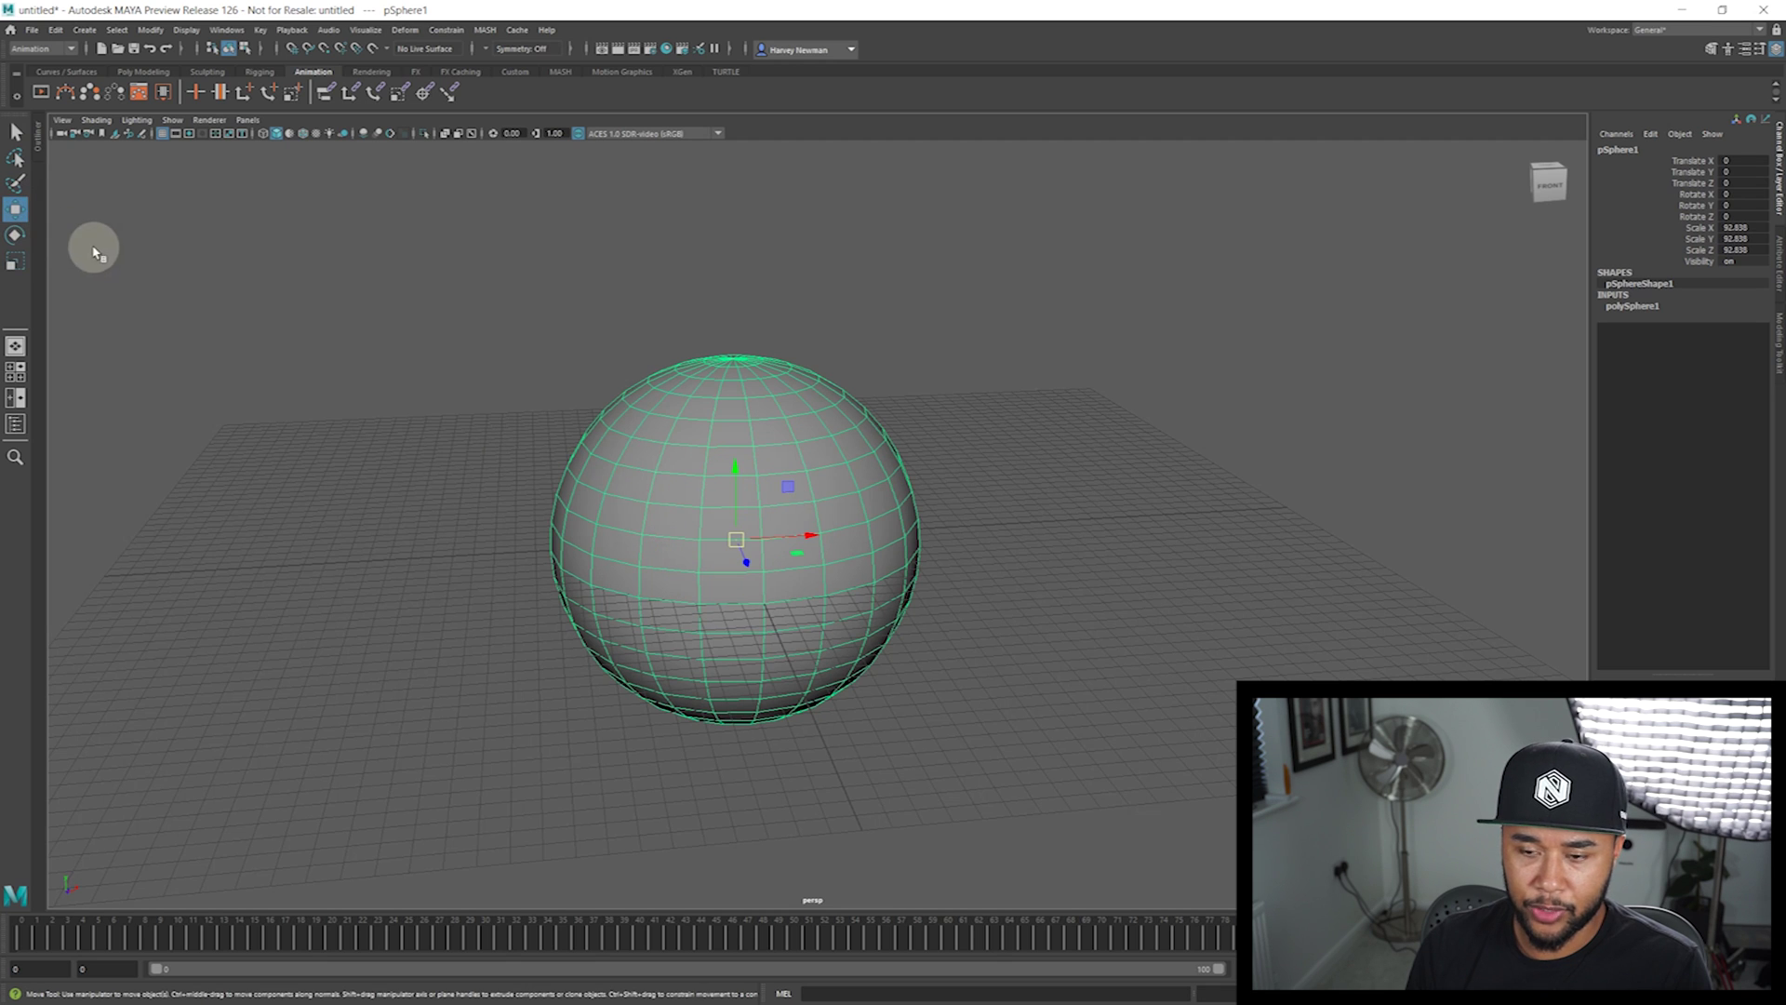
{"action": "left_click", "coordinate": [17, 235]}
{"action": "left_click", "coordinate": [15, 263]}
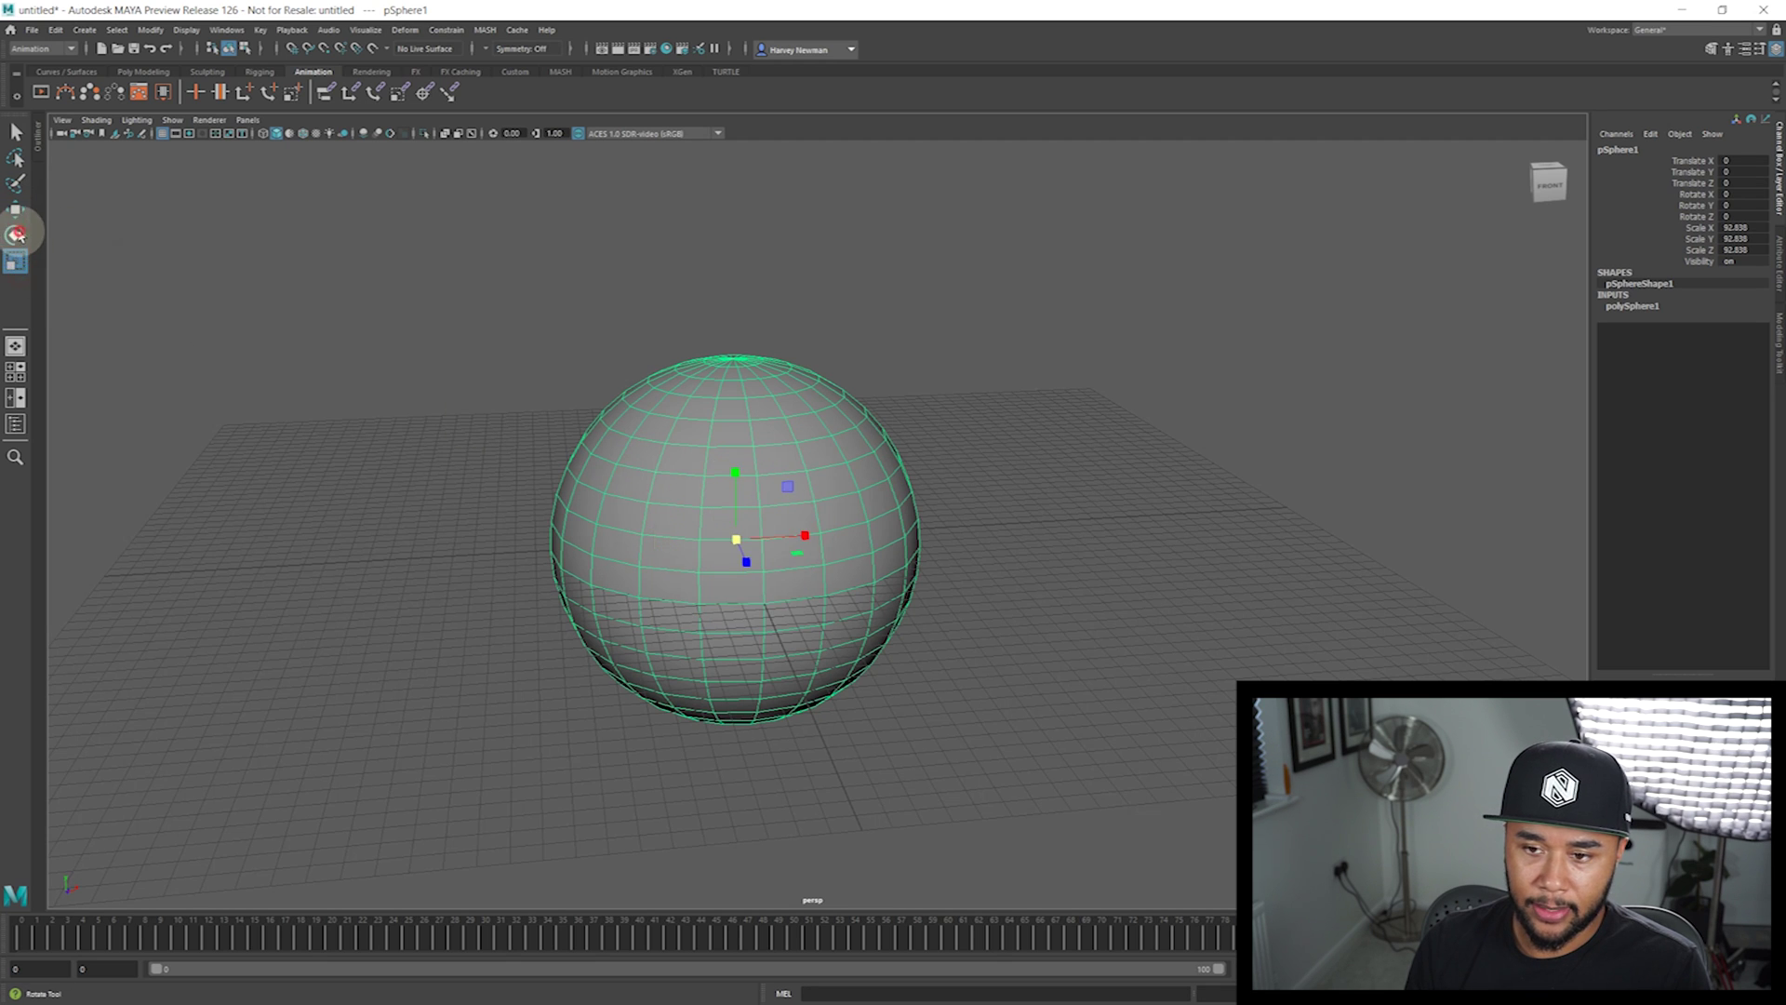
{"action": "left_click", "coordinate": [14, 208]}
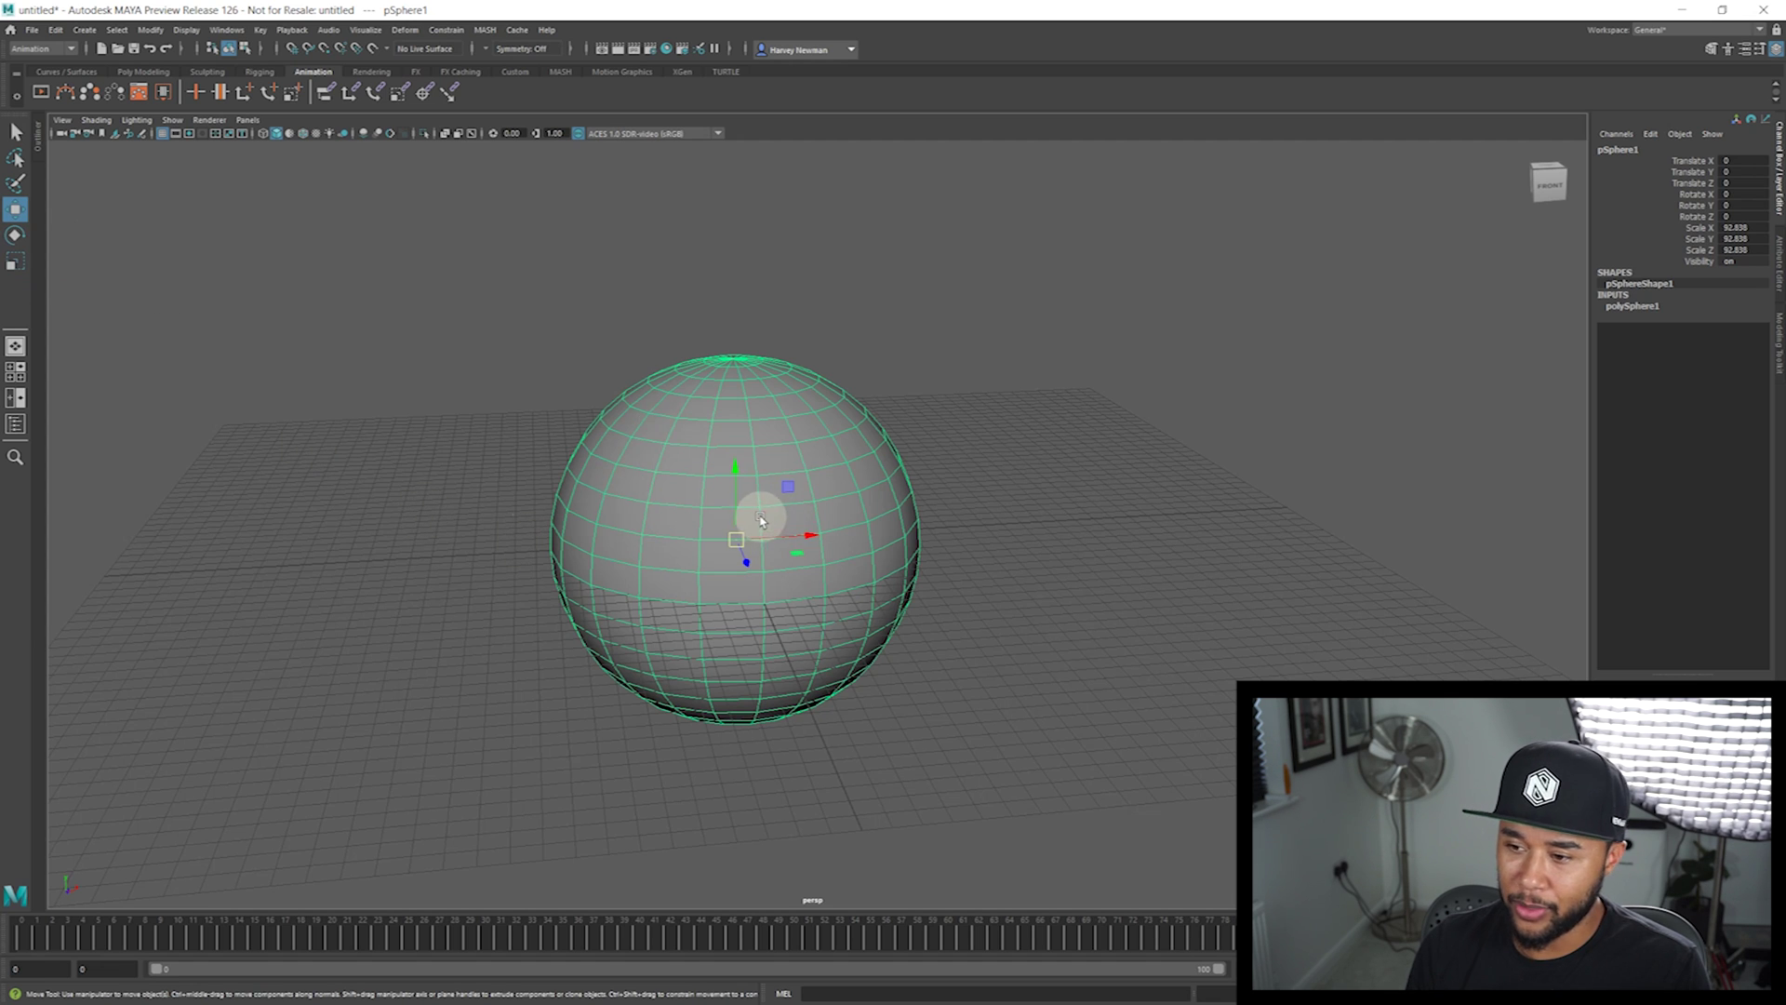
Rotate the sphere about 50 degrees around its Y axis
{"action": "left_click", "coordinate": [16, 237]}
{"action": "left_click_drag", "start_coordinate": [689, 563], "coordinate": [740, 544]}
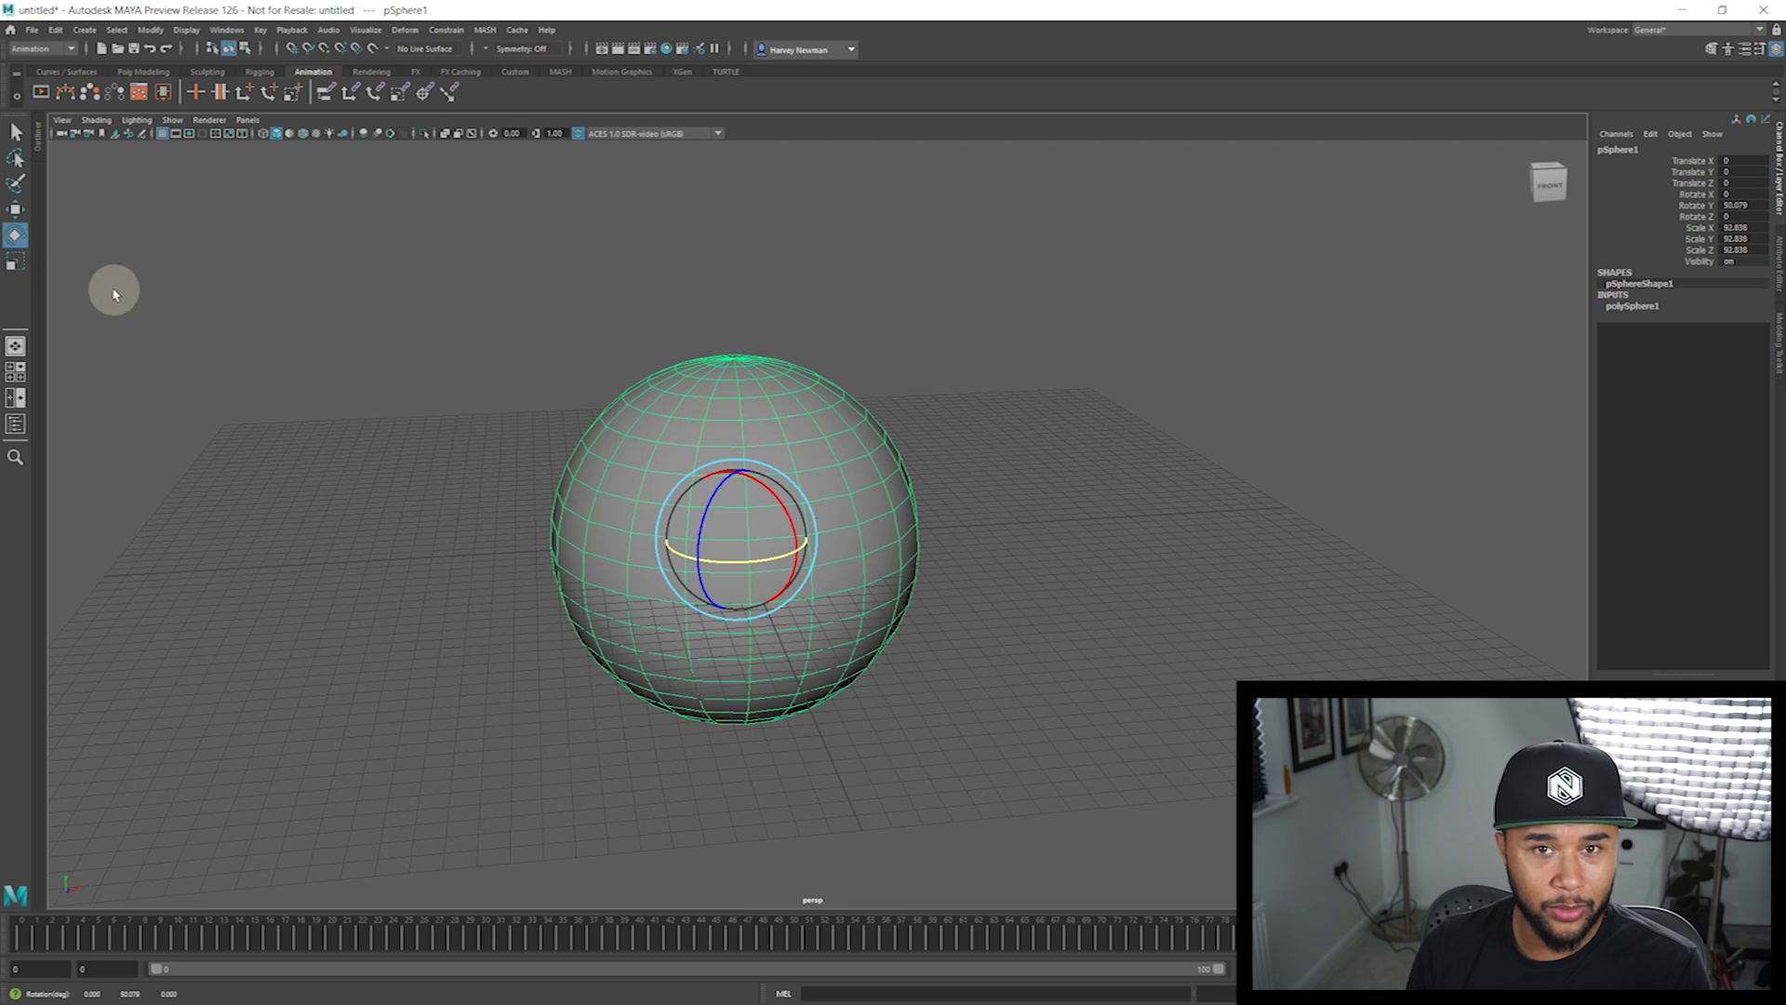
Try enlarging the sphere uniformly by a factor of about 1.52, and undo that scaling
{"action": "left_click", "coordinate": [16, 264]}
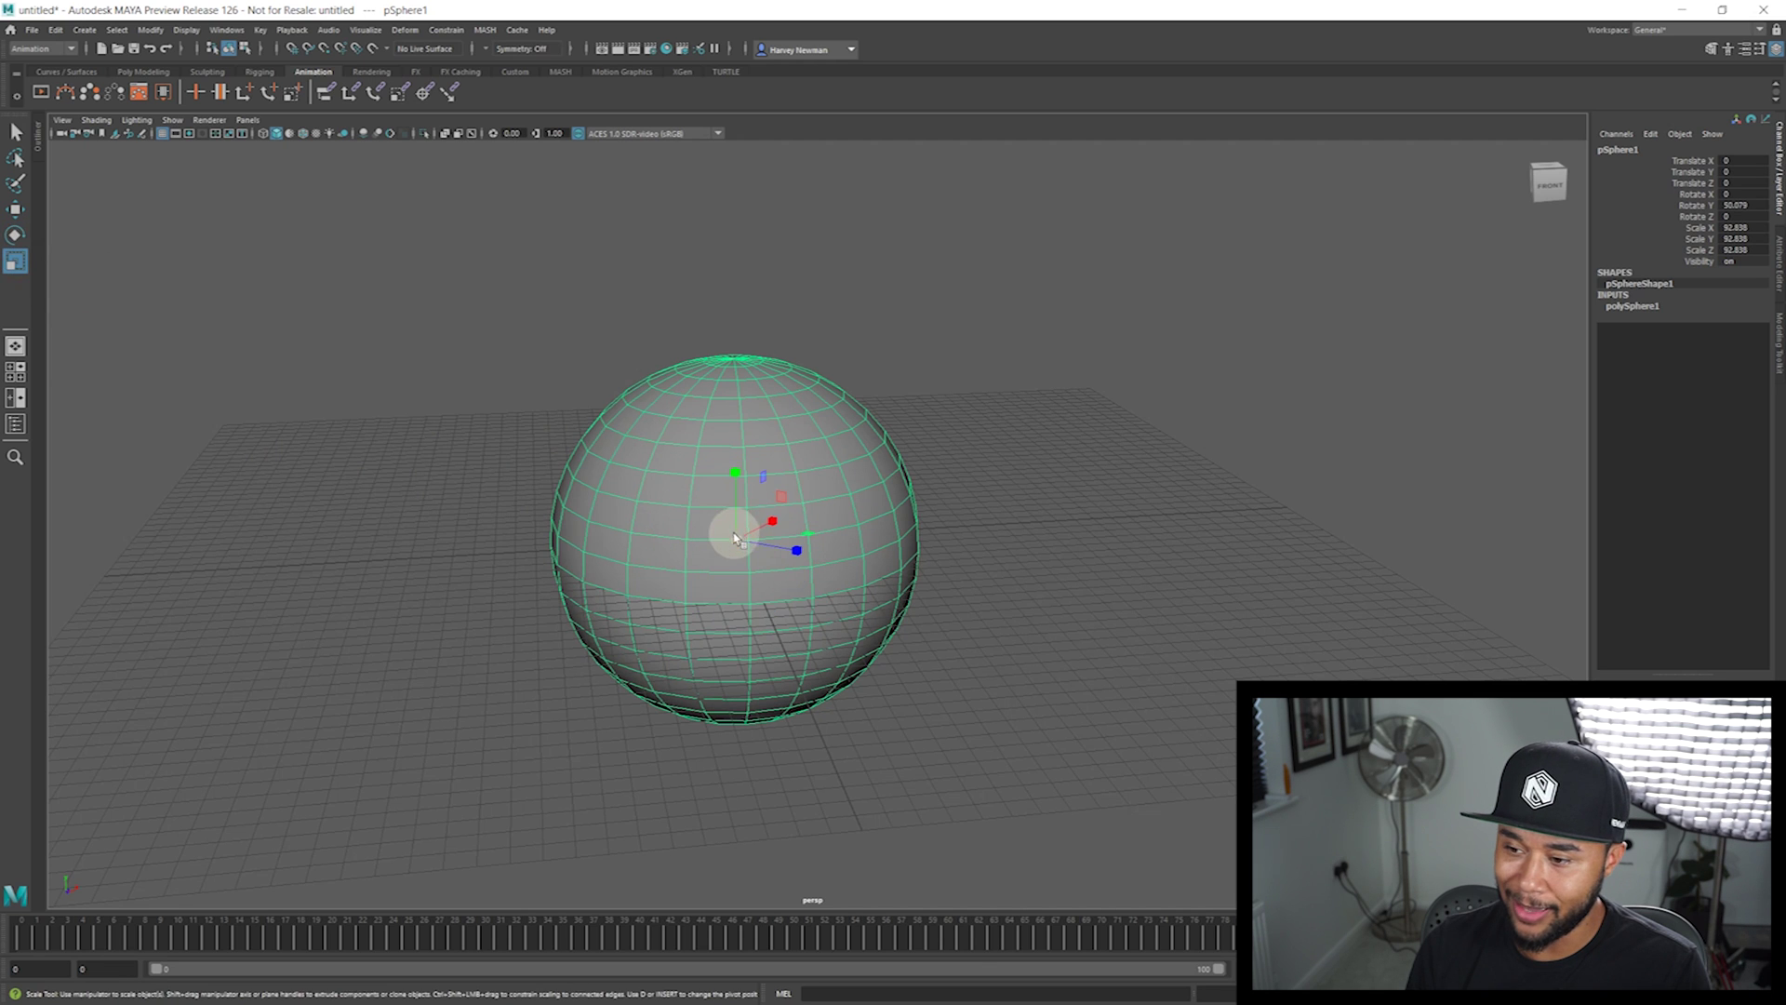
{"action": "left_click_drag", "start_coordinate": [735, 538], "coordinate": [1005, 617]}
{"action": "key", "text": "ctrl+z"}
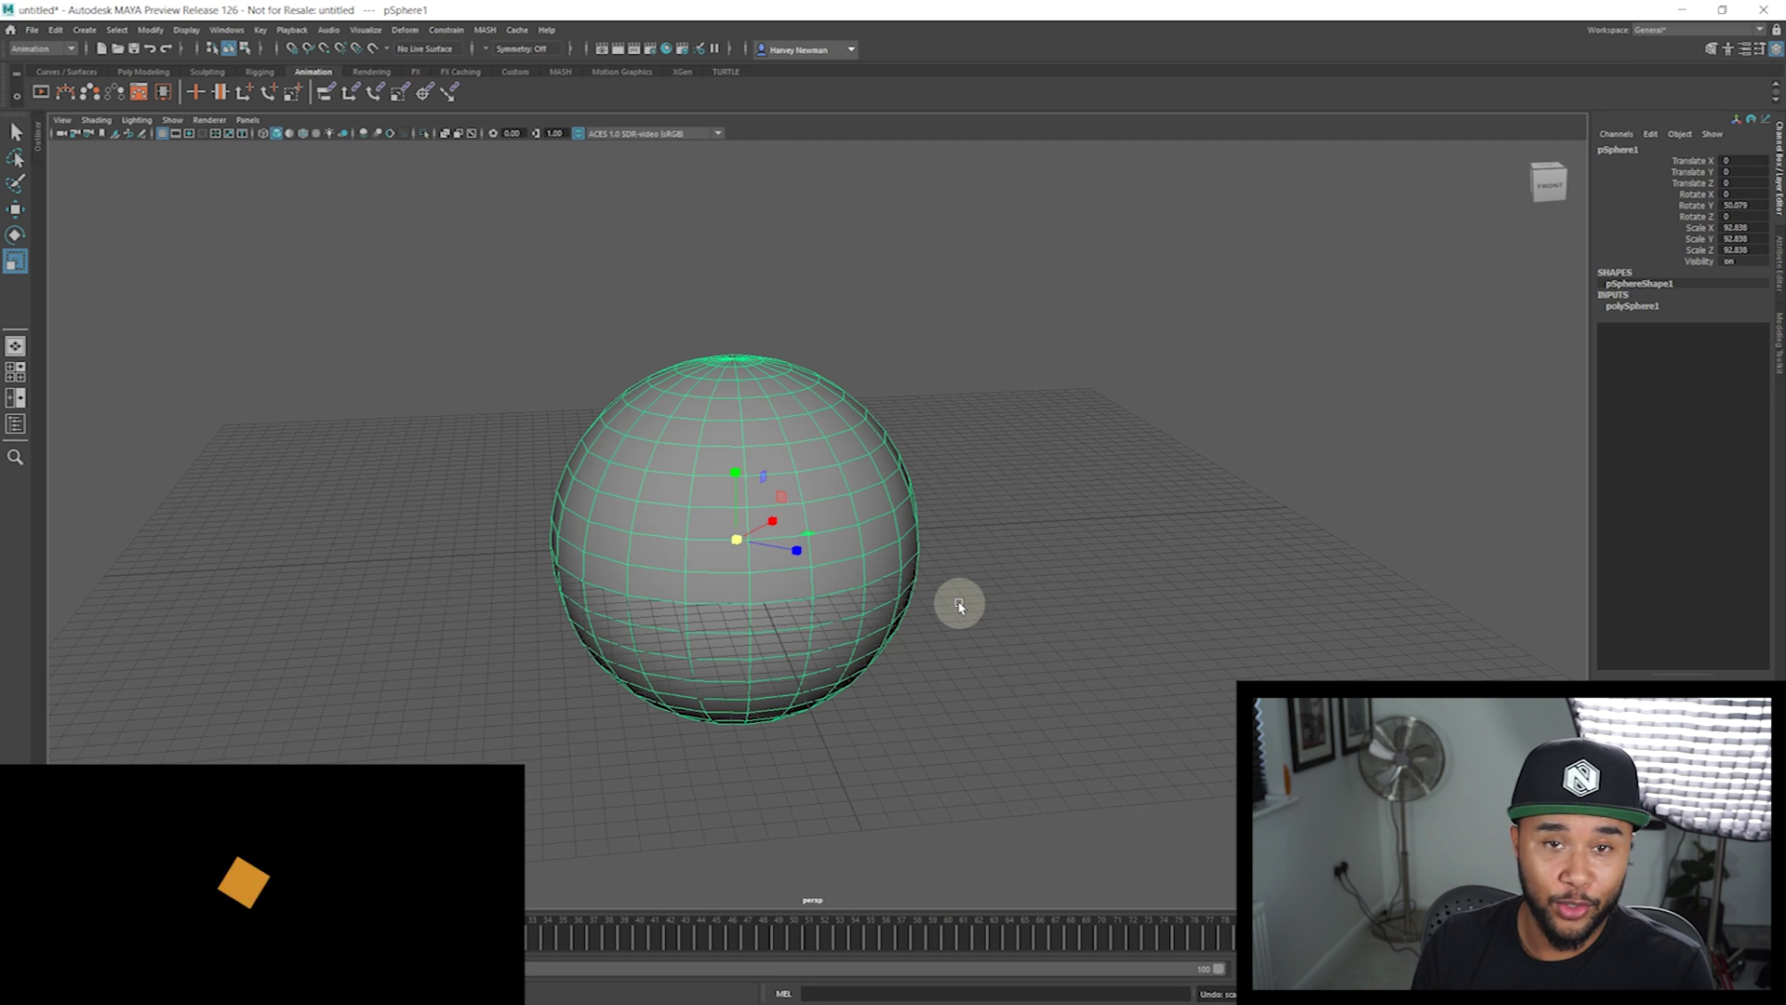
Cycle twice through the Move, Rotate and Scale manipulators on the sphere, ending with Scale
{"action": "key", "text": "w"}
{"action": "key", "text": "e"}
{"action": "key", "text": "r"}
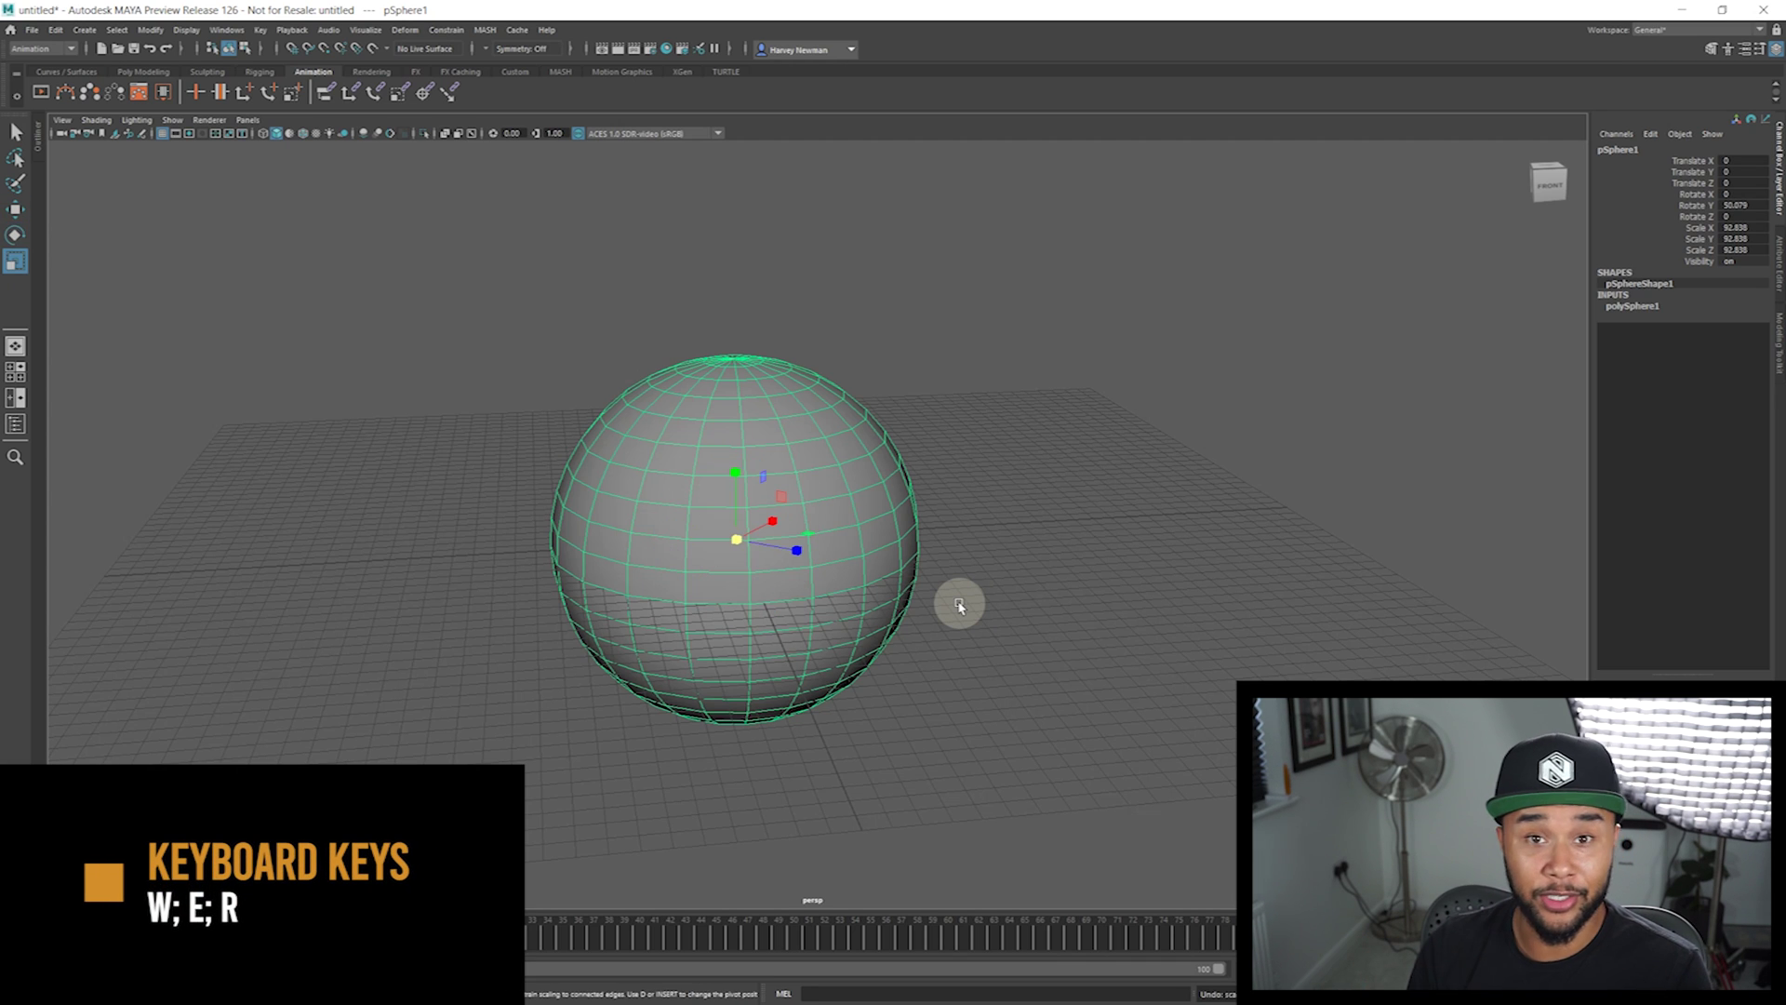
{"action": "key", "text": "w"}
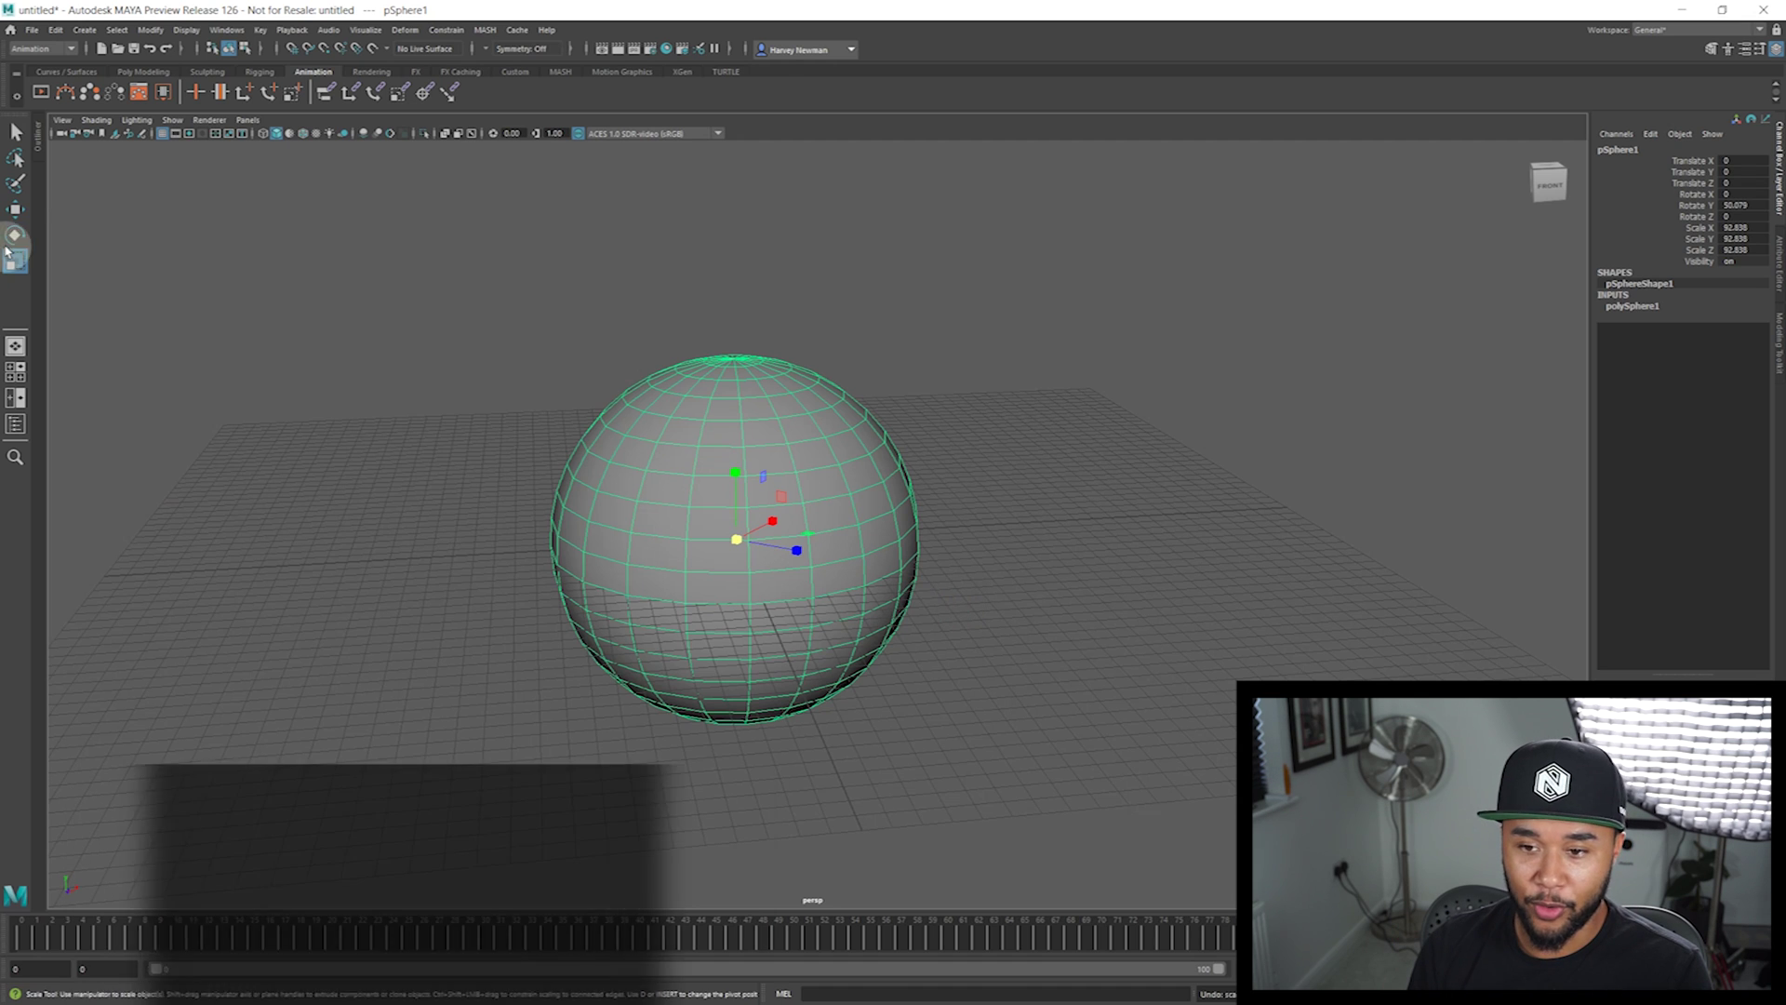
{"action": "key", "text": "e"}
{"action": "key", "text": "r"}
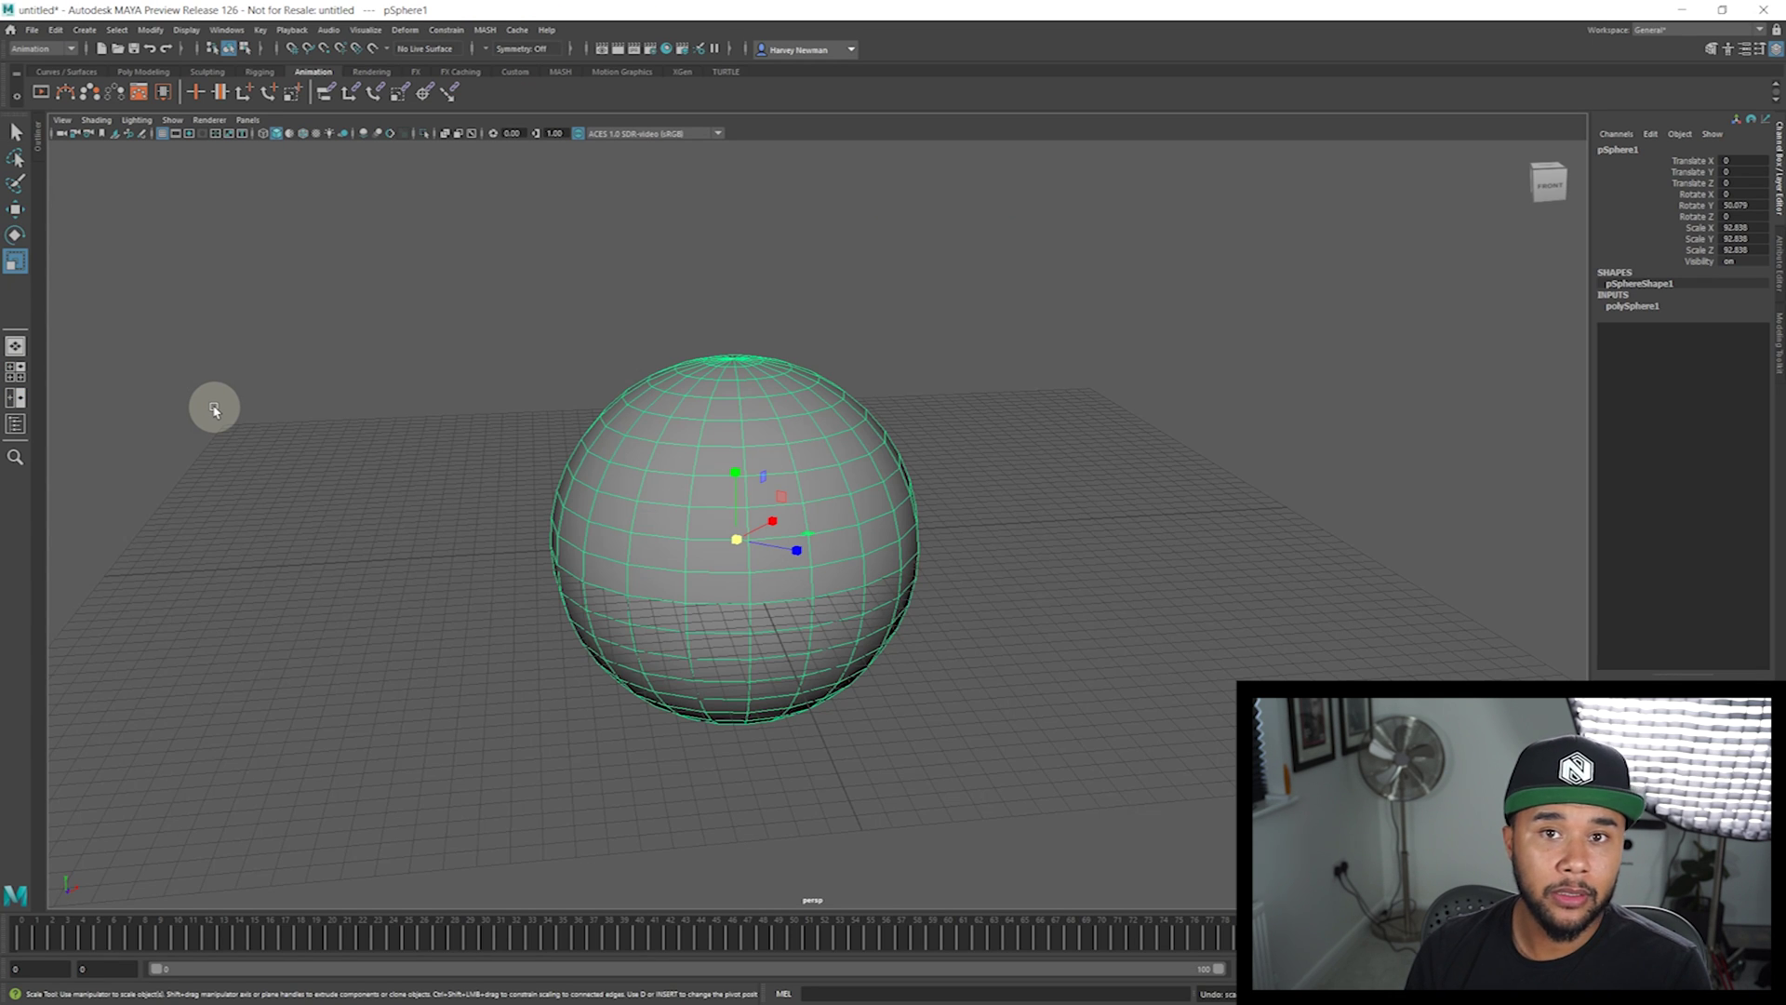
Examine the sphere in the four-view layout and in maximized single views, ending in the full perspective view
{"action": "key", "text": "space"}
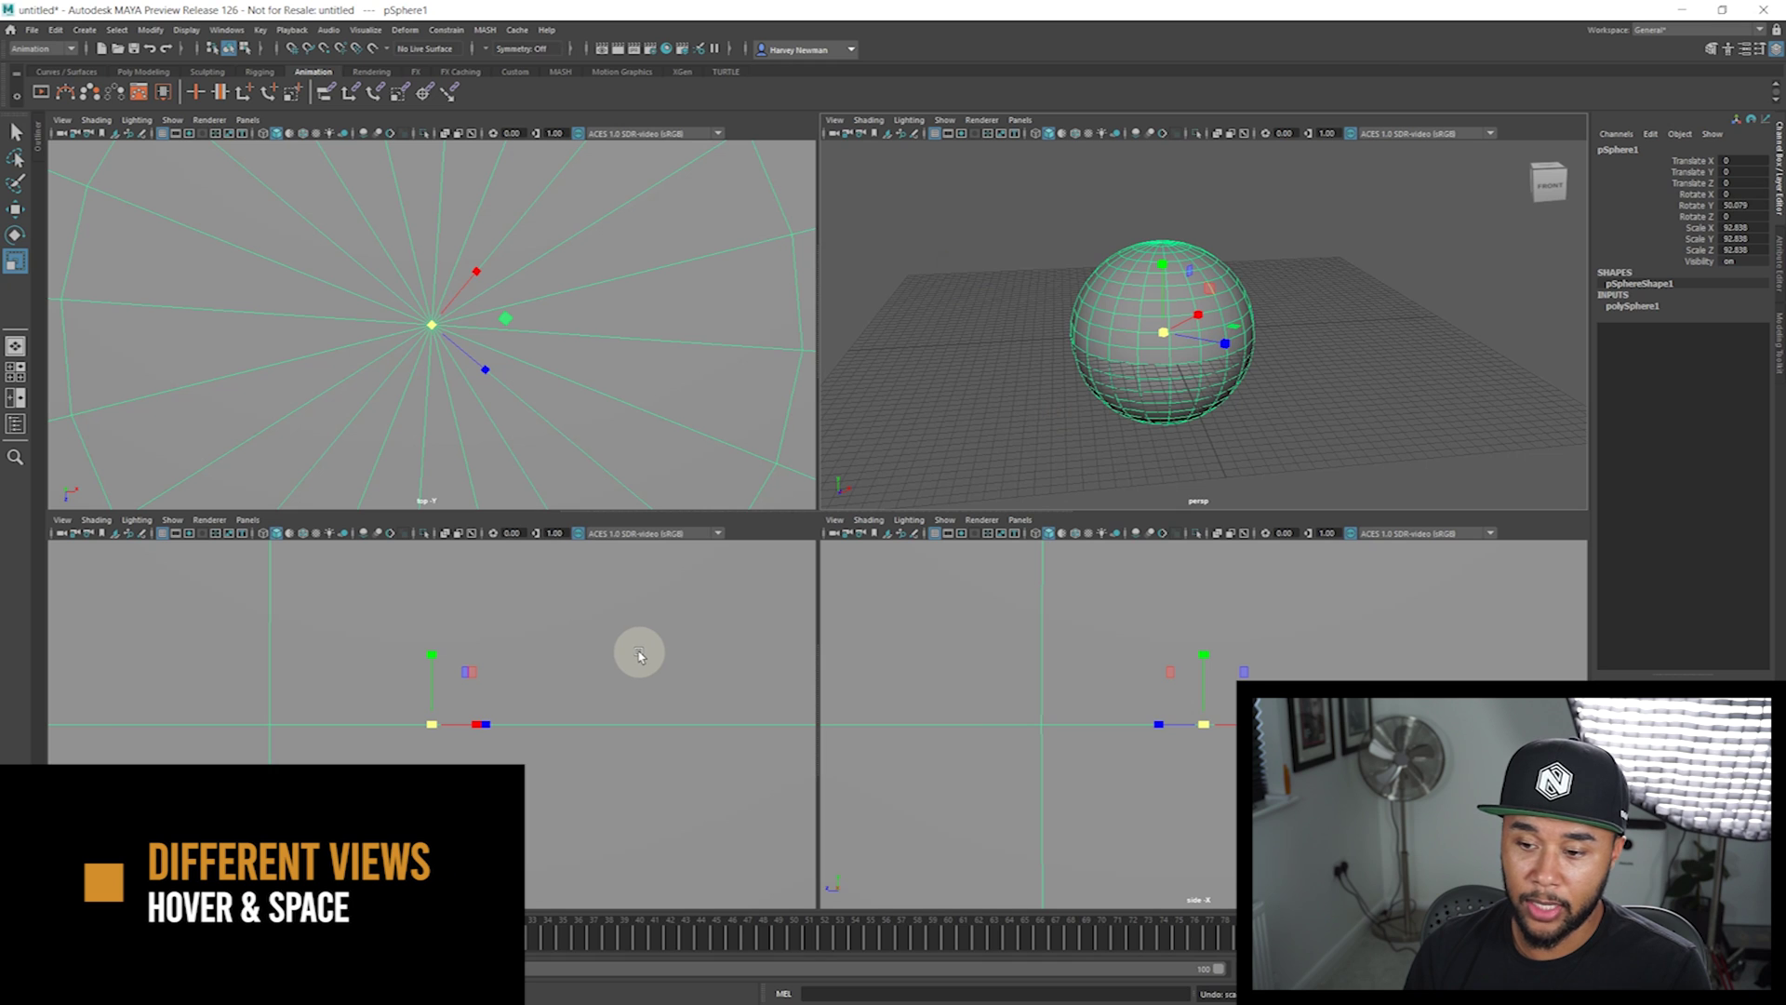
{"action": "key", "text": "space"}
{"action": "key", "text": "space"}
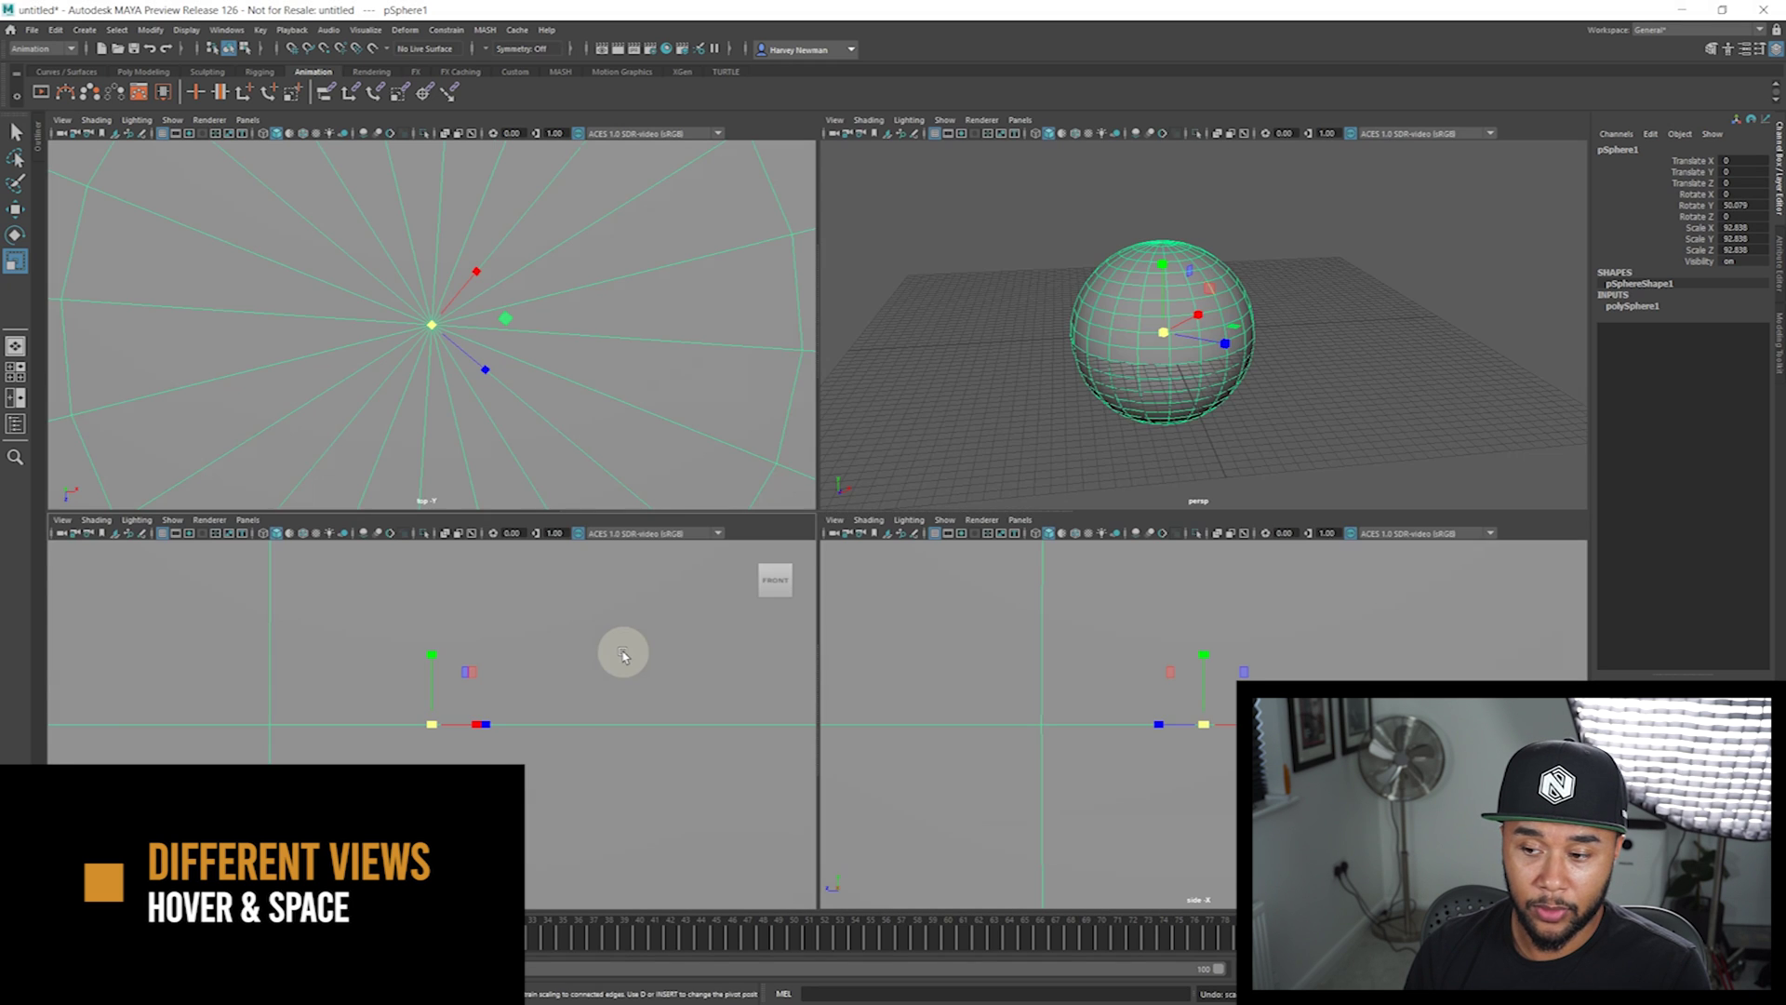
{"action": "key", "text": "space"}
{"action": "key", "text": "space"}
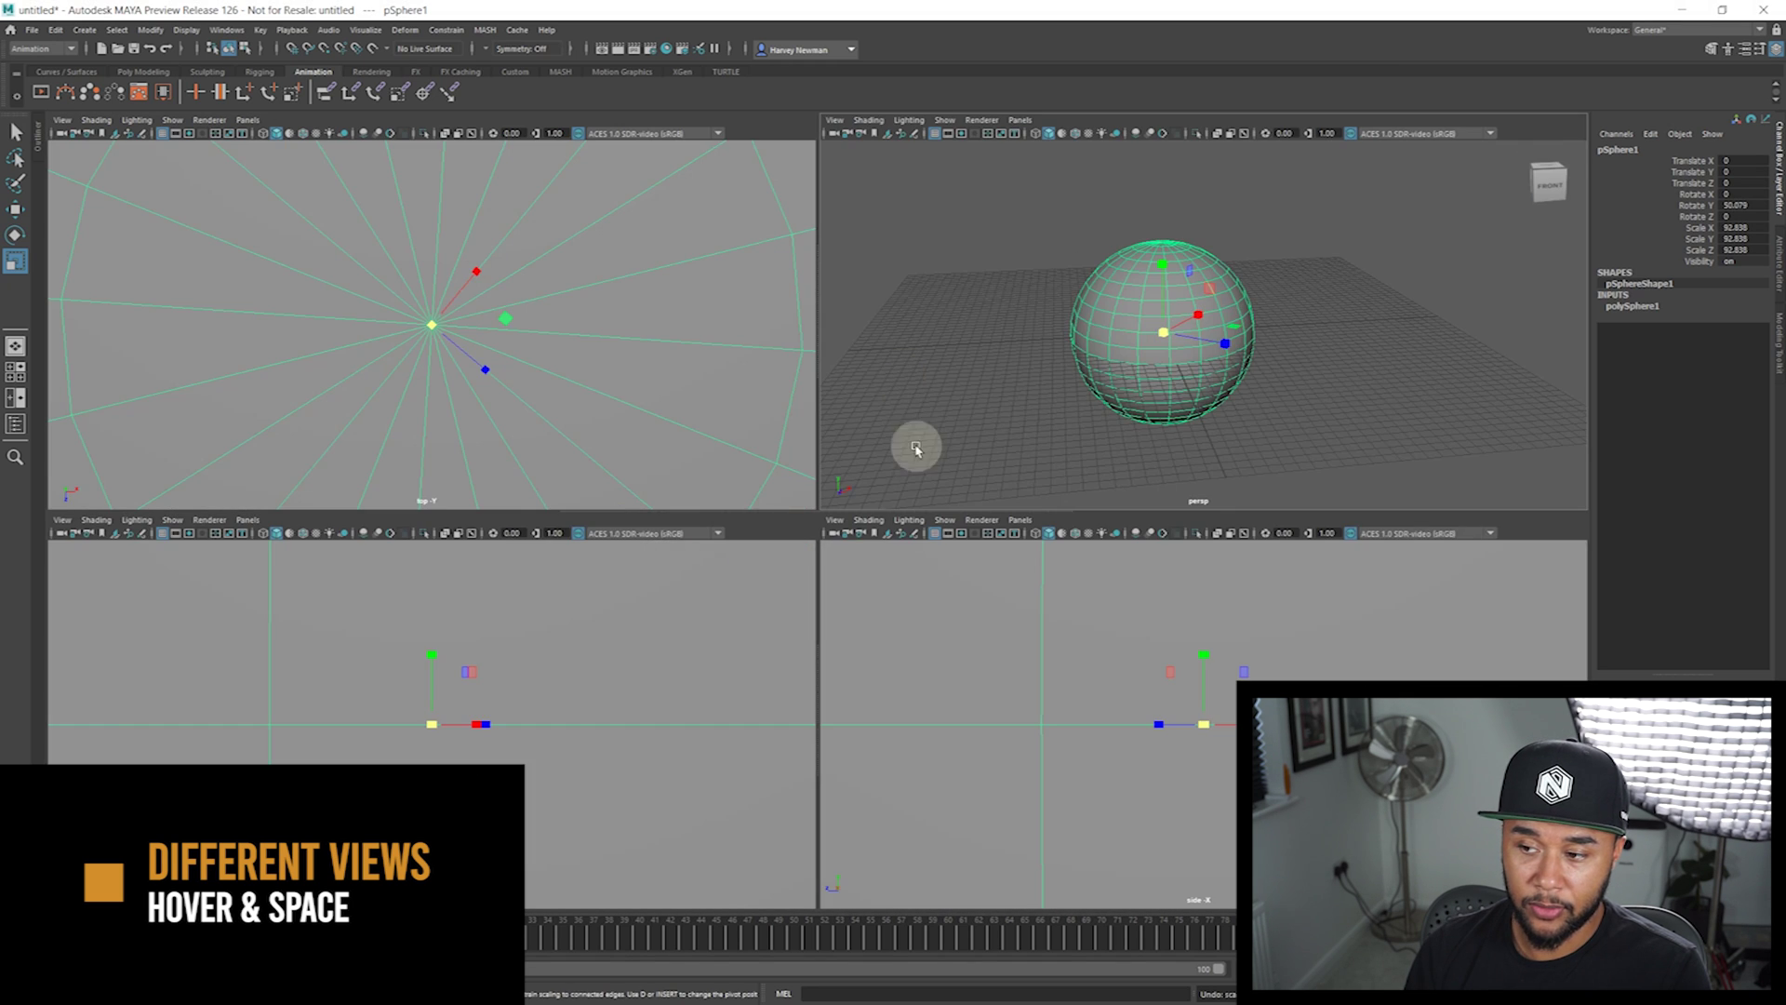
{"action": "key", "text": "space"}
{"action": "key", "text": "space"}
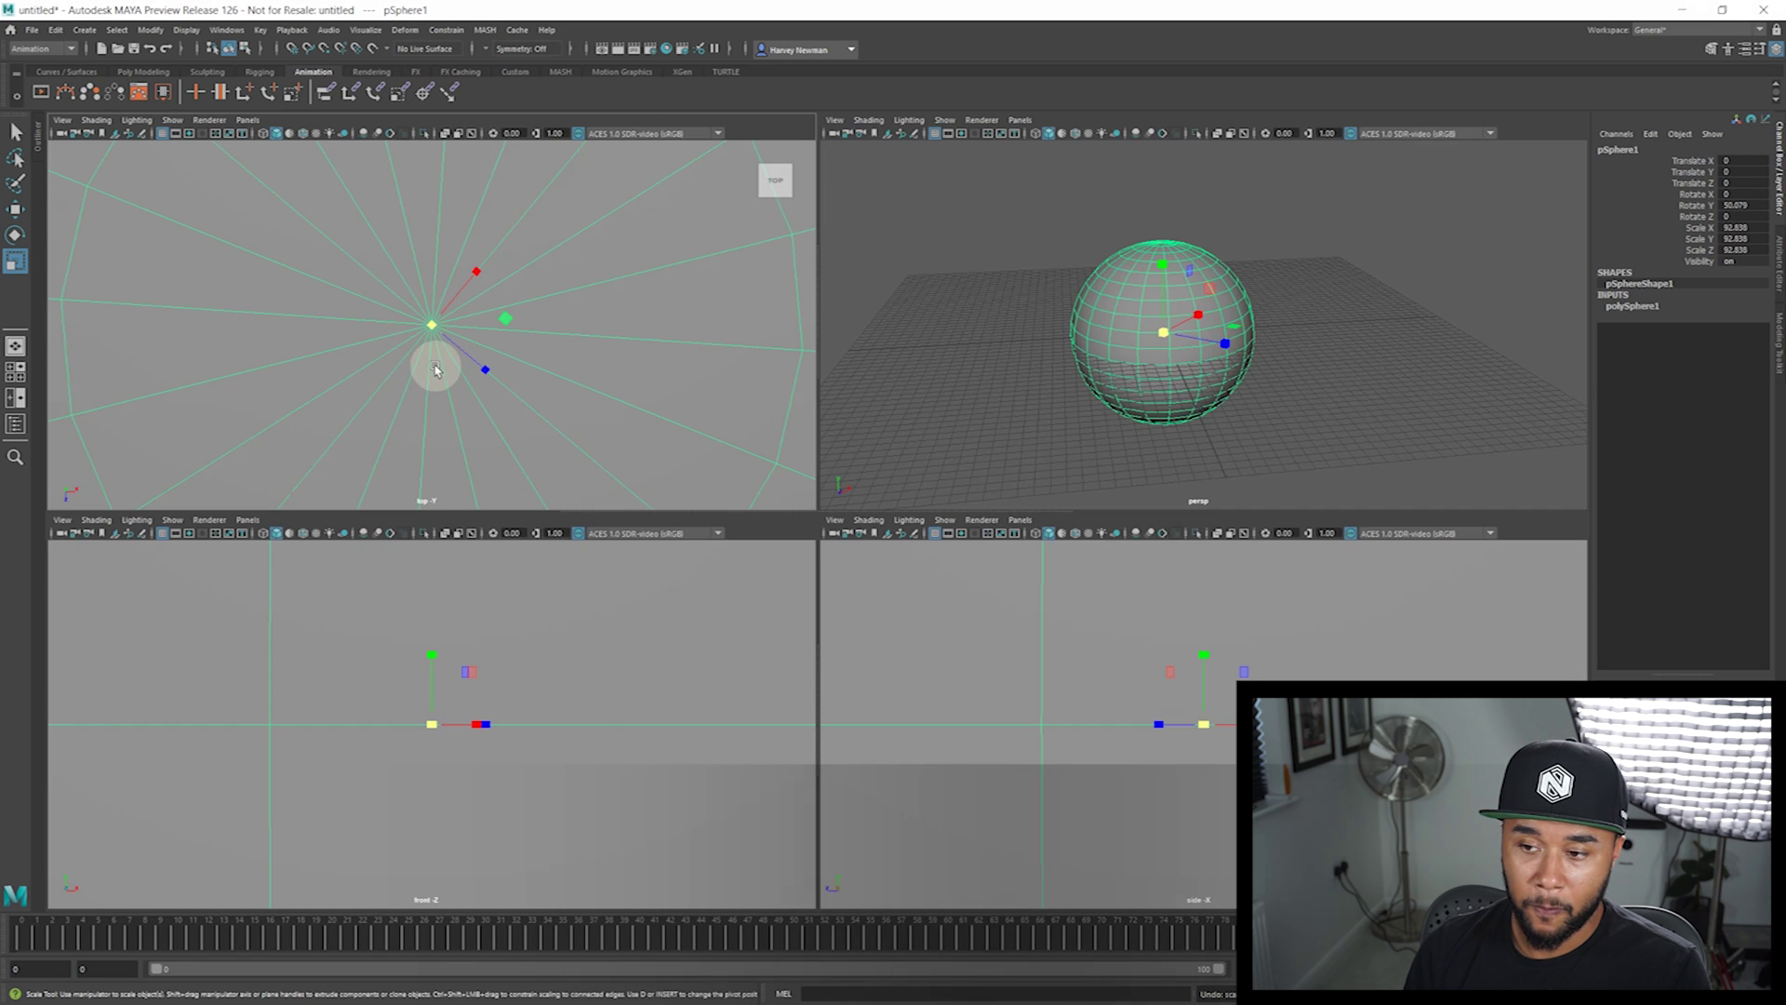
{"action": "key", "text": "space"}
{"action": "key", "text": "space"}
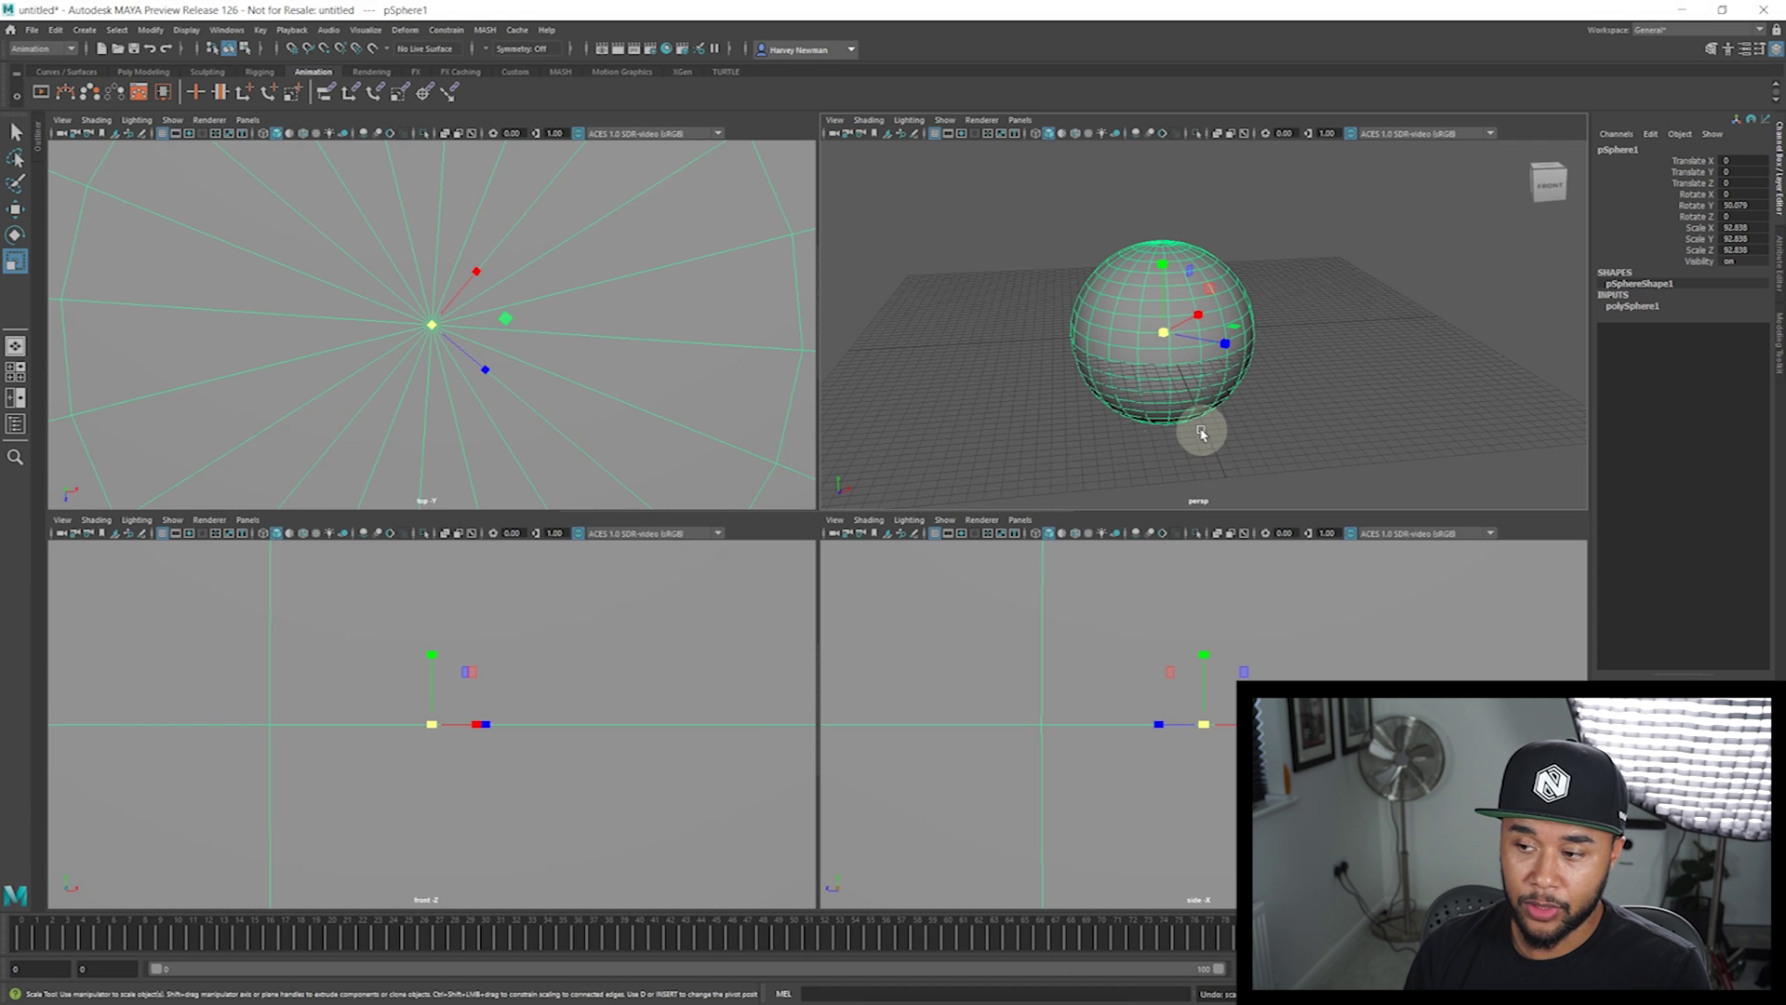
{"action": "key", "text": "space"}
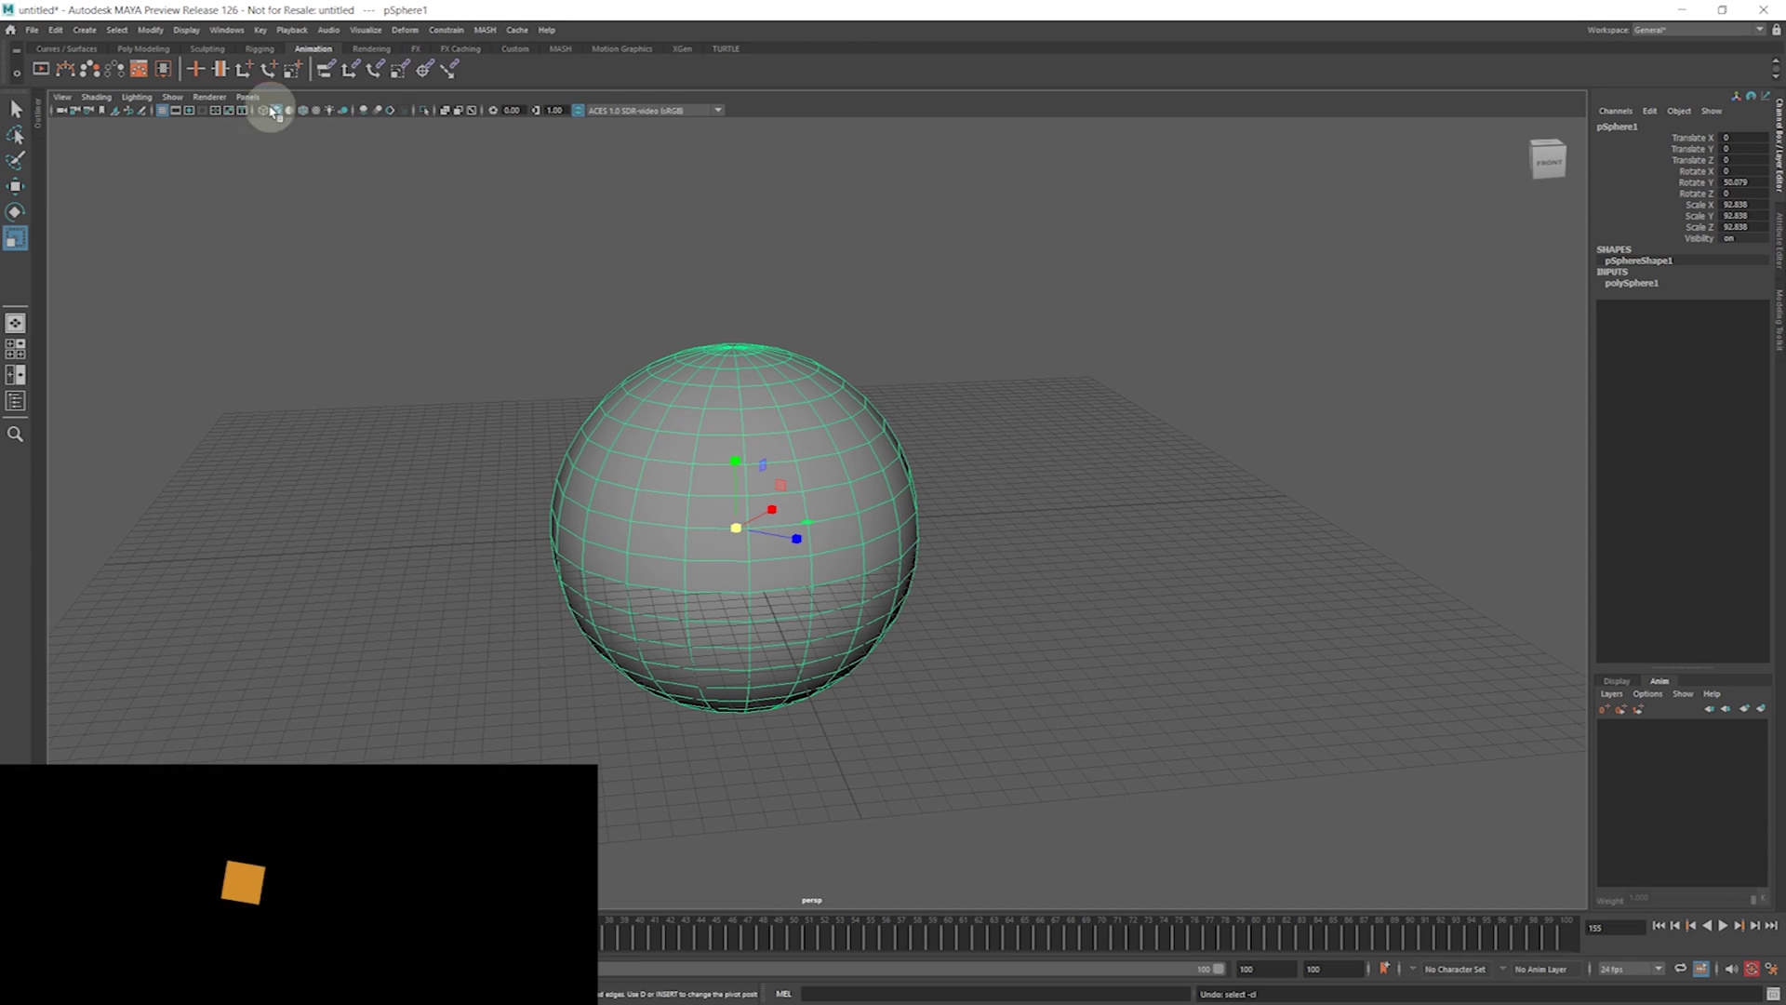
Detach the UI Elements list as a floating window, show the Status Line and hide the Tool Box
{"action": "left_click", "coordinate": [226, 30]}
{"action": "mouse_move", "coordinate": [299, 171]}
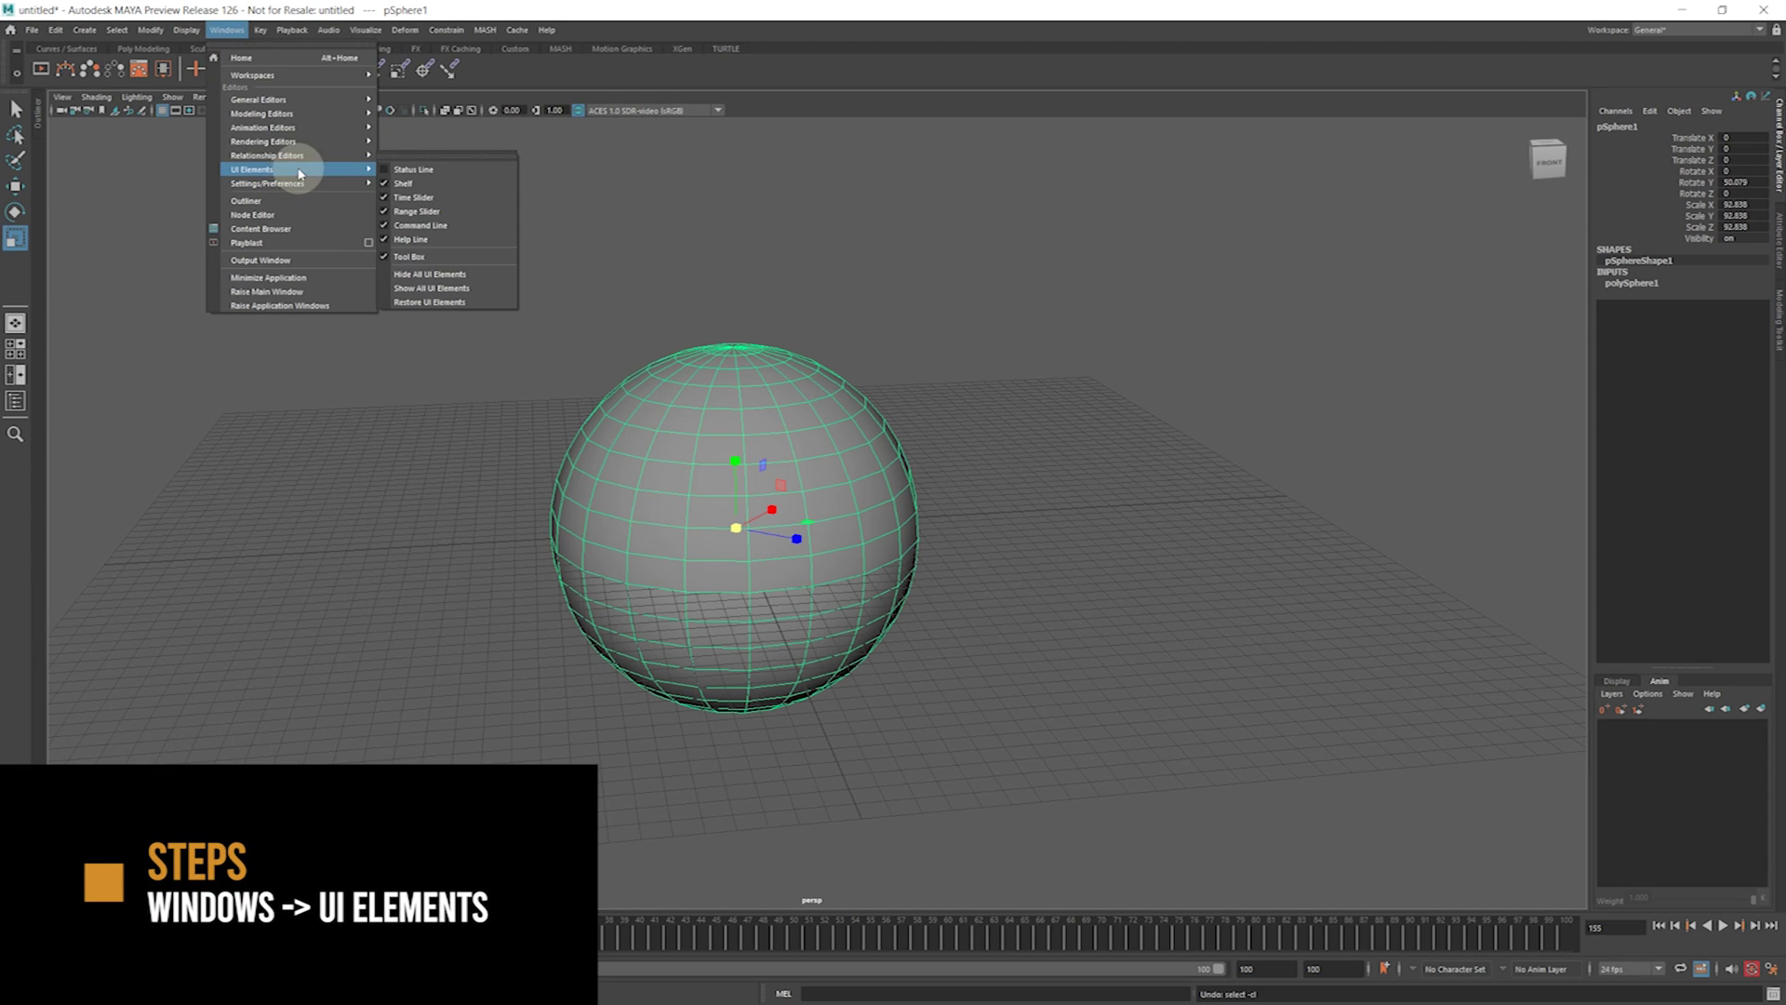
{"action": "left_click", "coordinate": [415, 157]}
{"action": "left_click_drag", "start_coordinate": [443, 143], "coordinate": [349, 230]}
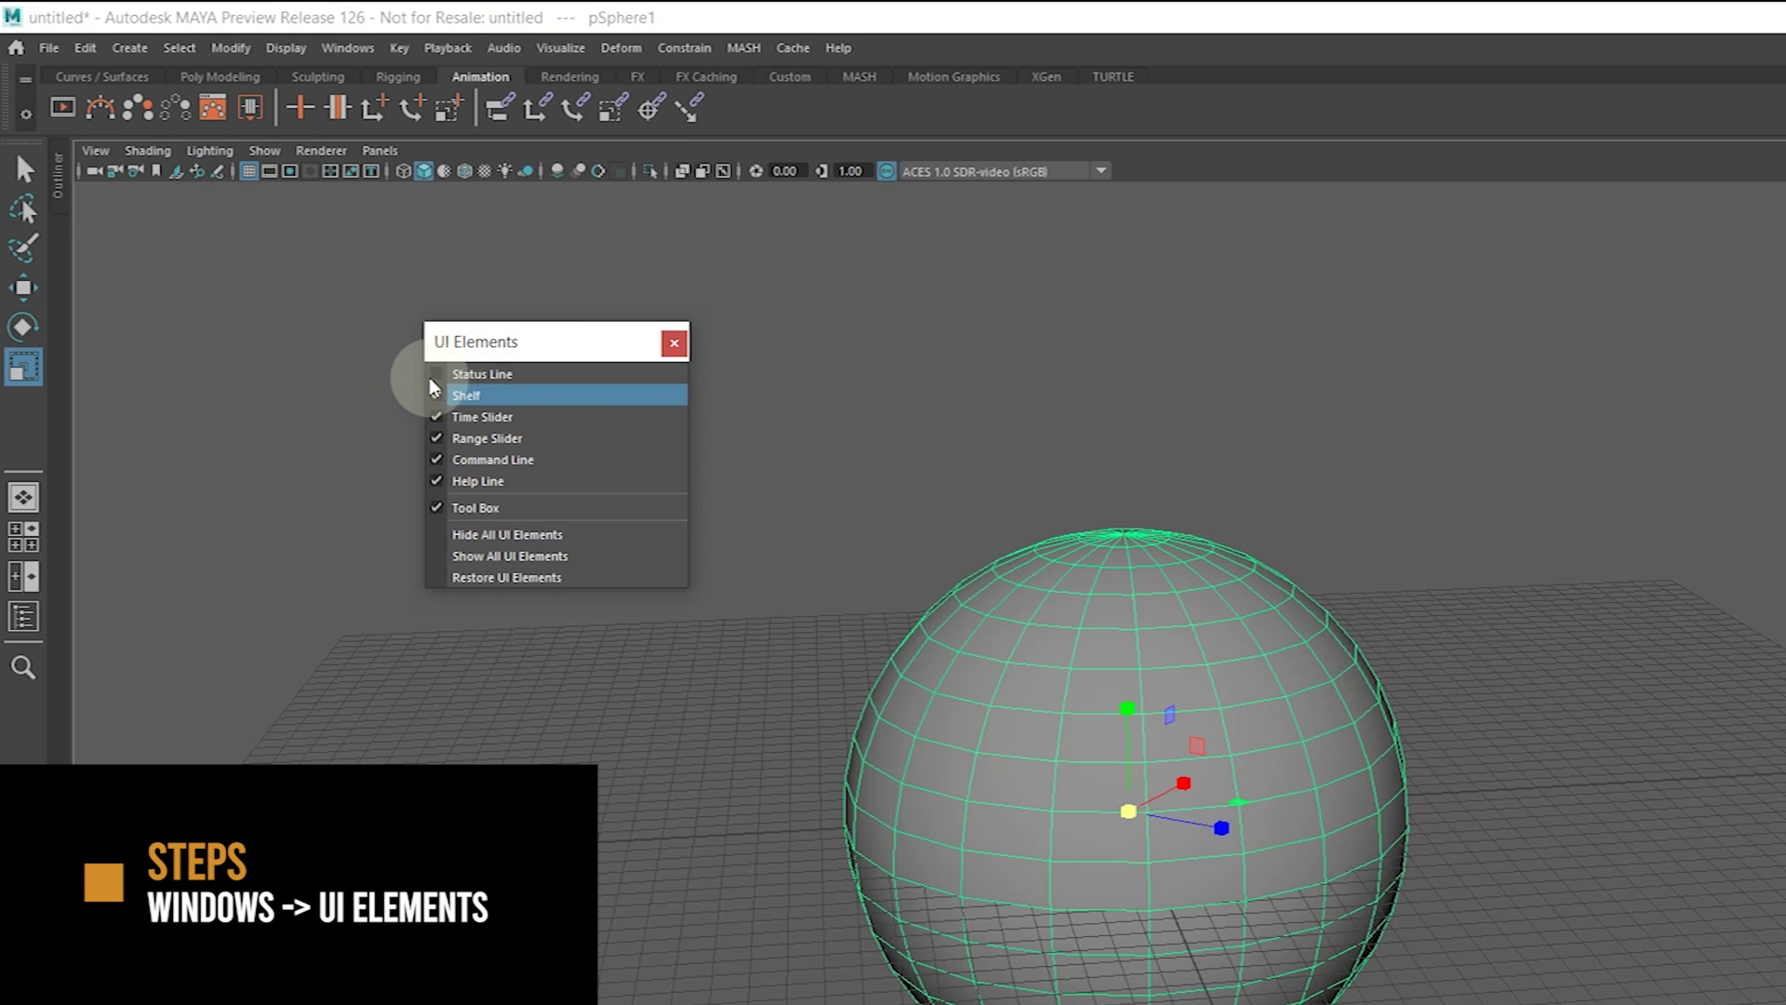
{"action": "left_click", "coordinate": [449, 374]}
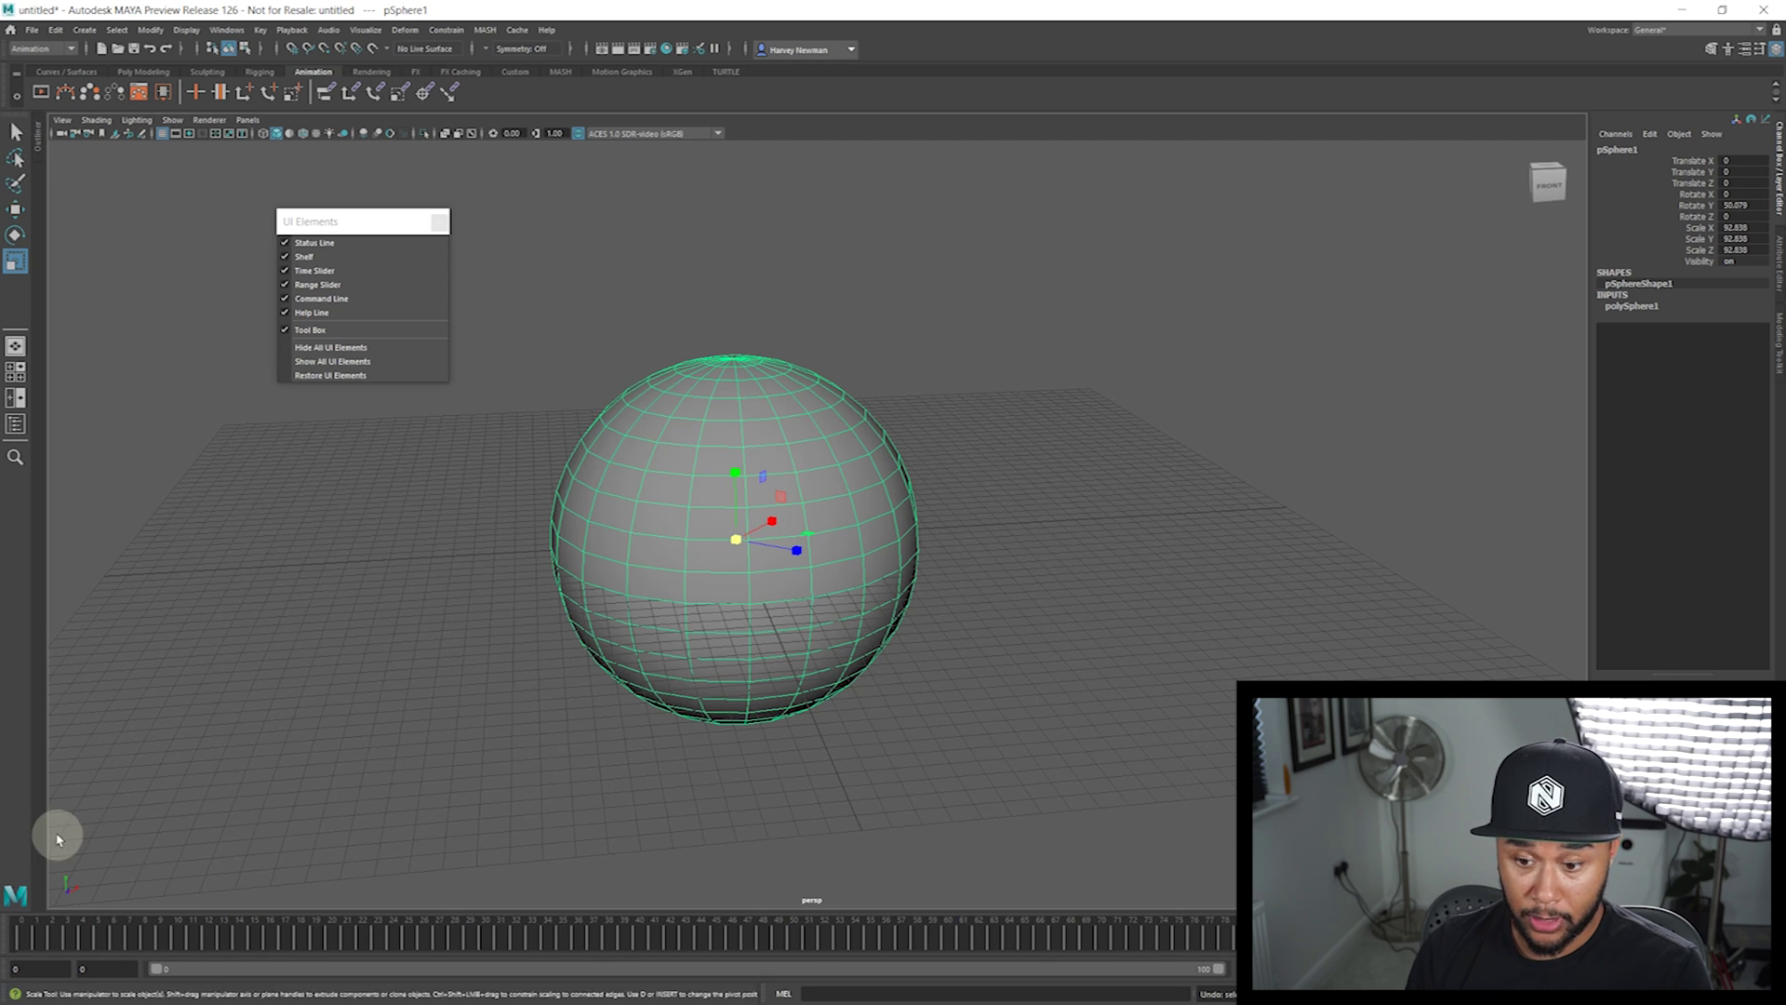
{"action": "left_click", "coordinate": [284, 329]}
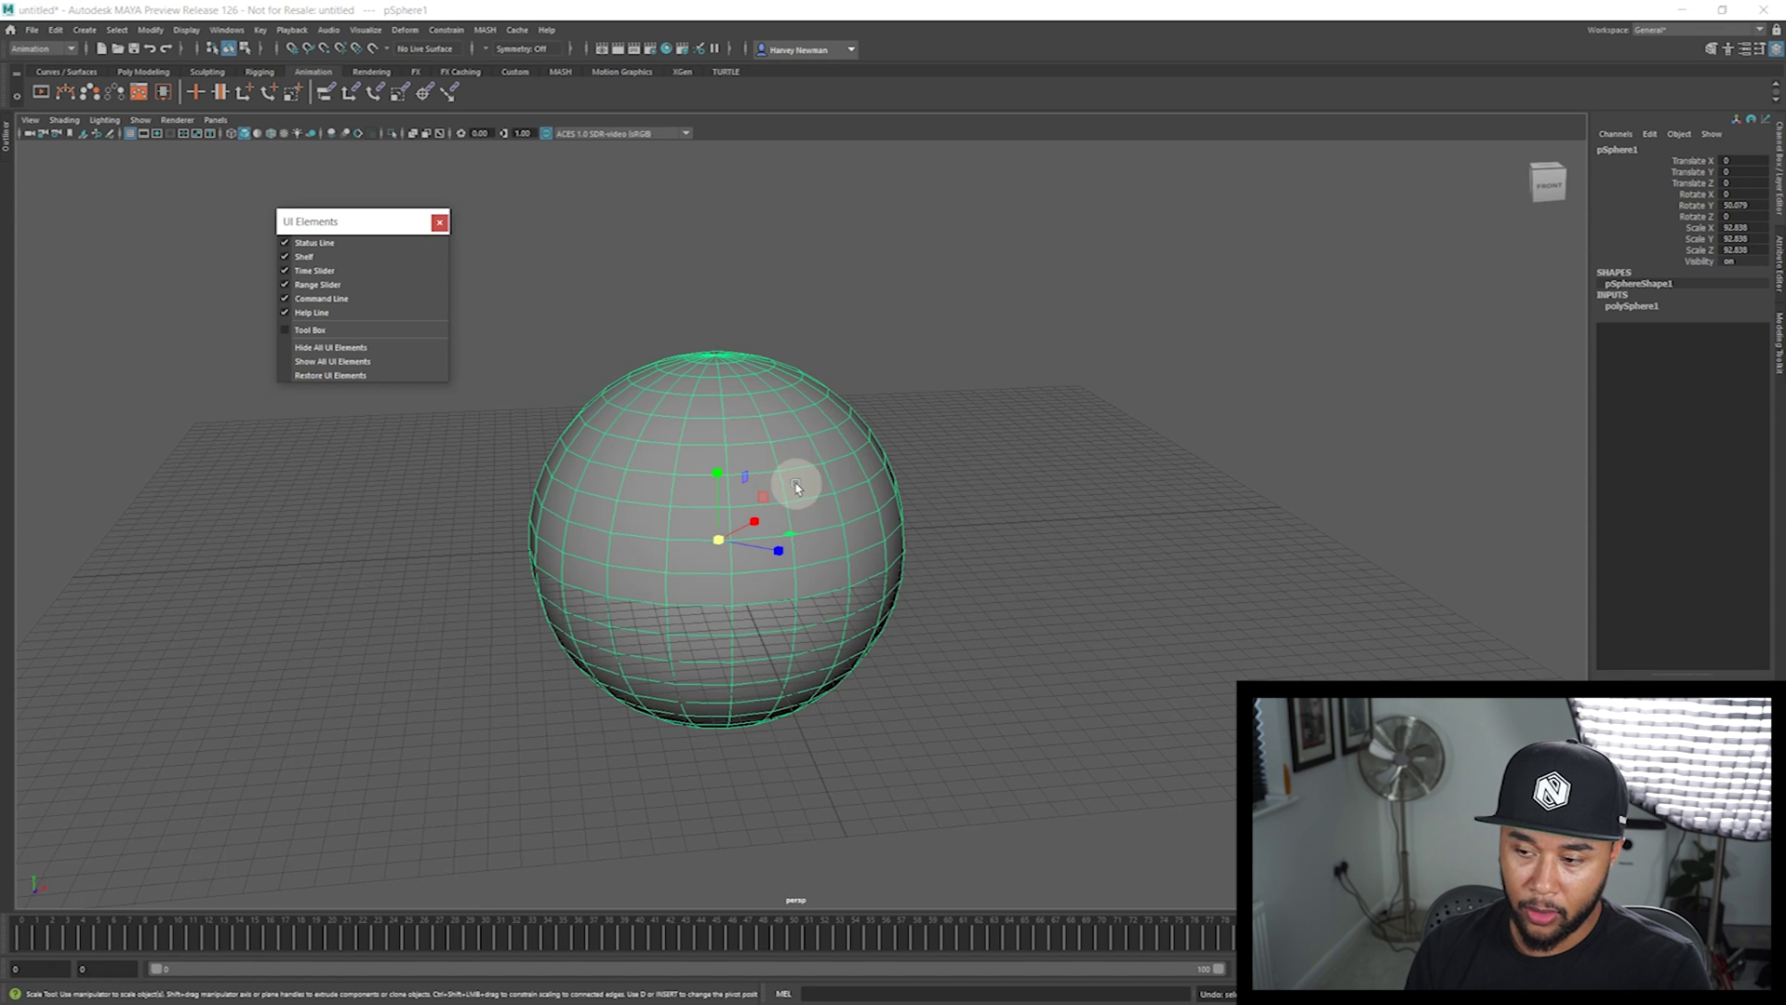
Move the sphere slightly off the origin, to about X 2.37, Y 7.78, Z -0.47
{"action": "left_click_drag", "start_coordinate": [849, 505], "coordinate": [769, 478], "text": "alt"}
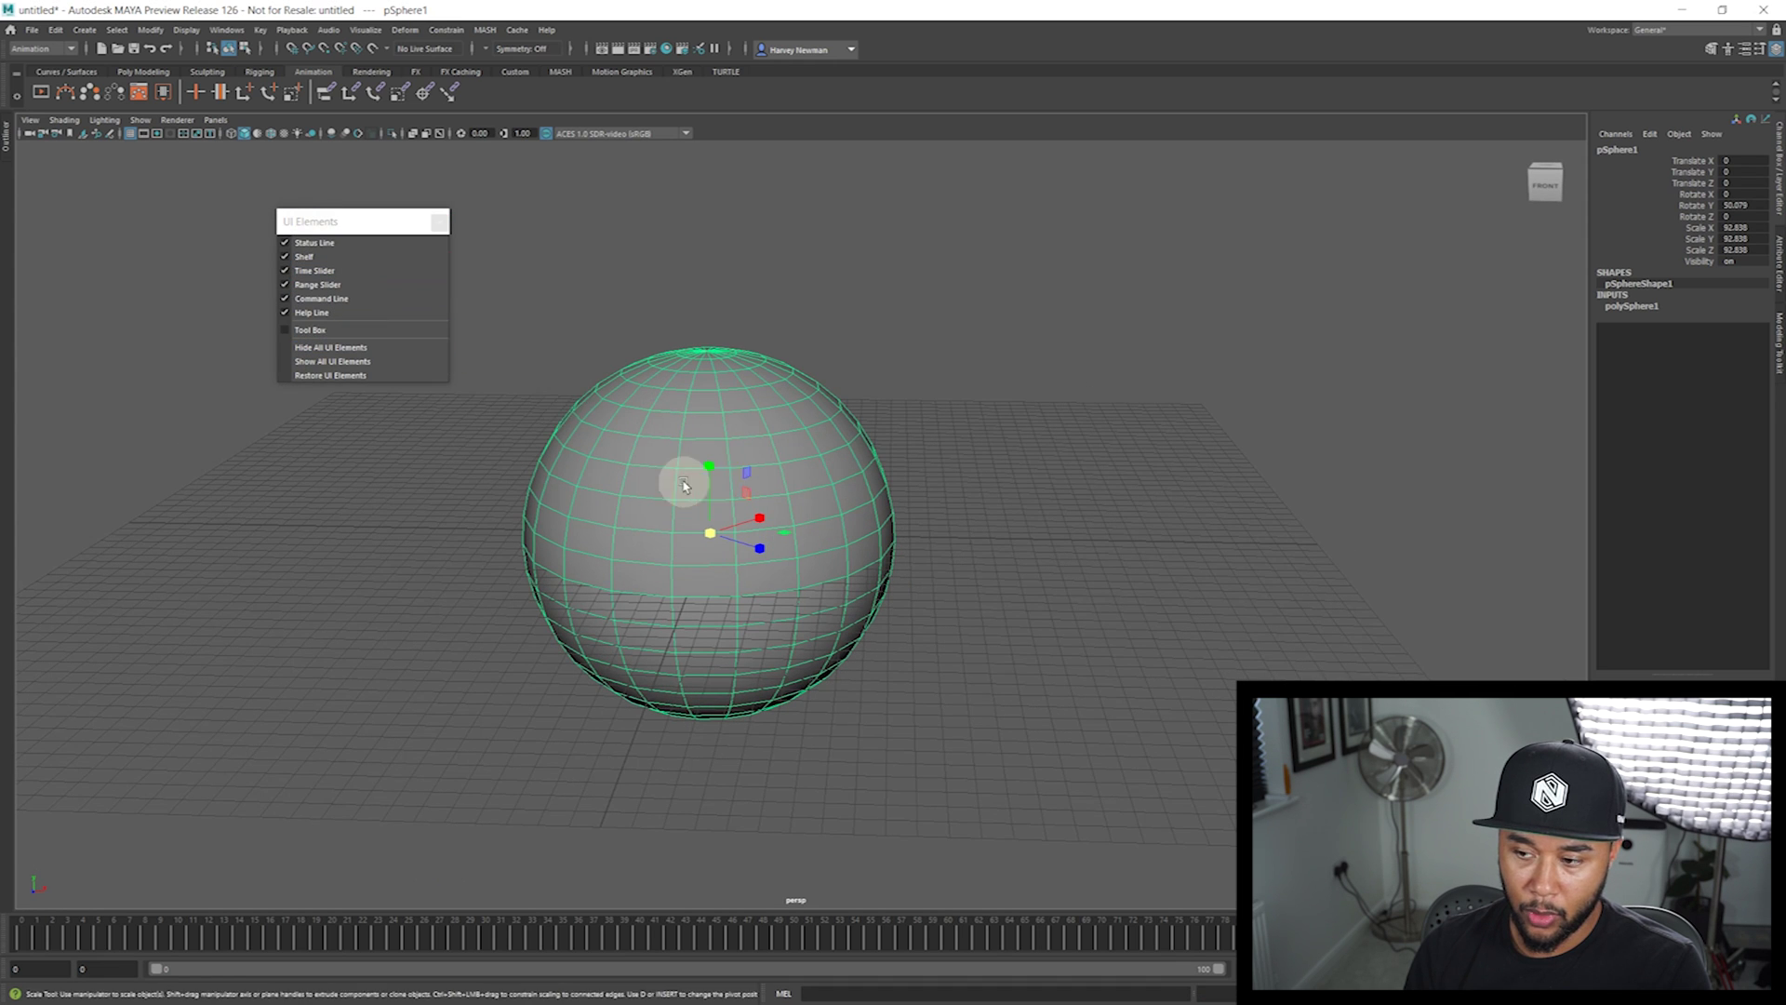
{"action": "mouse_move", "coordinate": [710, 533]}
{"action": "left_mouse_down"}
{"action": "mouse_move", "coordinate": [770, 406]}
{"action": "mouse_move", "coordinate": [722, 398]}
{"action": "mouse_move", "coordinate": [766, 394]}
{"action": "mouse_move", "coordinate": [731, 518]}
{"action": "left_mouse_up"}
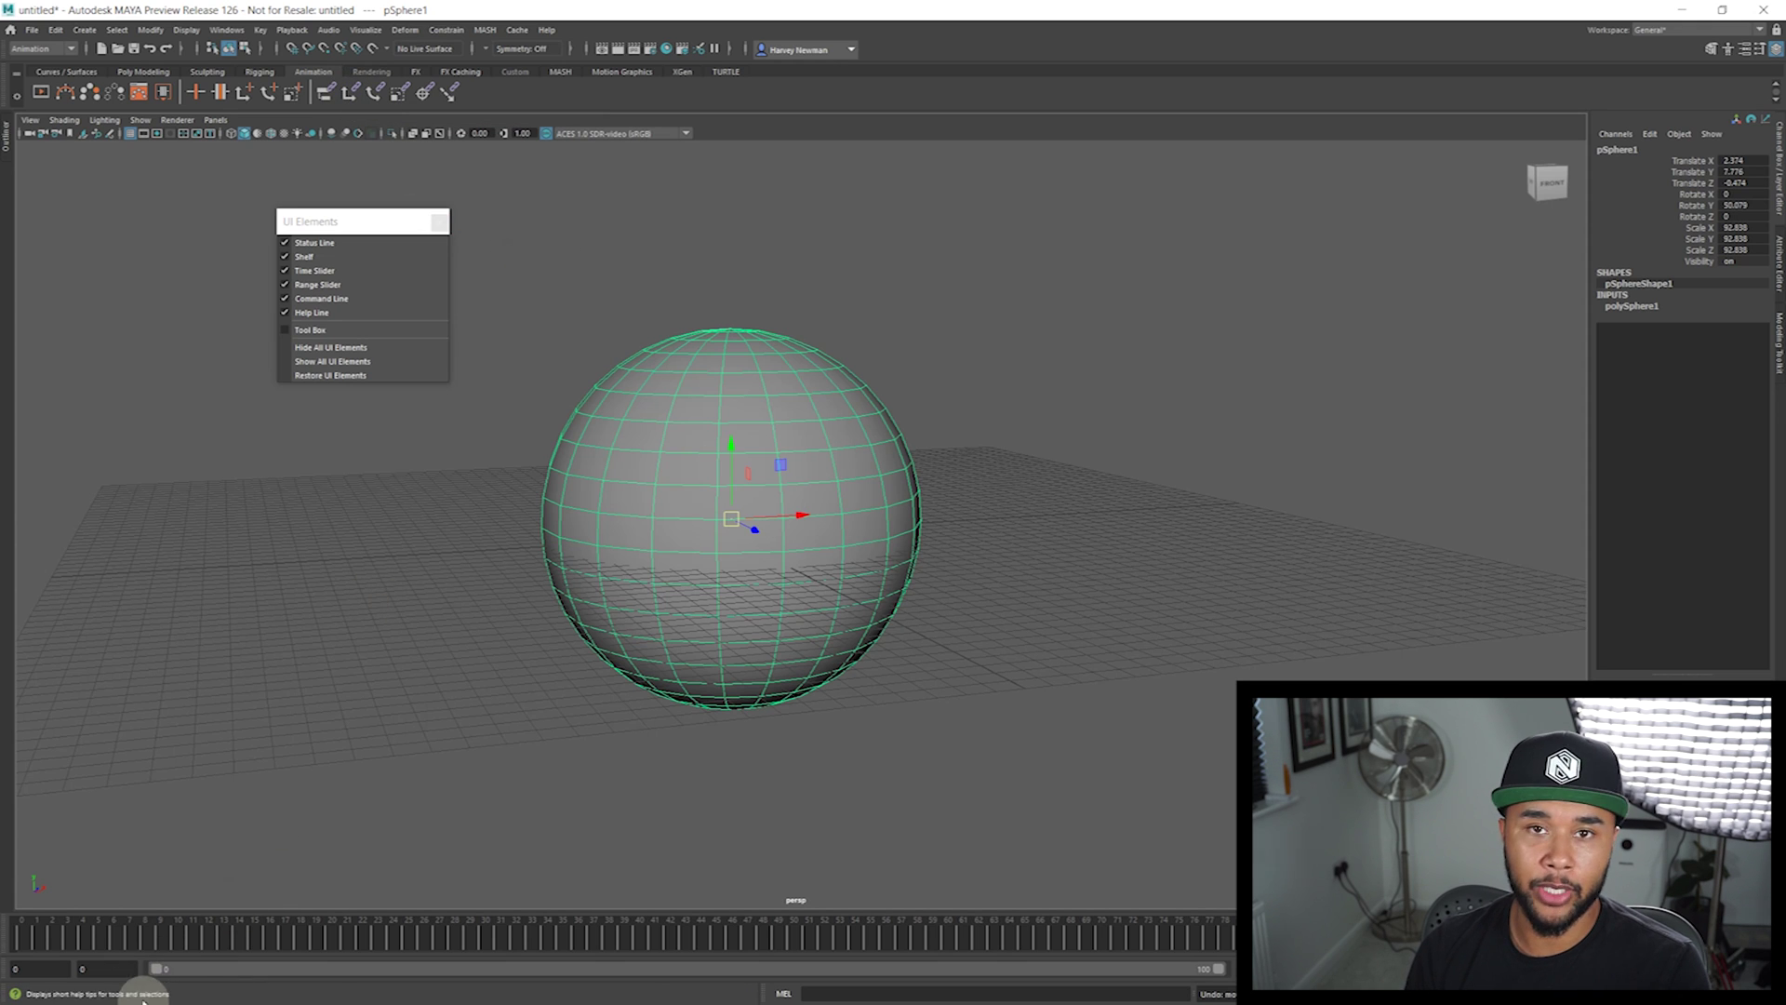
Hide the Help Line and open the Script Editor
{"action": "left_click", "coordinate": [285, 314]}
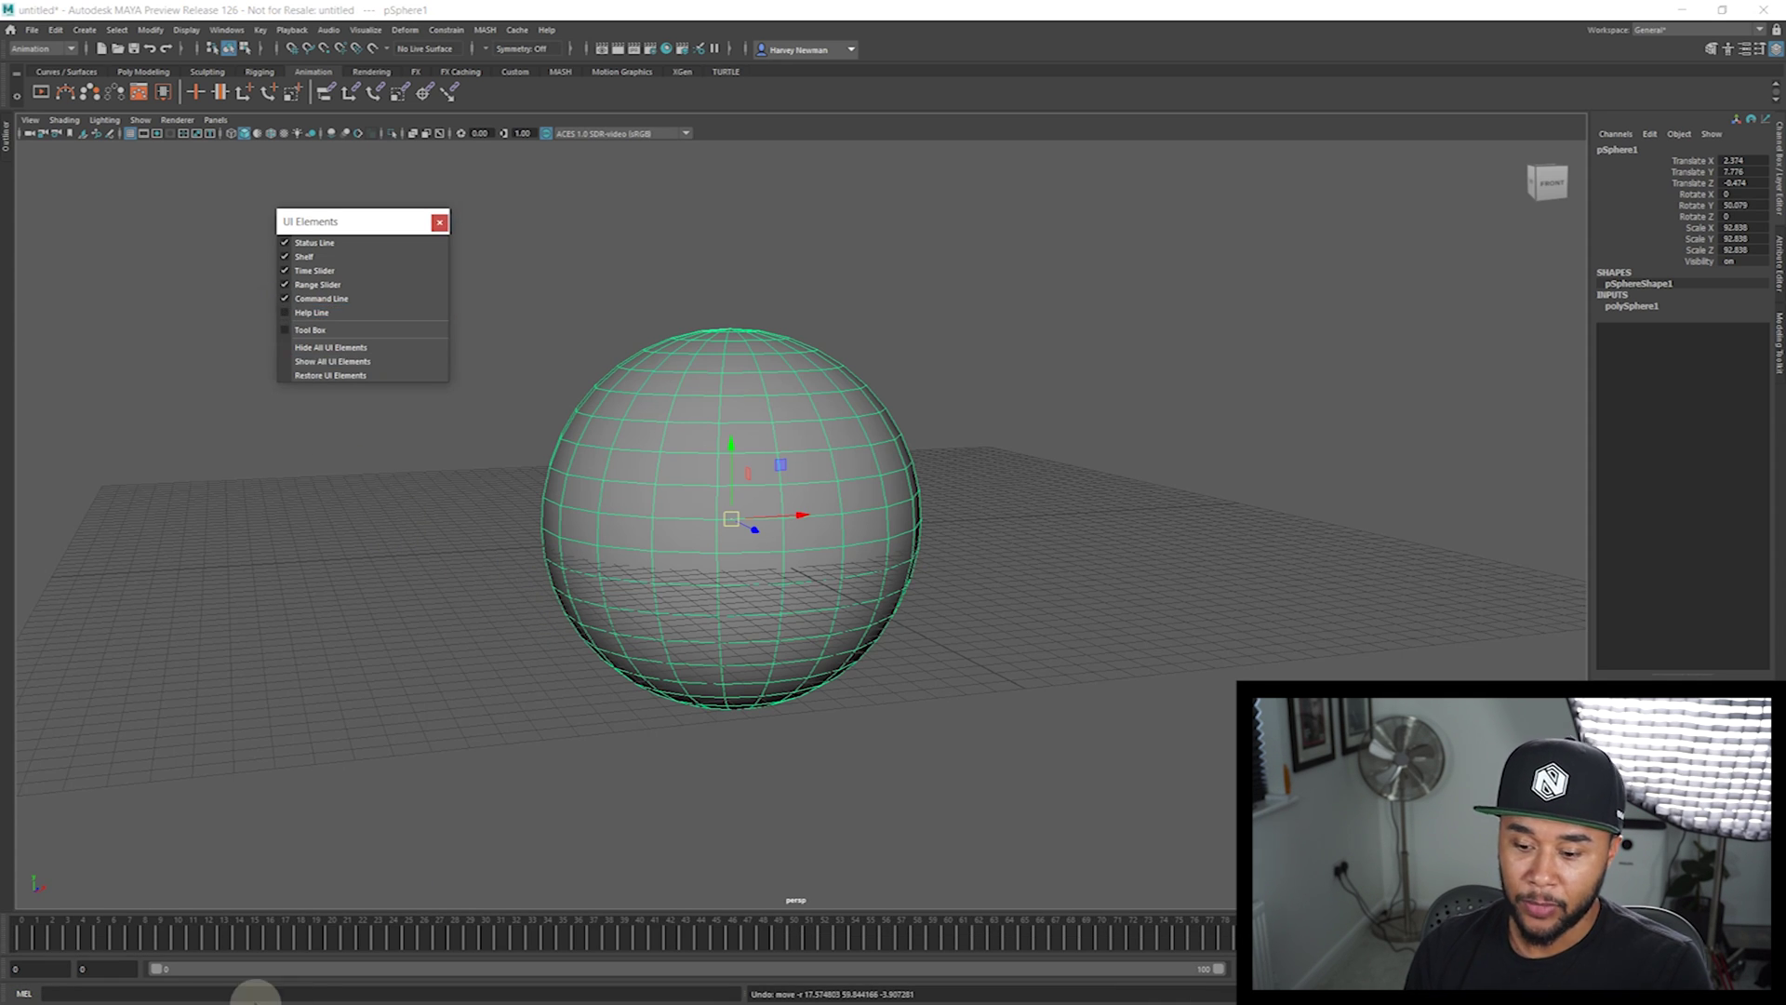
{"action": "left_click", "coordinate": [244, 991]}
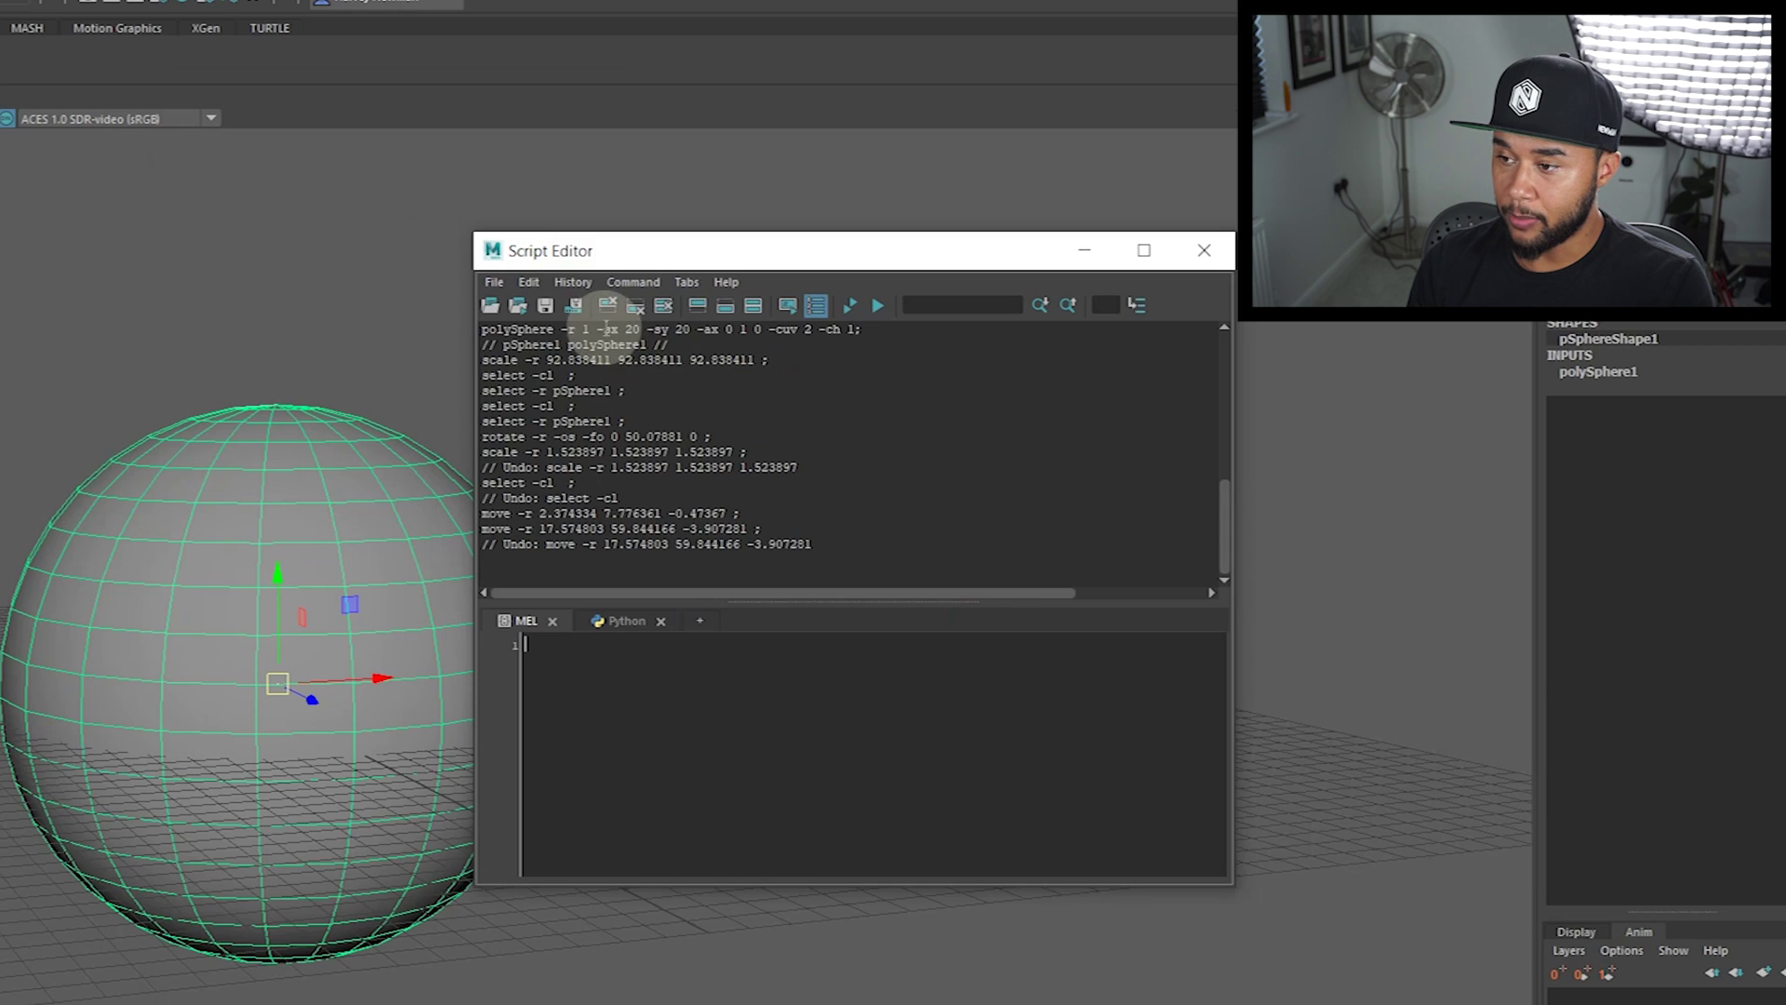
Clear the Script Editor history, enter "asdasd" as MEL input and activate the MEL command line
{"action": "left_click", "coordinate": [958, 261]}
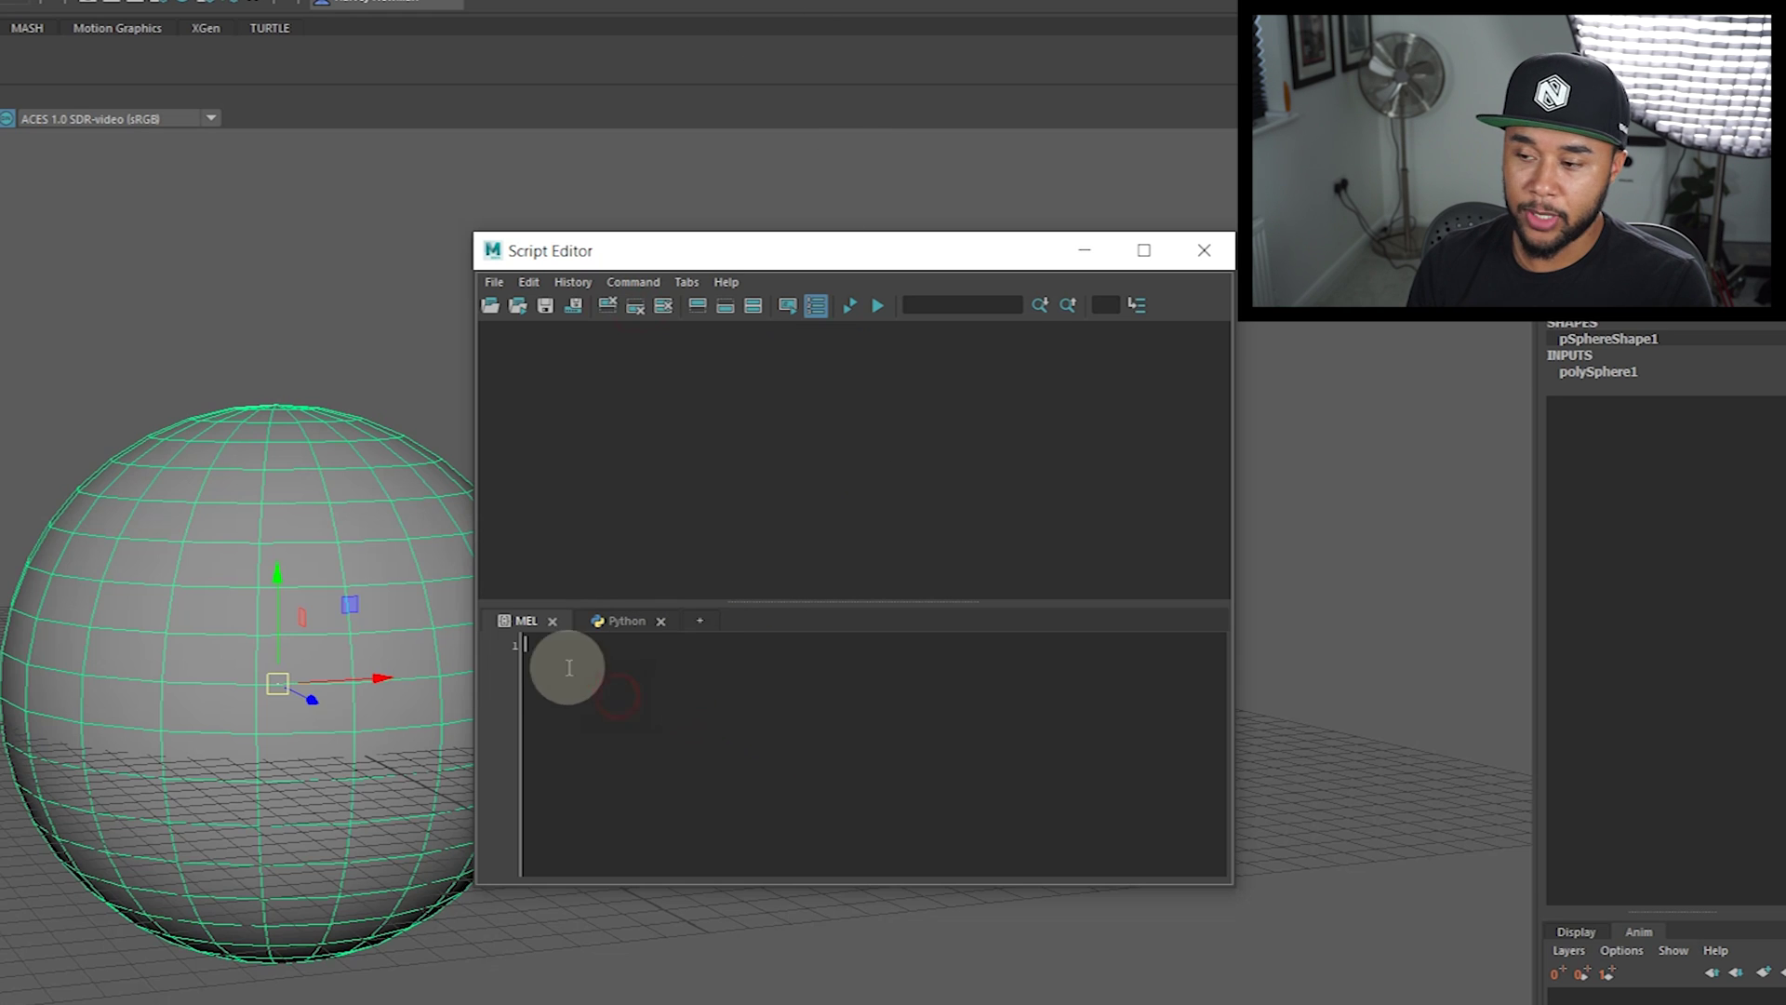
{"action": "left_click", "coordinate": [640, 678]}
{"action": "type", "text": "asdasd"}
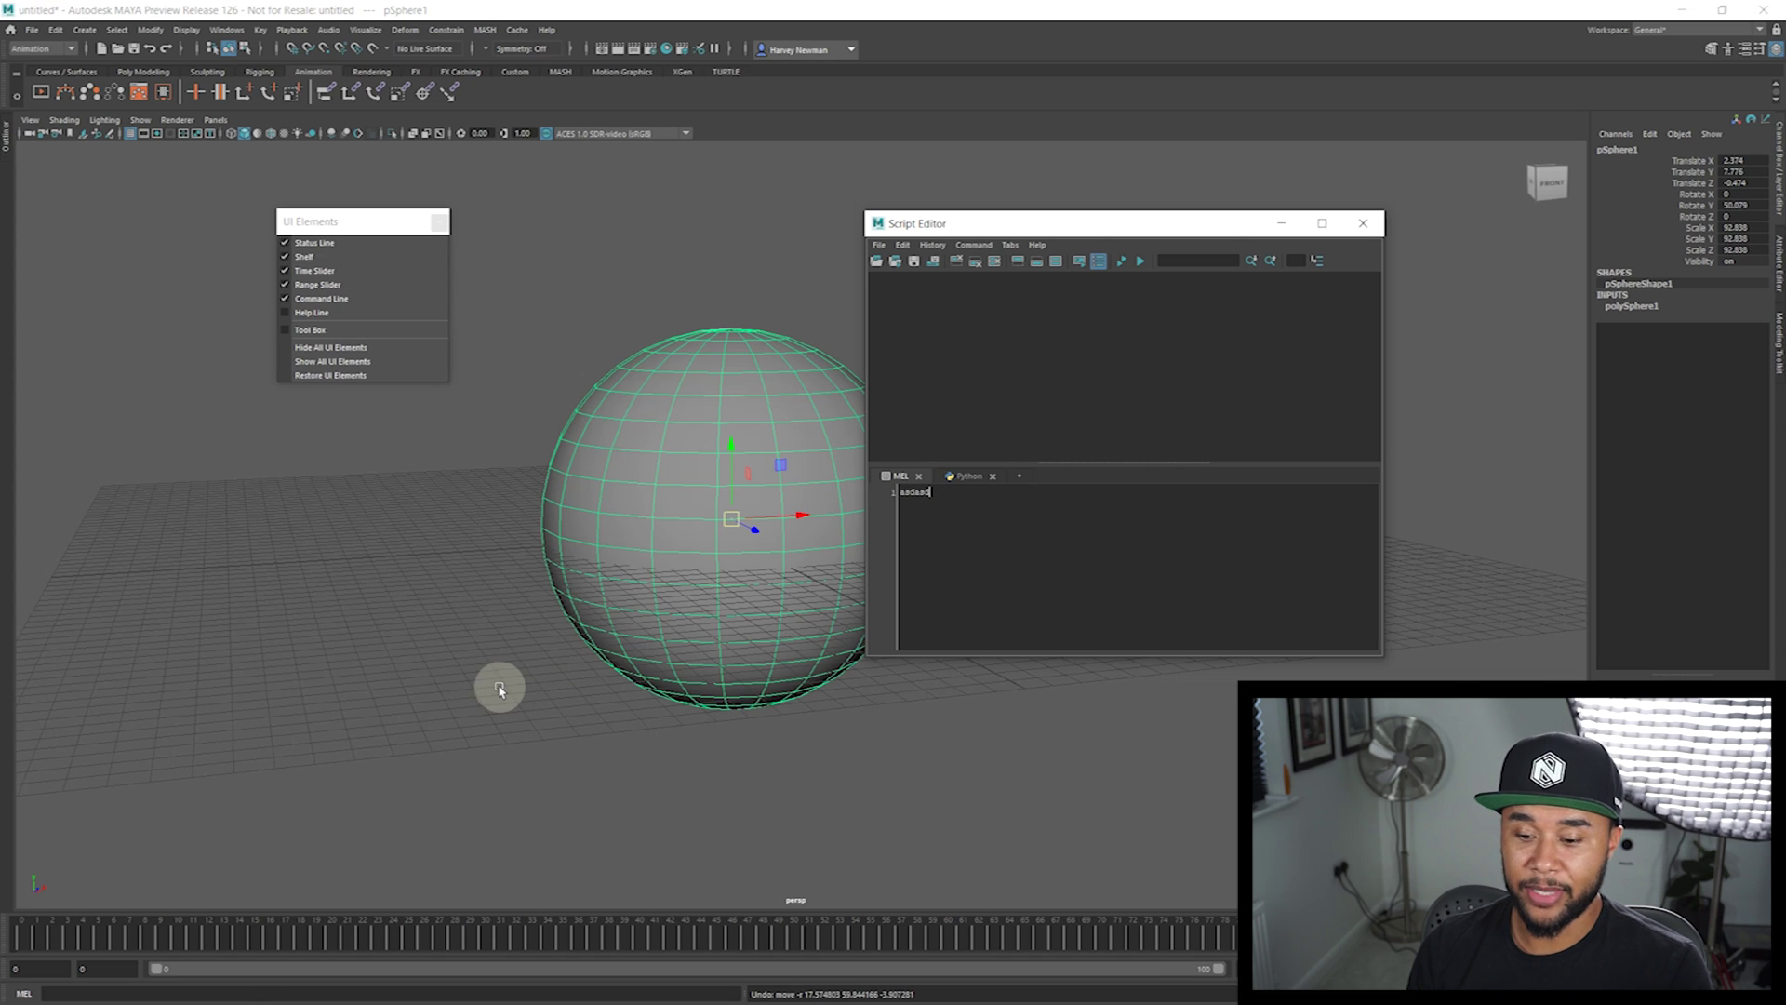
{"action": "left_click", "coordinate": [204, 994]}
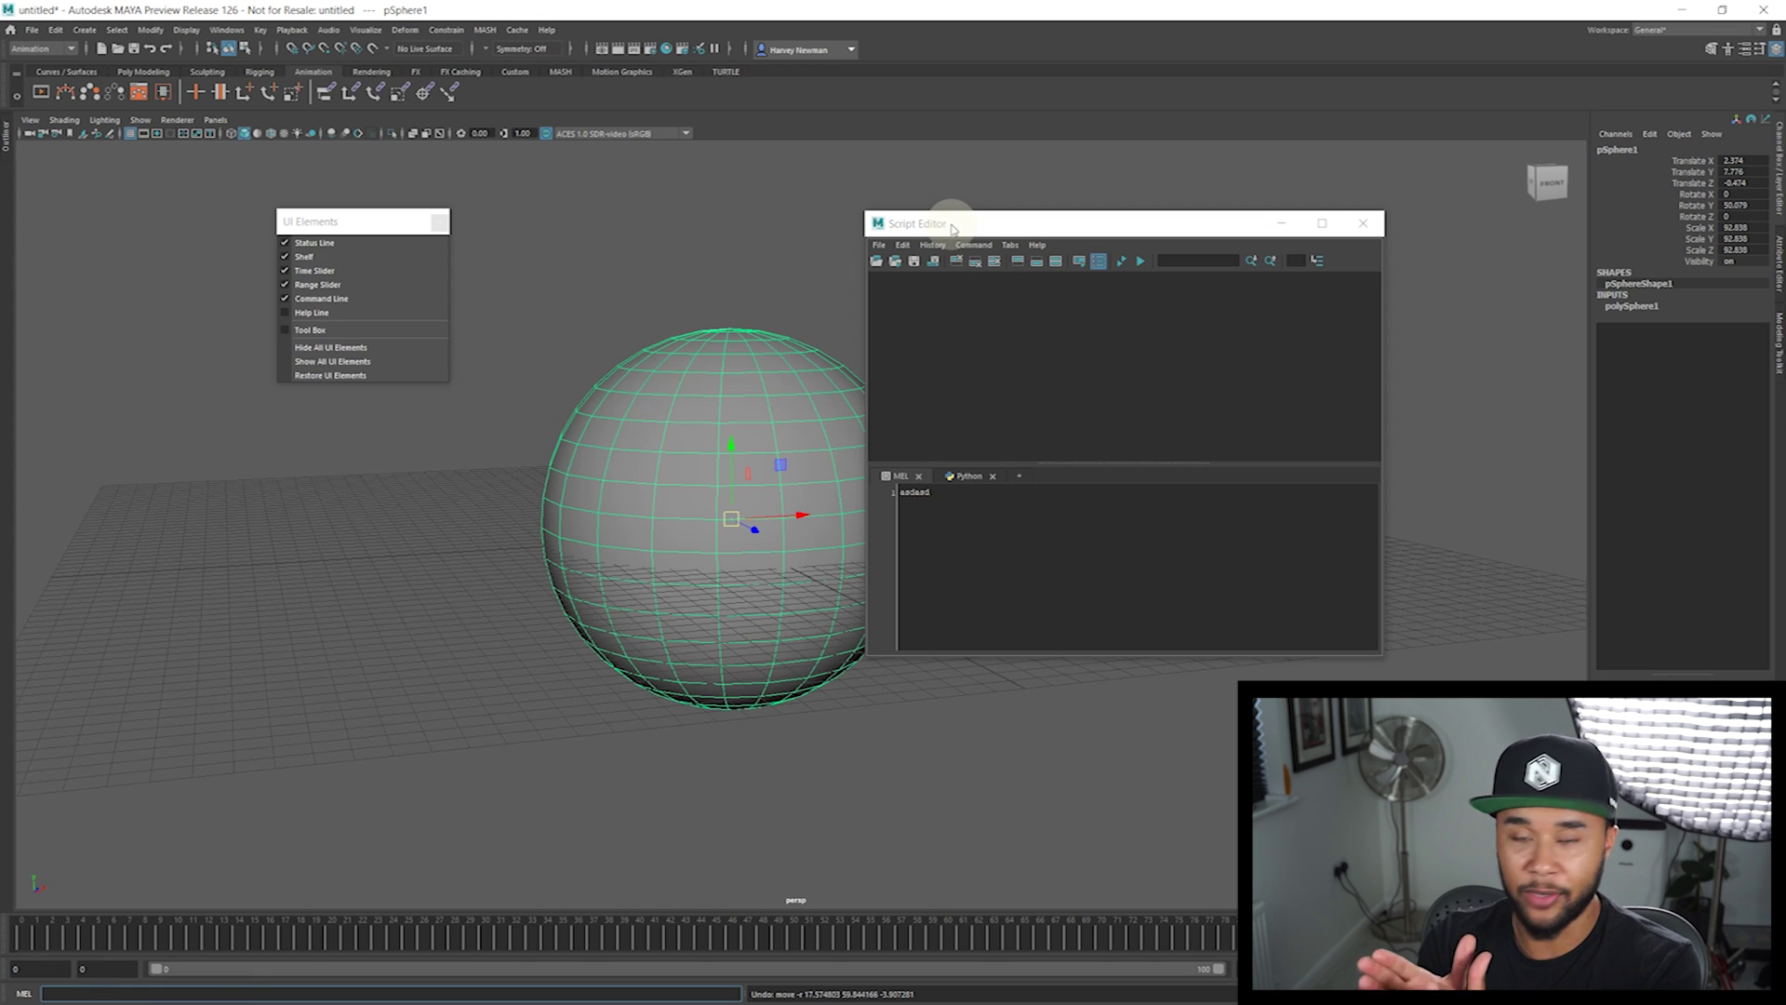
Hide the Command Line, keep the Status Line shown, and close the floating UI Elements list and the Script Editor
{"action": "left_click", "coordinate": [284, 299]}
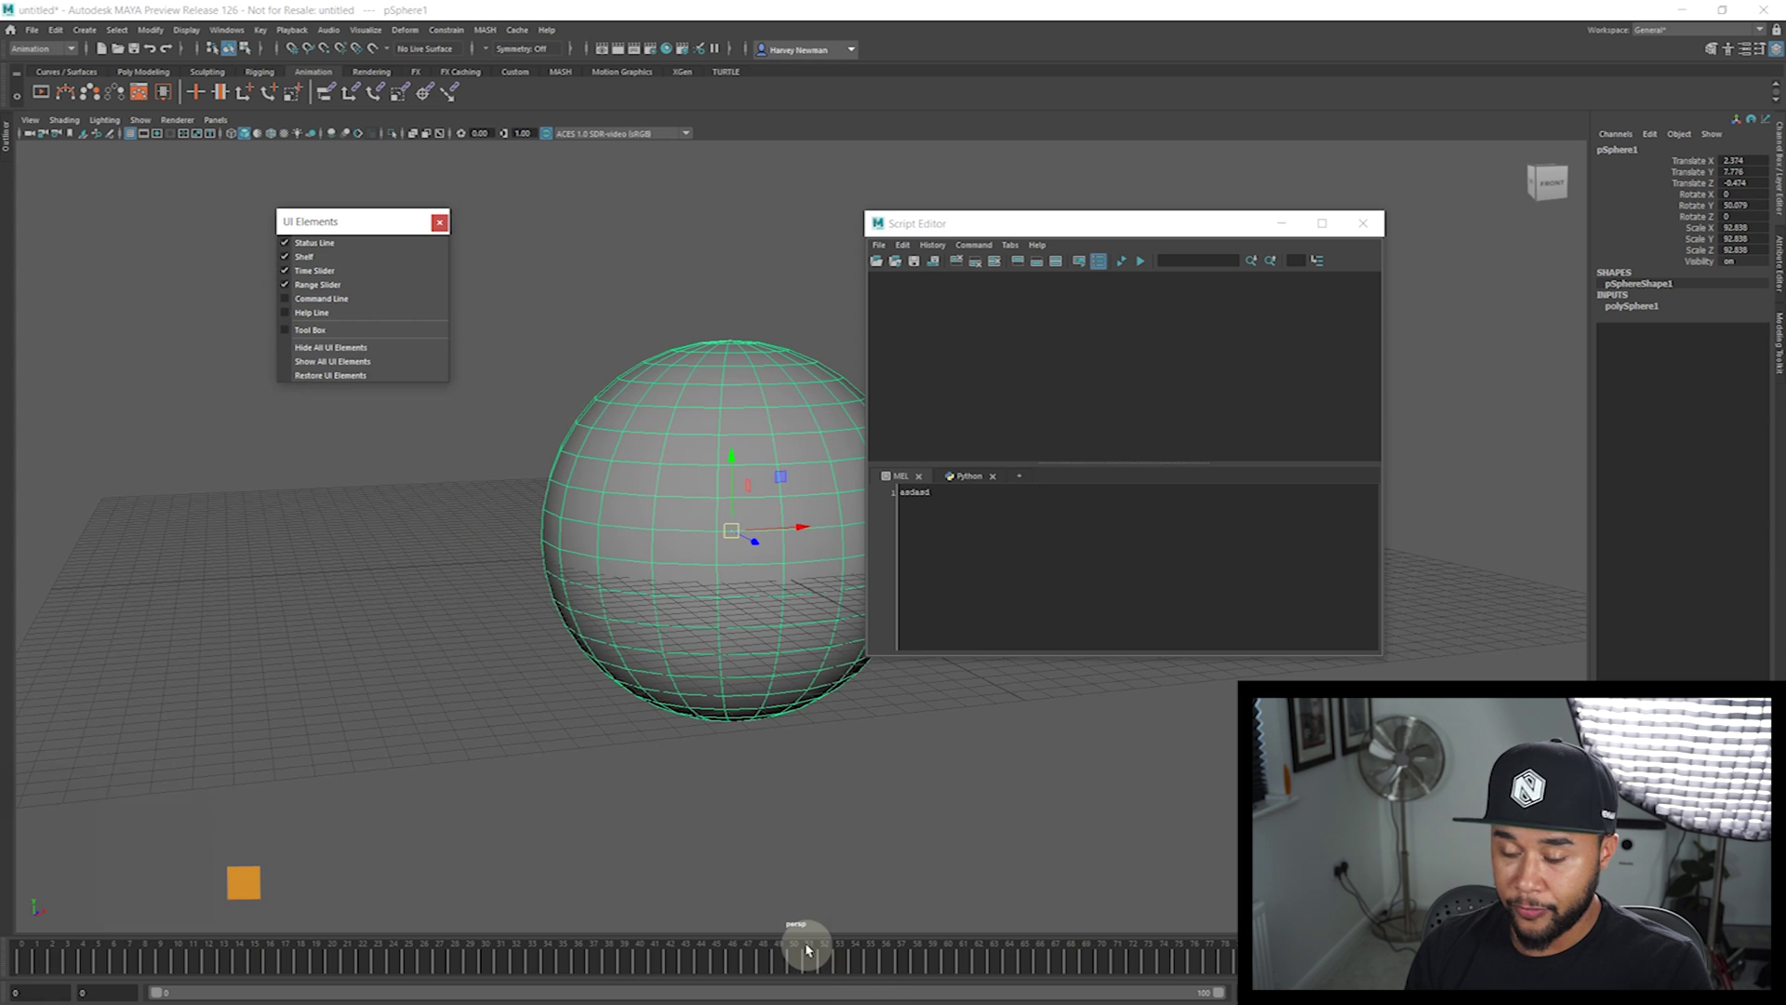
{"action": "left_click", "coordinate": [412, 300]}
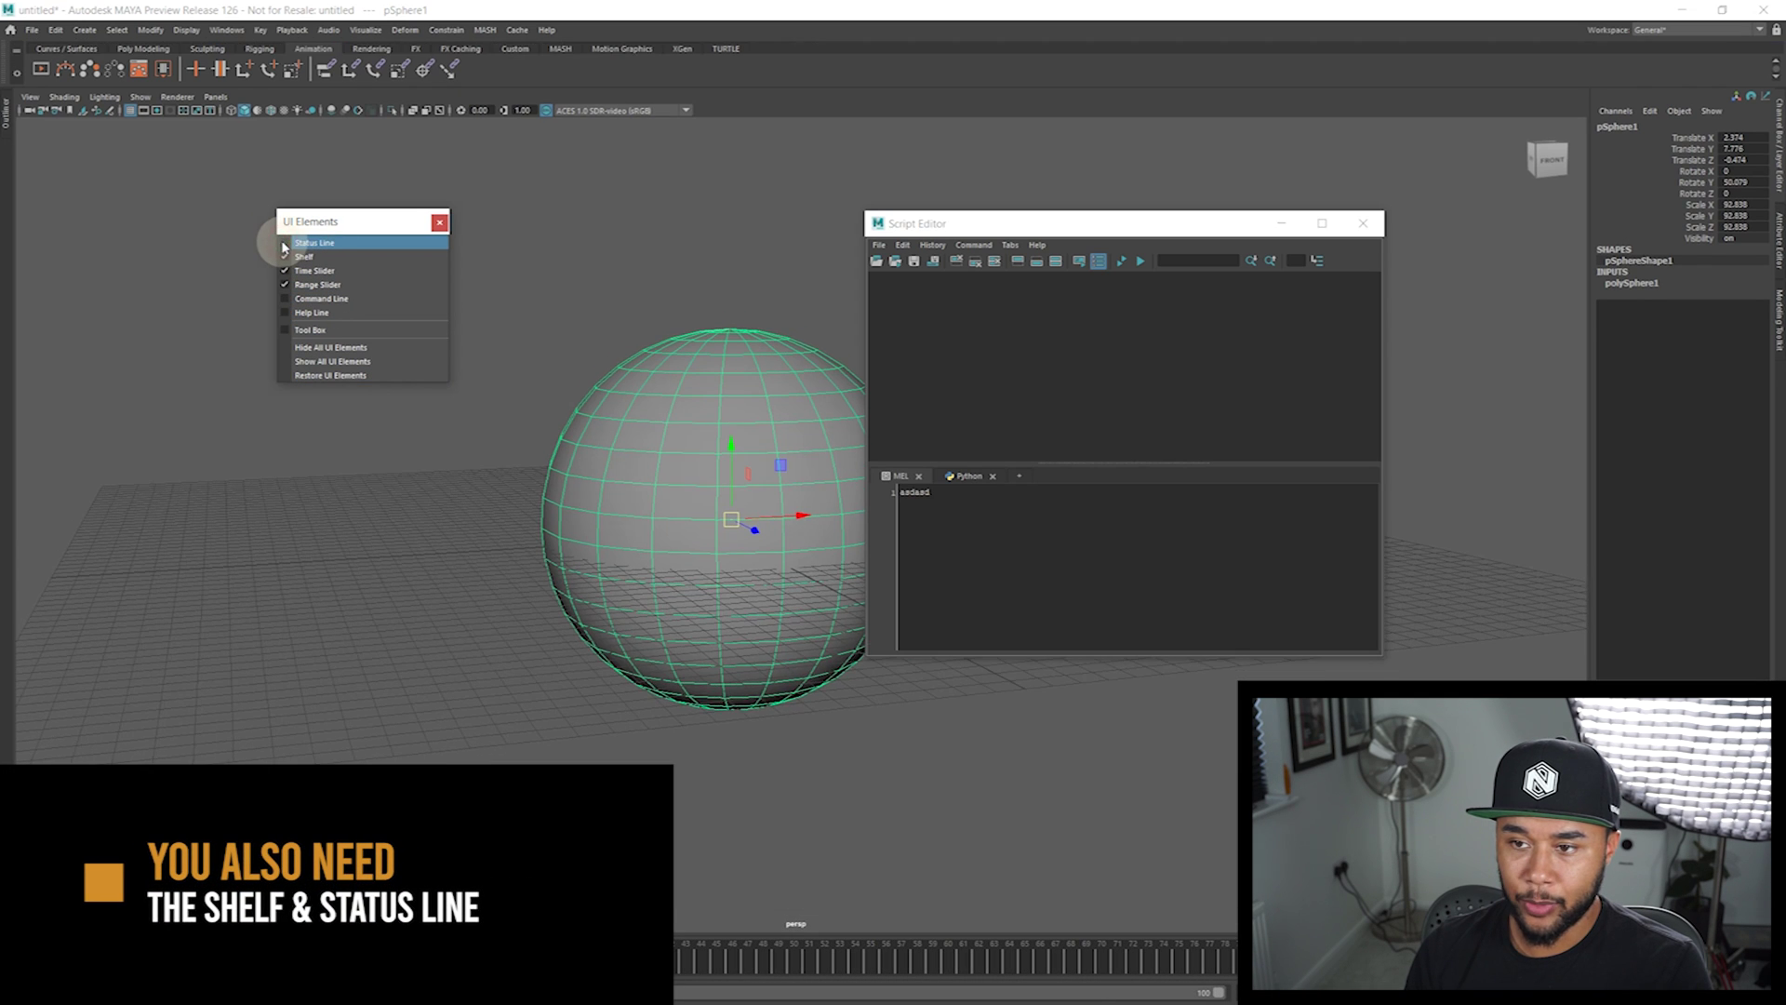
{"action": "left_click", "coordinate": [267, 6]}
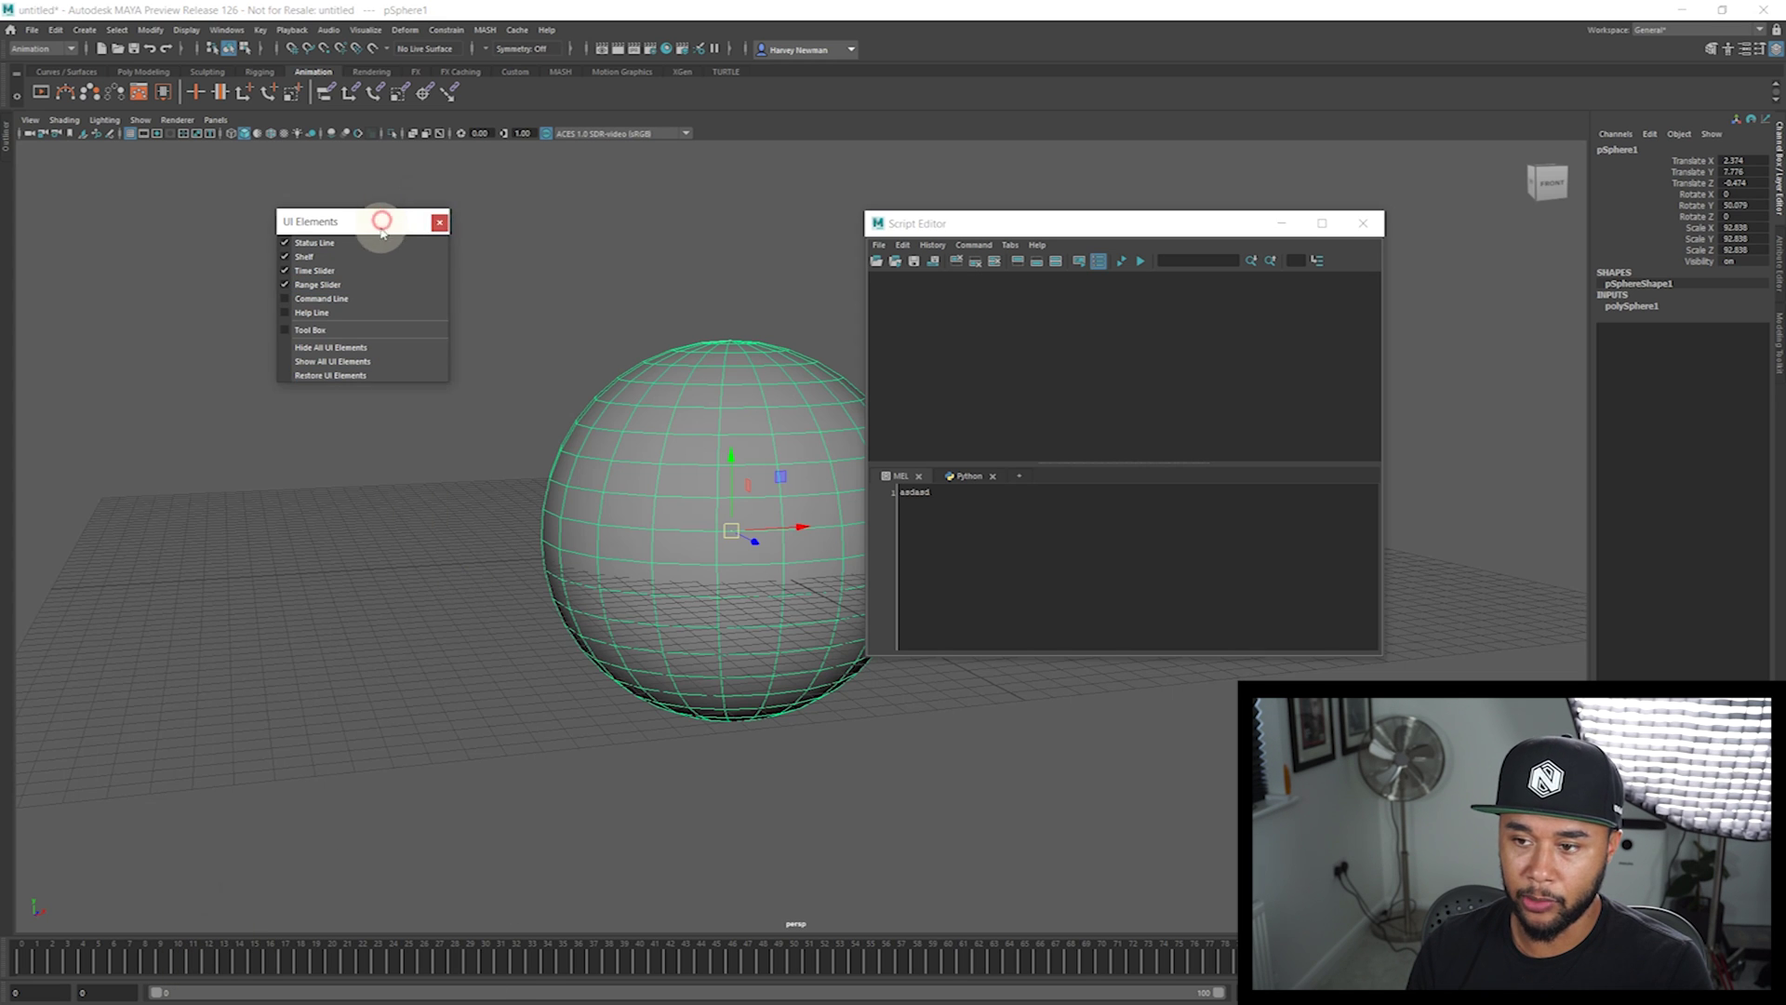
{"action": "left_click_drag", "start_coordinate": [379, 219], "coordinate": [387, 225]}
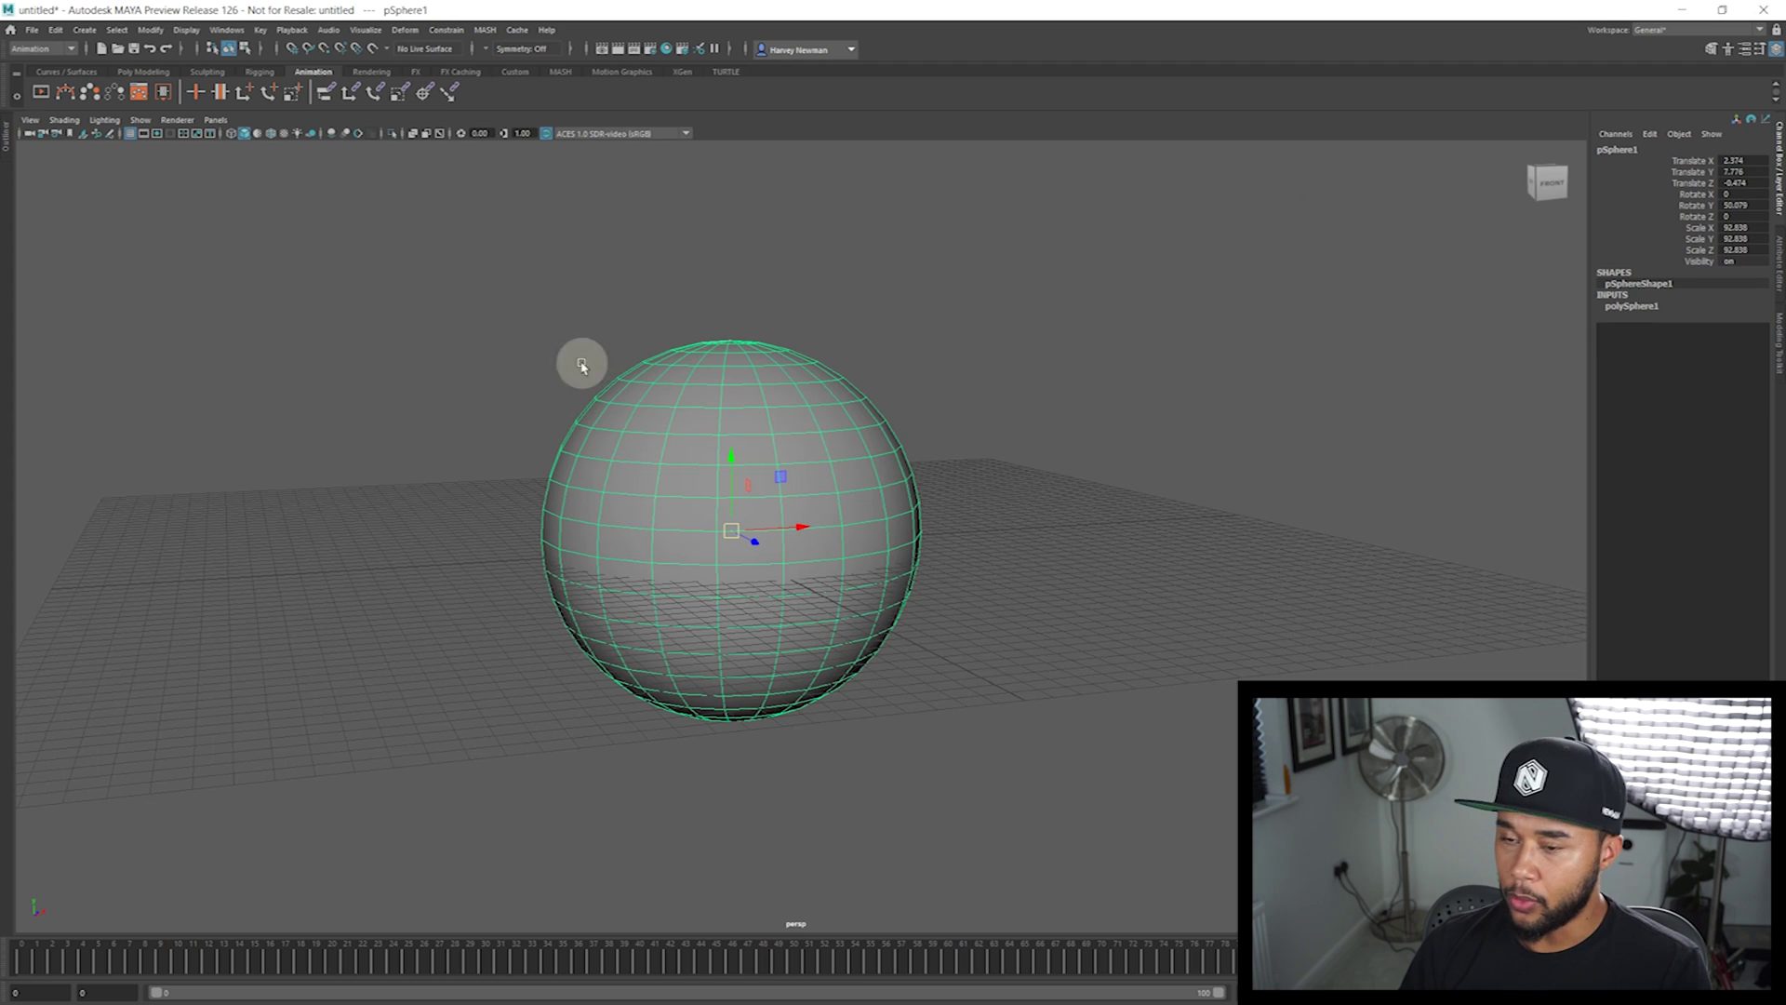
Expand the docked Outliner and collapse it again to show how it frees up viewport space
{"action": "left_click", "coordinate": [10, 147]}
{"action": "left_click", "coordinate": [28, 120]}
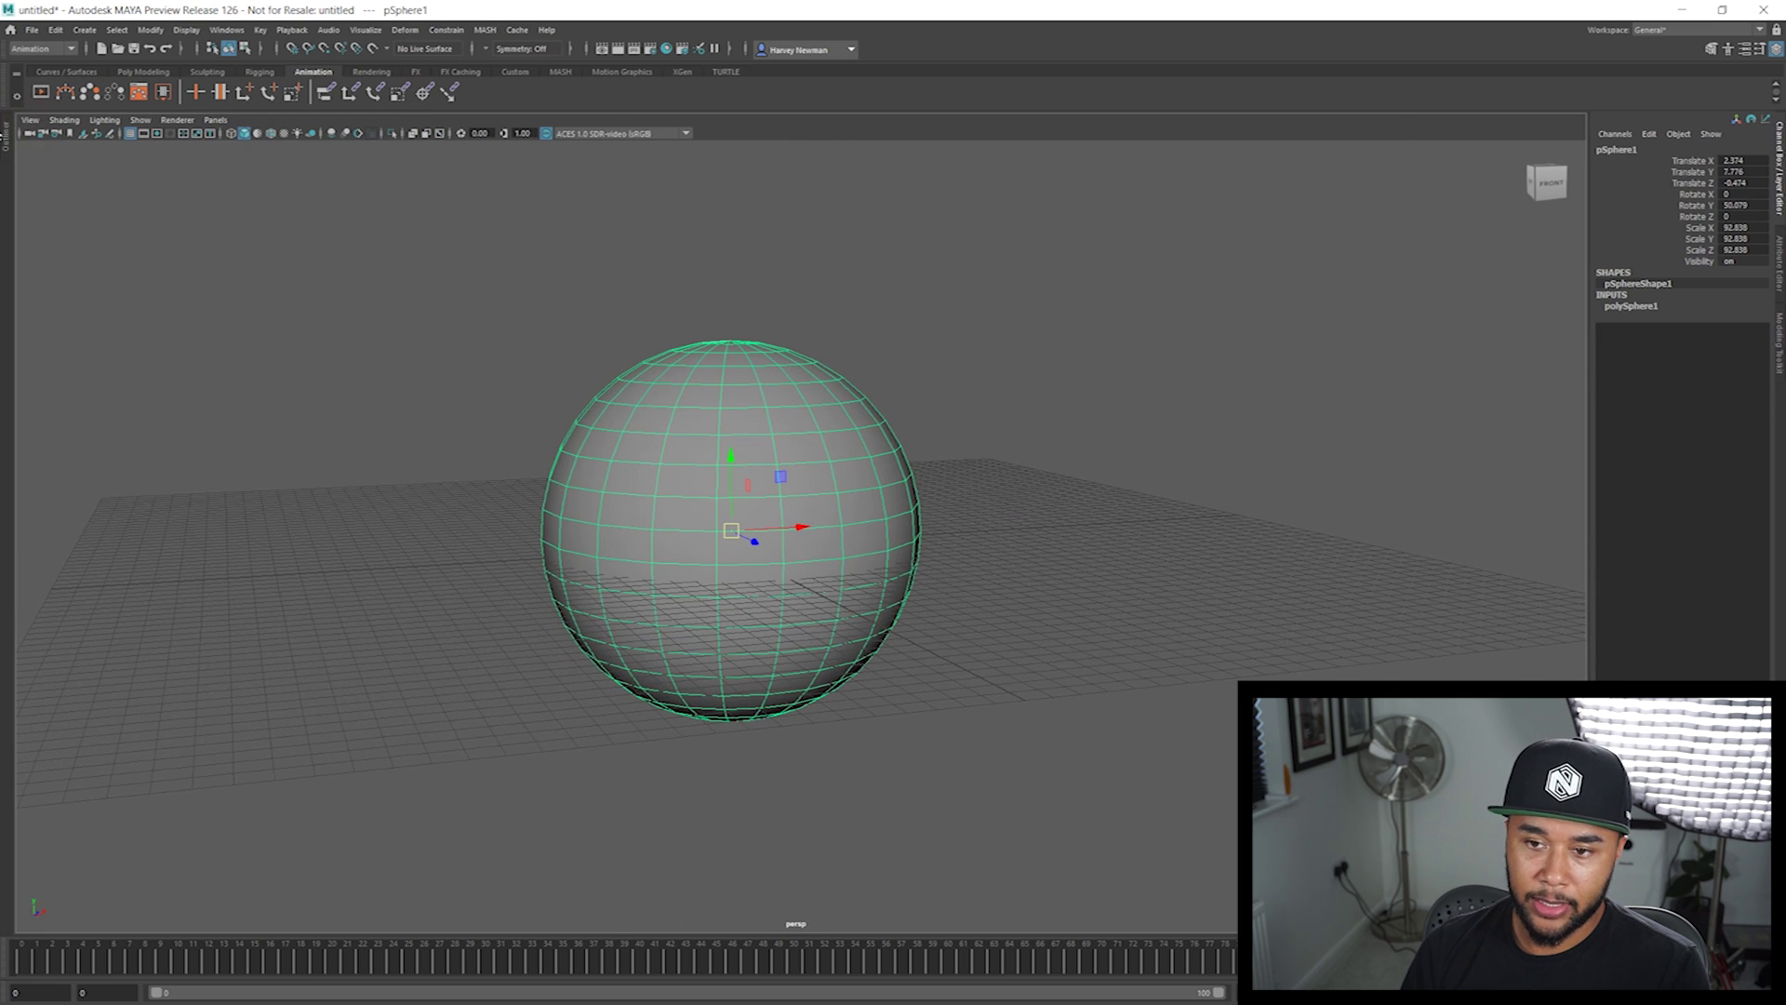
{"action": "left_click", "coordinate": [11, 144]}
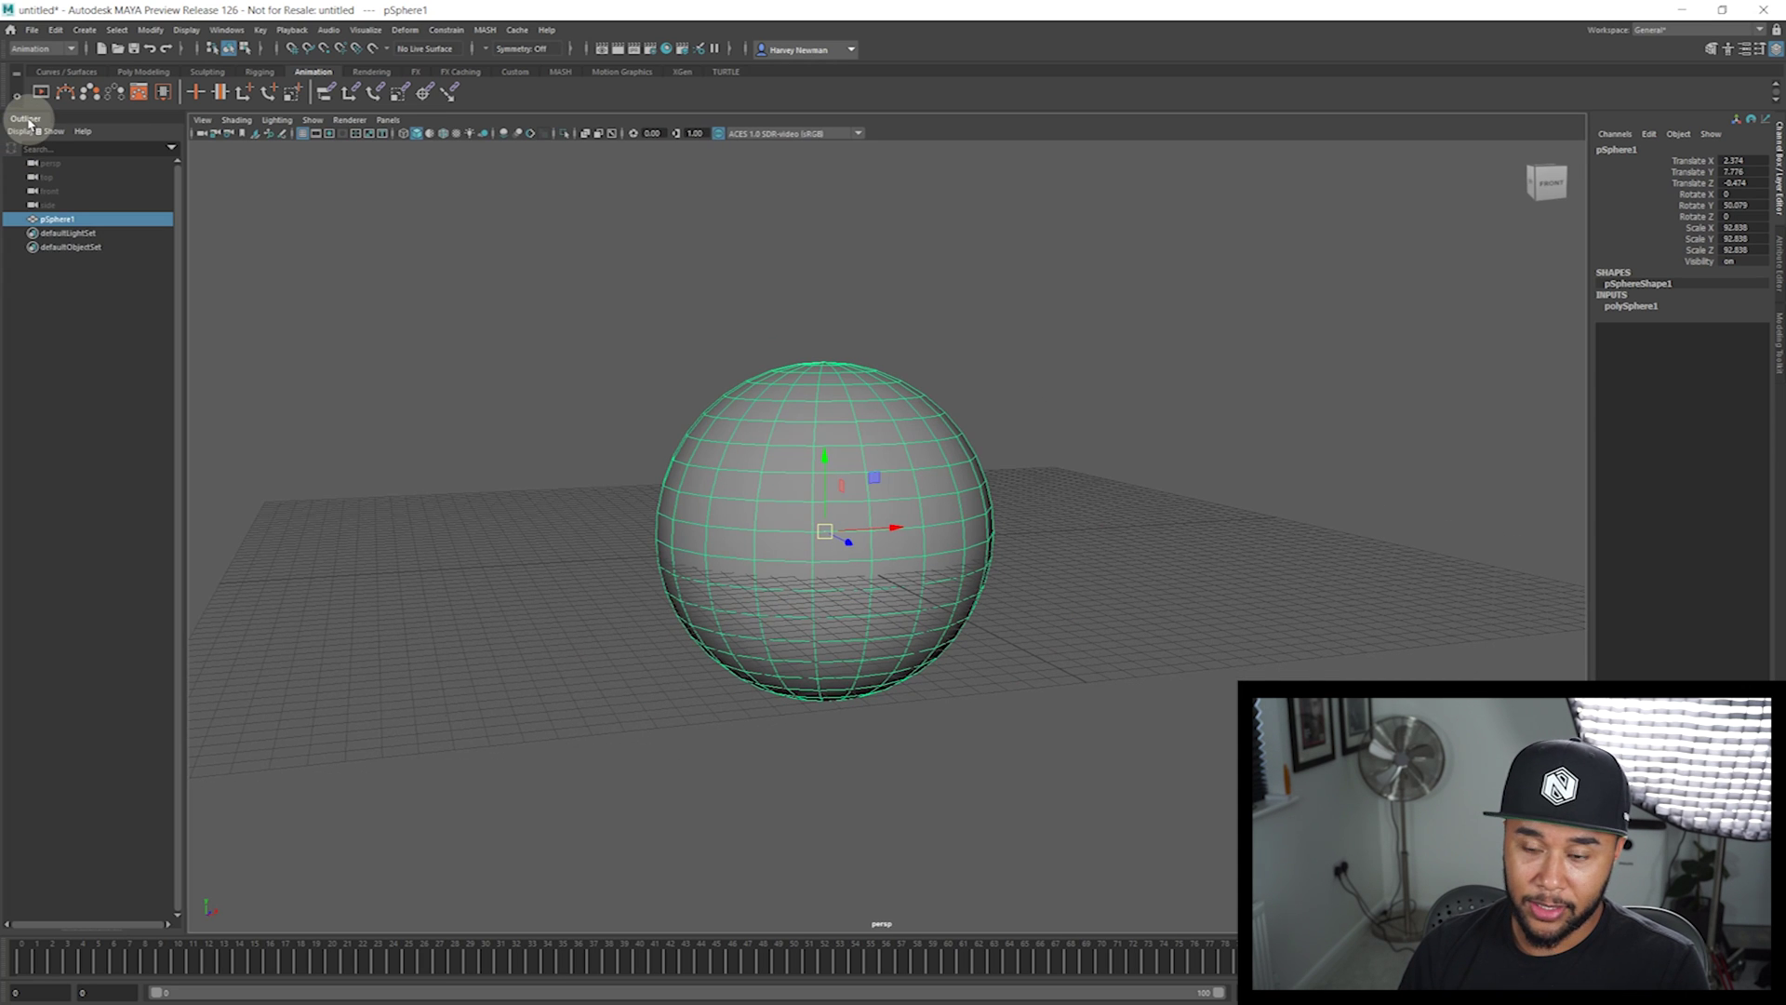
{"action": "left_click", "coordinate": [27, 119]}
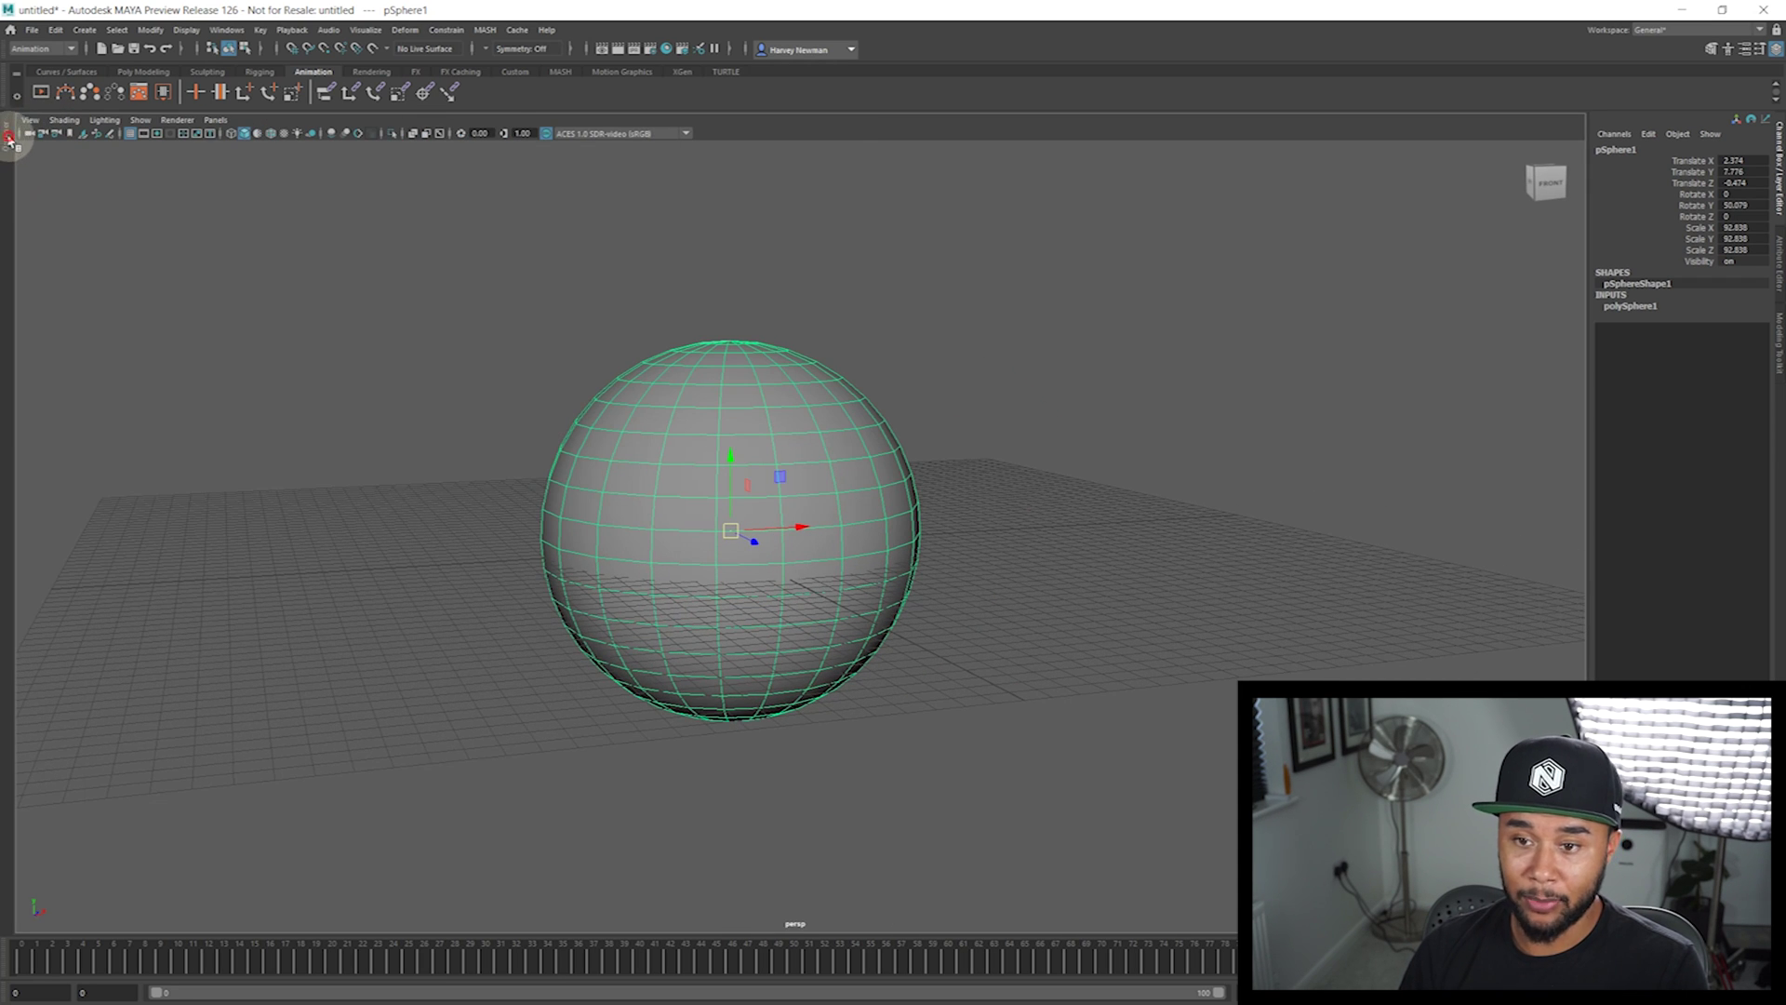
{"action": "left_click", "coordinate": [11, 140]}
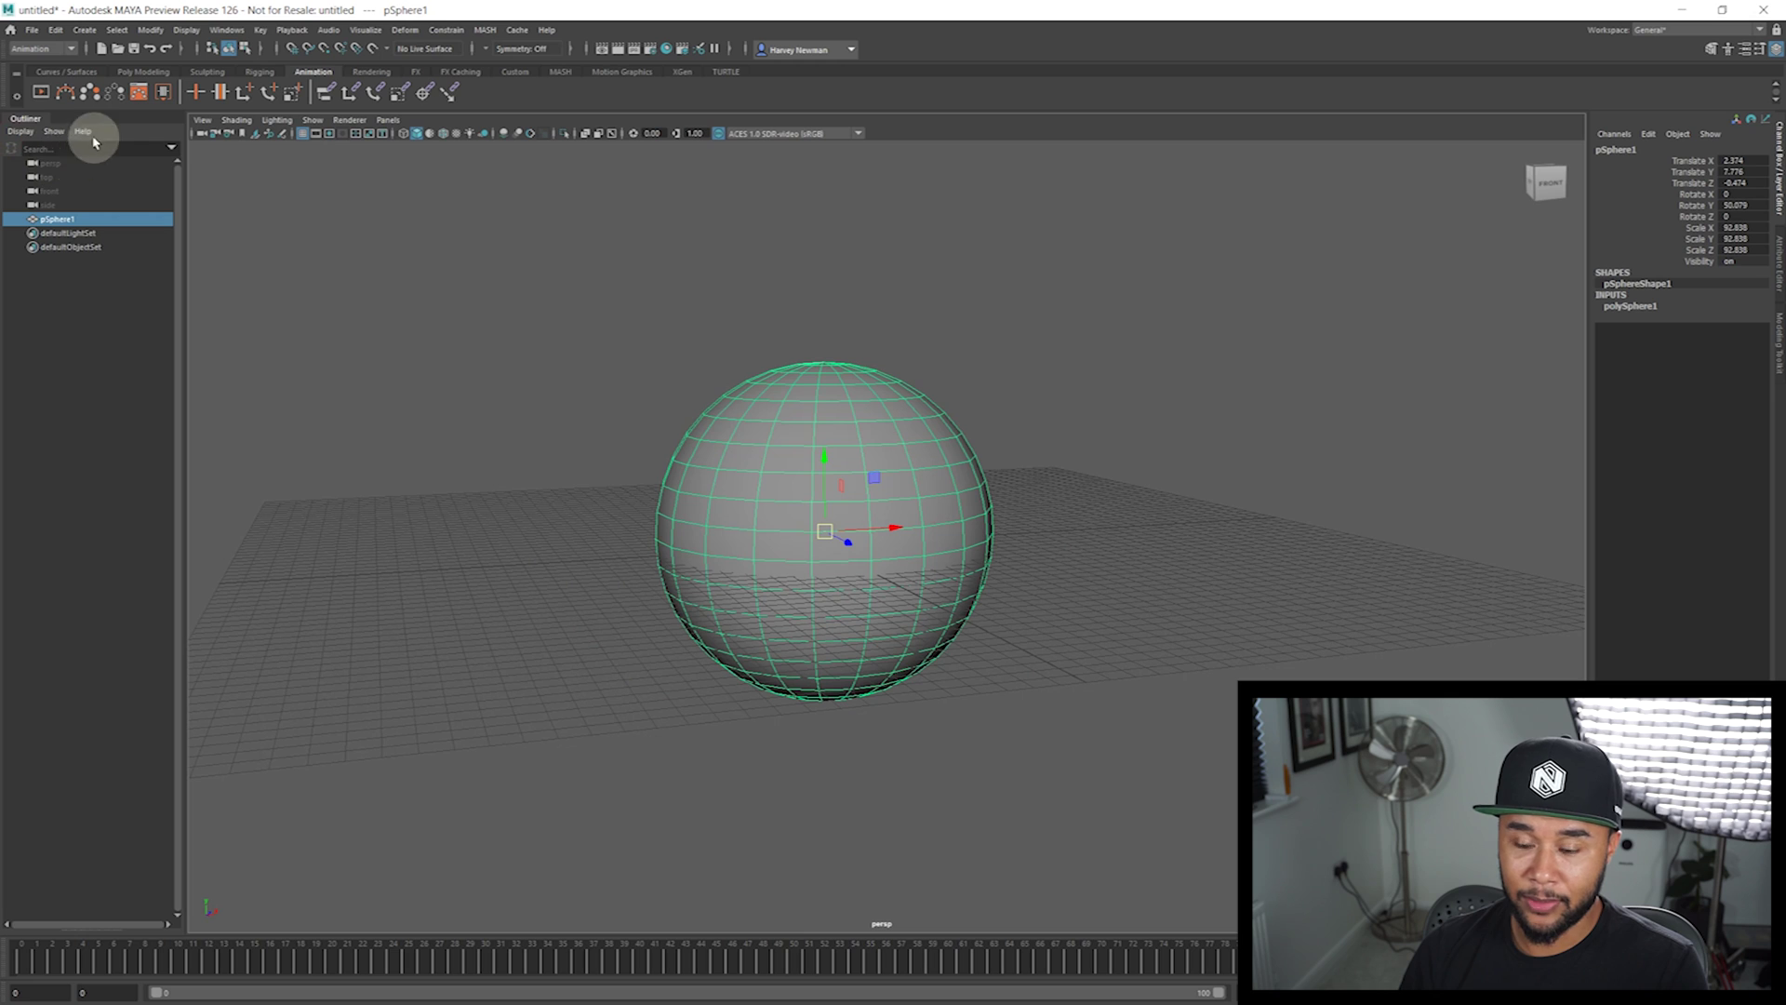
{"action": "left_click", "coordinate": [26, 119]}
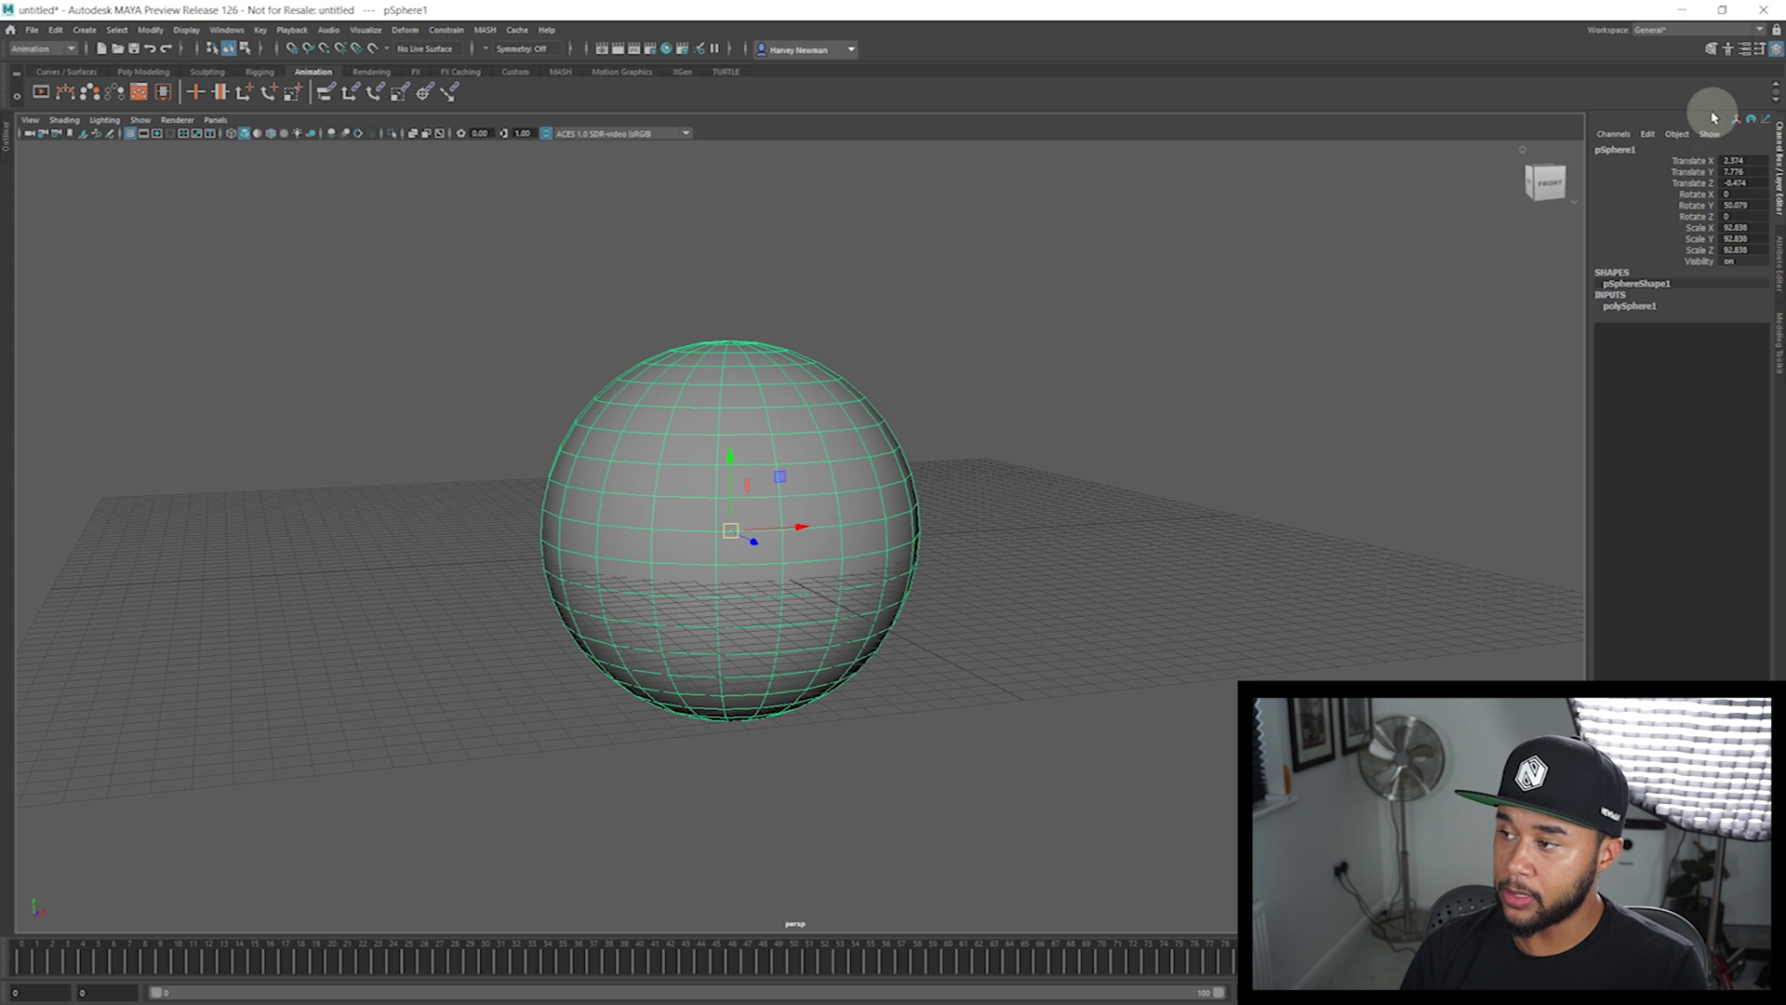
Collapse the Channel Box and view the sphere from several sides with the ViewCube, including the top and back views
{"action": "left_click", "coordinate": [1779, 193]}
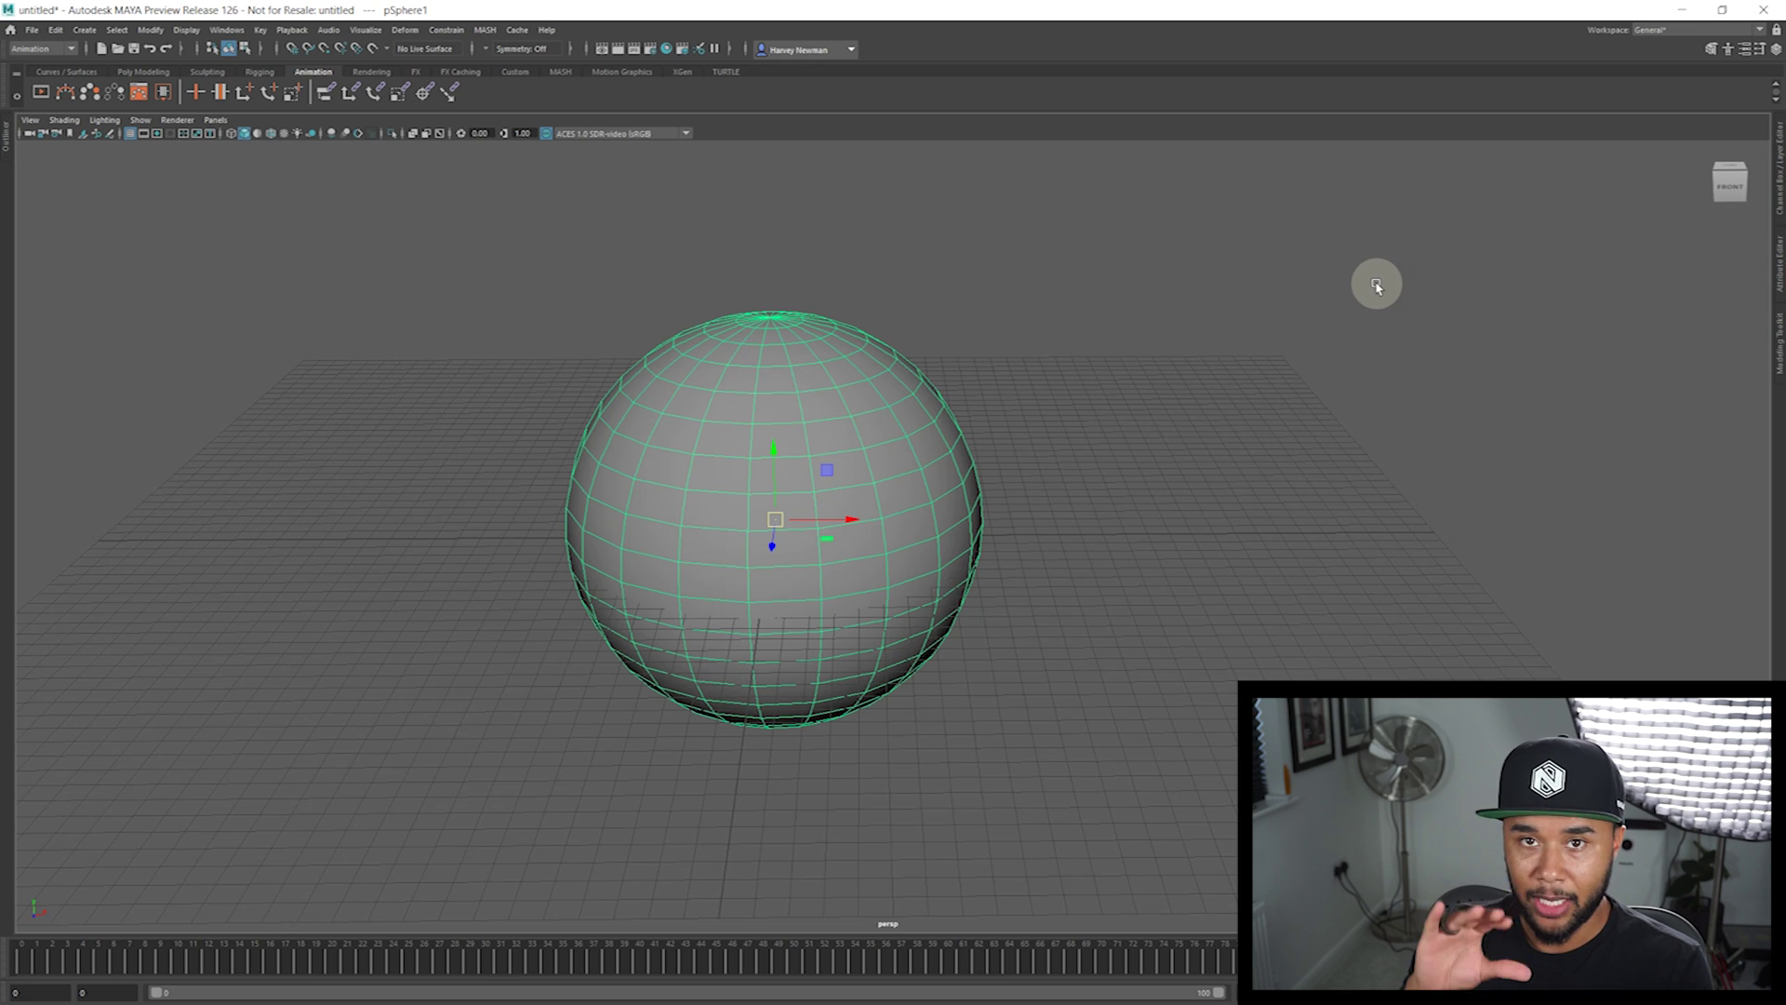
{"action": "left_click_drag", "start_coordinate": [1609, 239], "coordinate": [1611, 215], "text": "alt"}
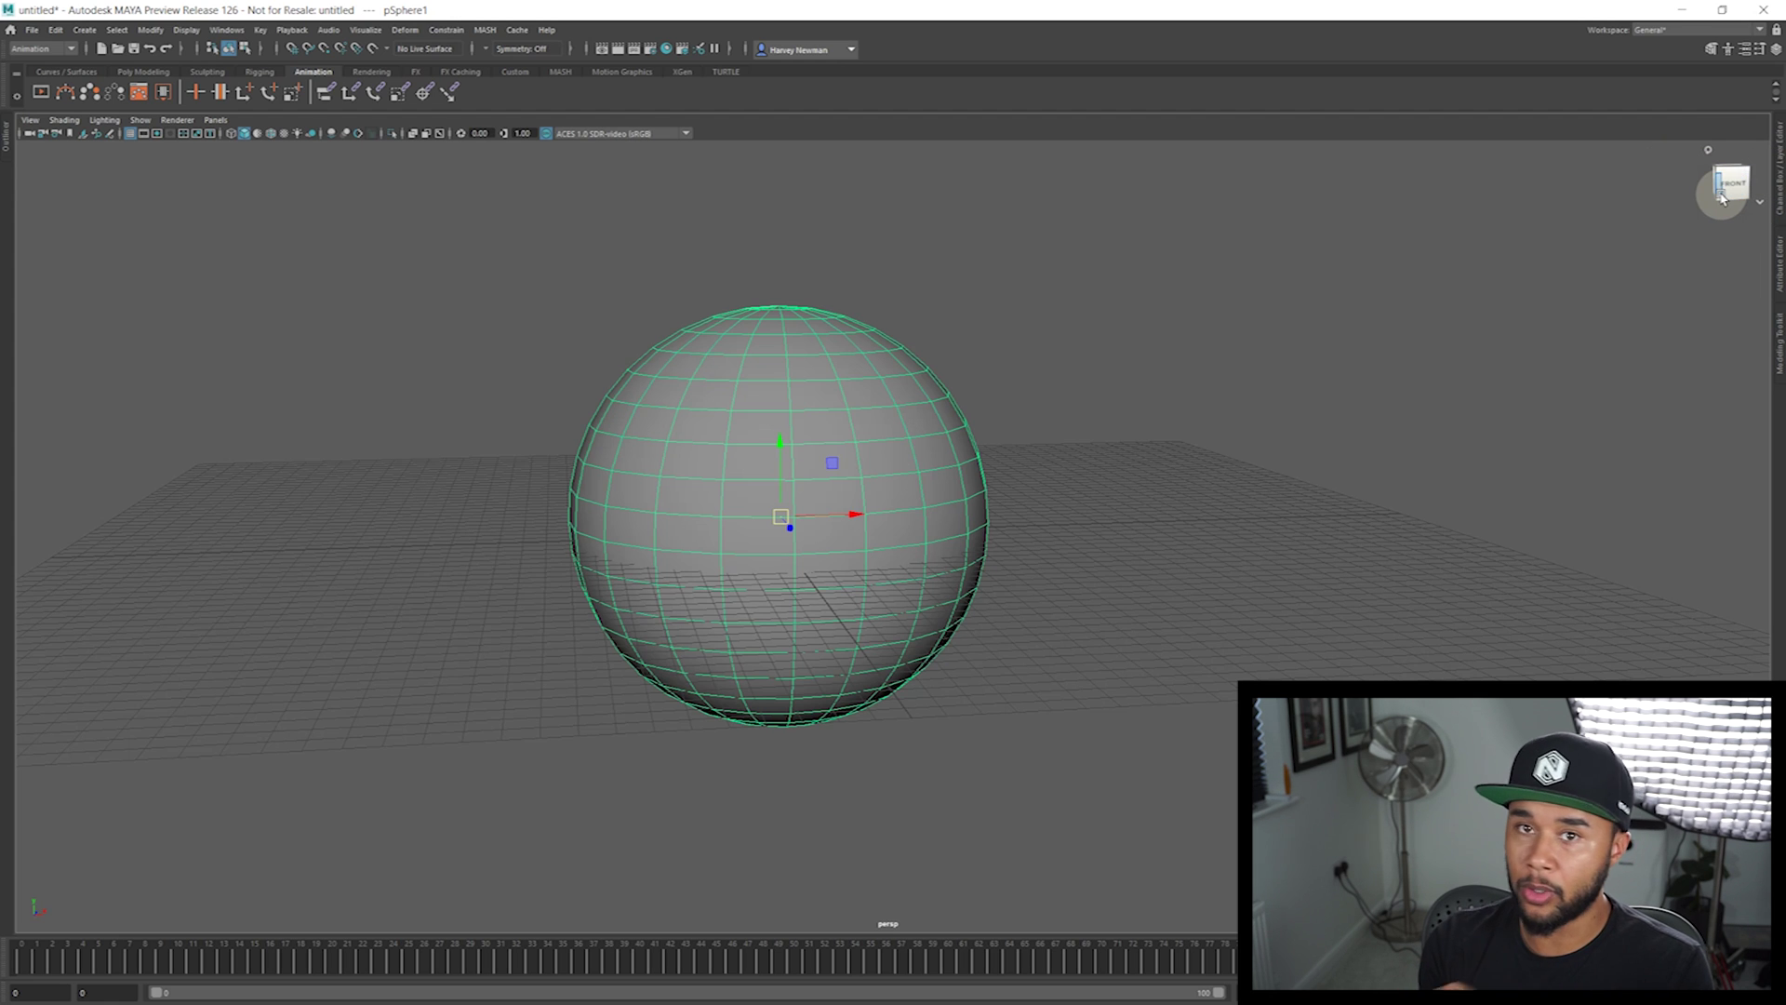
{"action": "left_click_drag", "start_coordinate": [1722, 198], "coordinate": [1559, 294]}
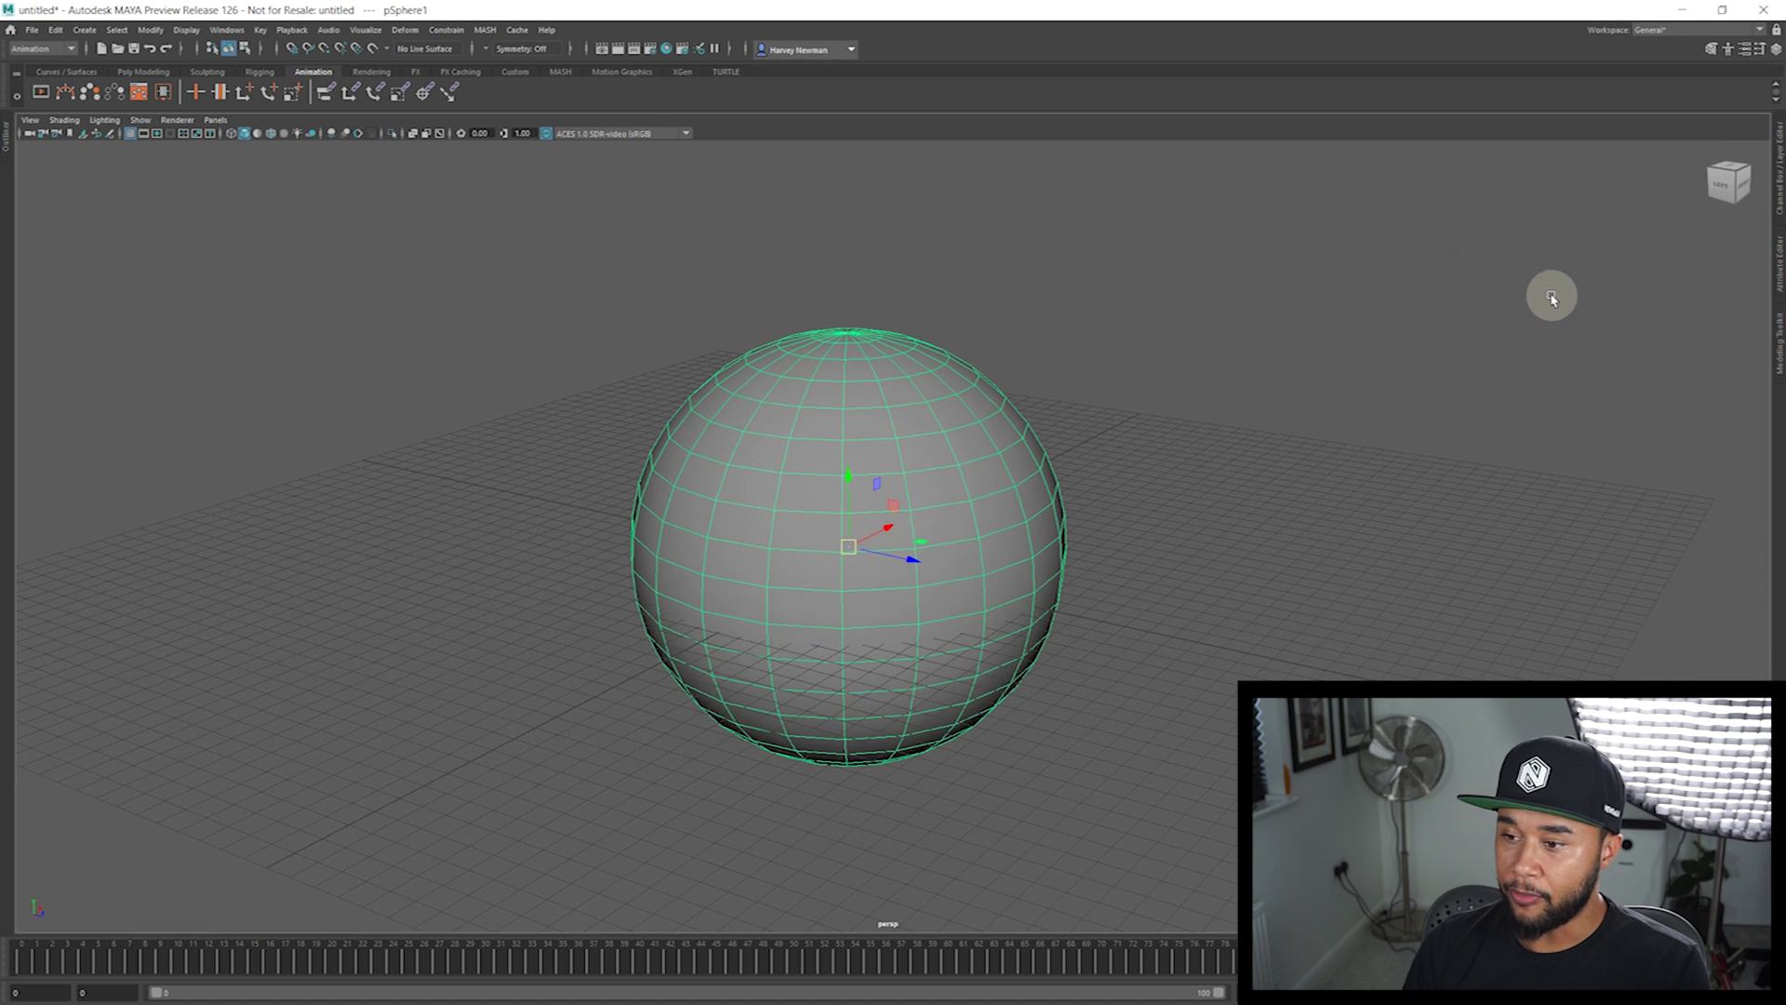
{"action": "left_click", "coordinate": [1724, 184]}
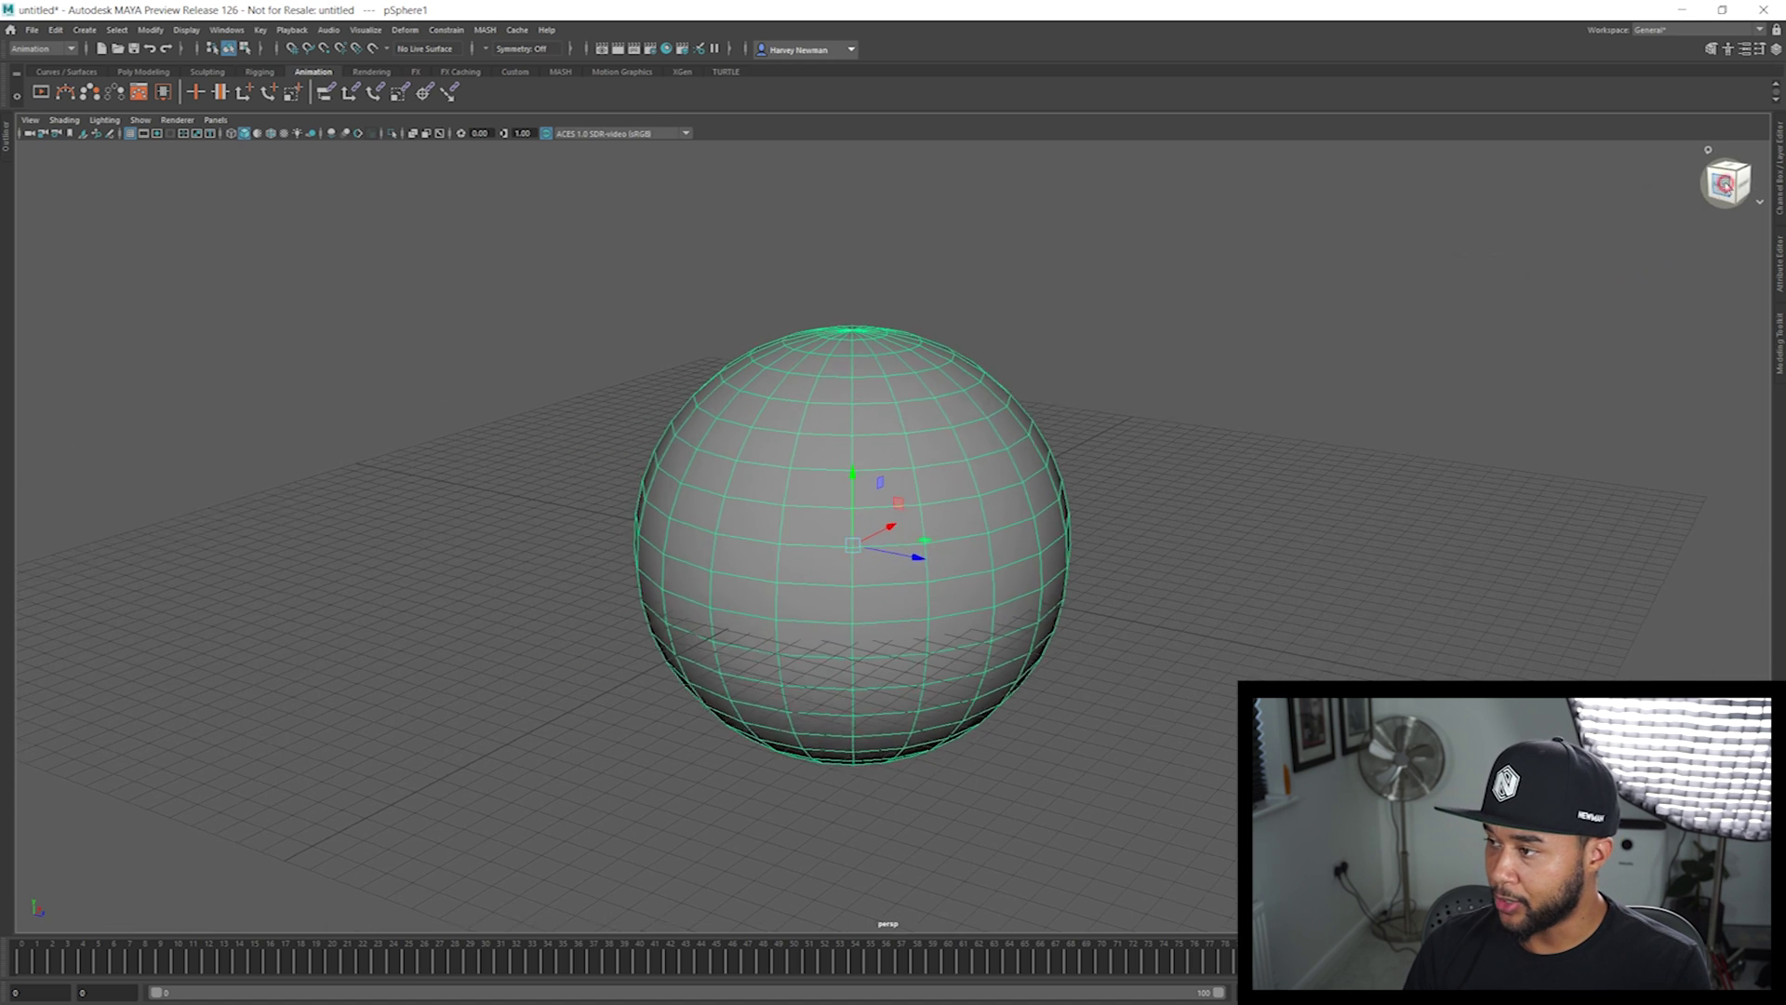
{"action": "left_click", "coordinate": [1731, 165]}
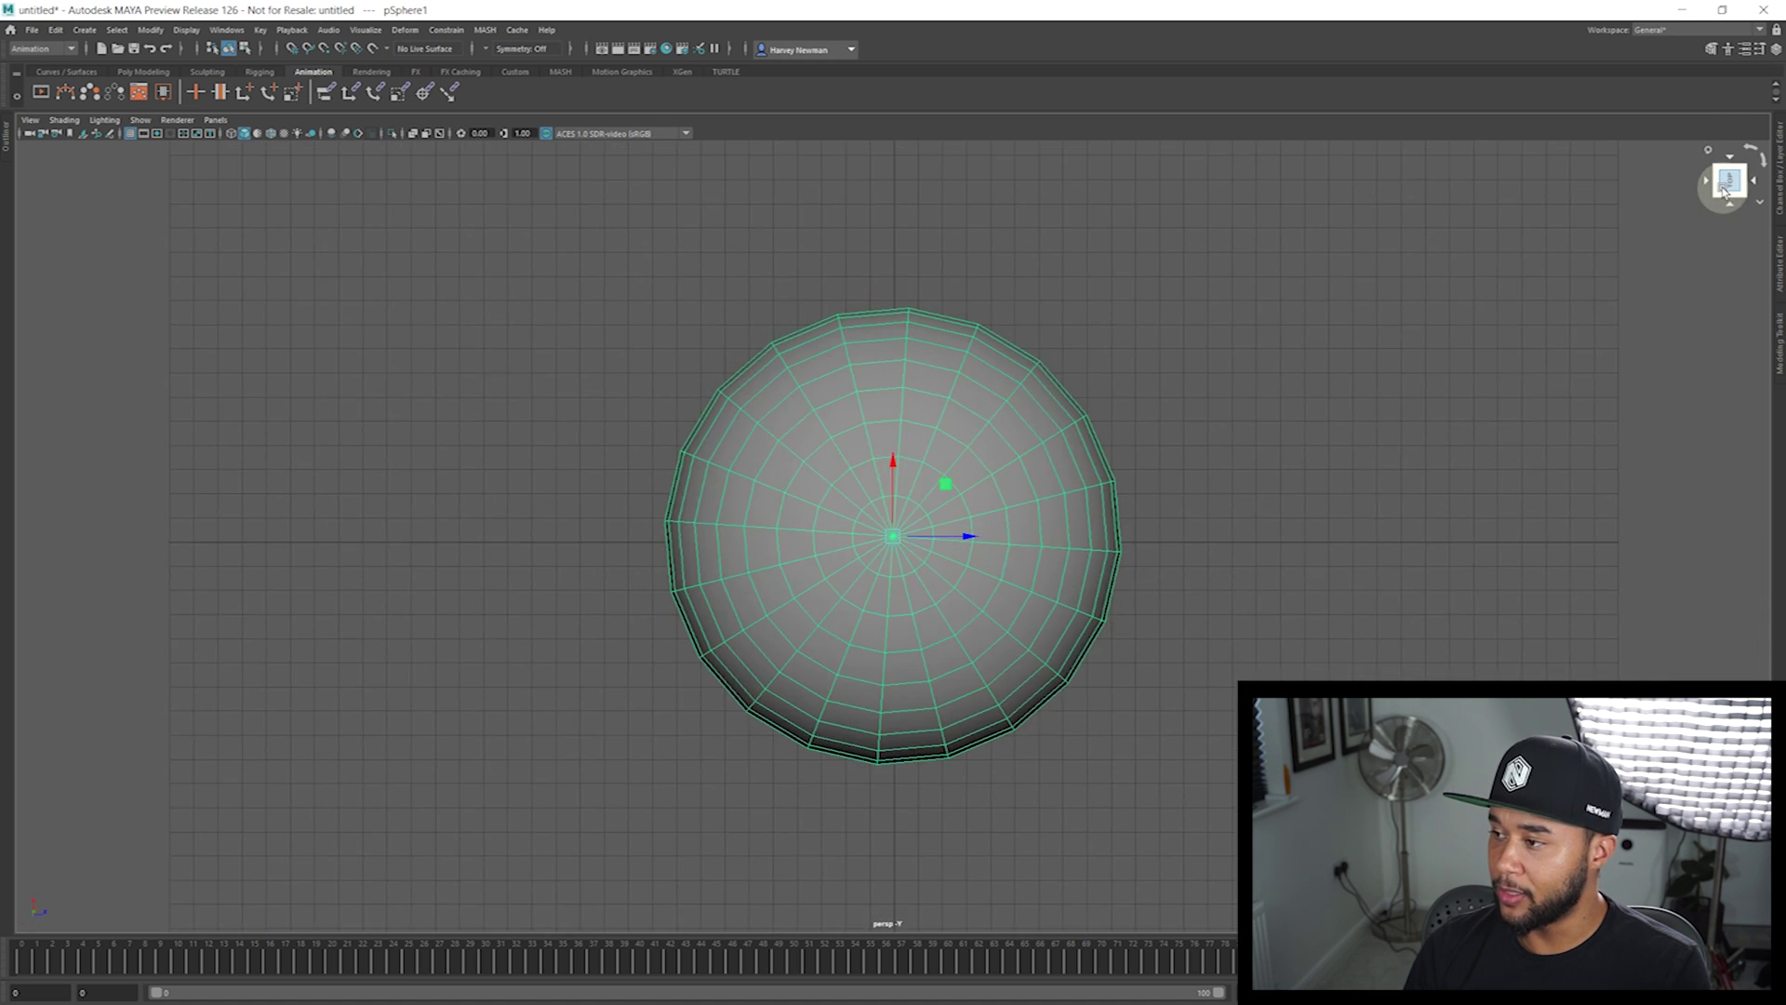
{"action": "left_click", "coordinate": [1714, 187]}
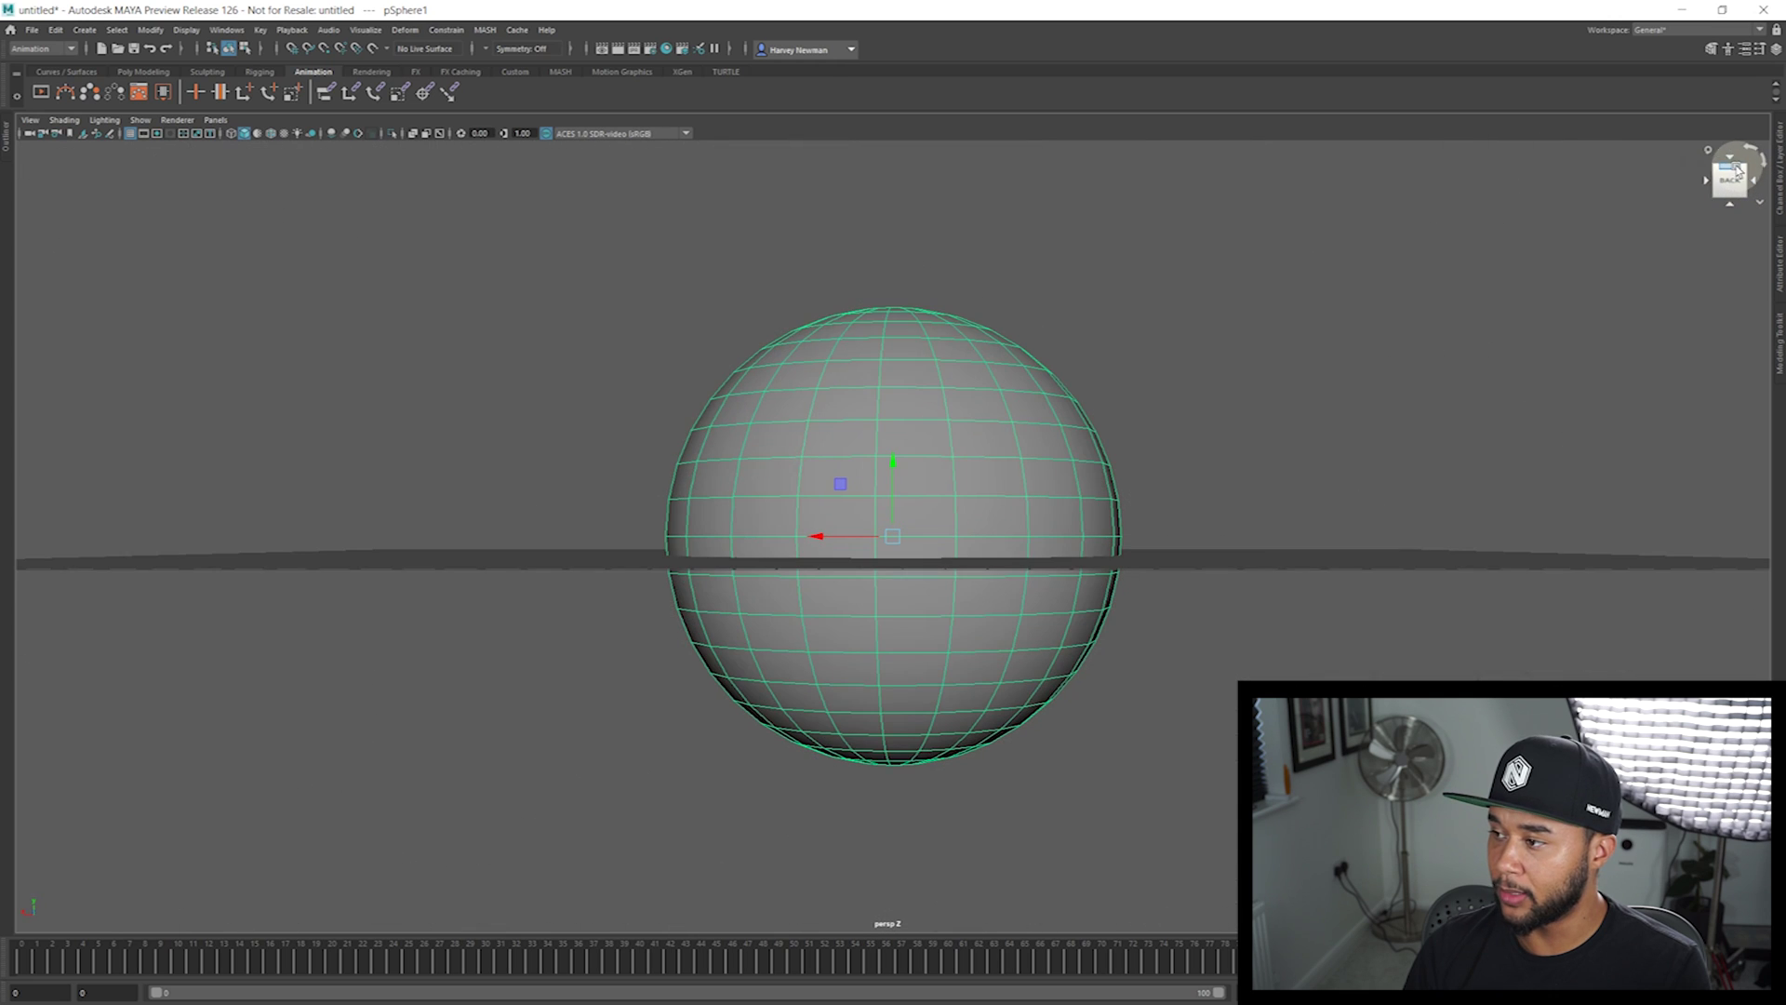
{"action": "left_click", "coordinate": [1730, 201]}
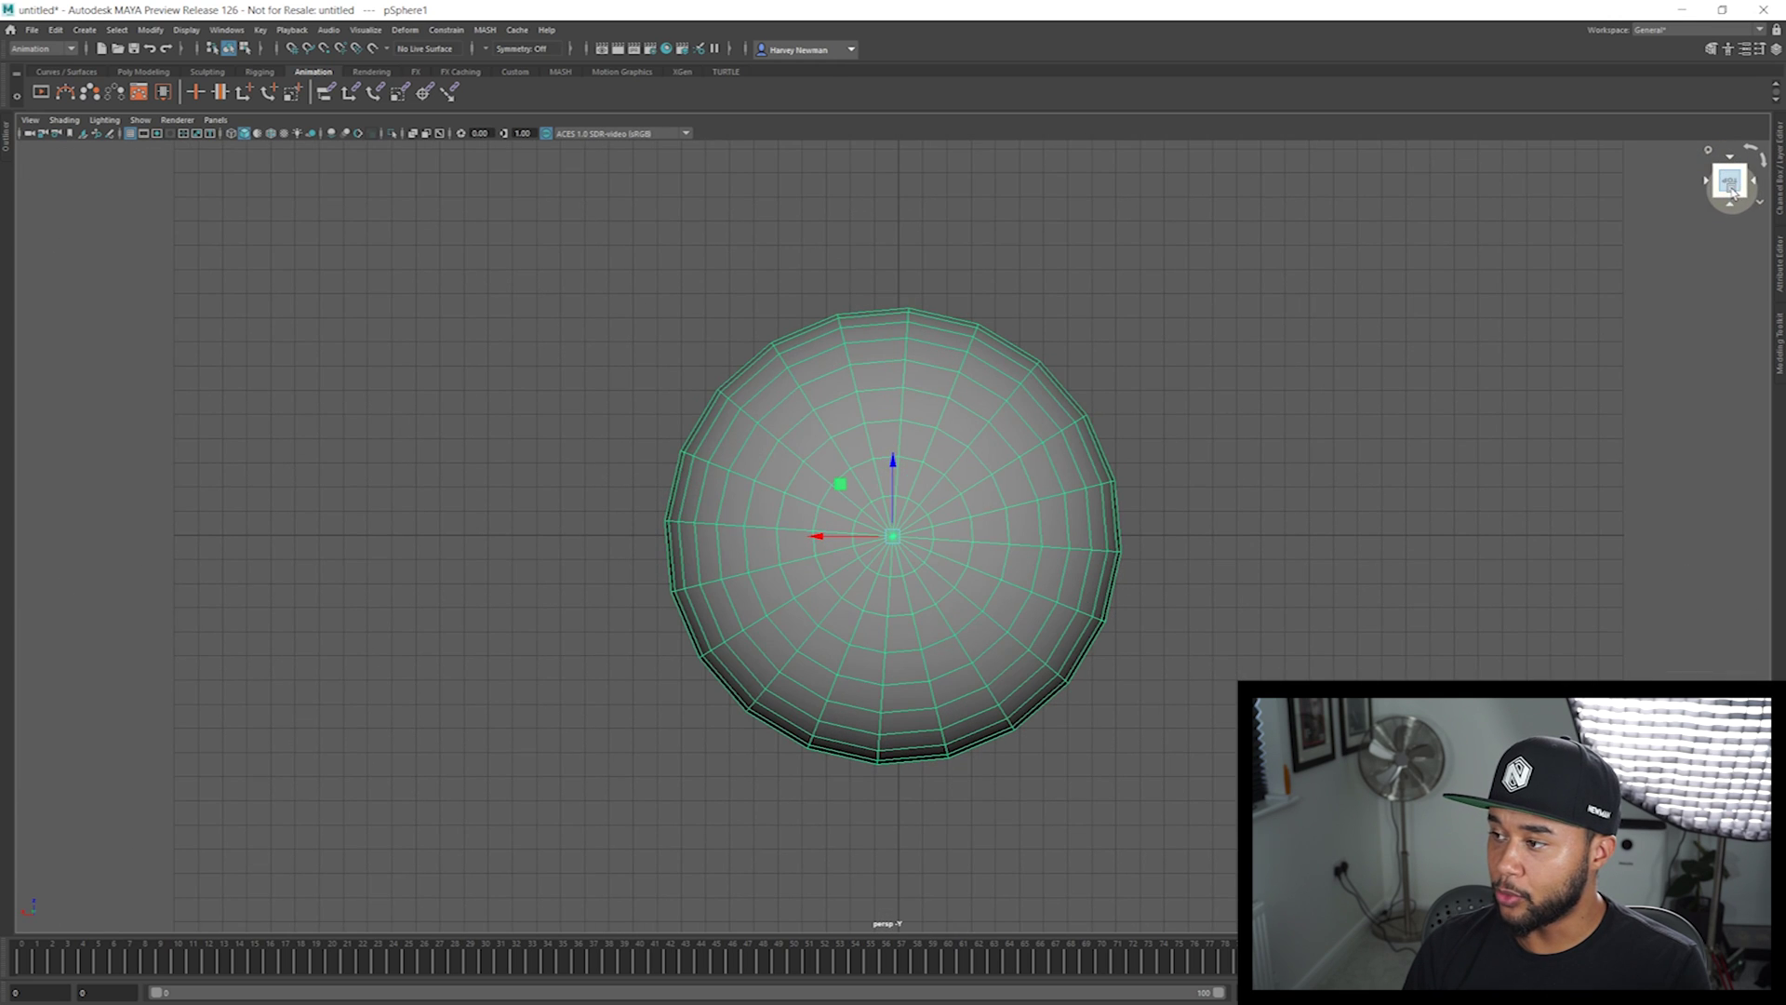
{"action": "left_click", "coordinate": [1730, 199]}
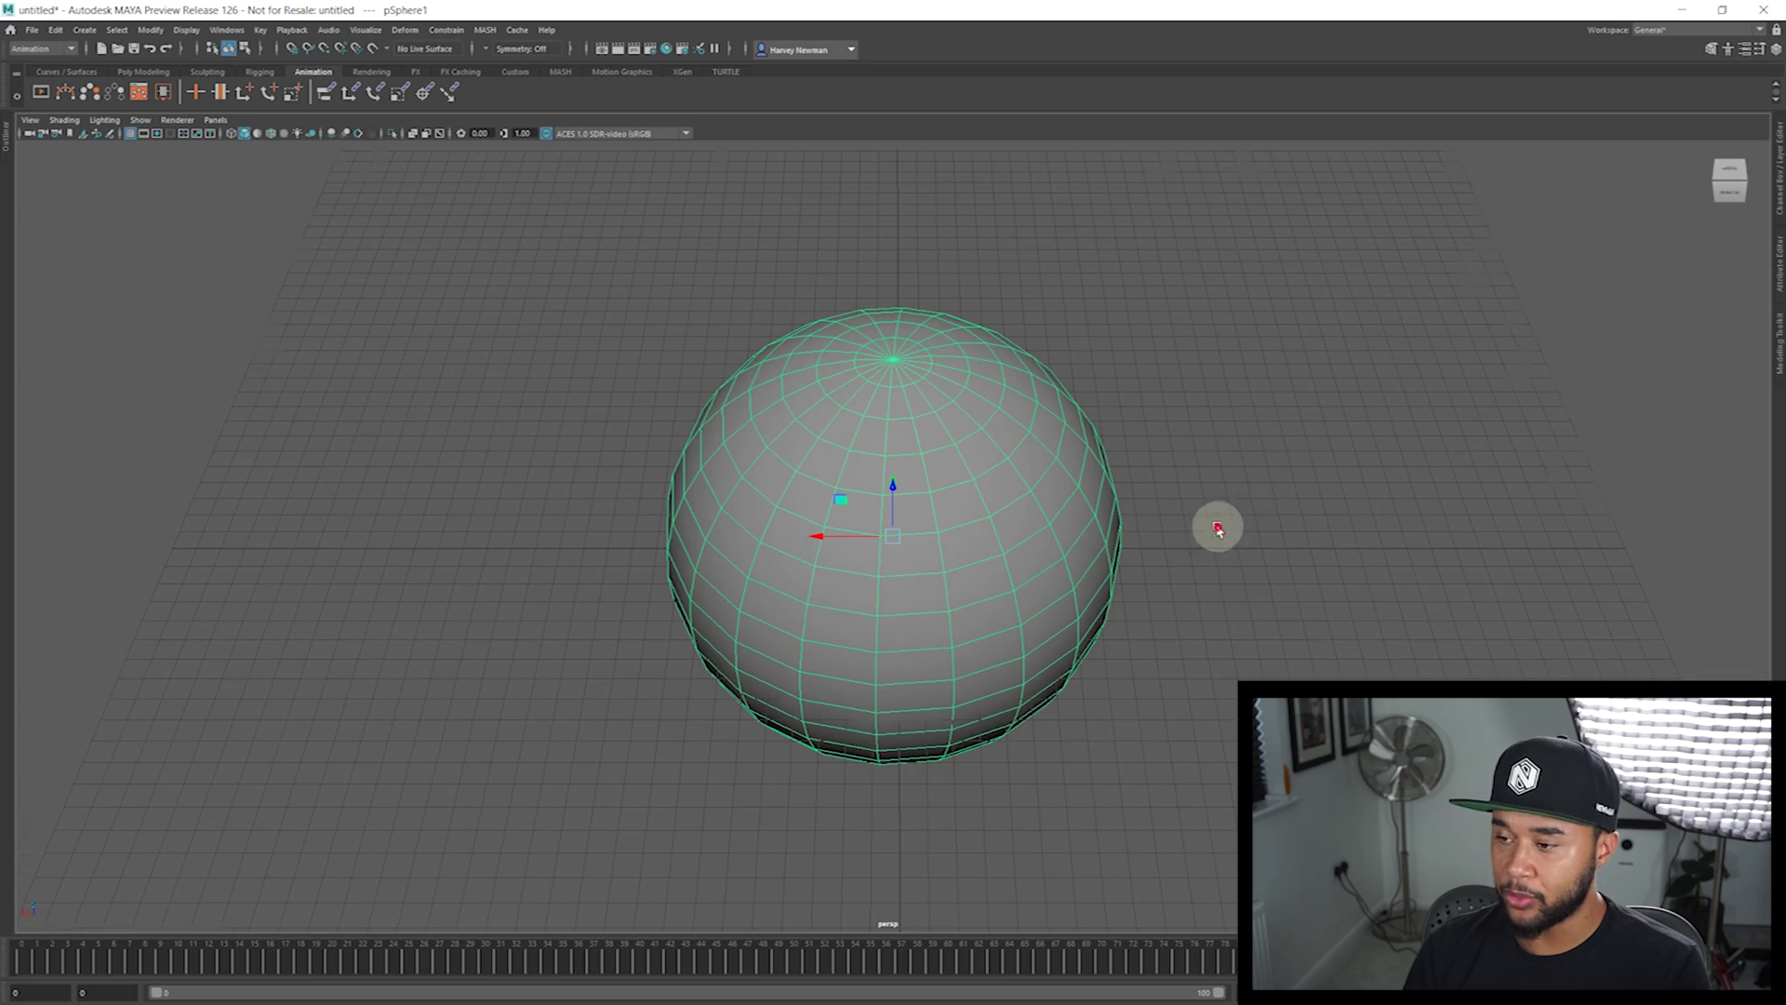
{"action": "left_click_drag", "start_coordinate": [1216, 522], "coordinate": [1174, 538], "text": "alt"}
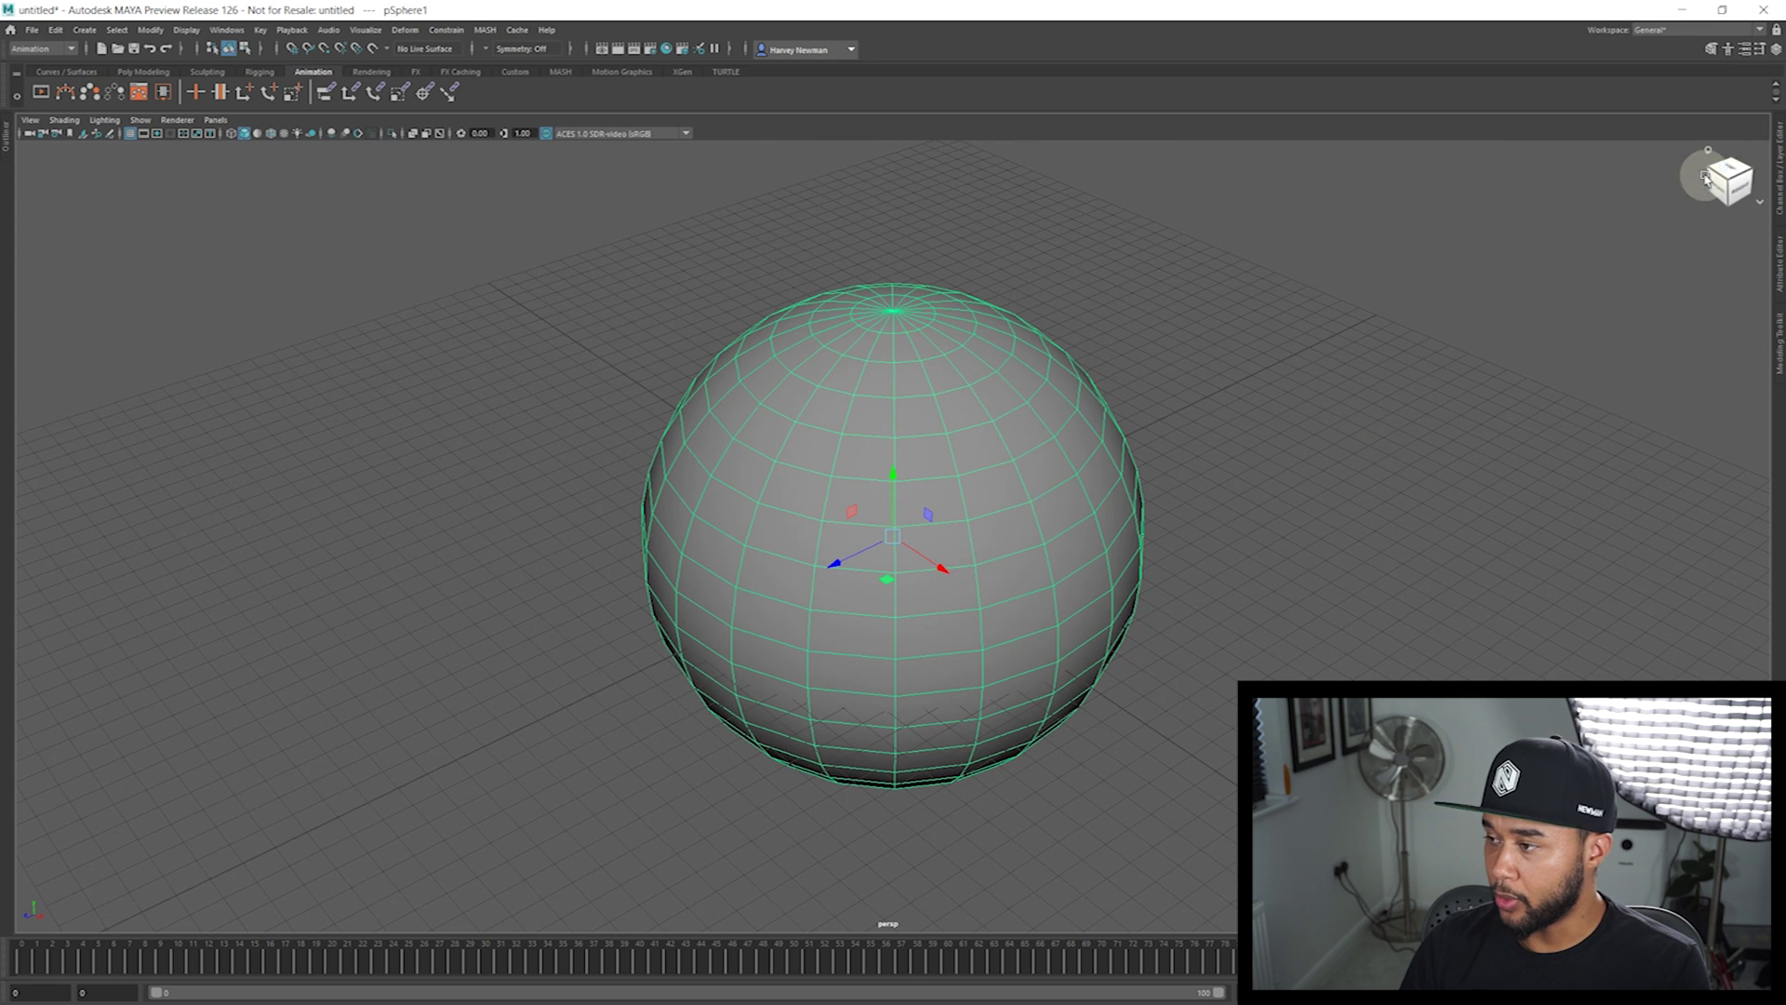
Turn off Show the ViewCube in the ViewCube preferences and save the change
{"action": "left_click", "coordinate": [1760, 205]}
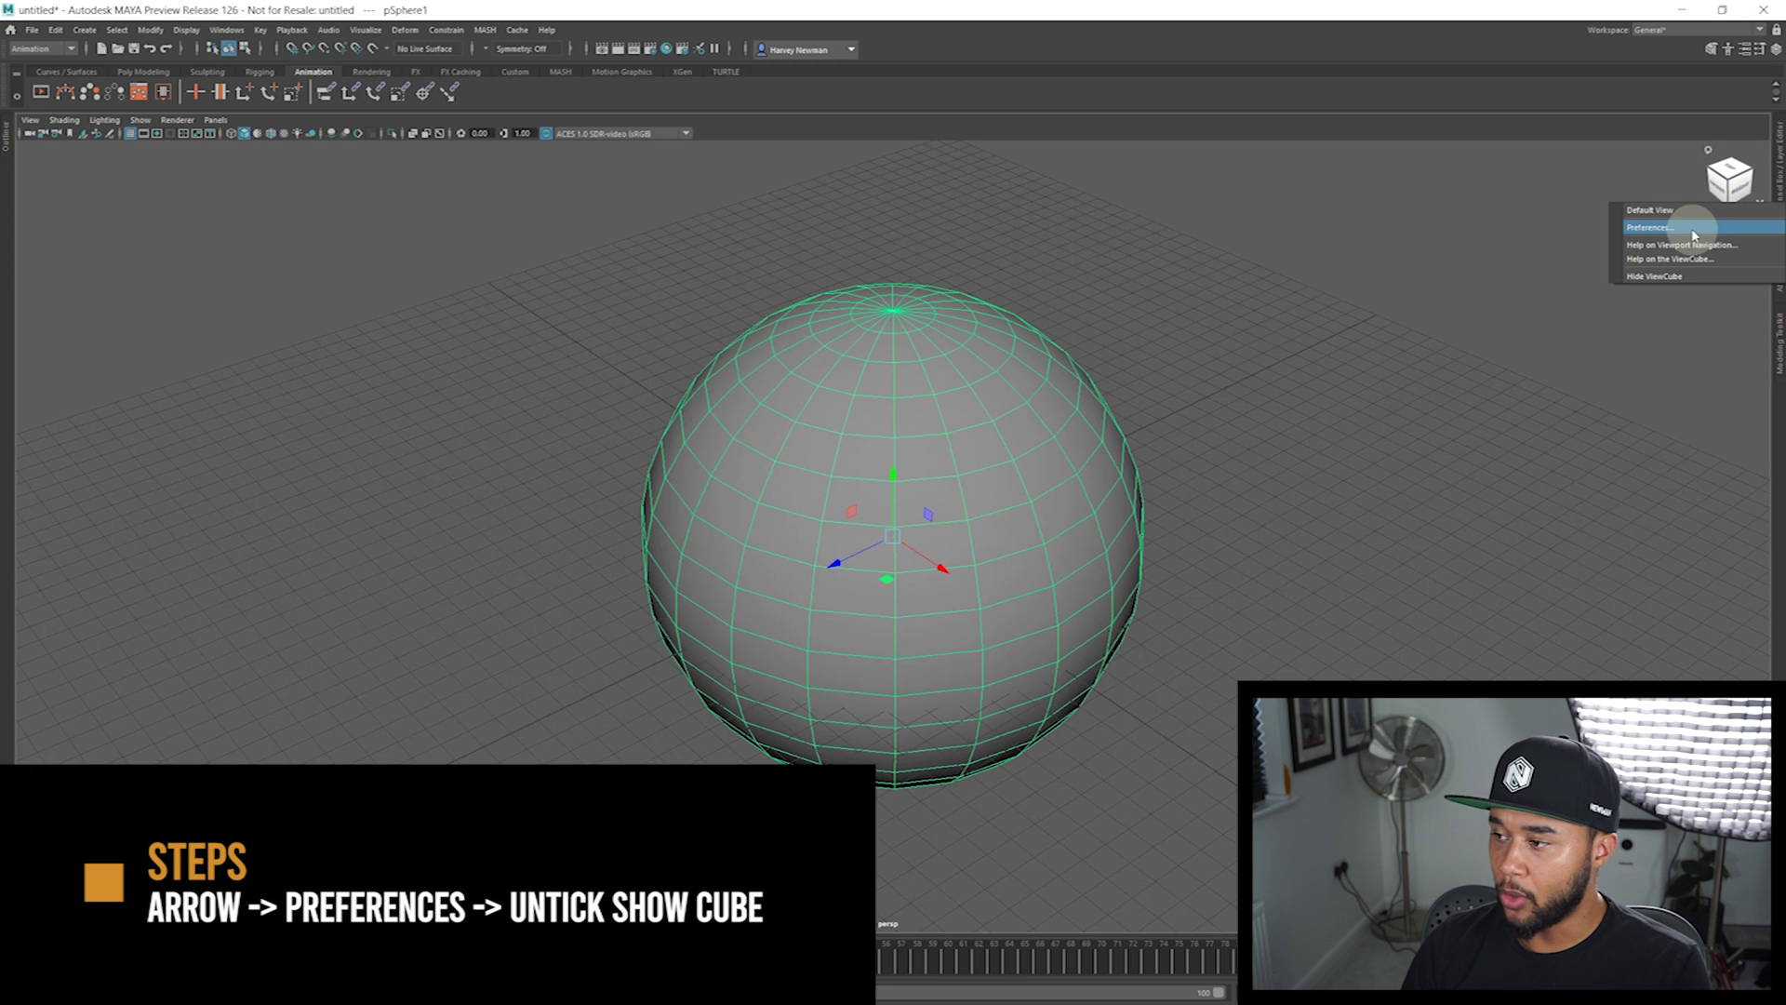
{"action": "left_click", "coordinate": [1694, 233]}
{"action": "left_click", "coordinate": [1077, 272]}
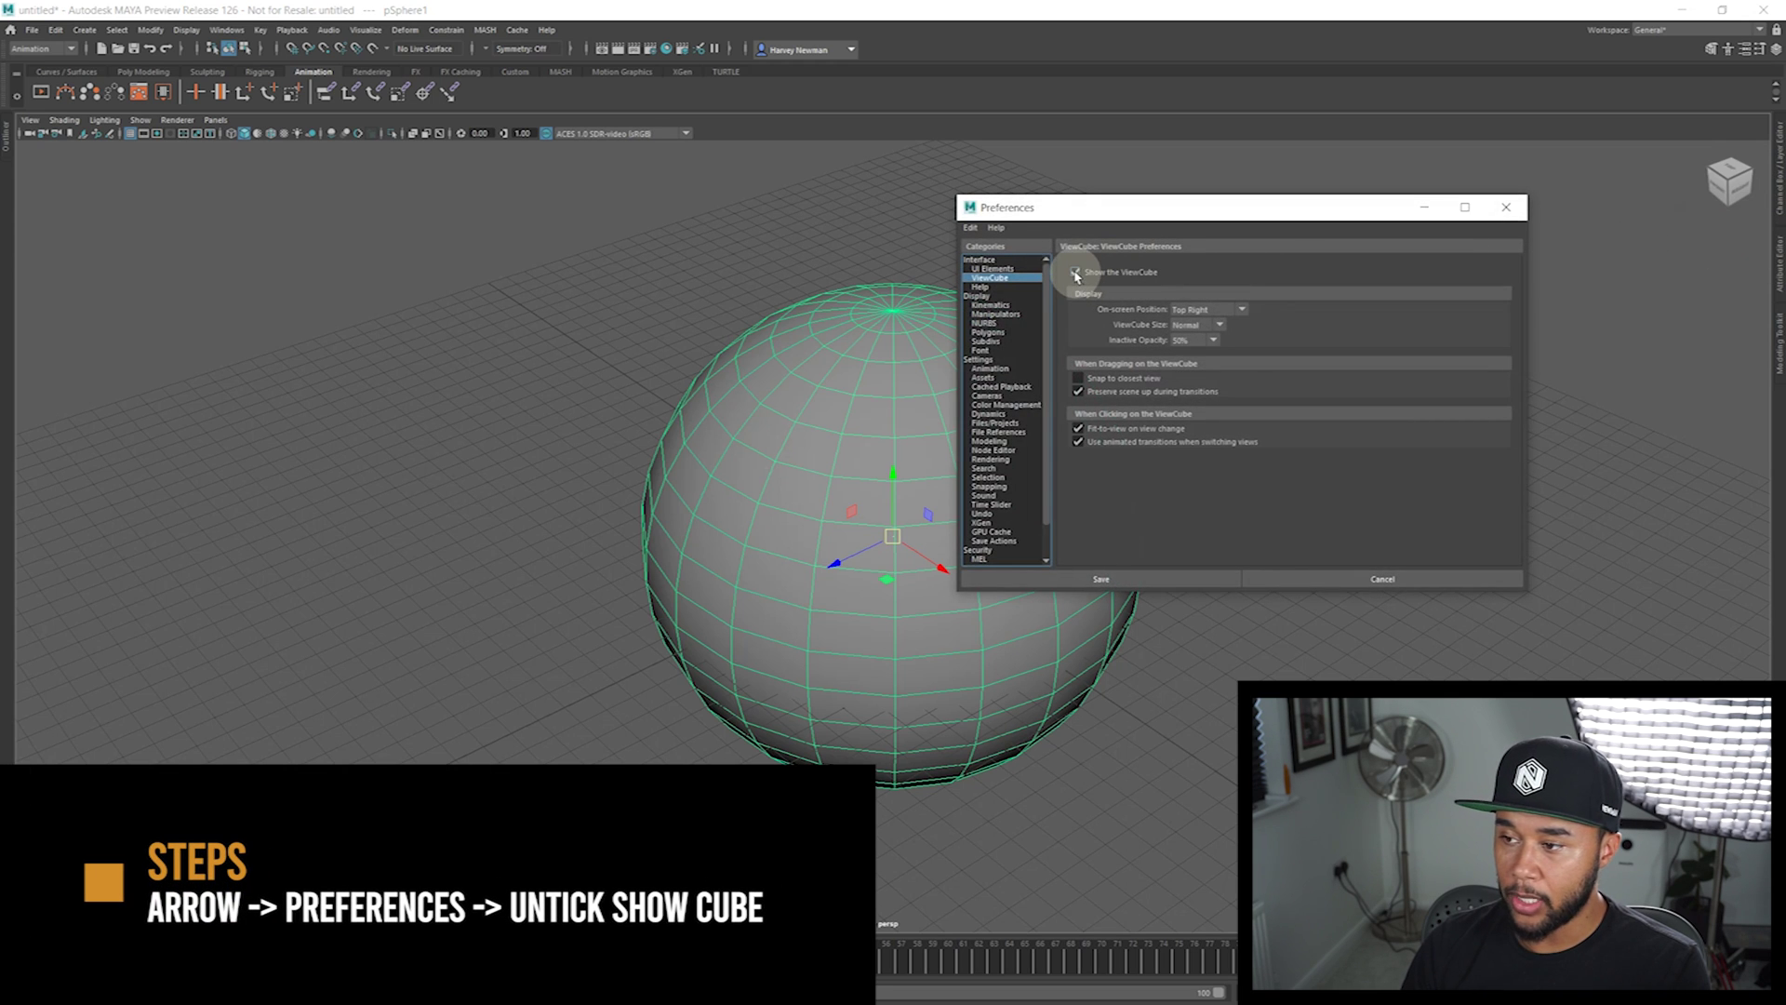
{"action": "left_click", "coordinate": [1159, 578]}
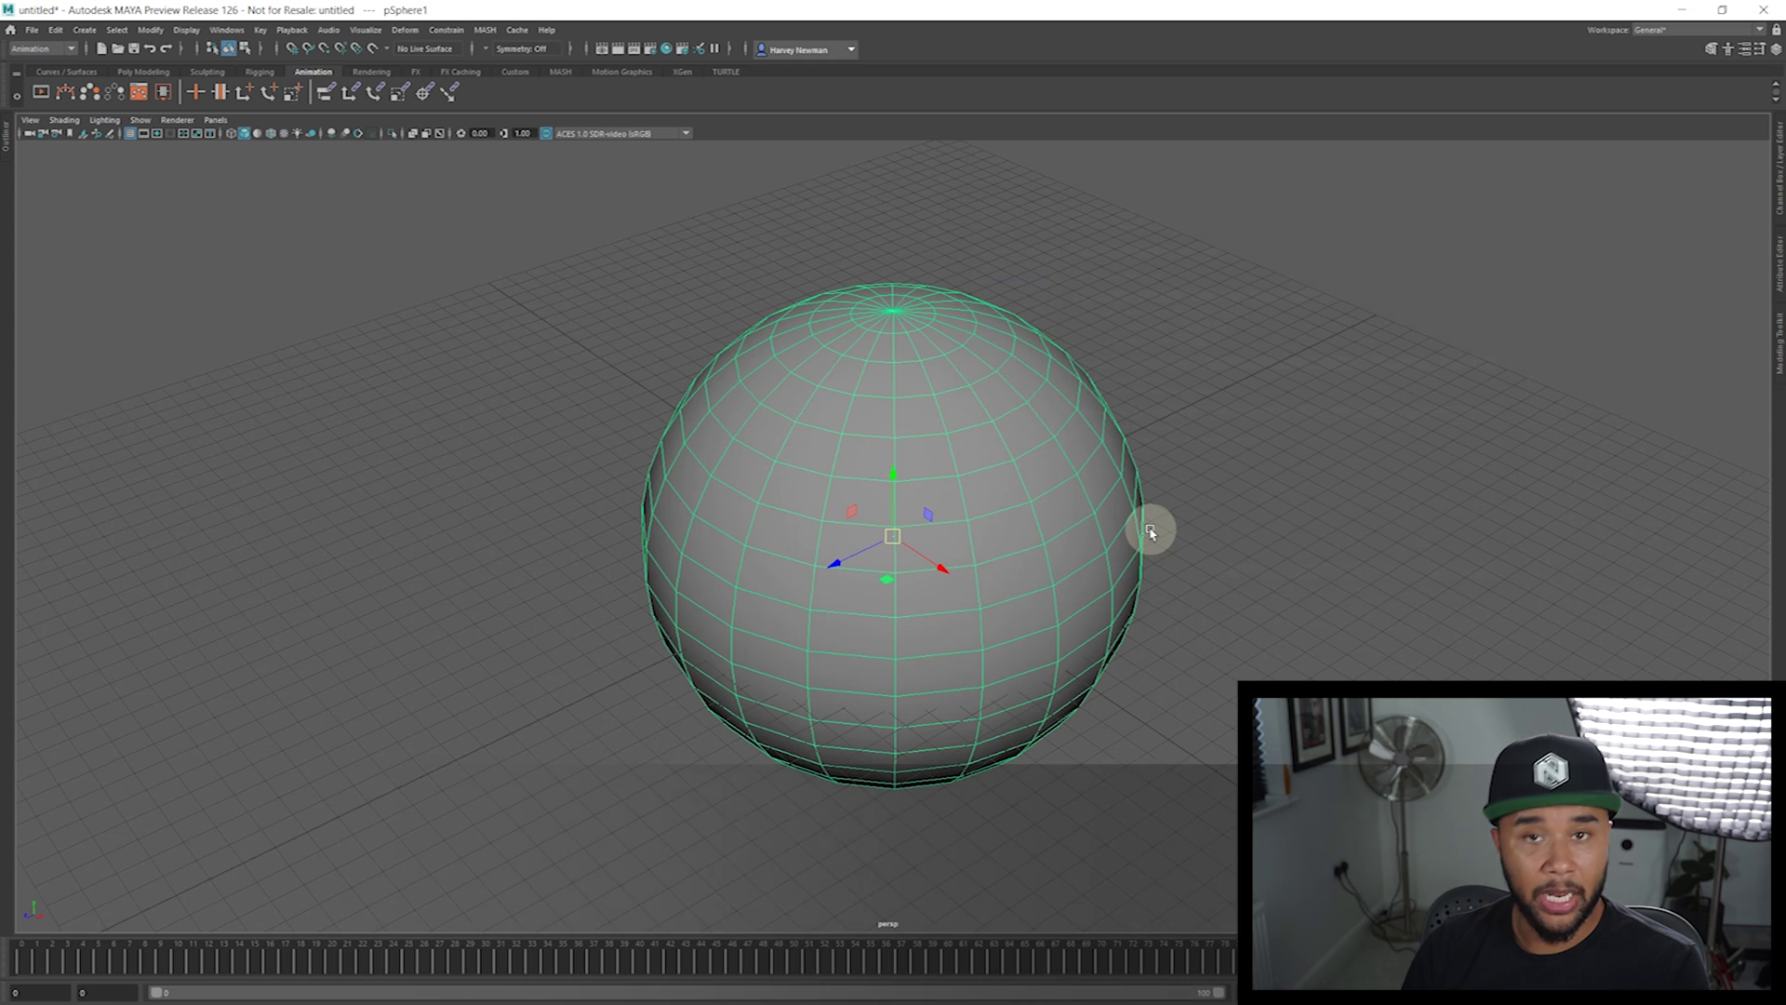
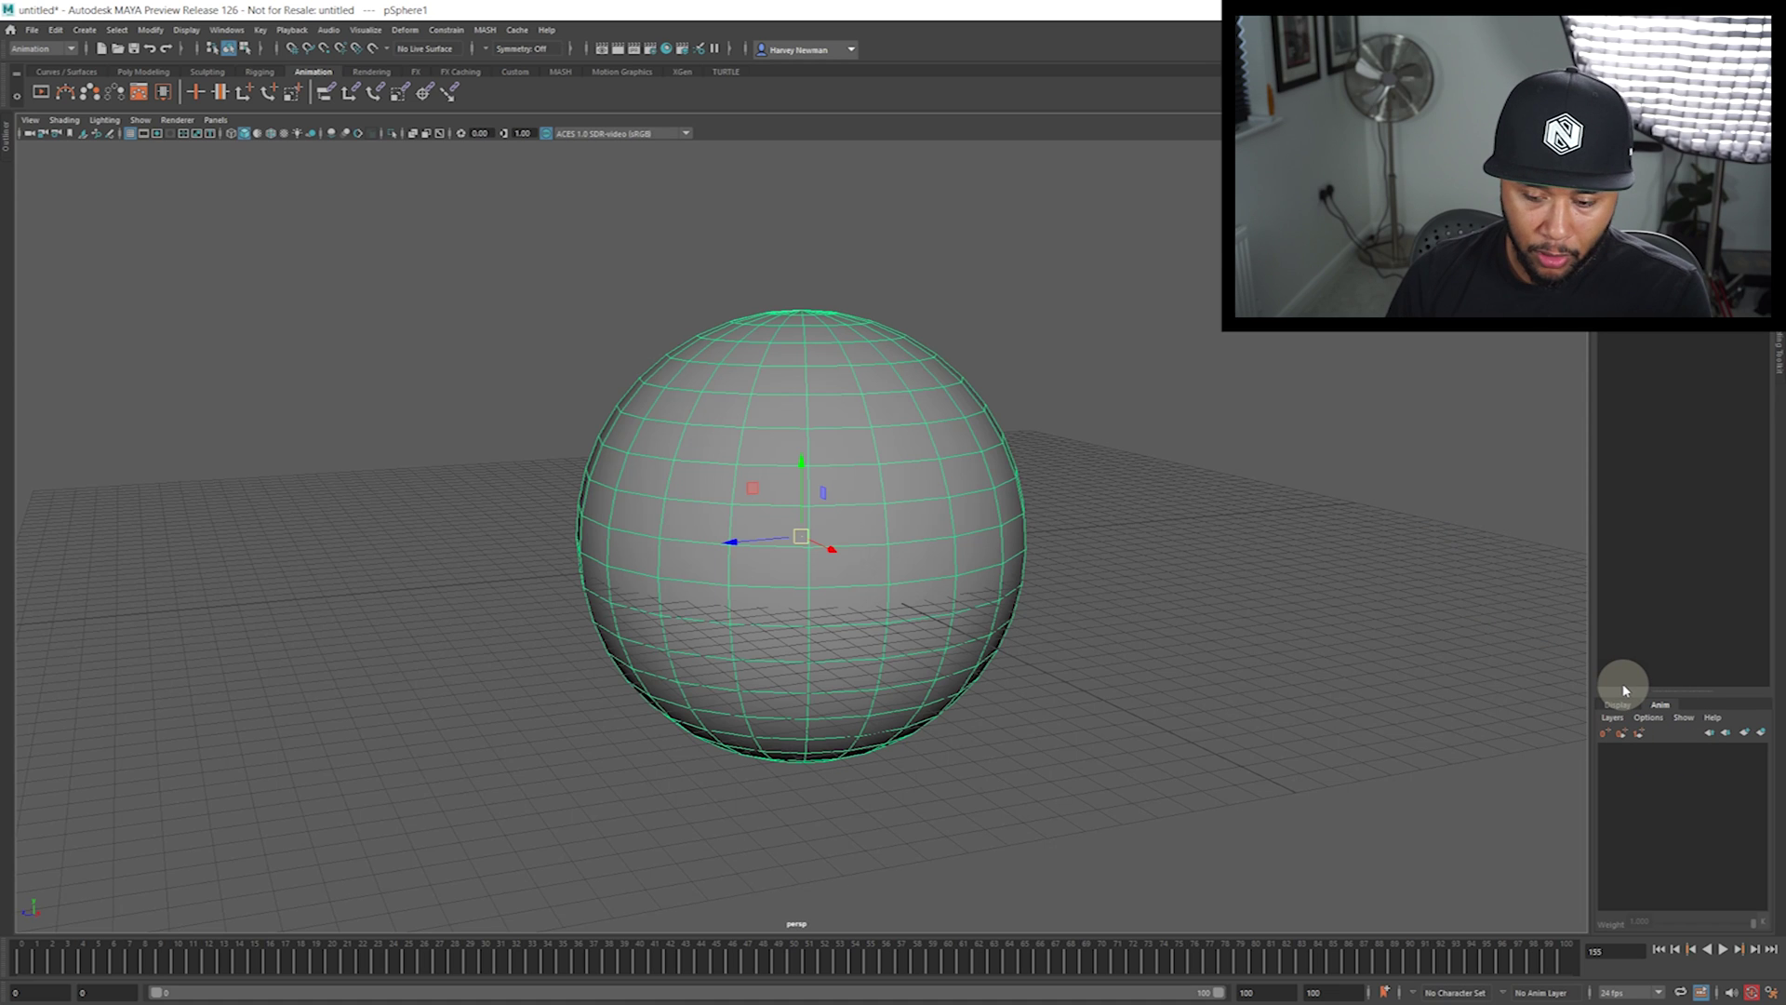
Open the animation layers as a wider floating window near the Channel Box and collapse the docked layer editor beneath it
{"action": "left_click", "coordinate": [1680, 720]}
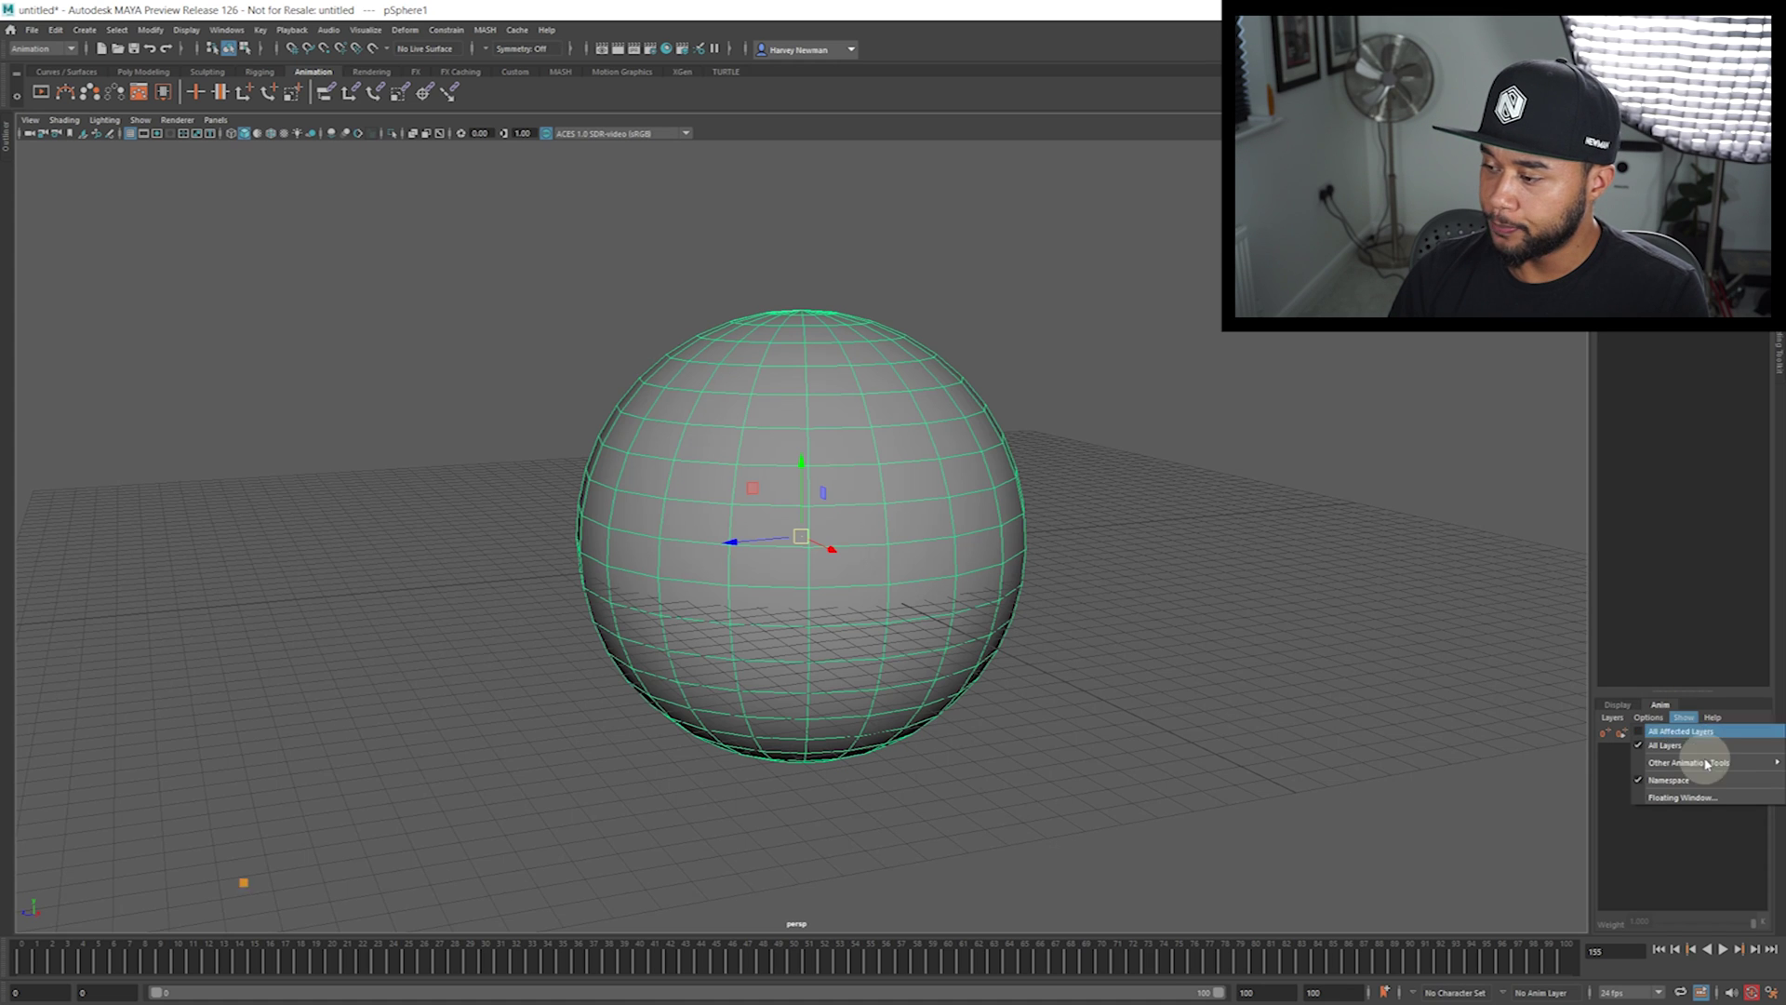
{"action": "left_click", "coordinate": [1694, 797]}
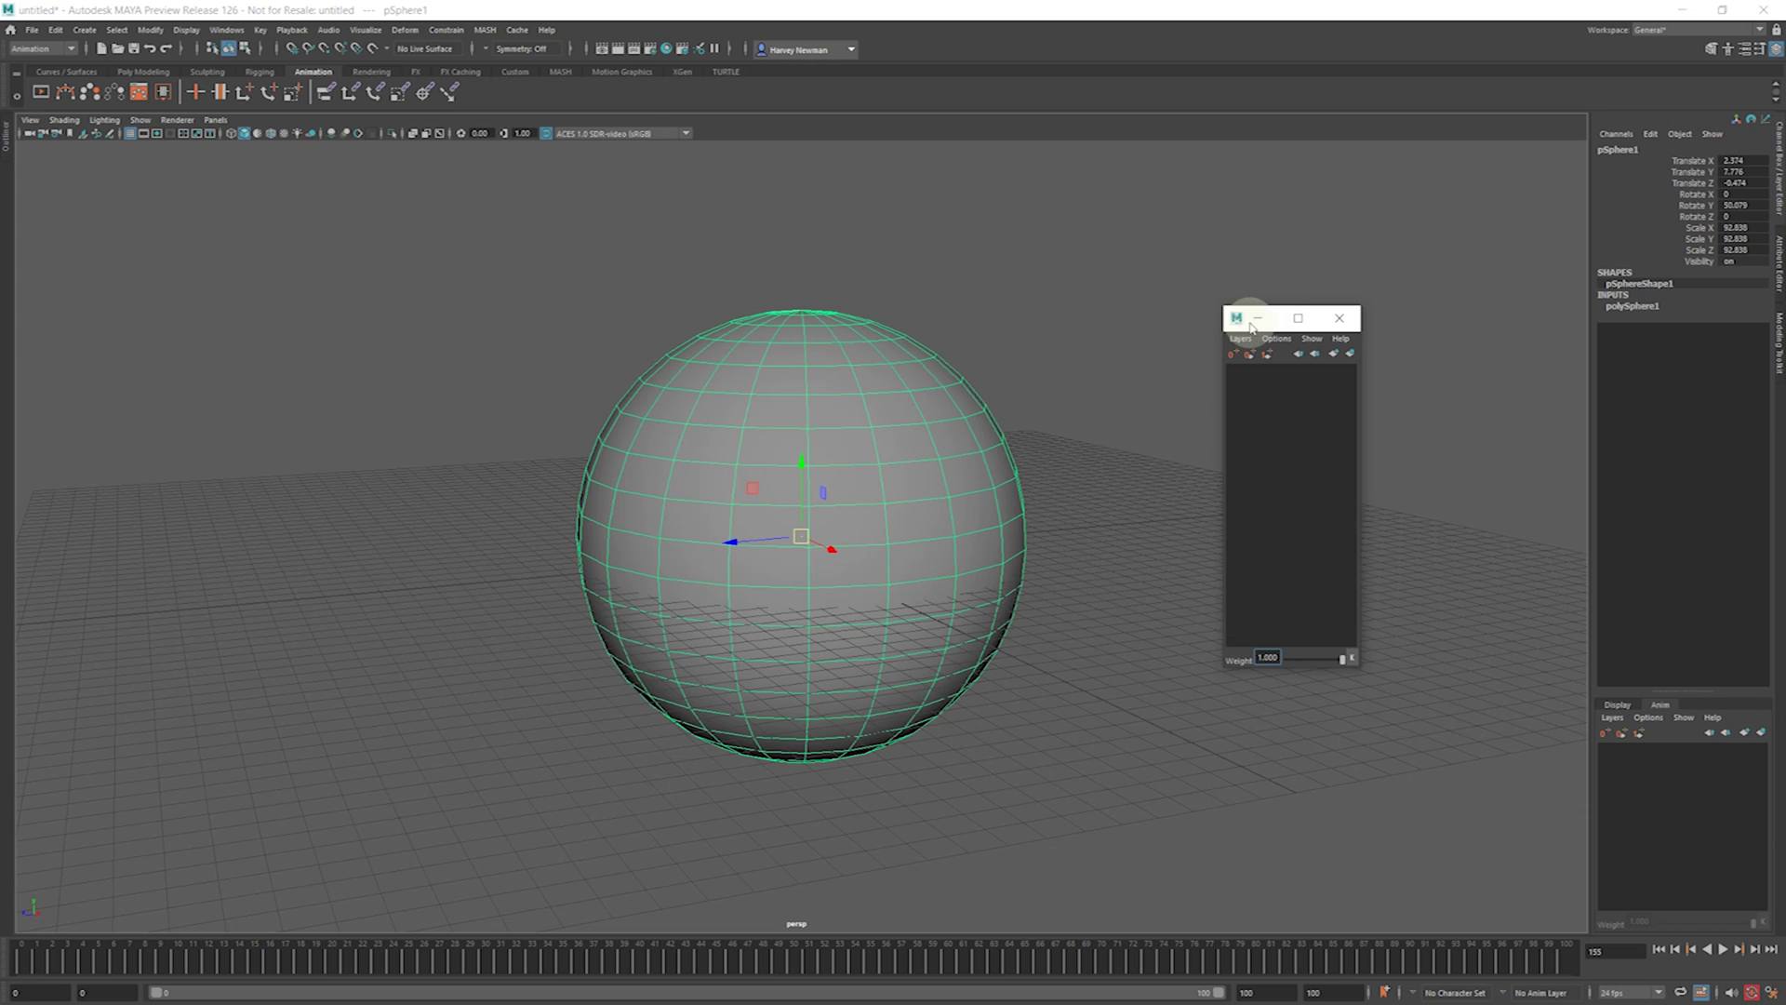
{"action": "left_click_drag", "start_coordinate": [1363, 331], "coordinate": [1437, 333]}
{"action": "left_click_drag", "start_coordinate": [1321, 310], "coordinate": [1474, 156]}
{"action": "left_click_drag", "start_coordinate": [1689, 693], "coordinate": [1678, 961]}
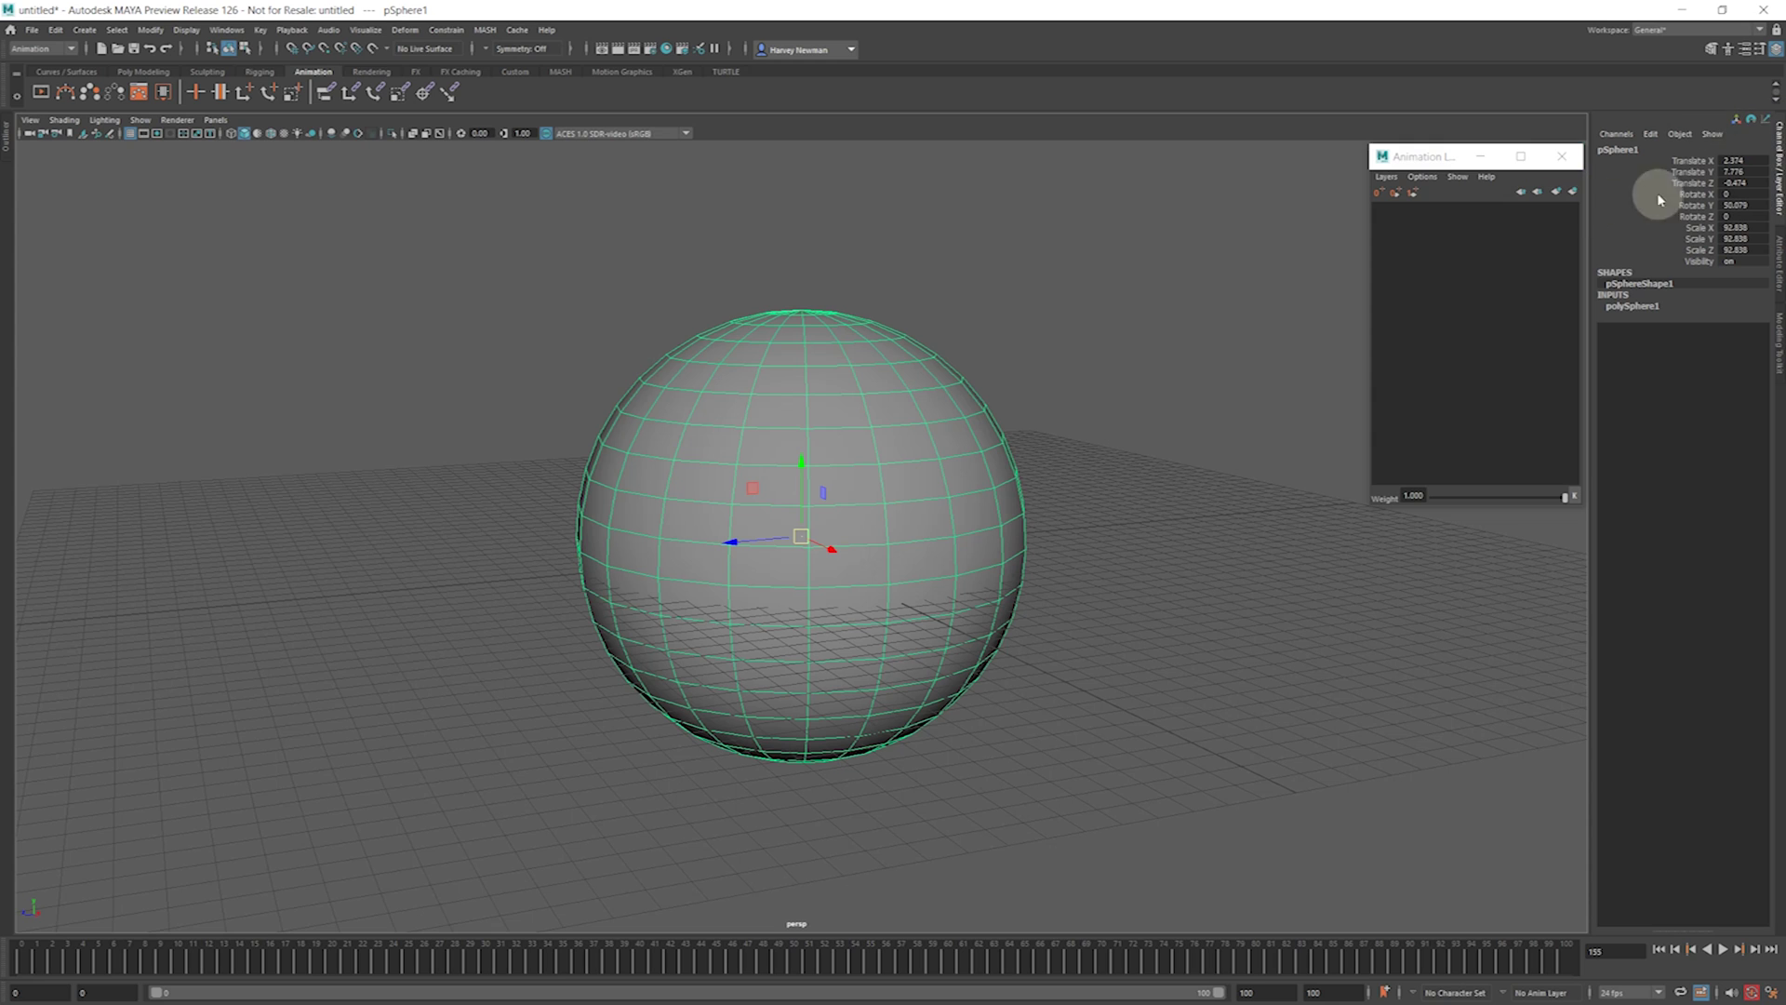
Close the docked Attribute Editor and Modeling Toolkit, leaving the Channel Box / Layer Editor collapsed
{"action": "left_click", "coordinate": [1779, 158]}
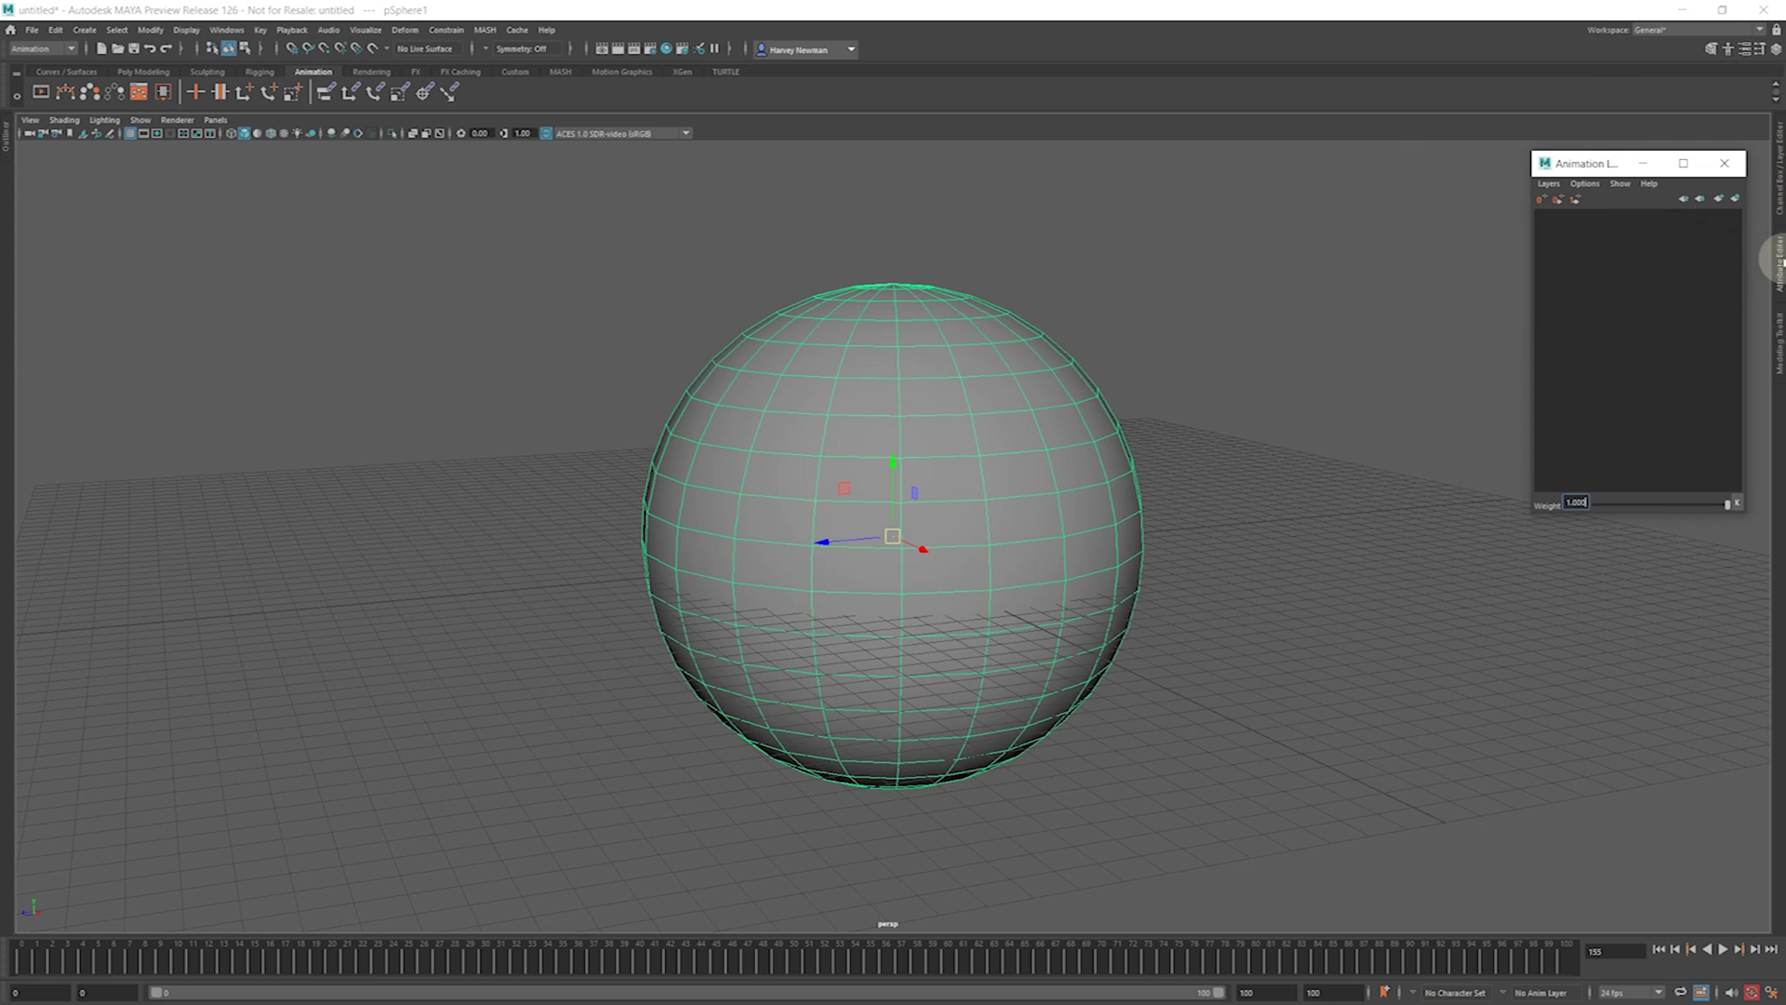
{"action": "left_click", "coordinate": [1779, 268]}
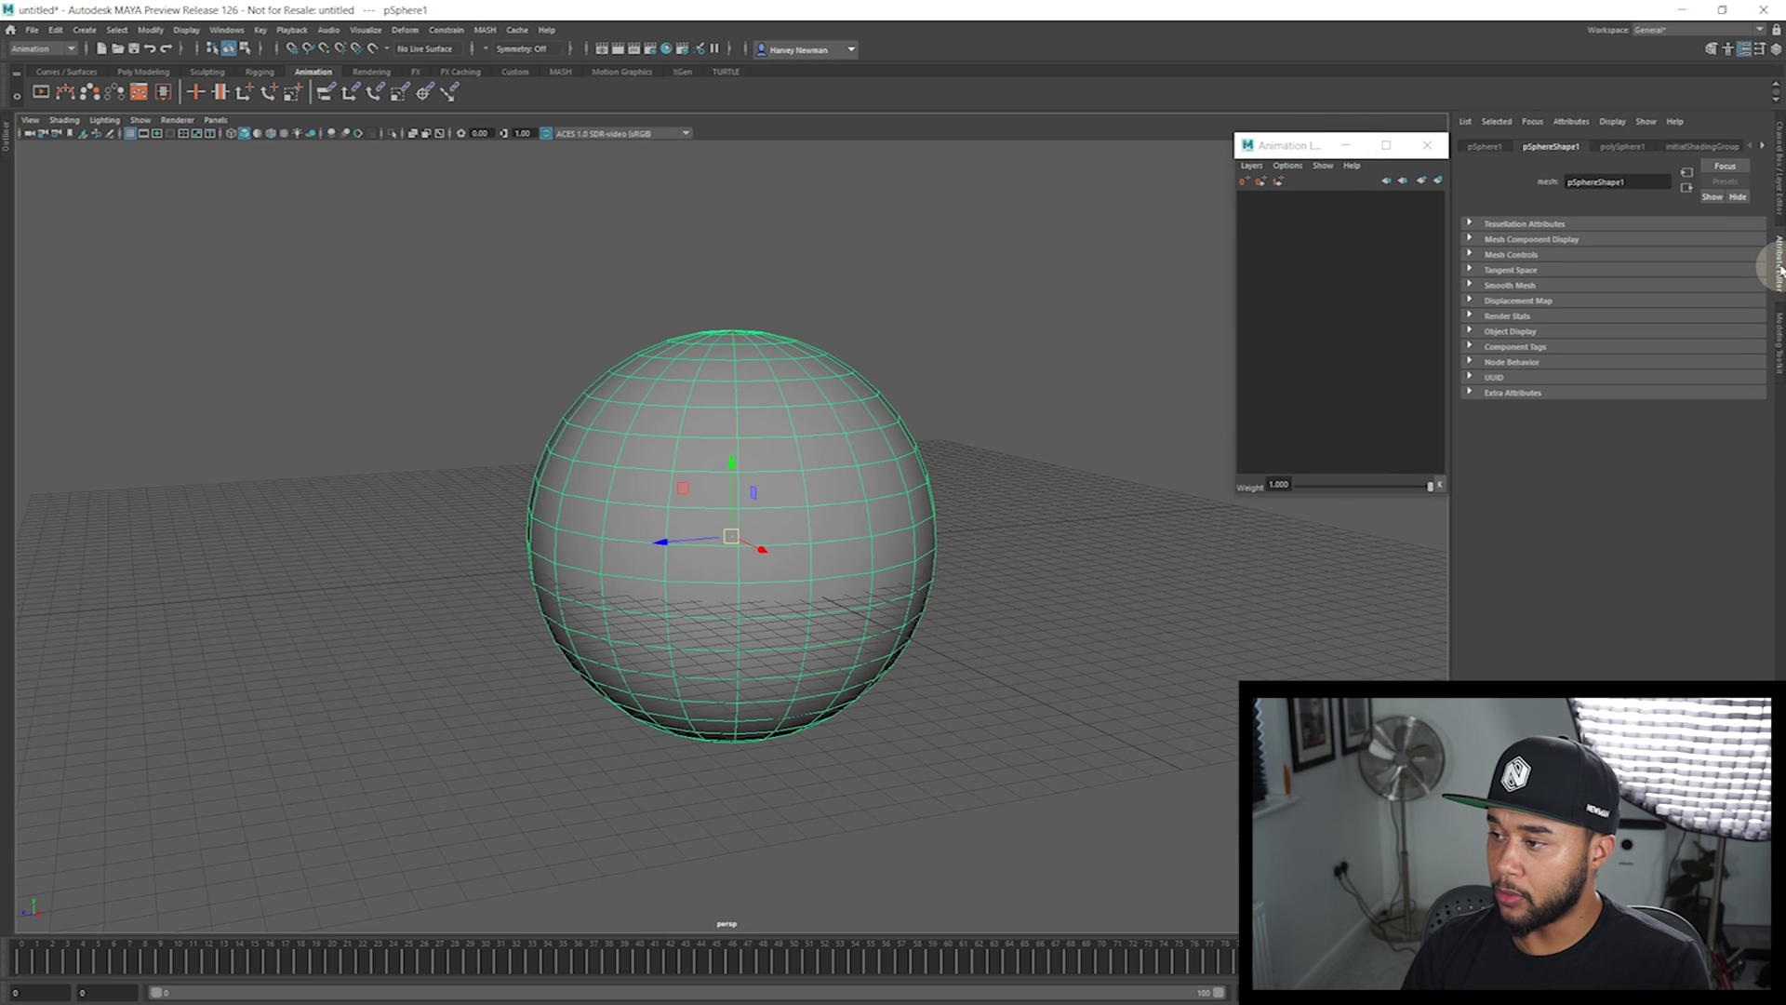
{"action": "right_click", "coordinate": [1780, 279]}
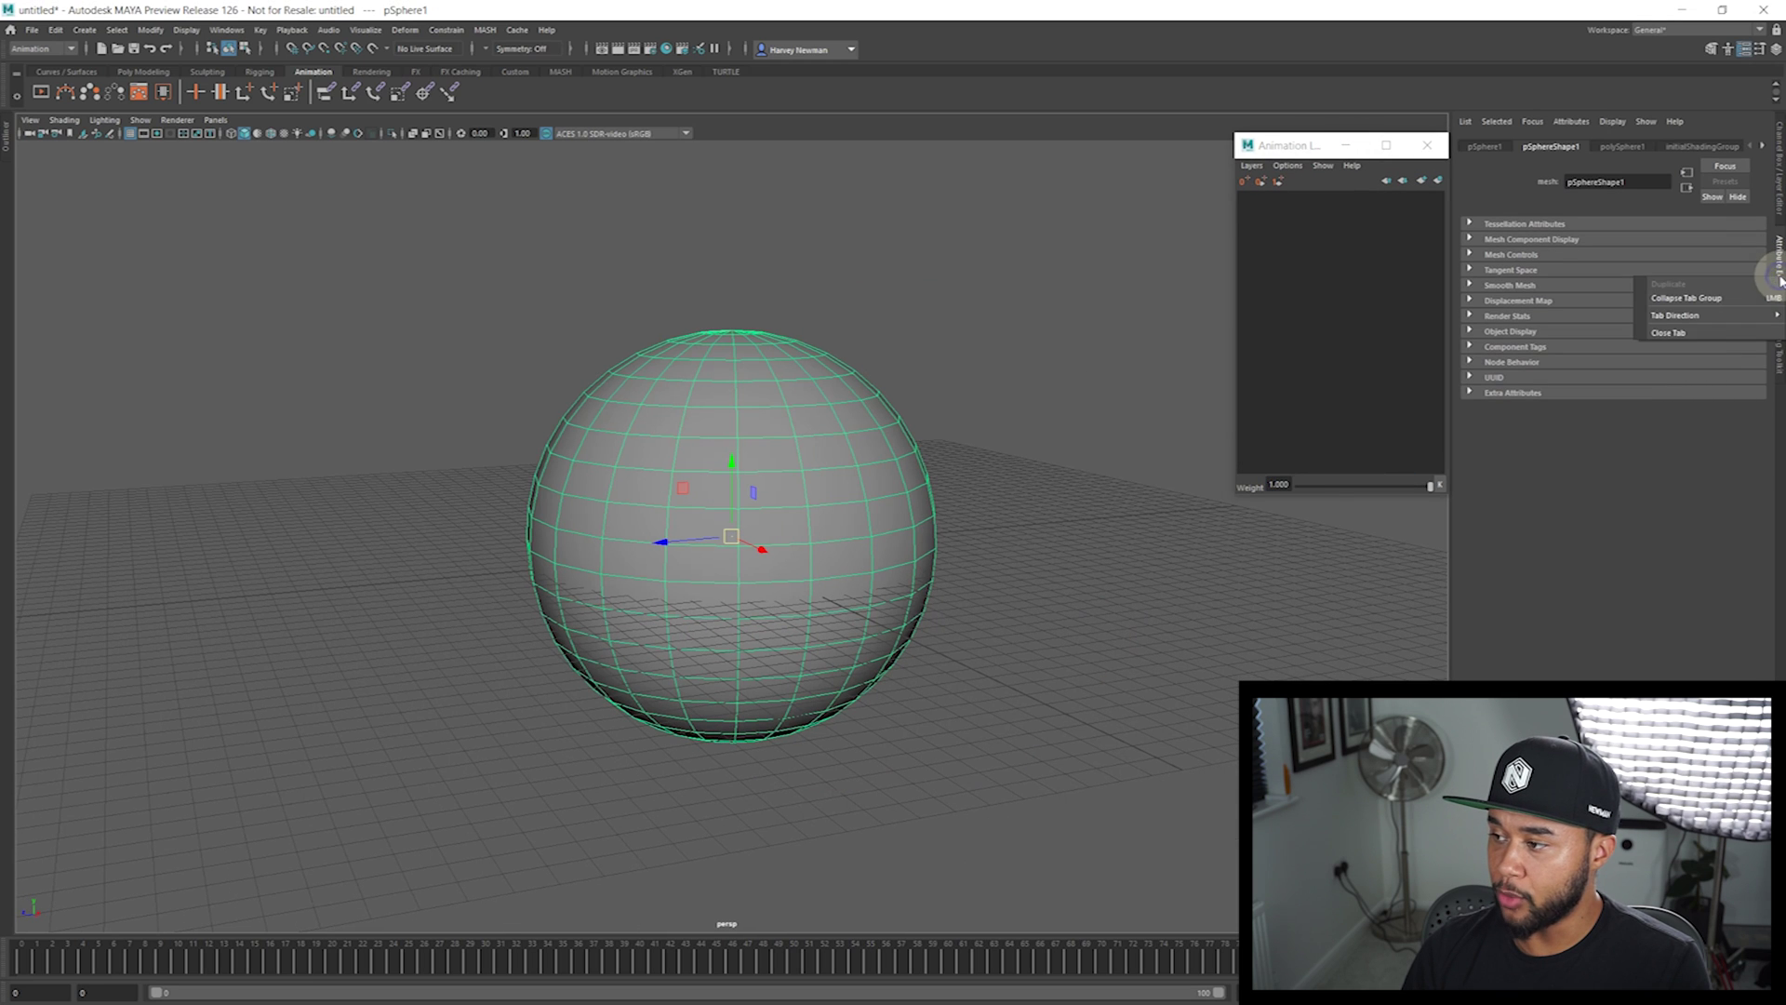
{"action": "left_click", "coordinate": [1720, 333]}
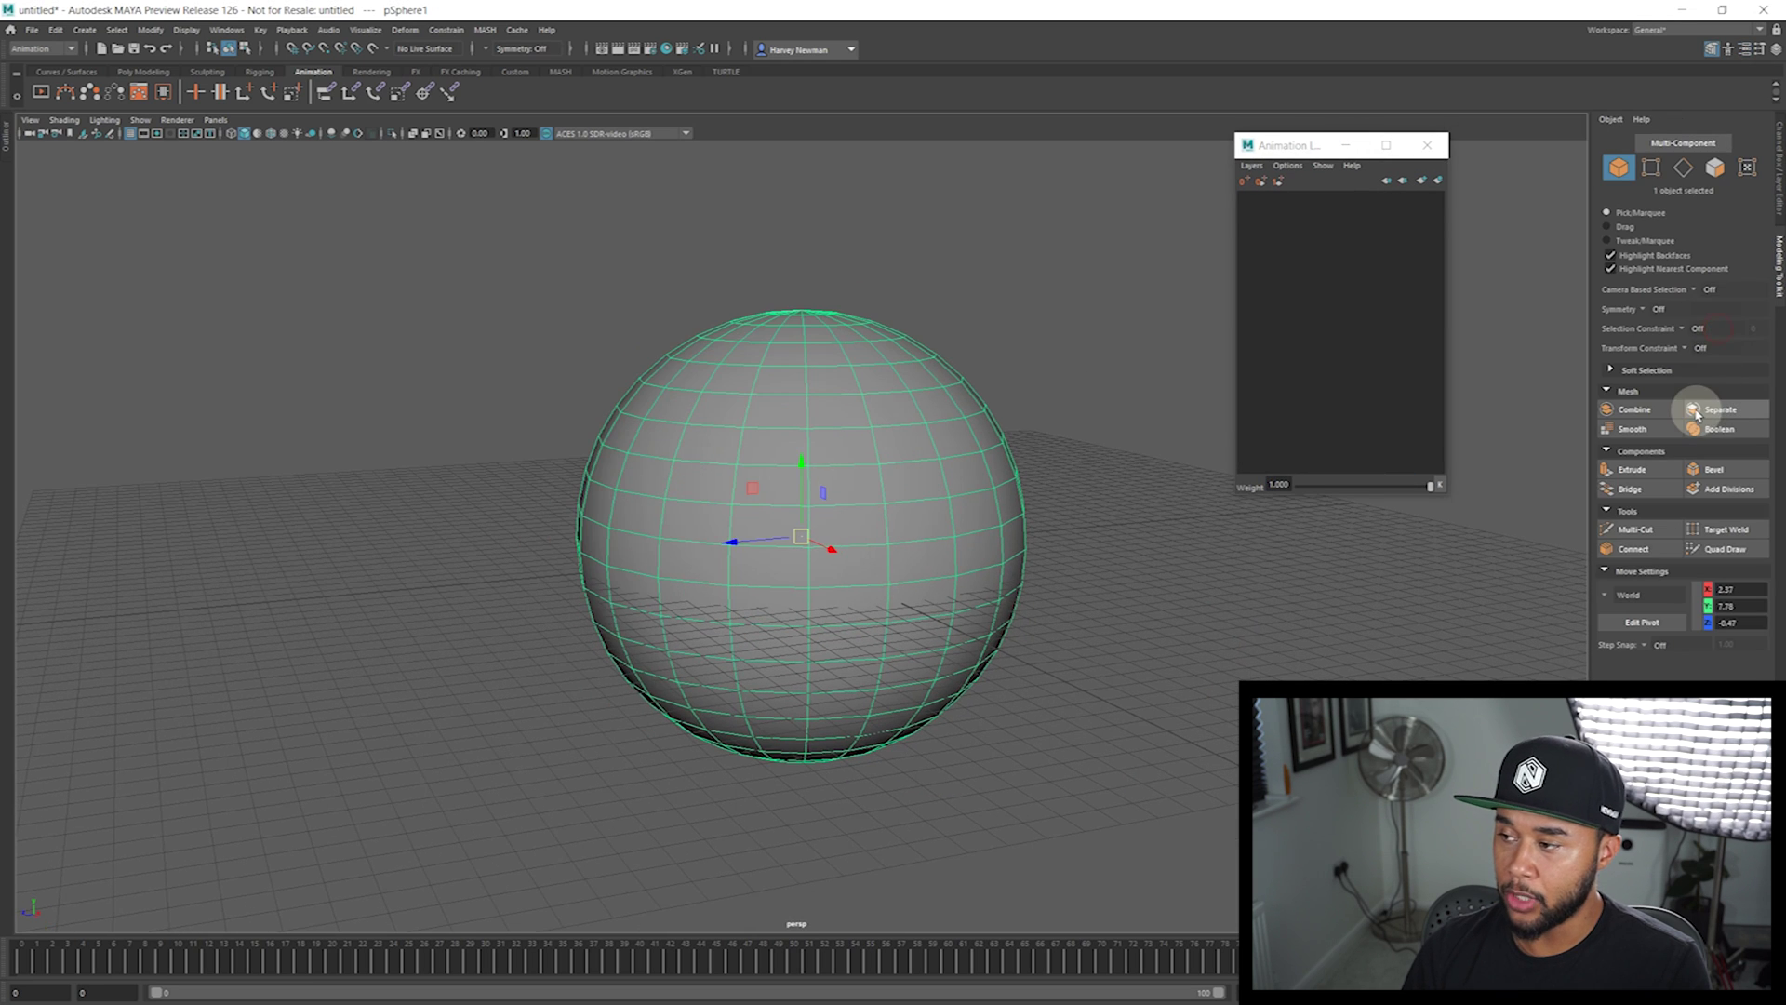
{"action": "right_click", "coordinate": [1780, 287]}
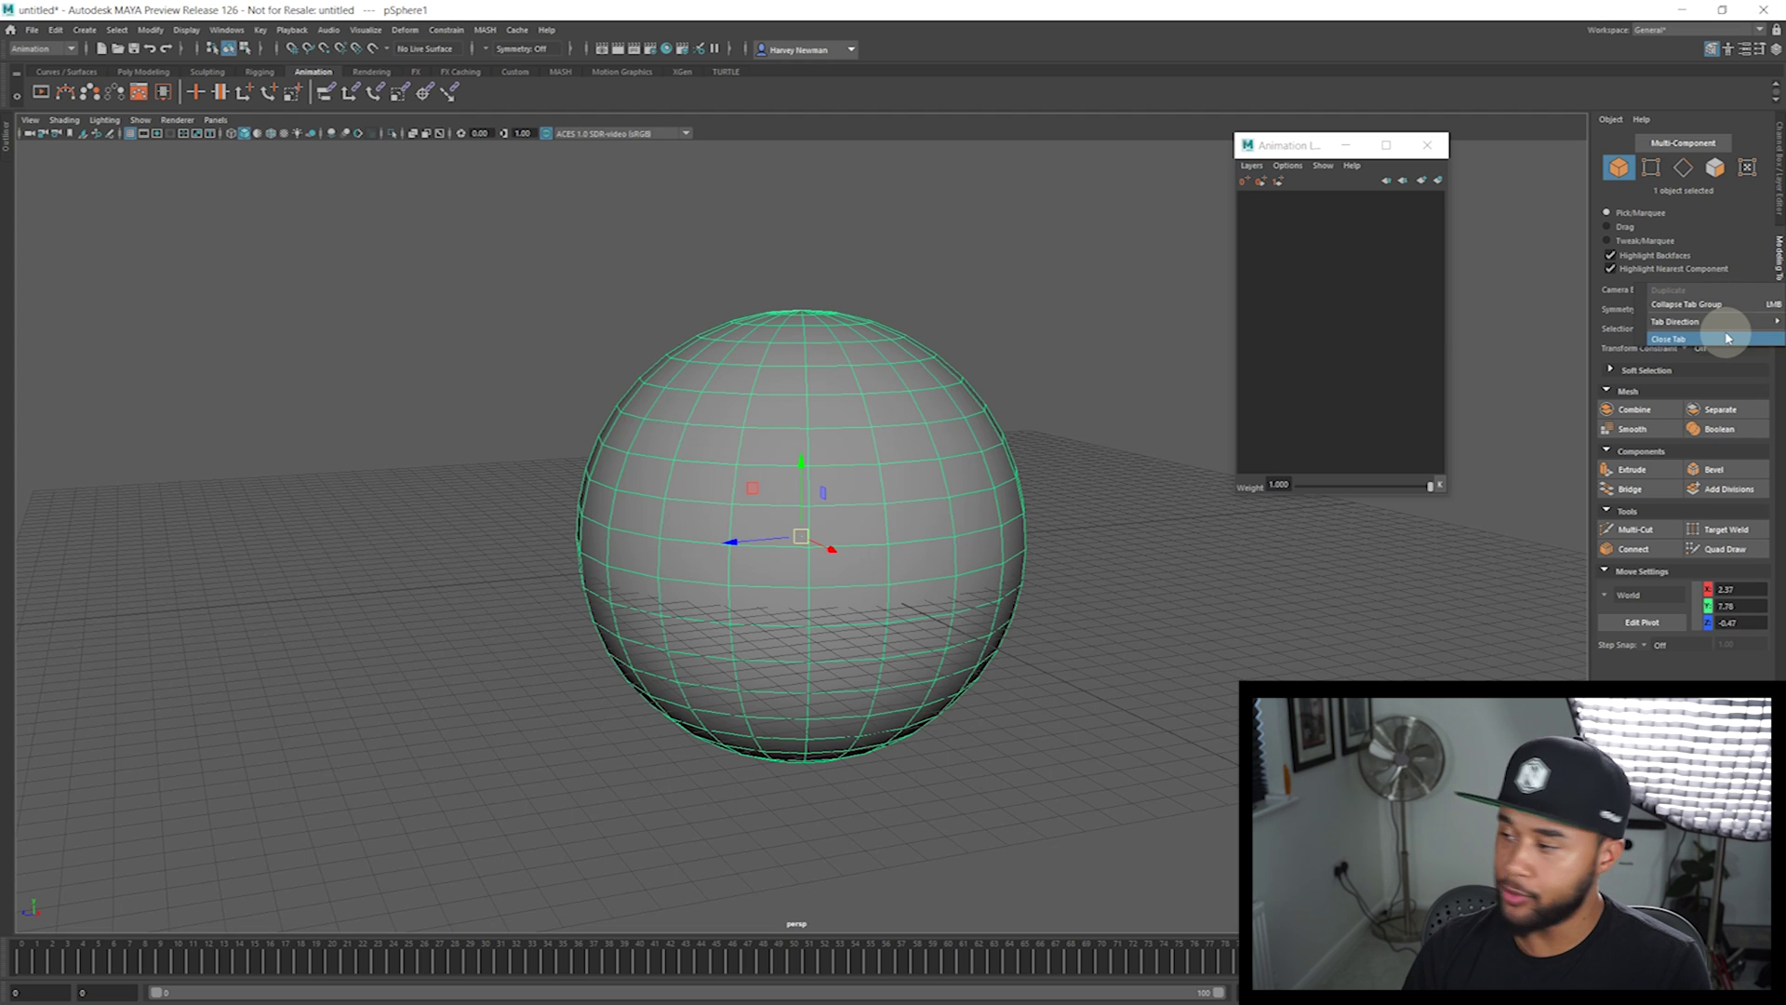
{"action": "left_click", "coordinate": [1726, 338]}
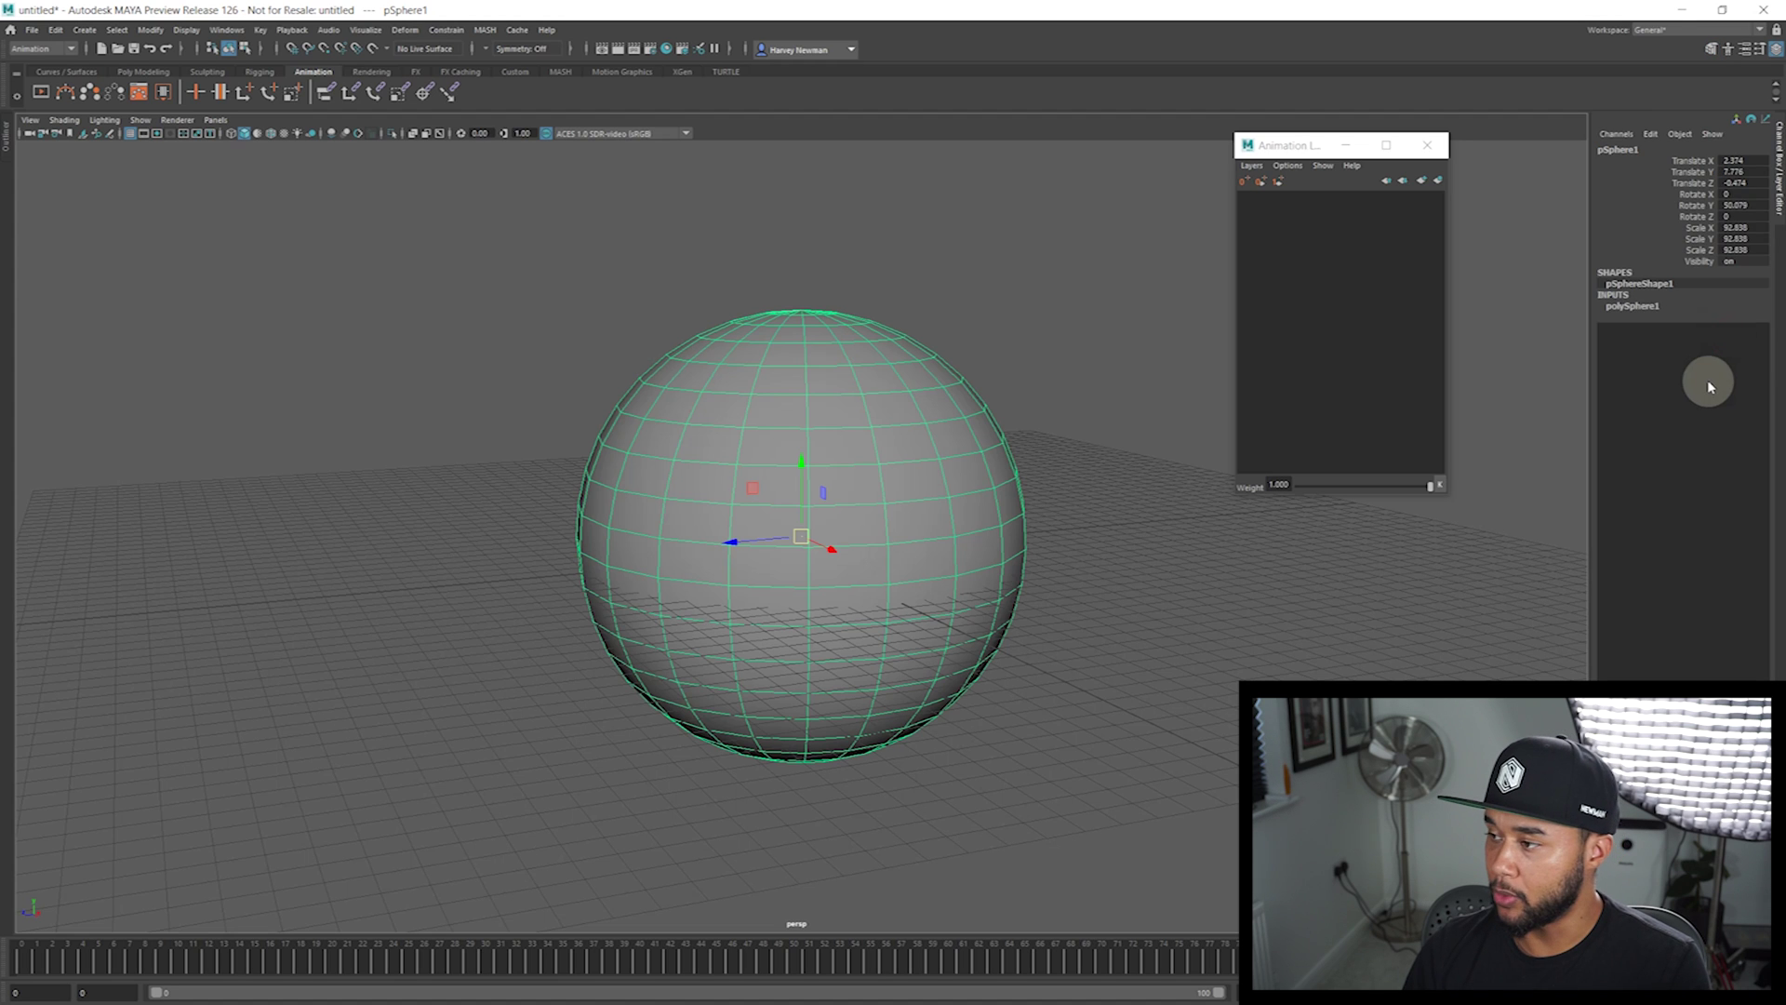
{"action": "left_click", "coordinate": [1780, 212]}
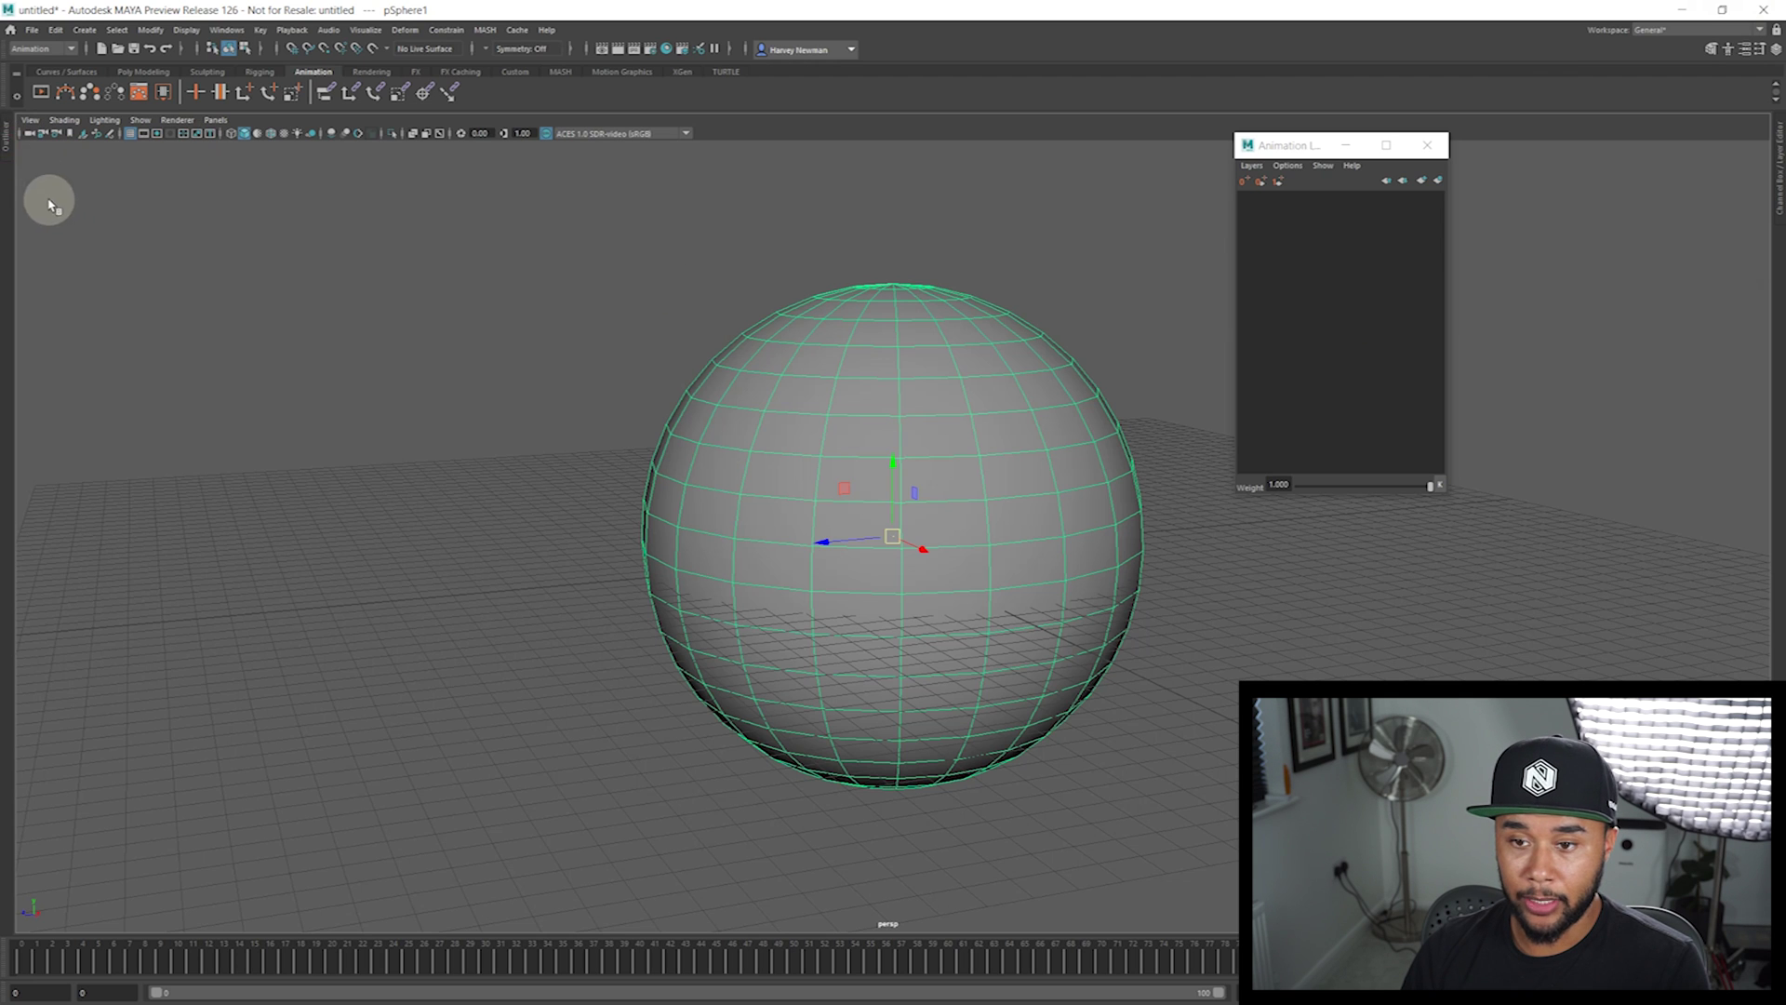
Dock the Outliner in the same group as the Channel Box / Layer Editor and move the floating animation layers window beside it
{"action": "left_click", "coordinate": [9, 140]}
{"action": "left_click_drag", "start_coordinate": [31, 119], "coordinate": [1777, 249]}
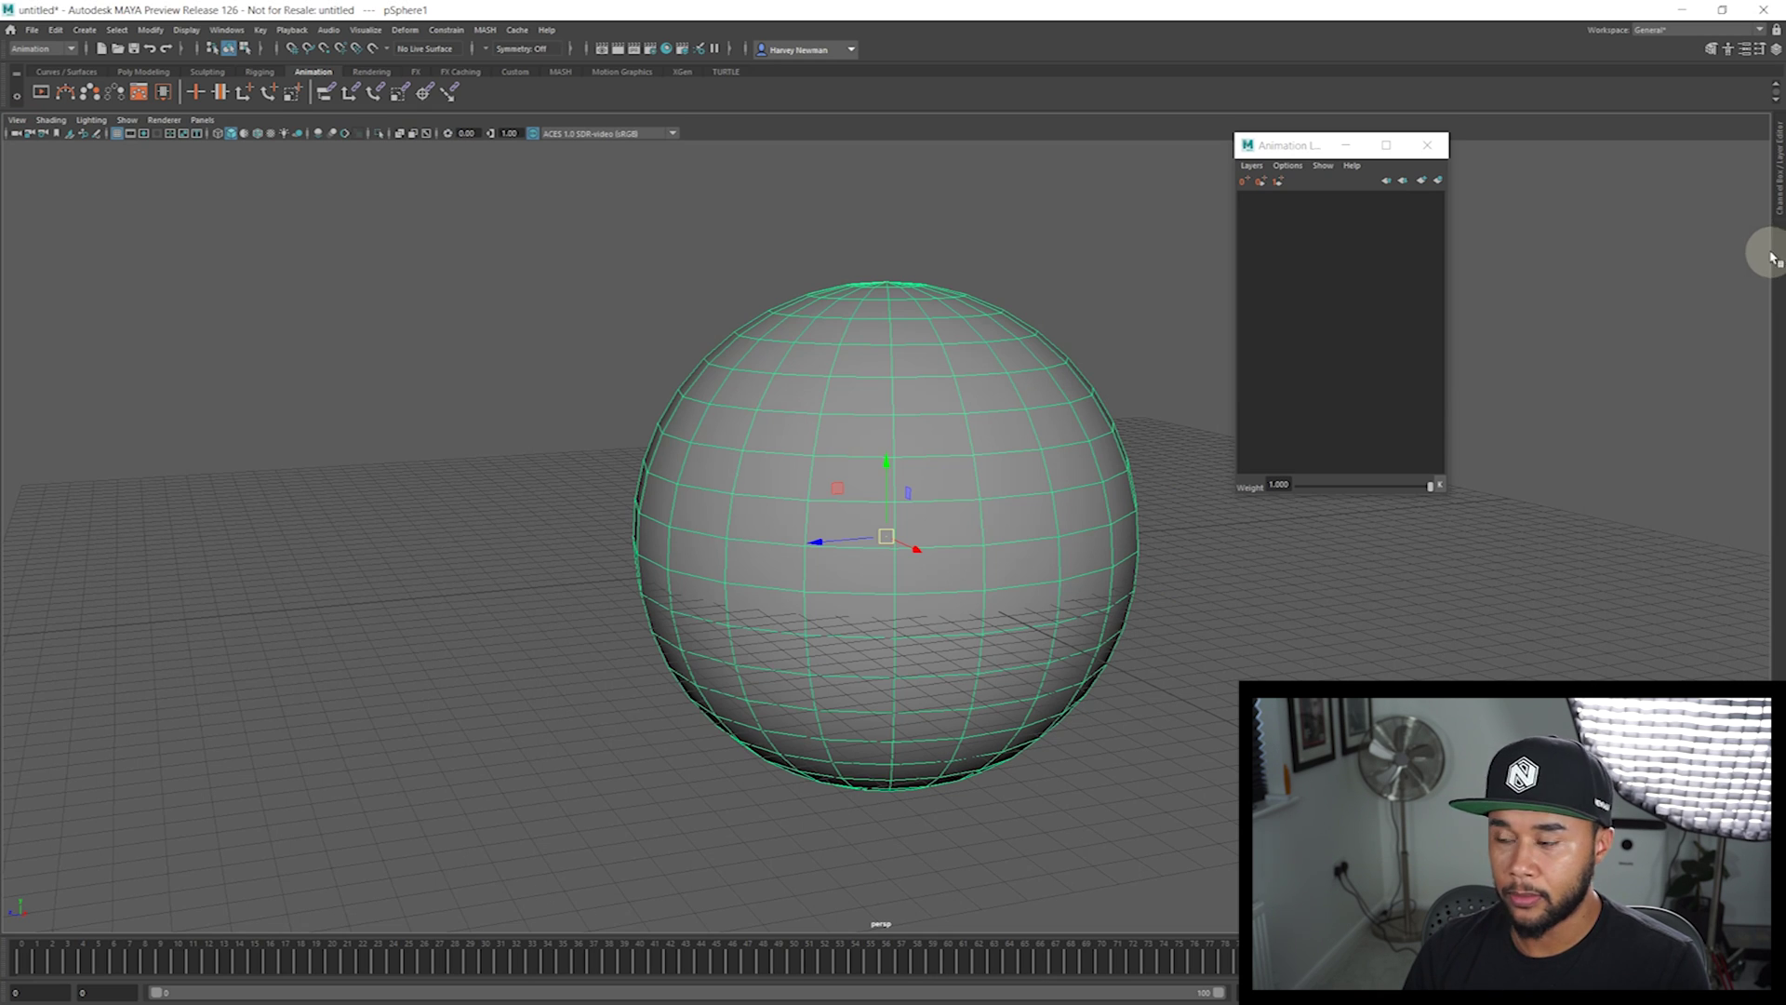
{"action": "left_click_drag", "start_coordinate": [1777, 258], "coordinate": [1699, 238]}
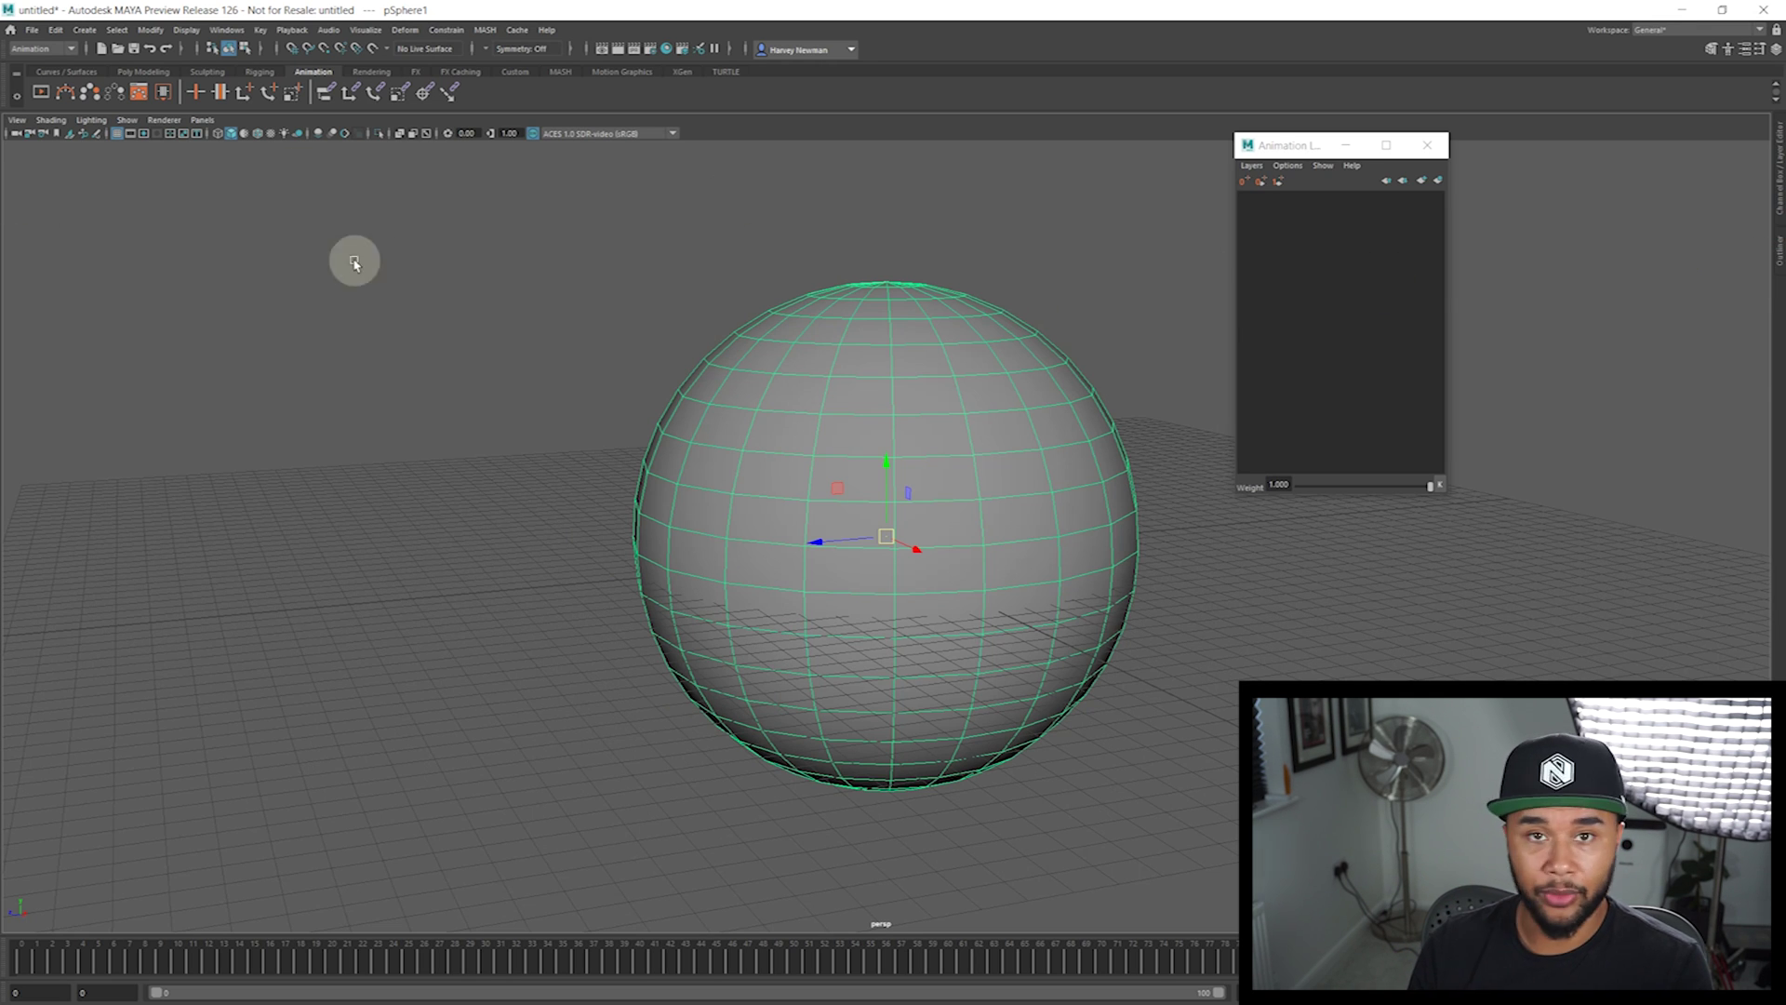
{"action": "left_click_drag", "start_coordinate": [1288, 149], "coordinate": [1581, 172]}
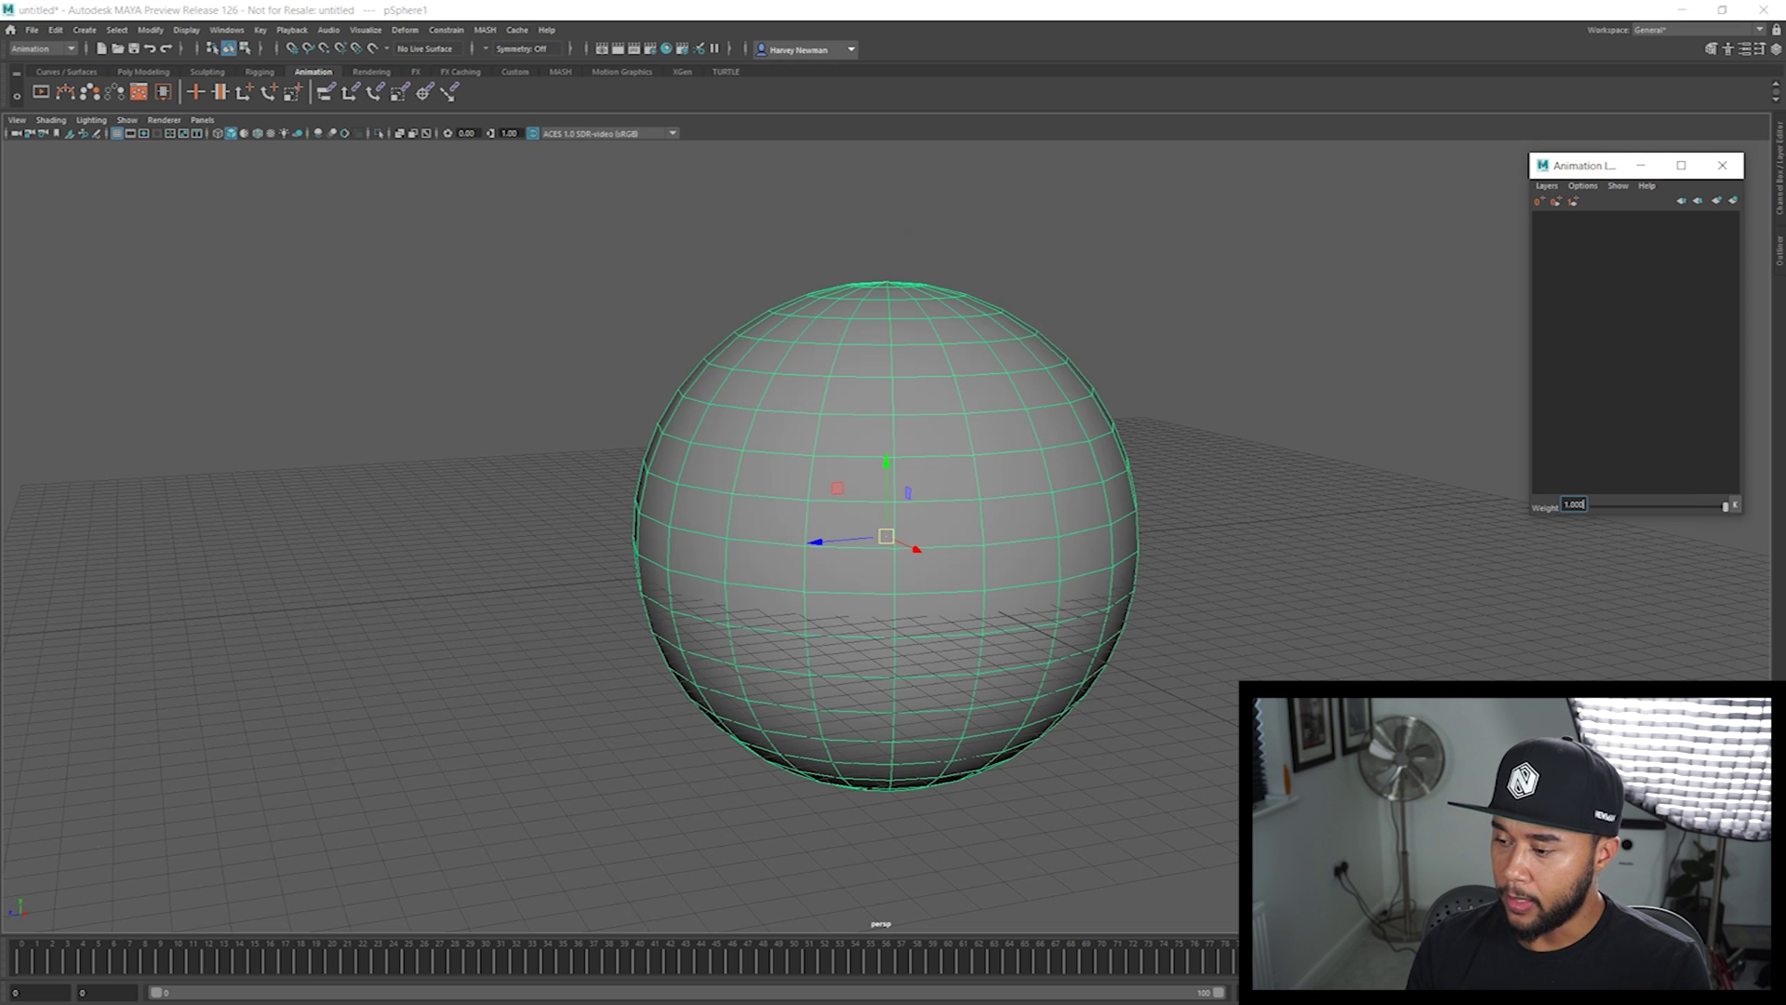
Make the time slider taller and dock the range slider between the shelf and the viewport
{"action": "left_click_drag", "start_coordinate": [614, 934], "coordinate": [615, 890]}
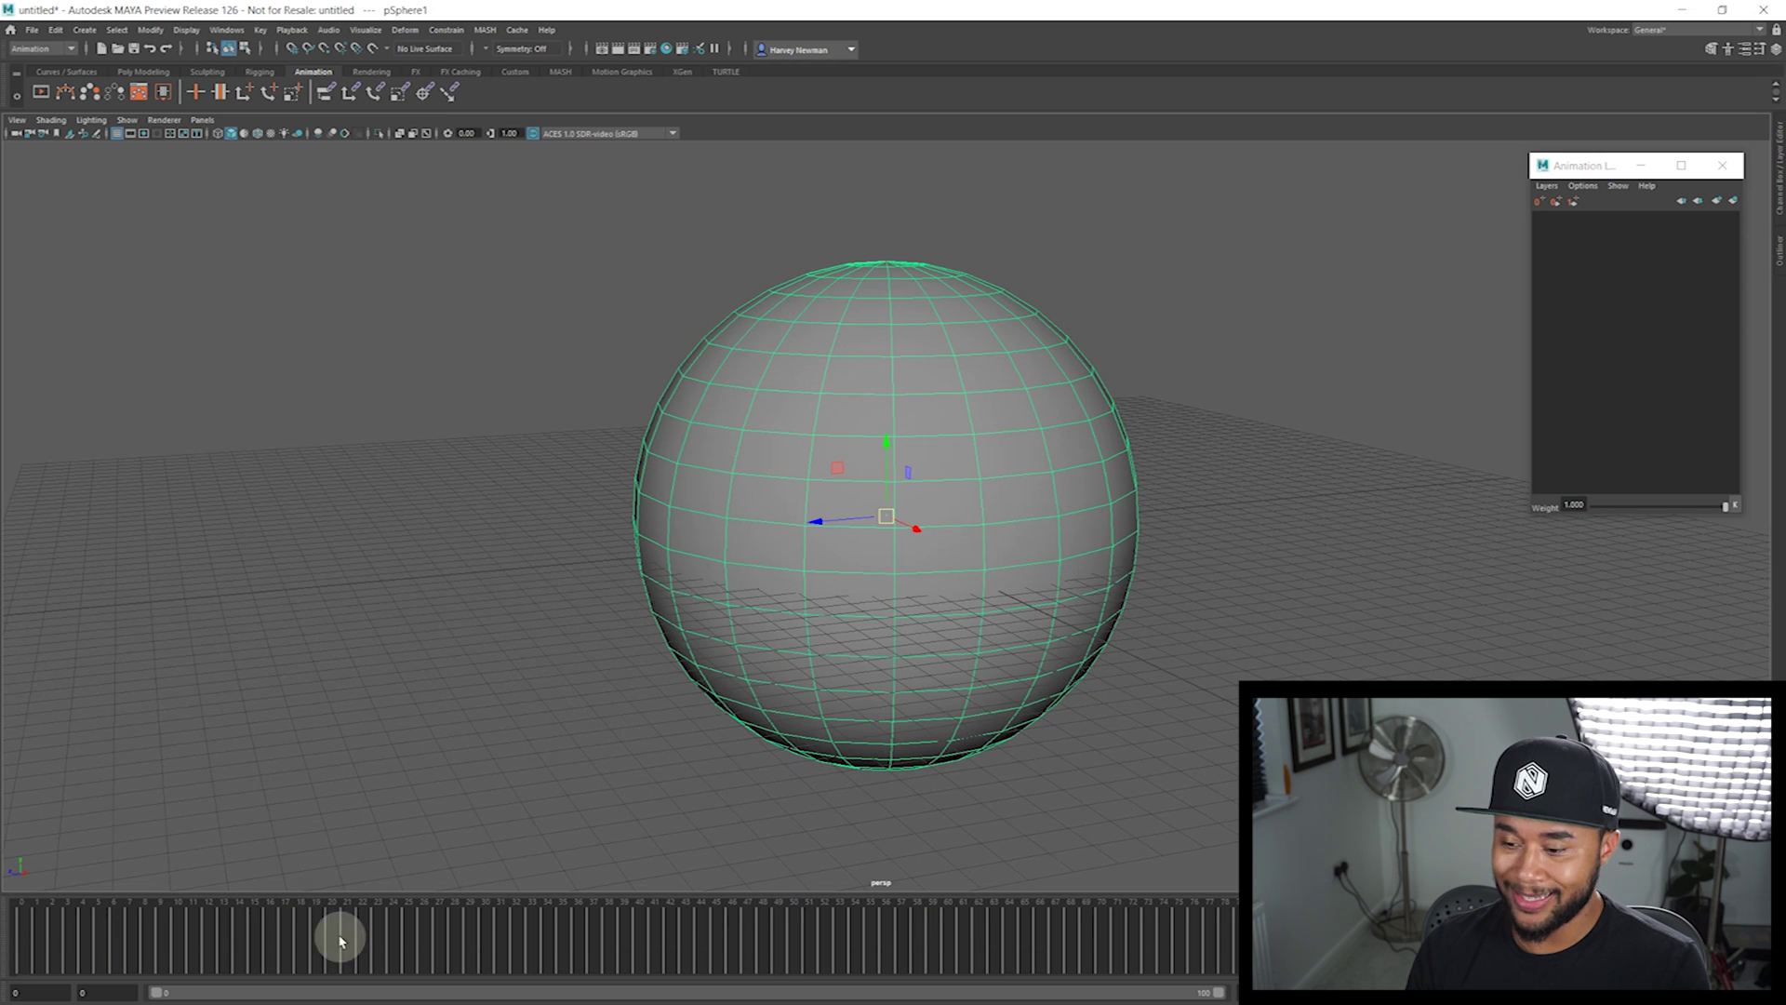
{"action": "left_click_drag", "start_coordinate": [631, 894], "coordinate": [642, 896]}
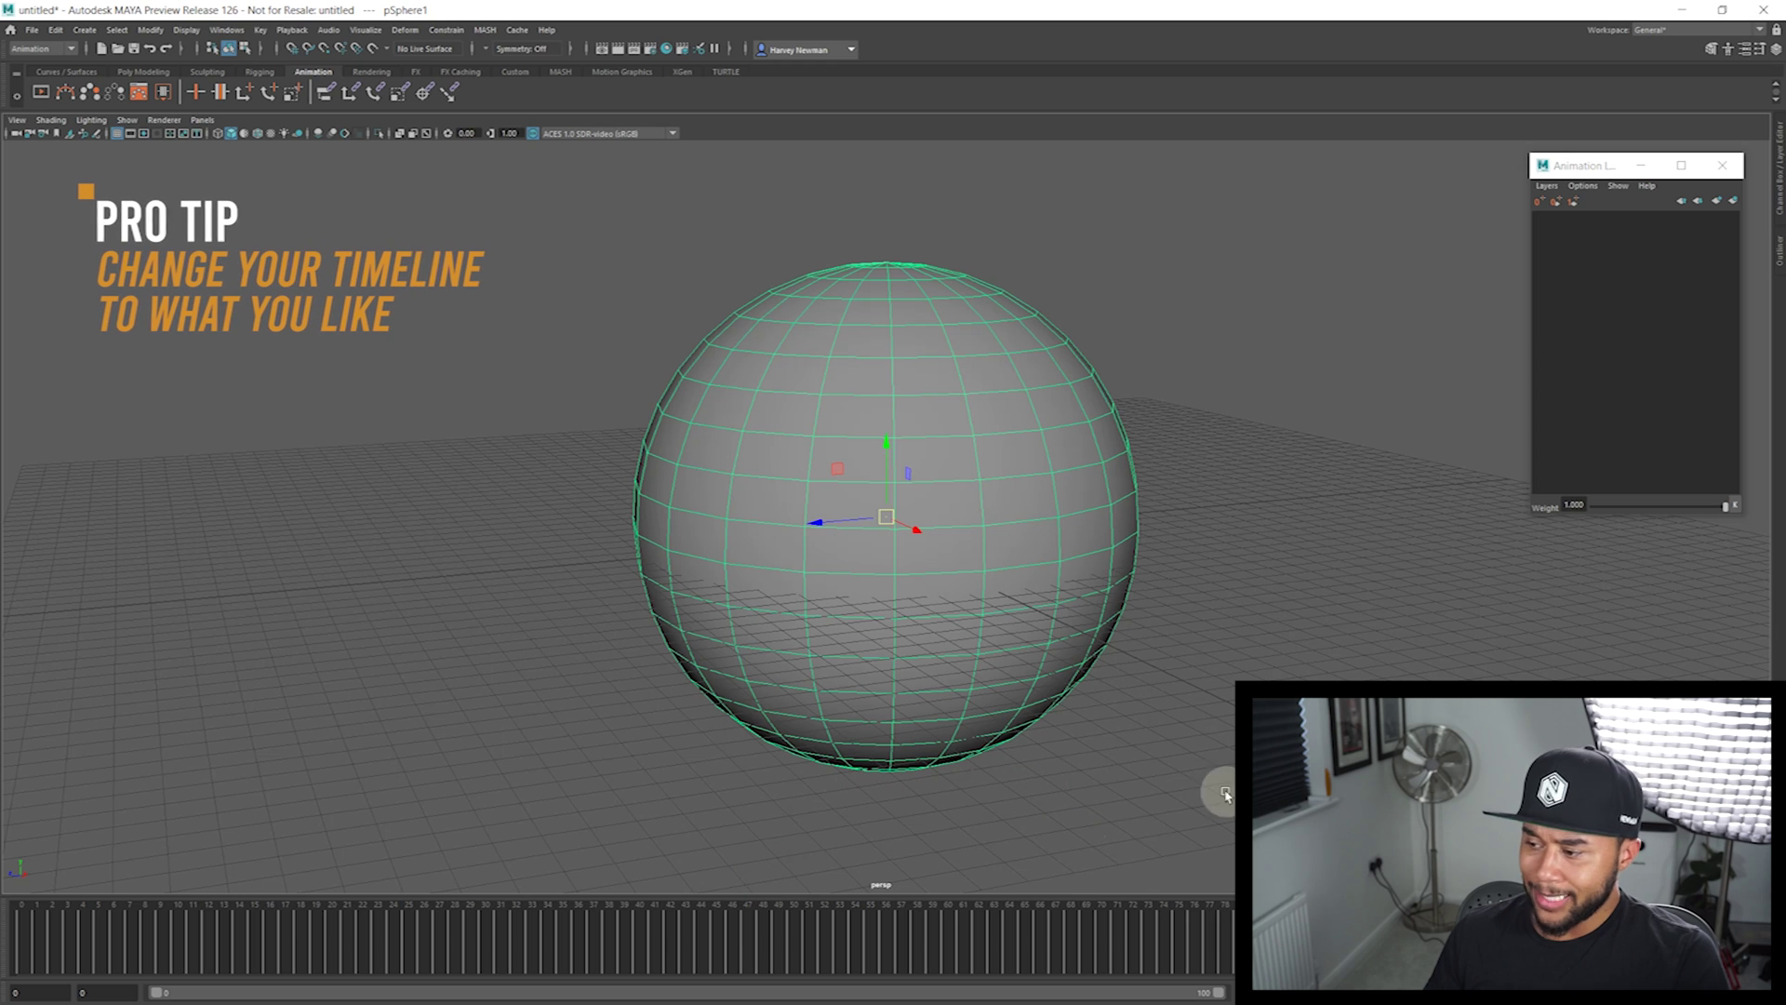
{"action": "left_click_drag", "start_coordinate": [398, 895], "coordinate": [430, 901]}
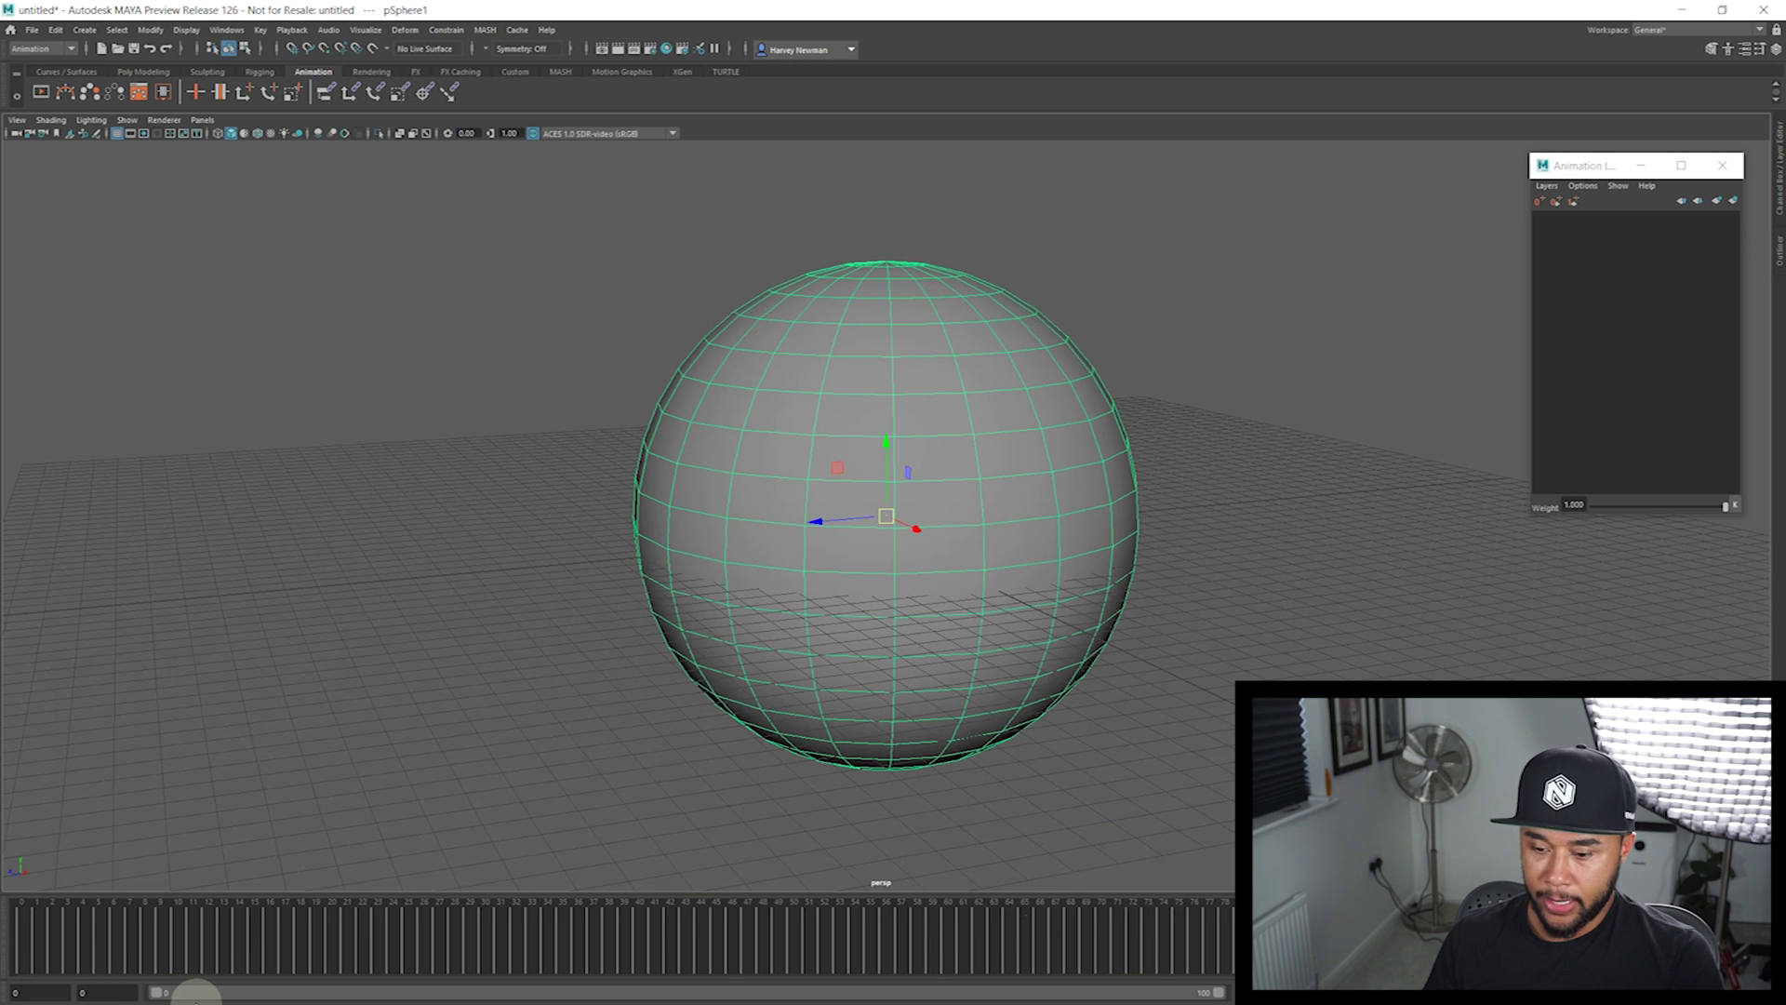
{"action": "left_click_drag", "start_coordinate": [4, 994], "coordinate": [149, 116]}
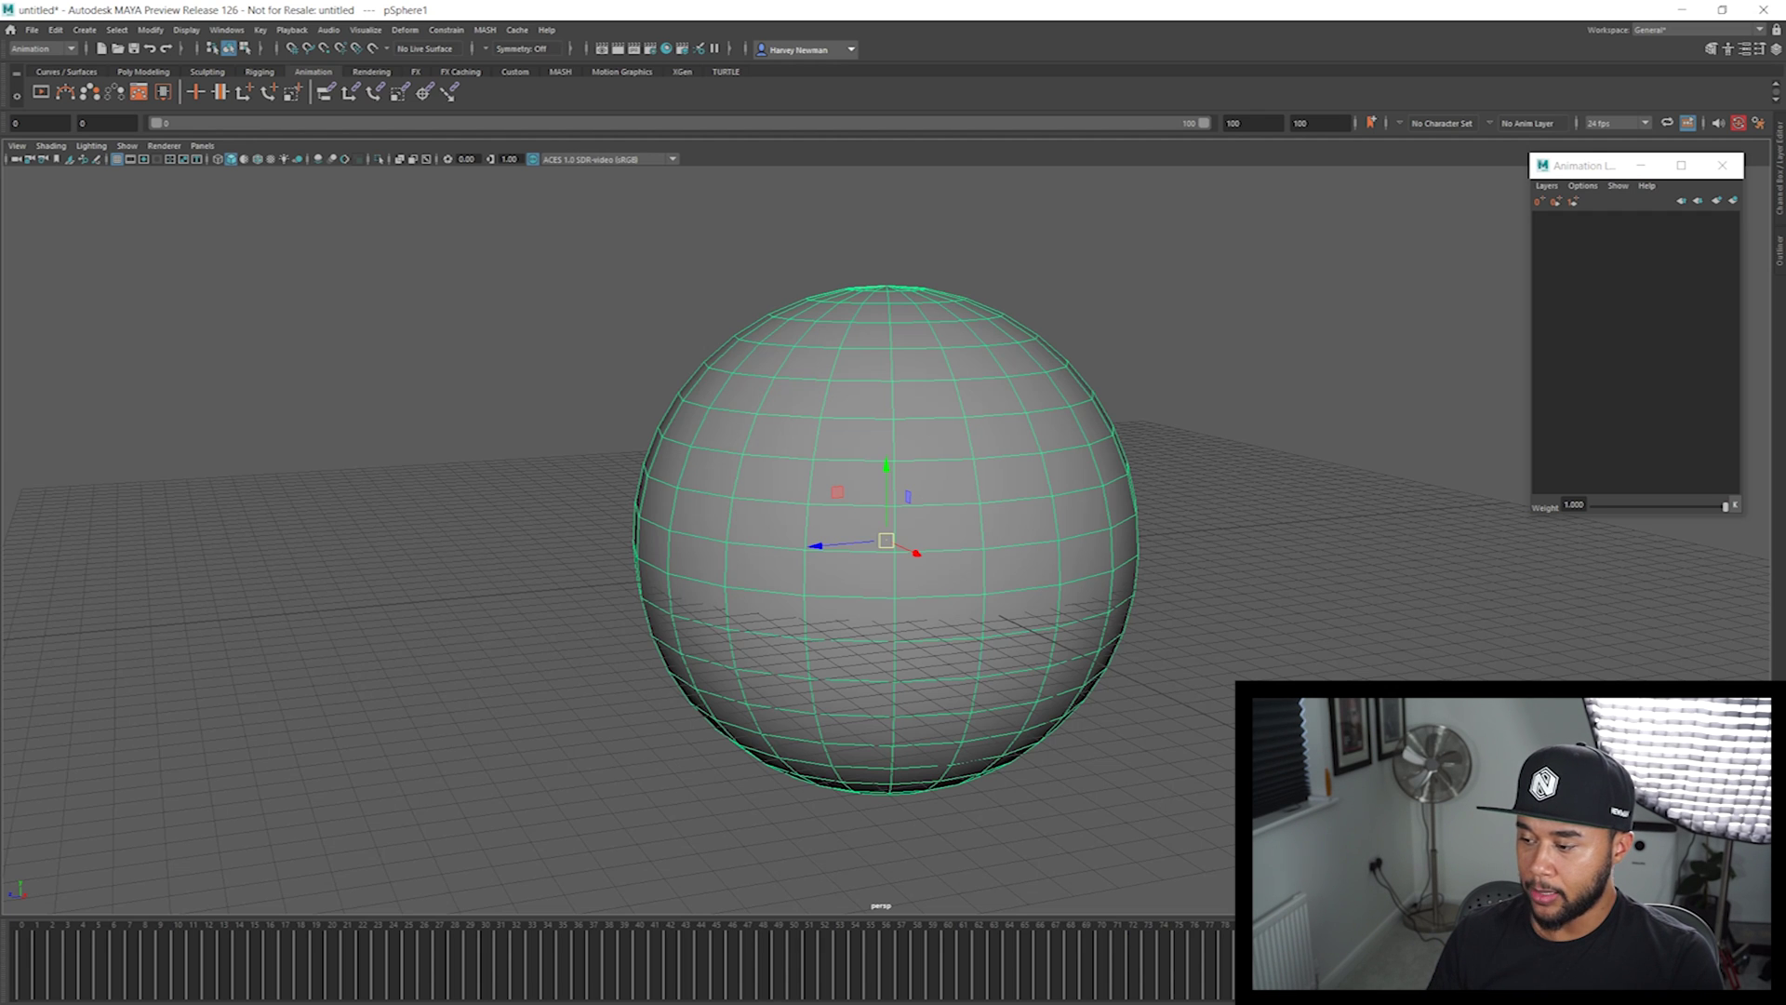
Scrub the current time to frame 45 and advance it by one frame
{"action": "mouse_move", "coordinate": [874, 954]}
{"action": "left_mouse_down"}
{"action": "mouse_move", "coordinate": [819, 963]}
{"action": "mouse_move", "coordinate": [963, 972]}
{"action": "mouse_move", "coordinate": [717, 960]}
{"action": "left_mouse_up"}
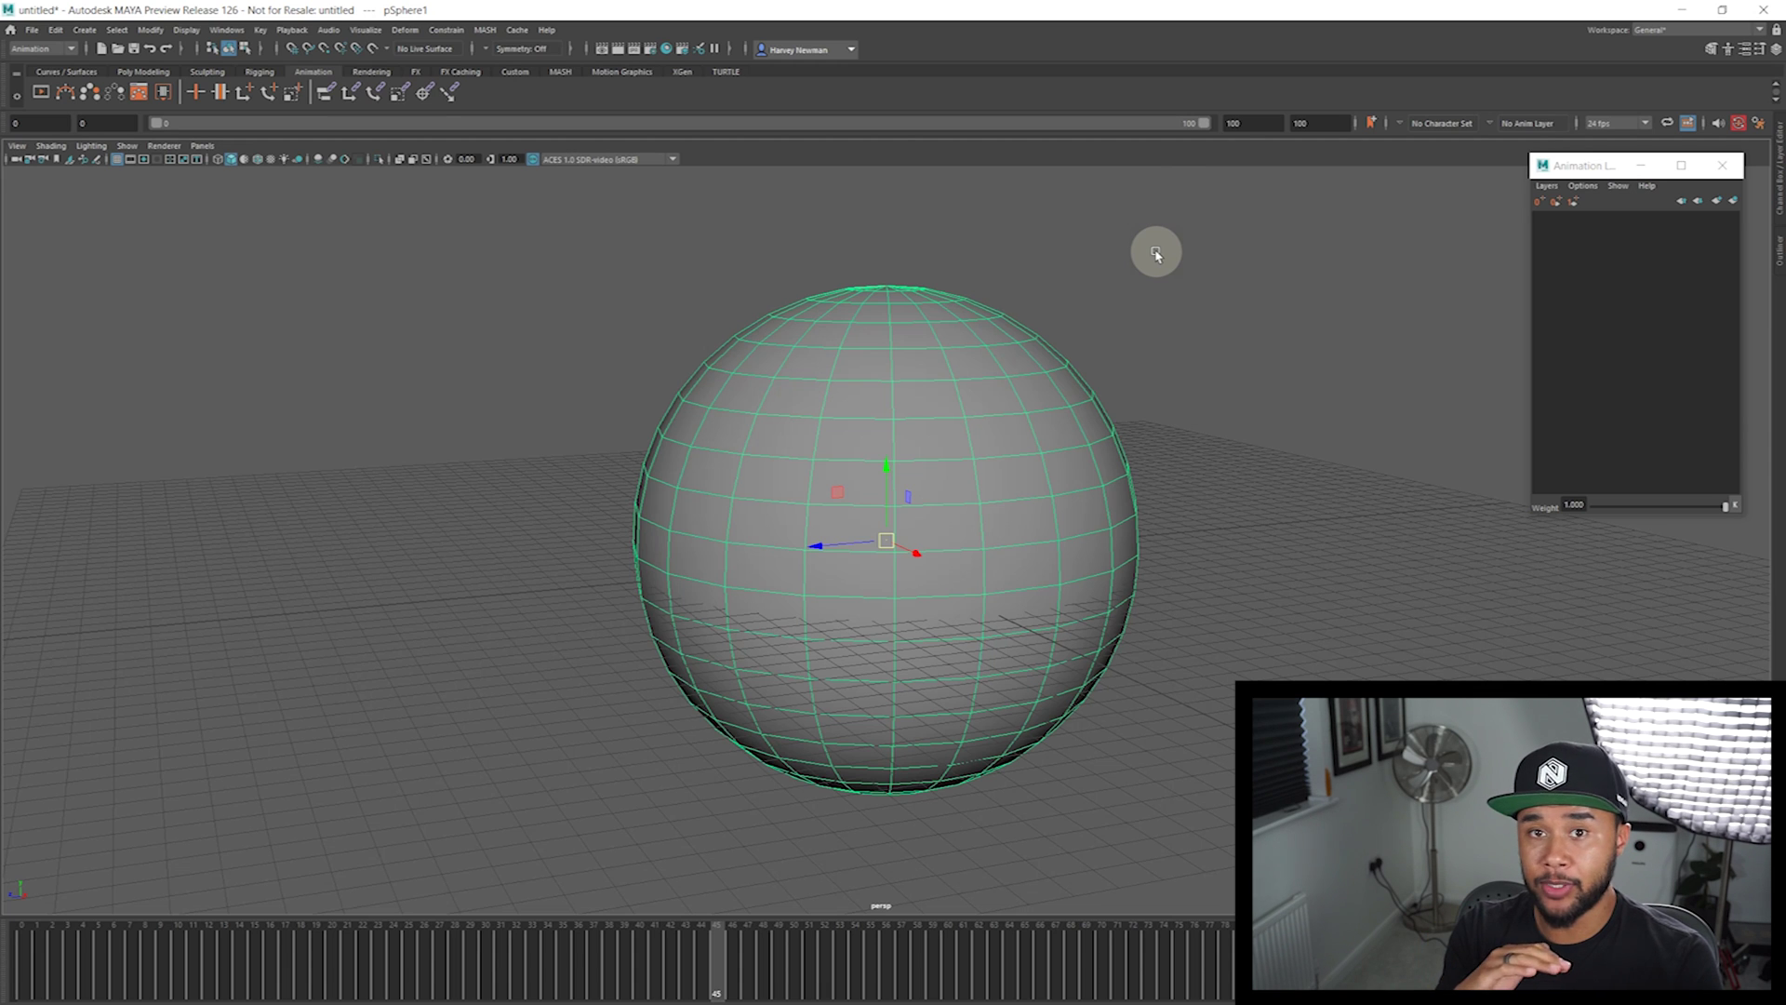
{"action": "key", "text": "q"}
{"action": "key", "text": "w"}
{"action": "key", "text": "alt+period"}
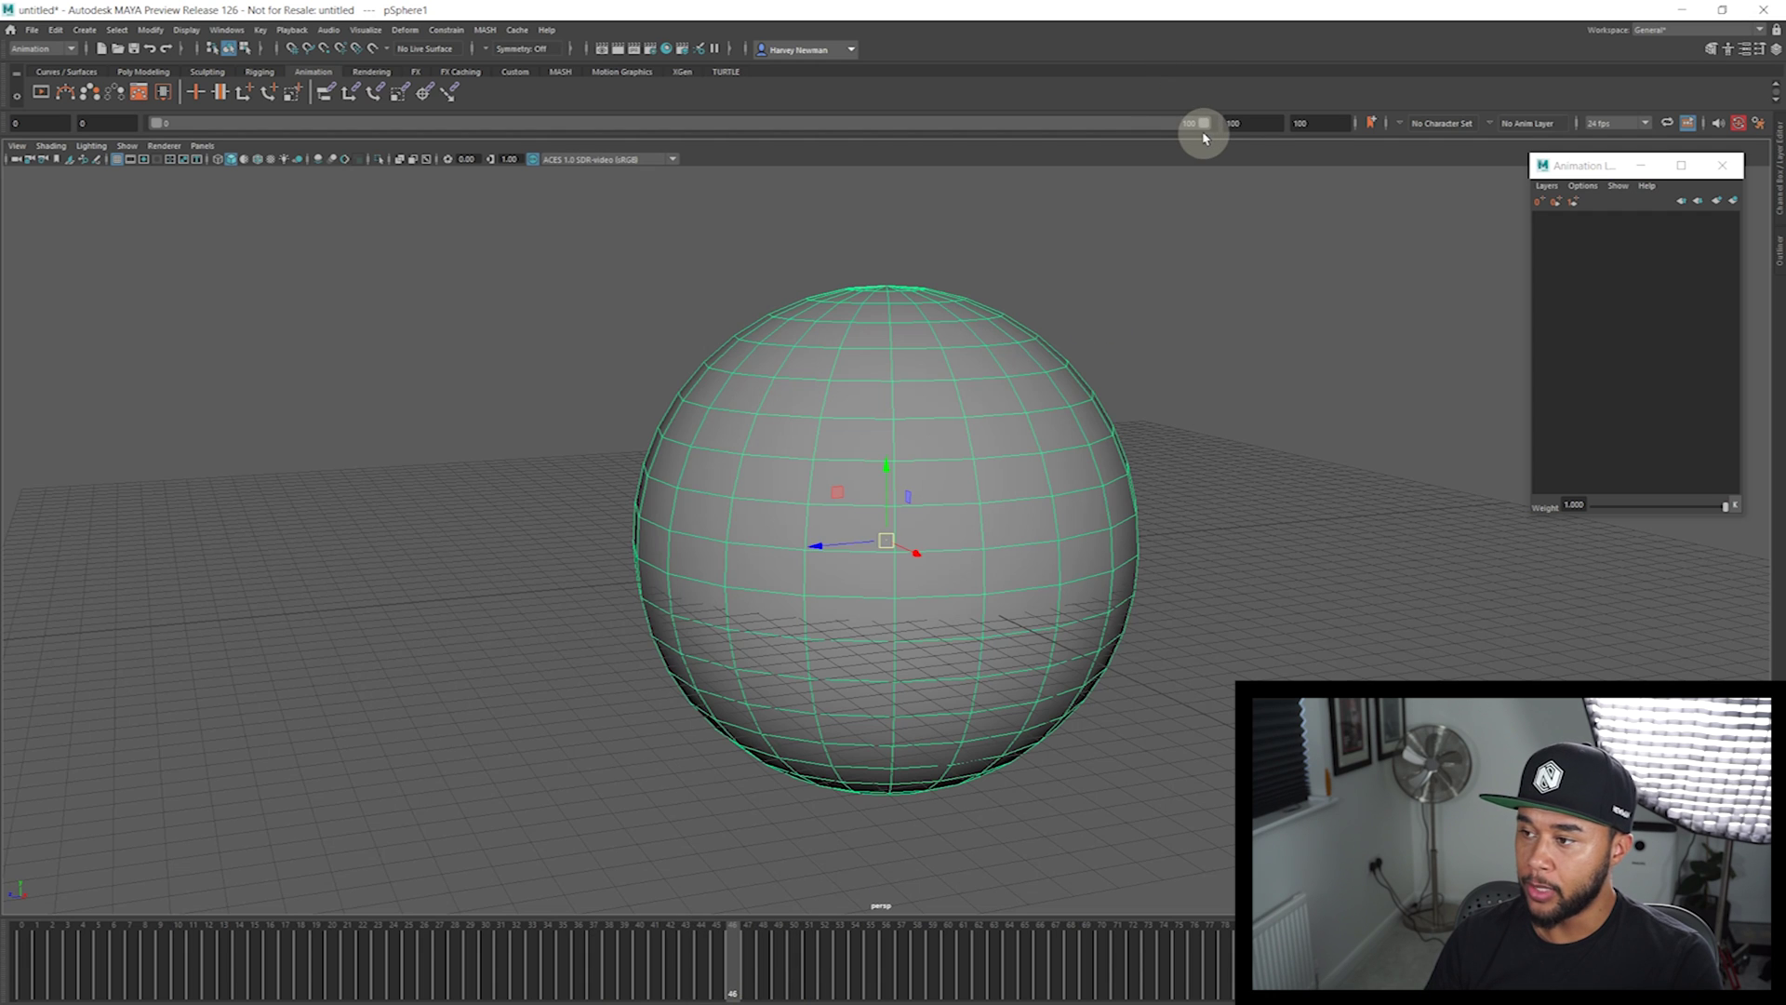
Narrow the playback range to frames 42 to 63 with the range slider and scrub to frame 50
{"action": "left_click_drag", "start_coordinate": [1201, 126], "coordinate": [809, 140]}
{"action": "left_click_drag", "start_coordinate": [156, 123], "coordinate": [606, 135]}
{"action": "left_click_drag", "start_coordinate": [351, 958], "coordinate": [582, 985]}
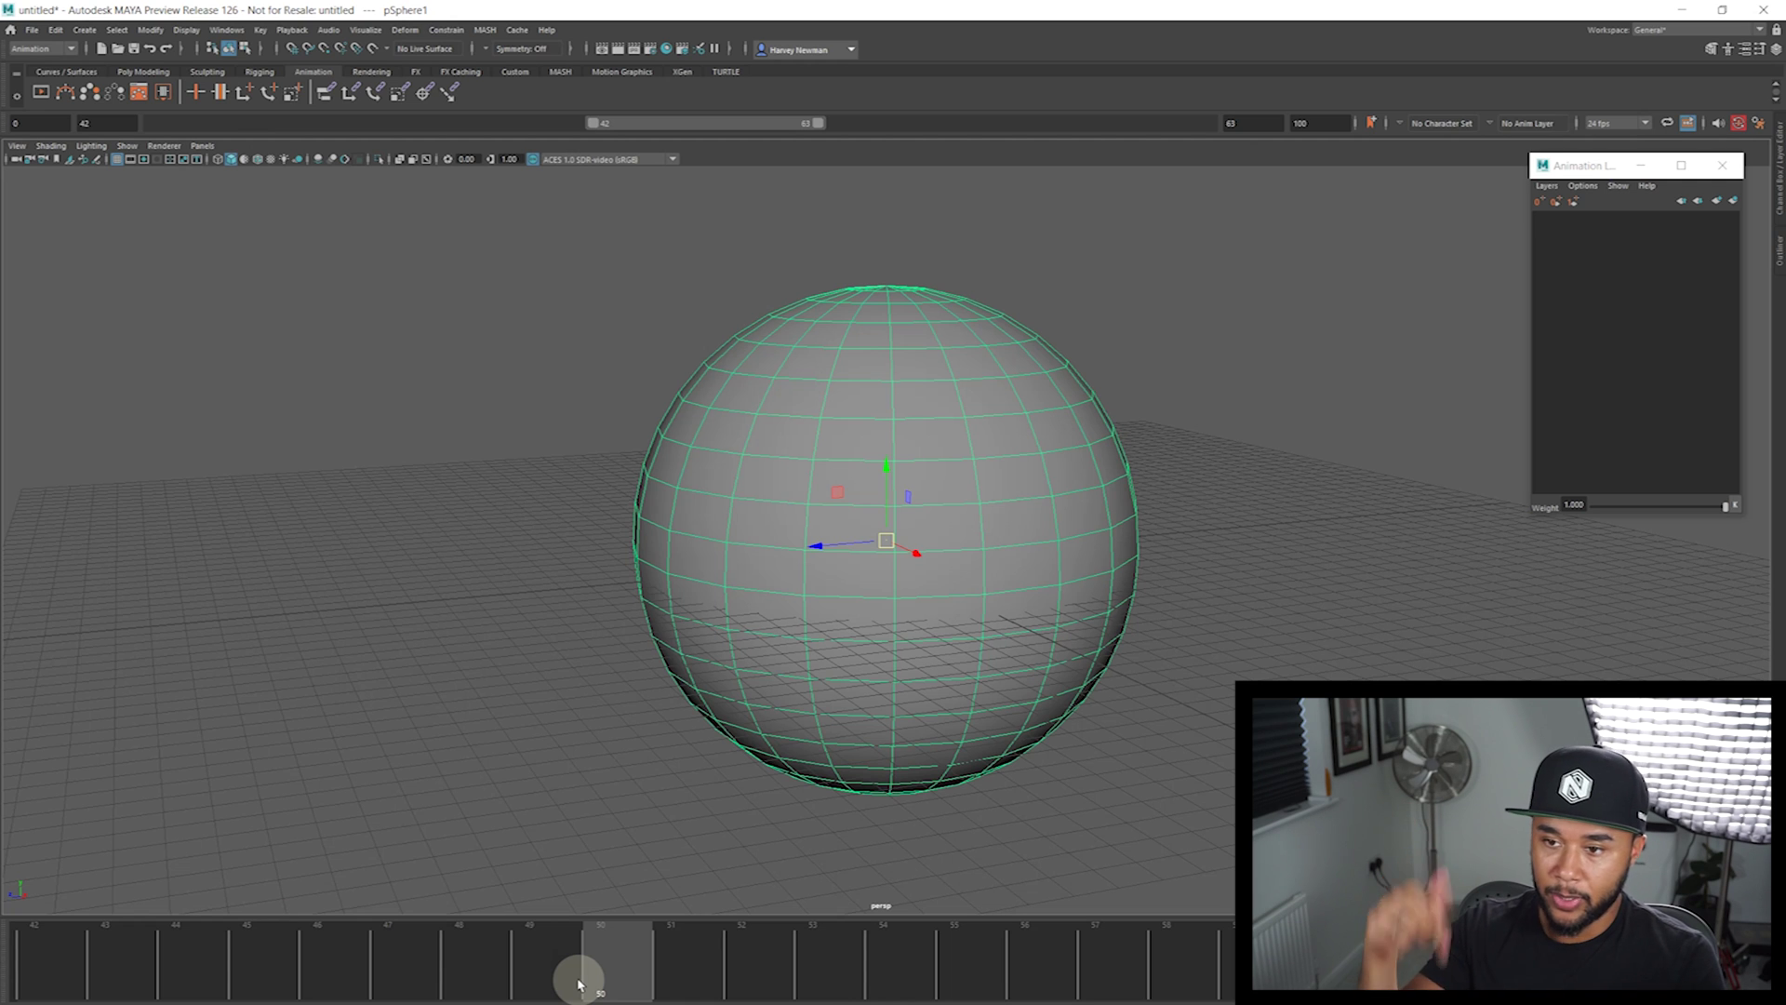
{"action": "left_click_drag", "start_coordinate": [11, 123], "coordinate": [40, 117]}
{"action": "left_click_drag", "start_coordinate": [749, 621], "coordinate": [726, 614], "text": "alt"}
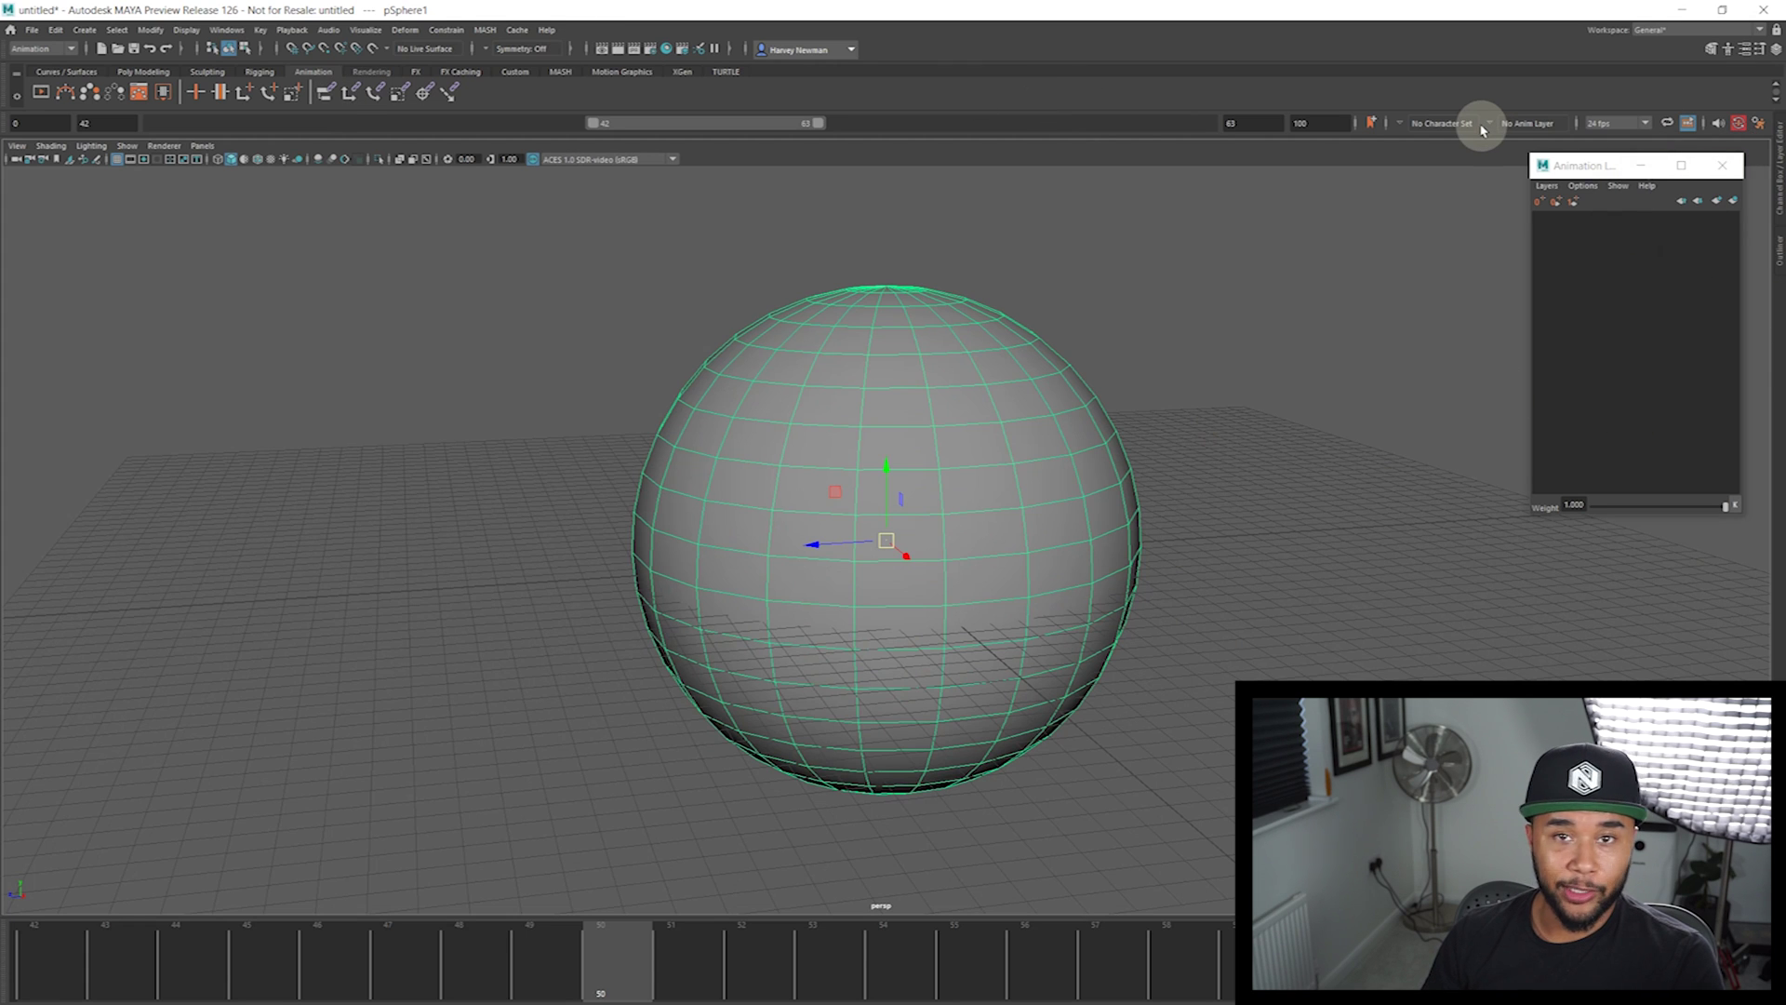
Shift the floating animation layers window slightly down and save the current workspace as MinimalSetupAnimation
{"action": "mouse_move", "coordinate": [1583, 169]}
{"action": "left_mouse_down"}
{"action": "mouse_move", "coordinate": [1561, 196]}
{"action": "mouse_move", "coordinate": [1584, 183]}
{"action": "left_mouse_up"}
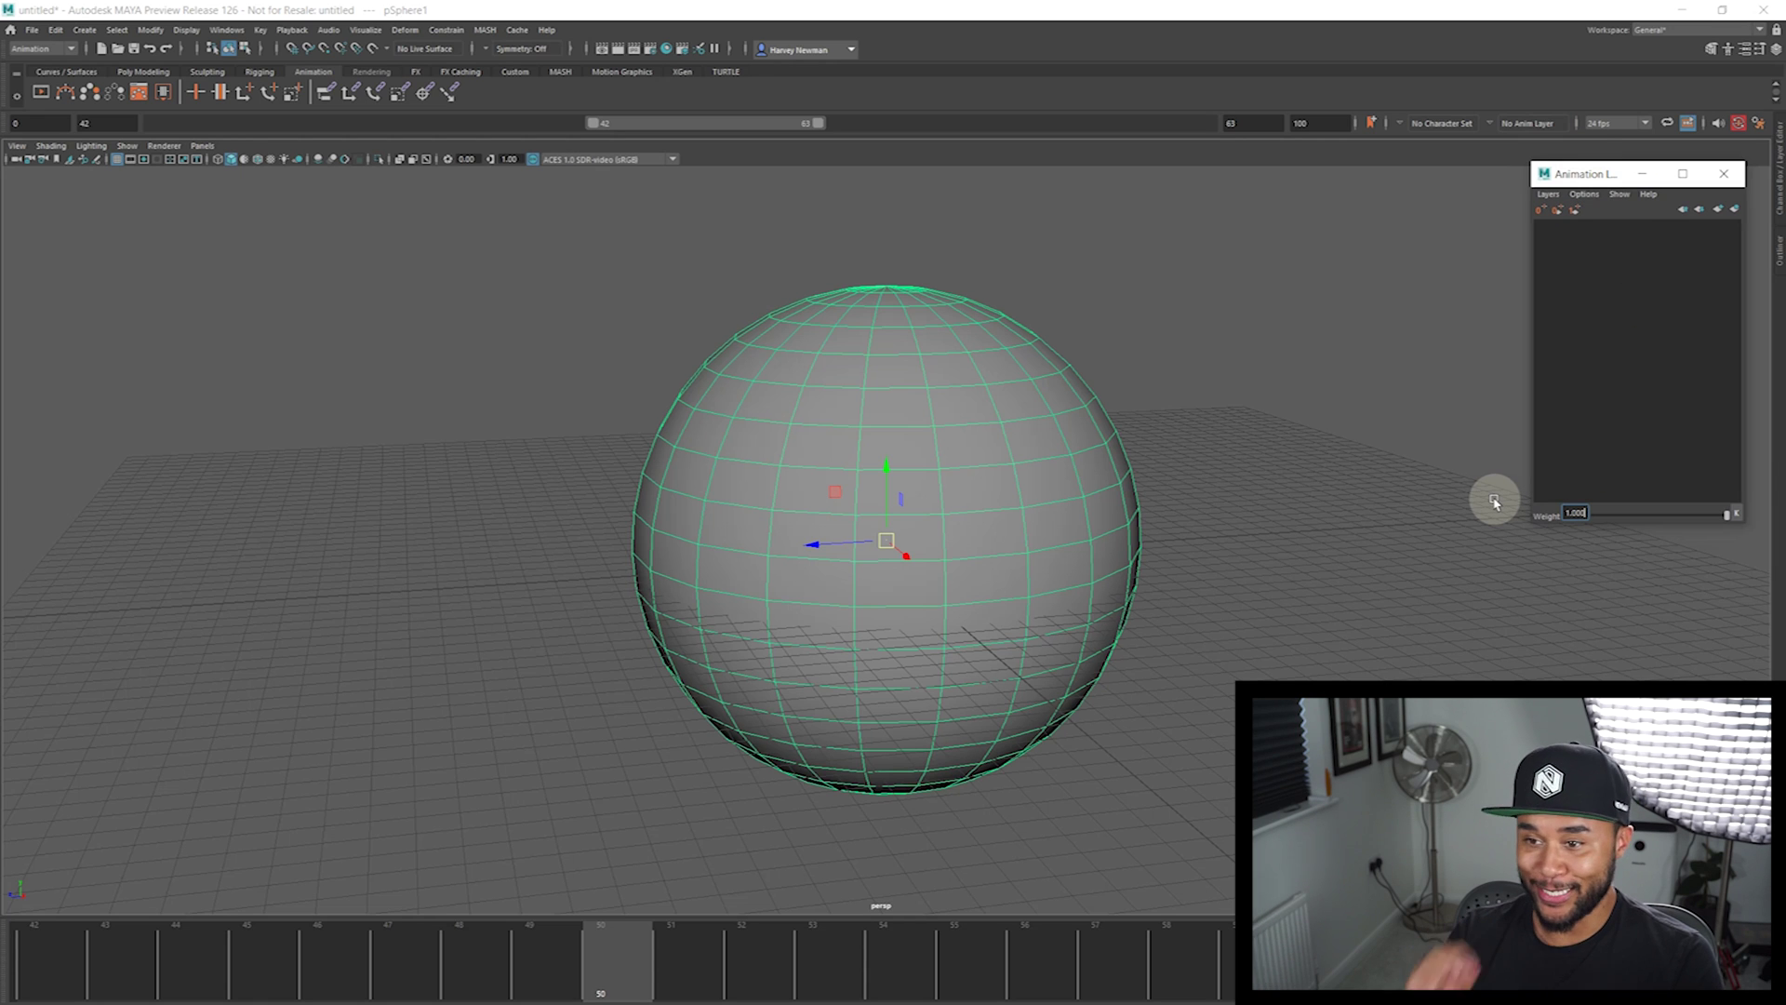
{"action": "left_click", "coordinate": [897, 331]}
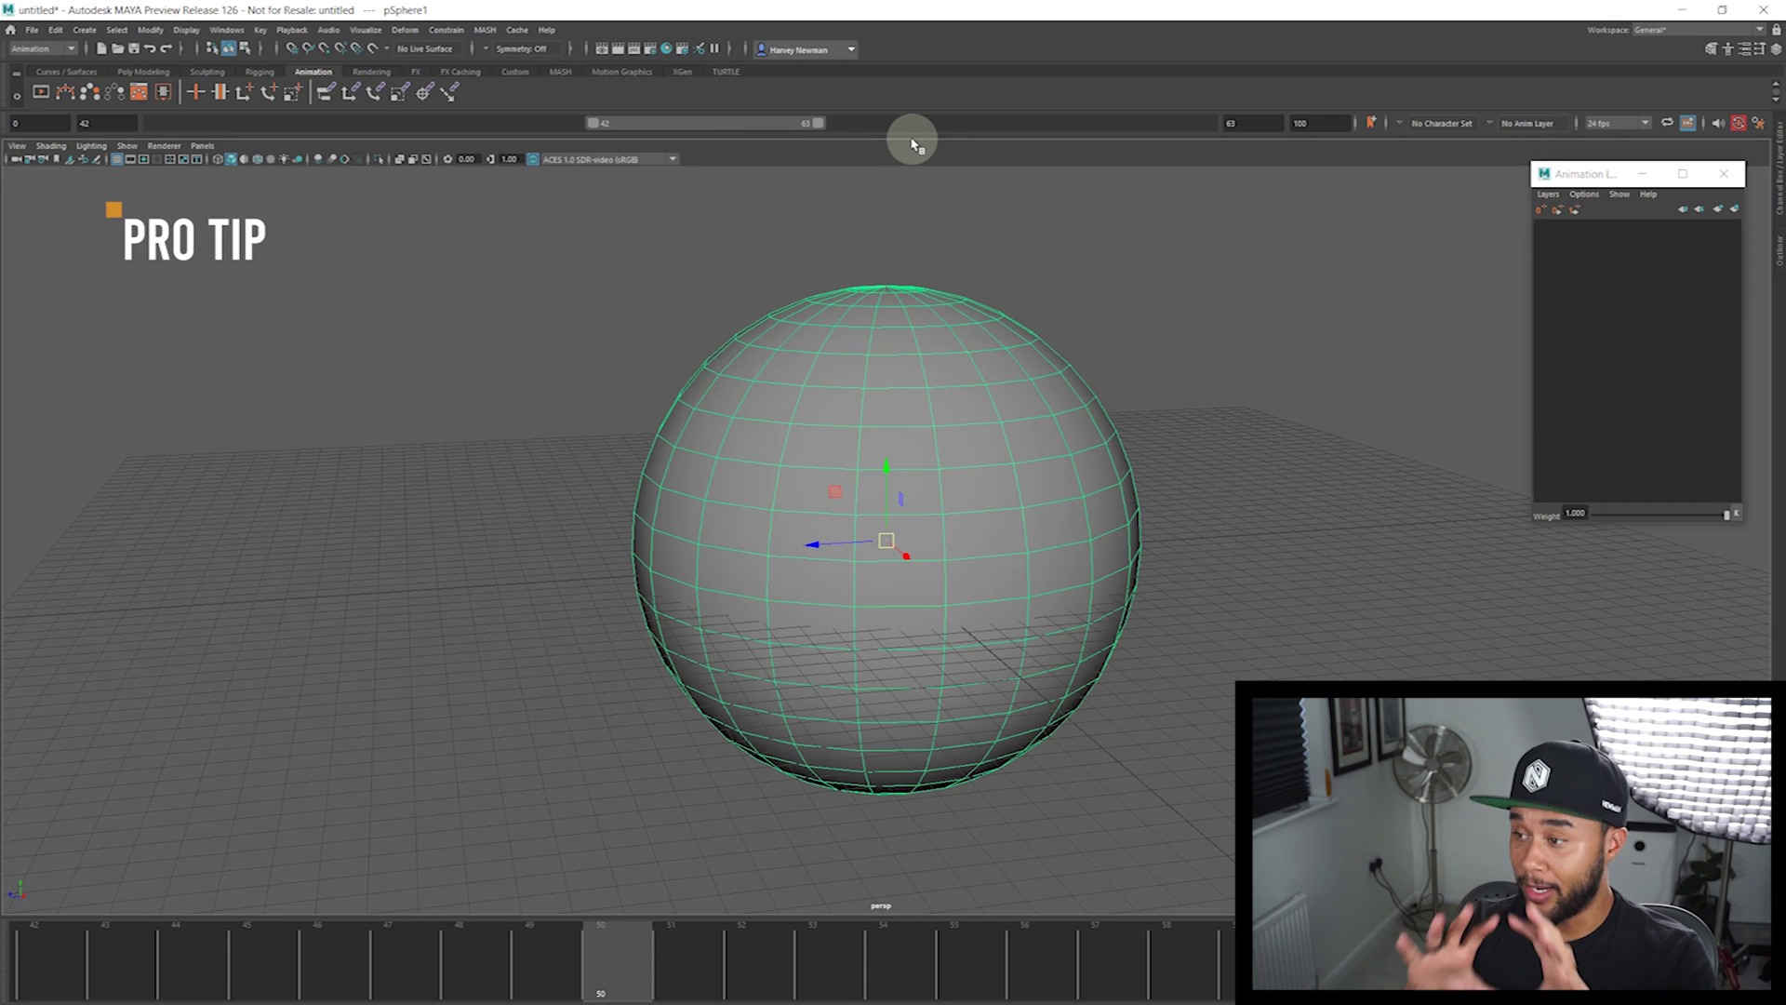
{"action": "left_click", "coordinate": [1670, 30]}
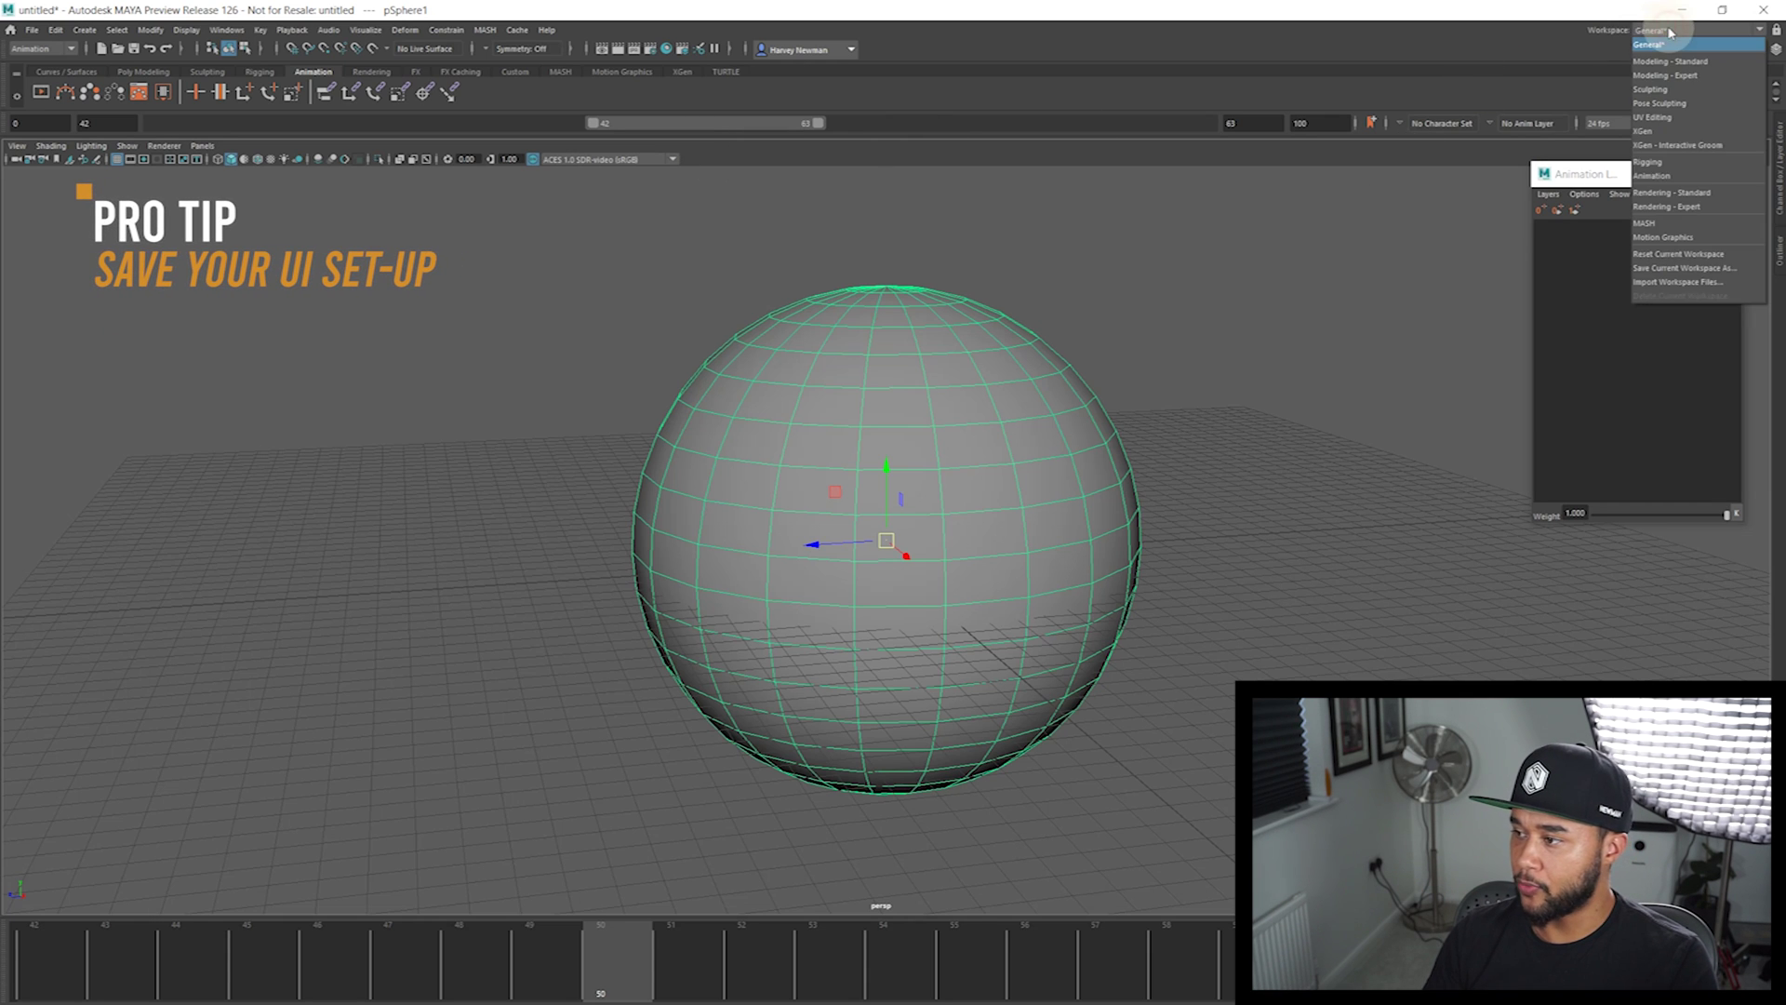
{"action": "left_click", "coordinate": [1730, 272]}
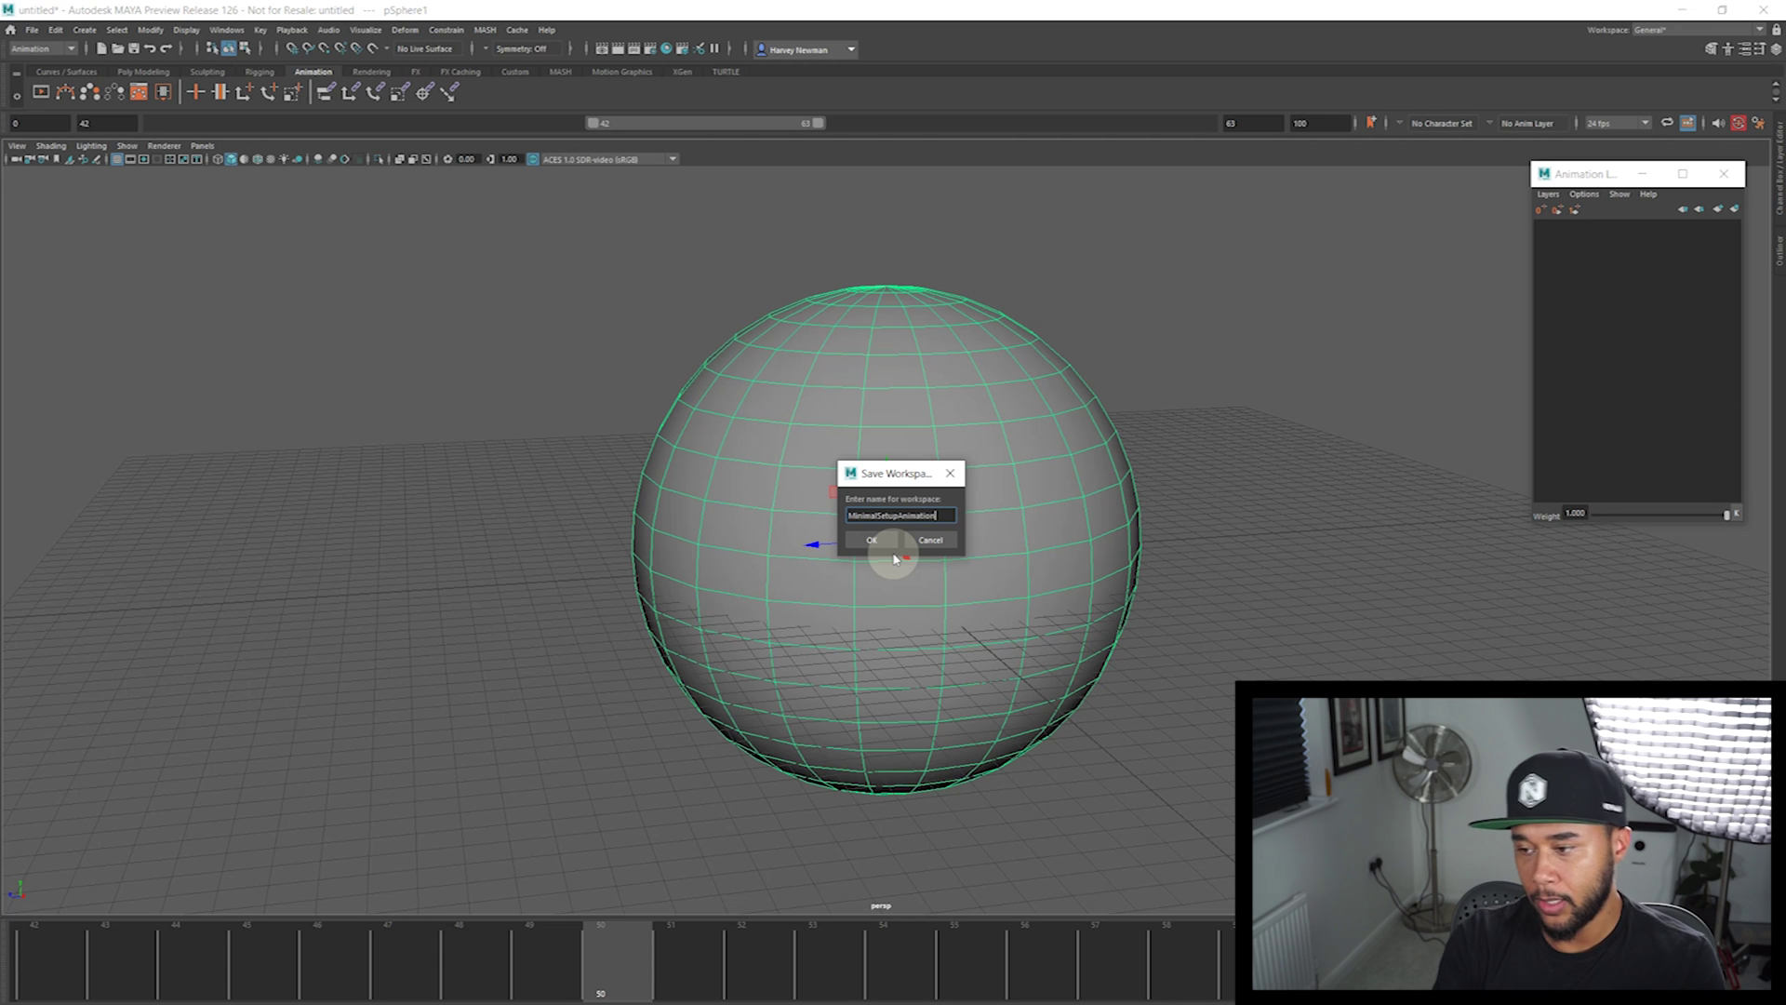
{"action": "left_click", "coordinate": [888, 543]}
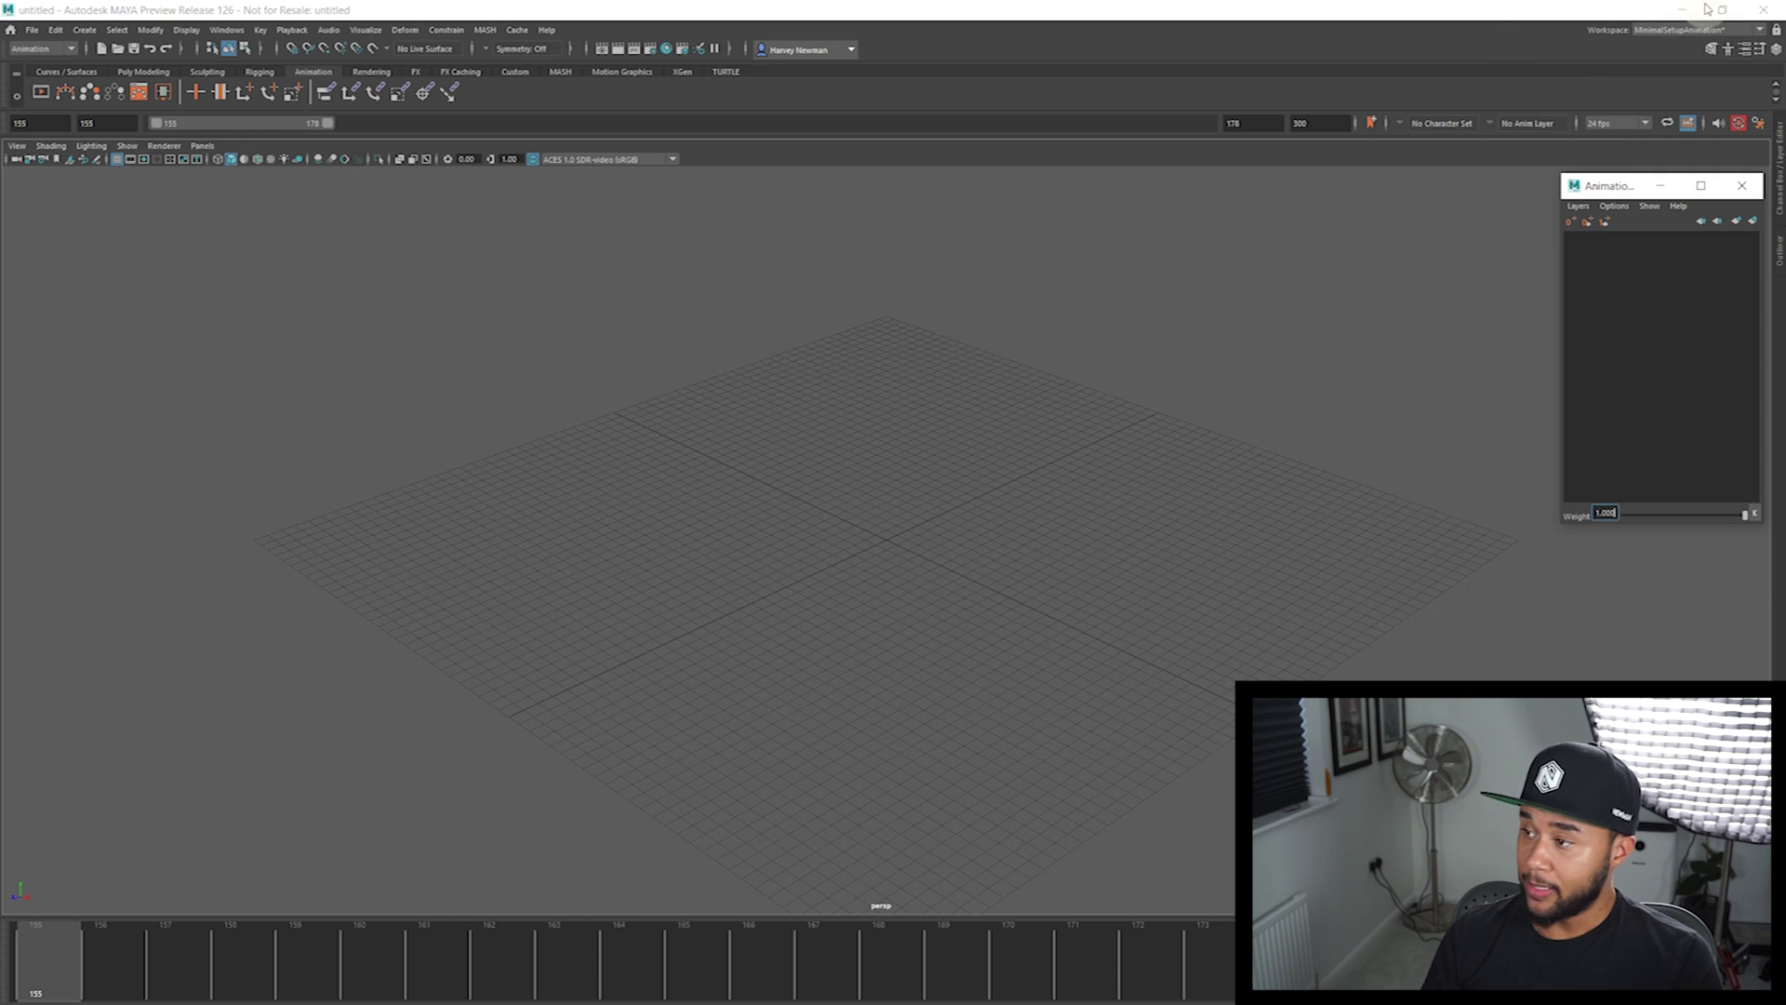
Check the list of available workspaces for the saved one and view the shelf options
{"action": "left_click", "coordinate": [1697, 31]}
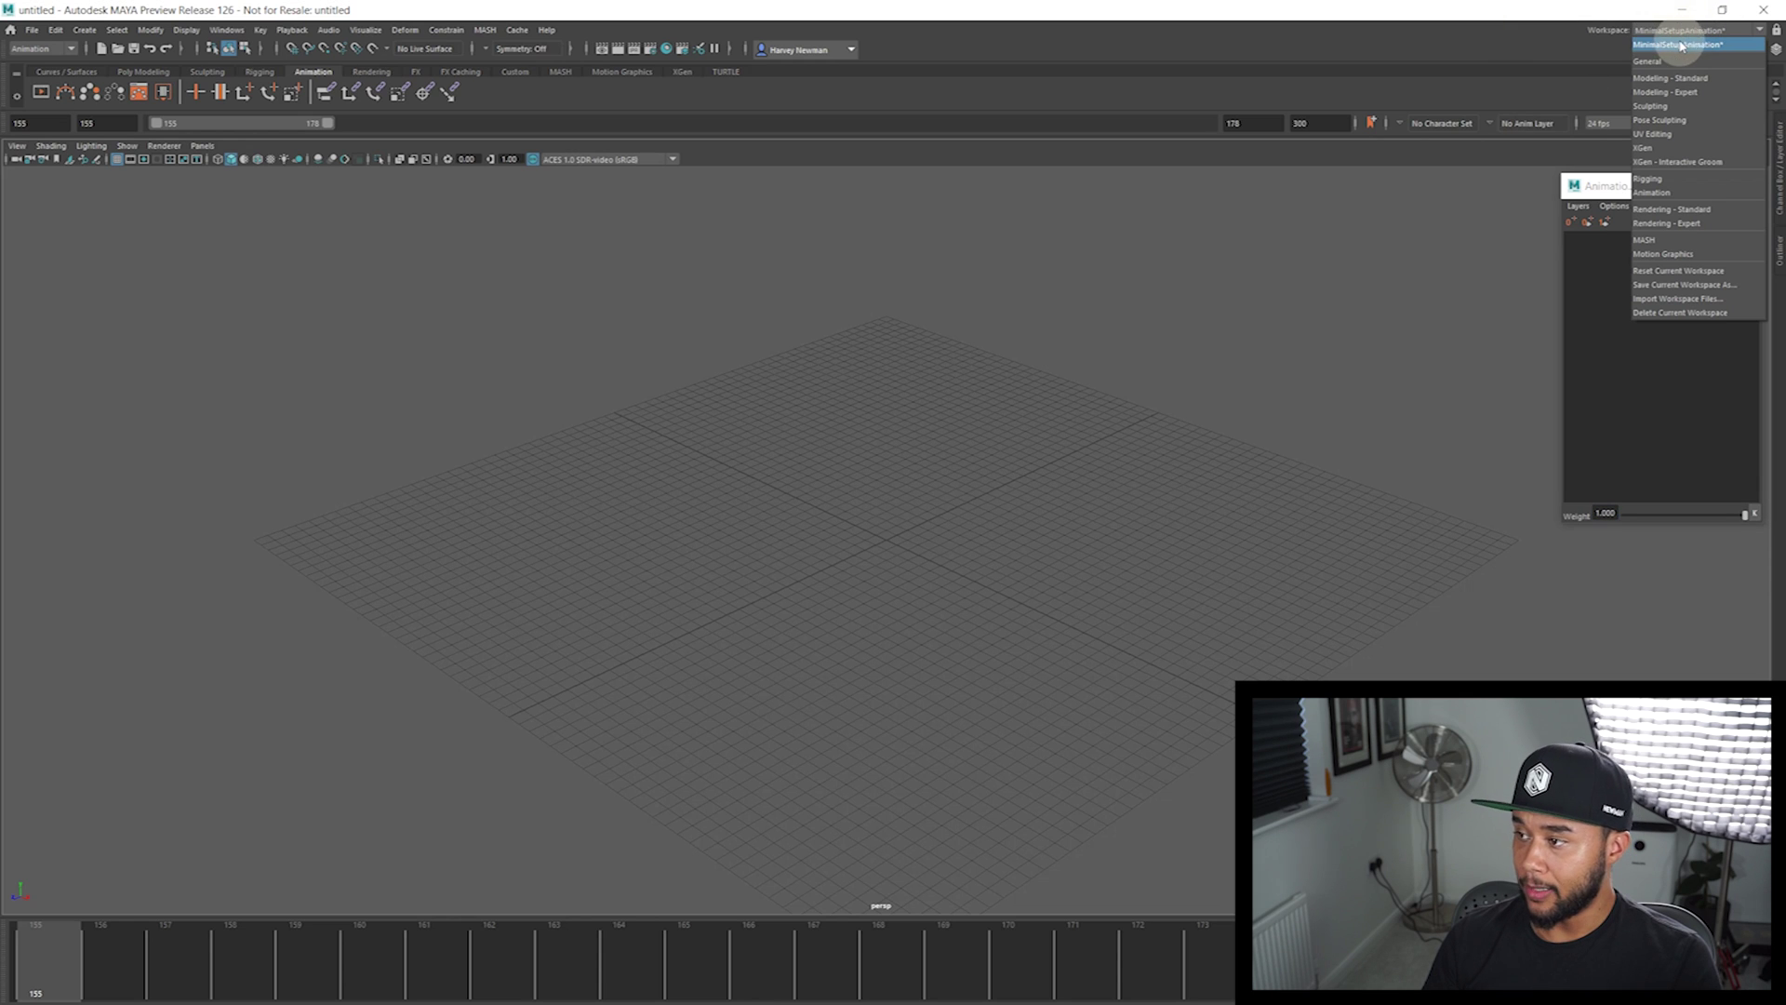
{"action": "left_click", "coordinate": [1442, 37]}
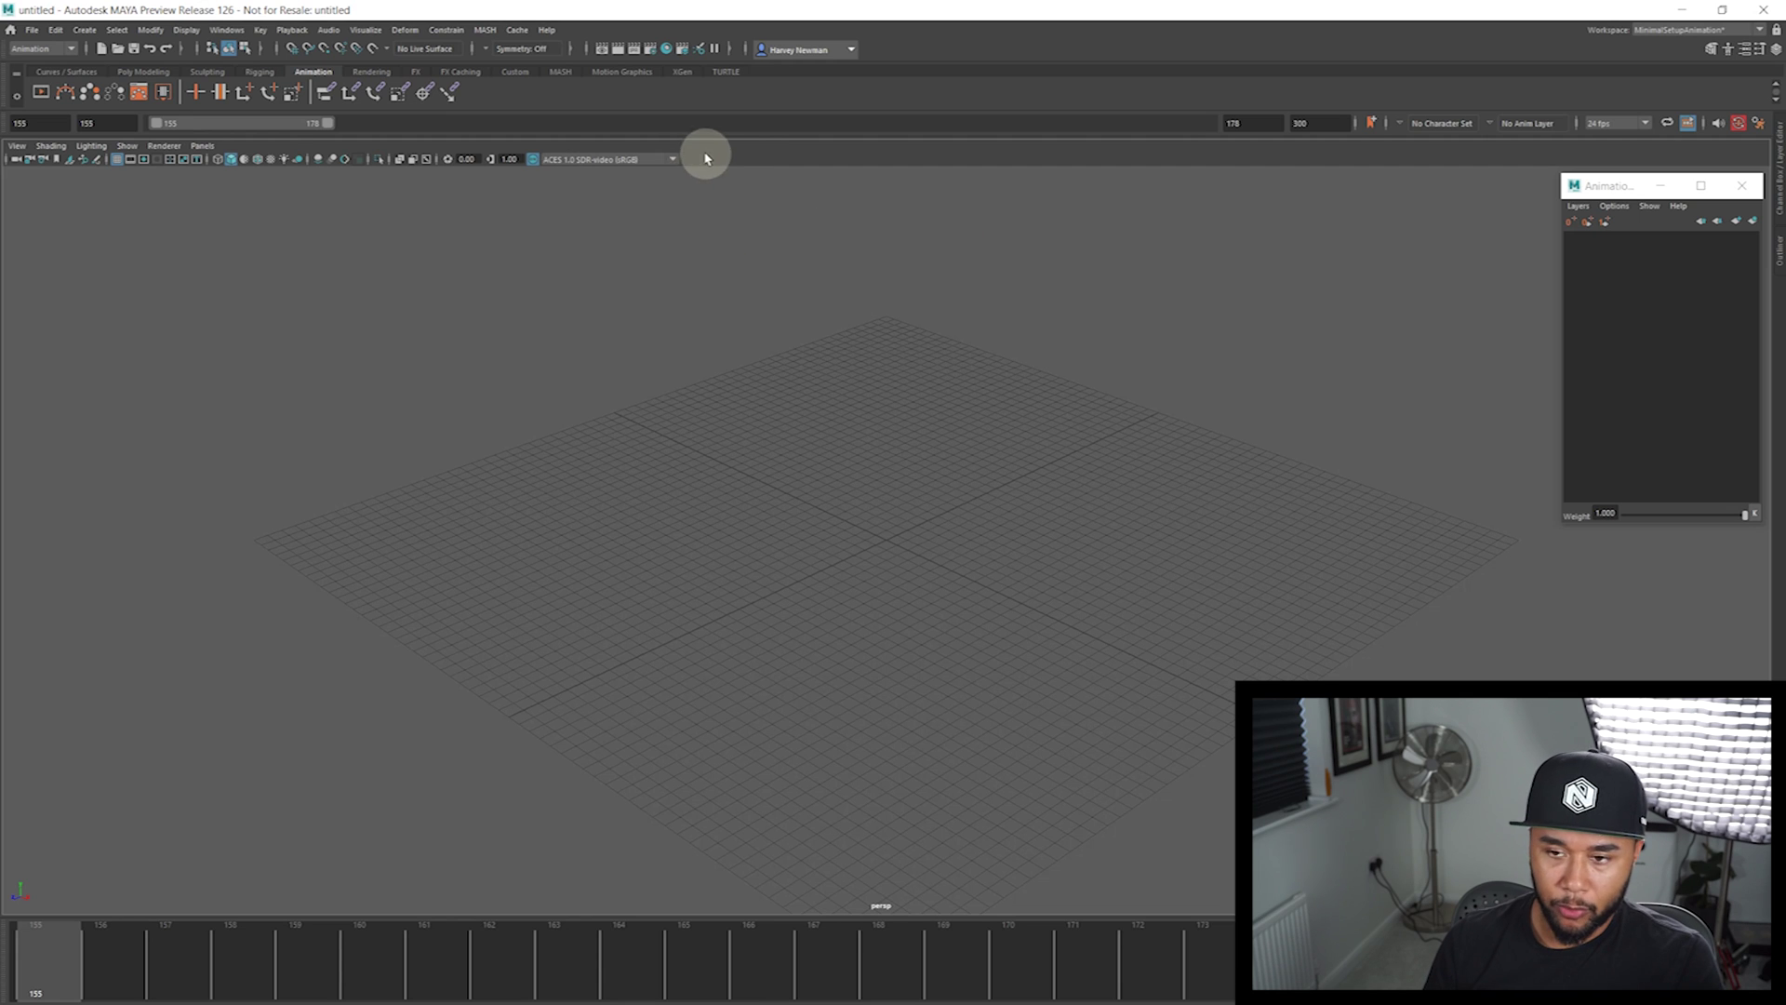
{"action": "left_click", "coordinate": [16, 96]}
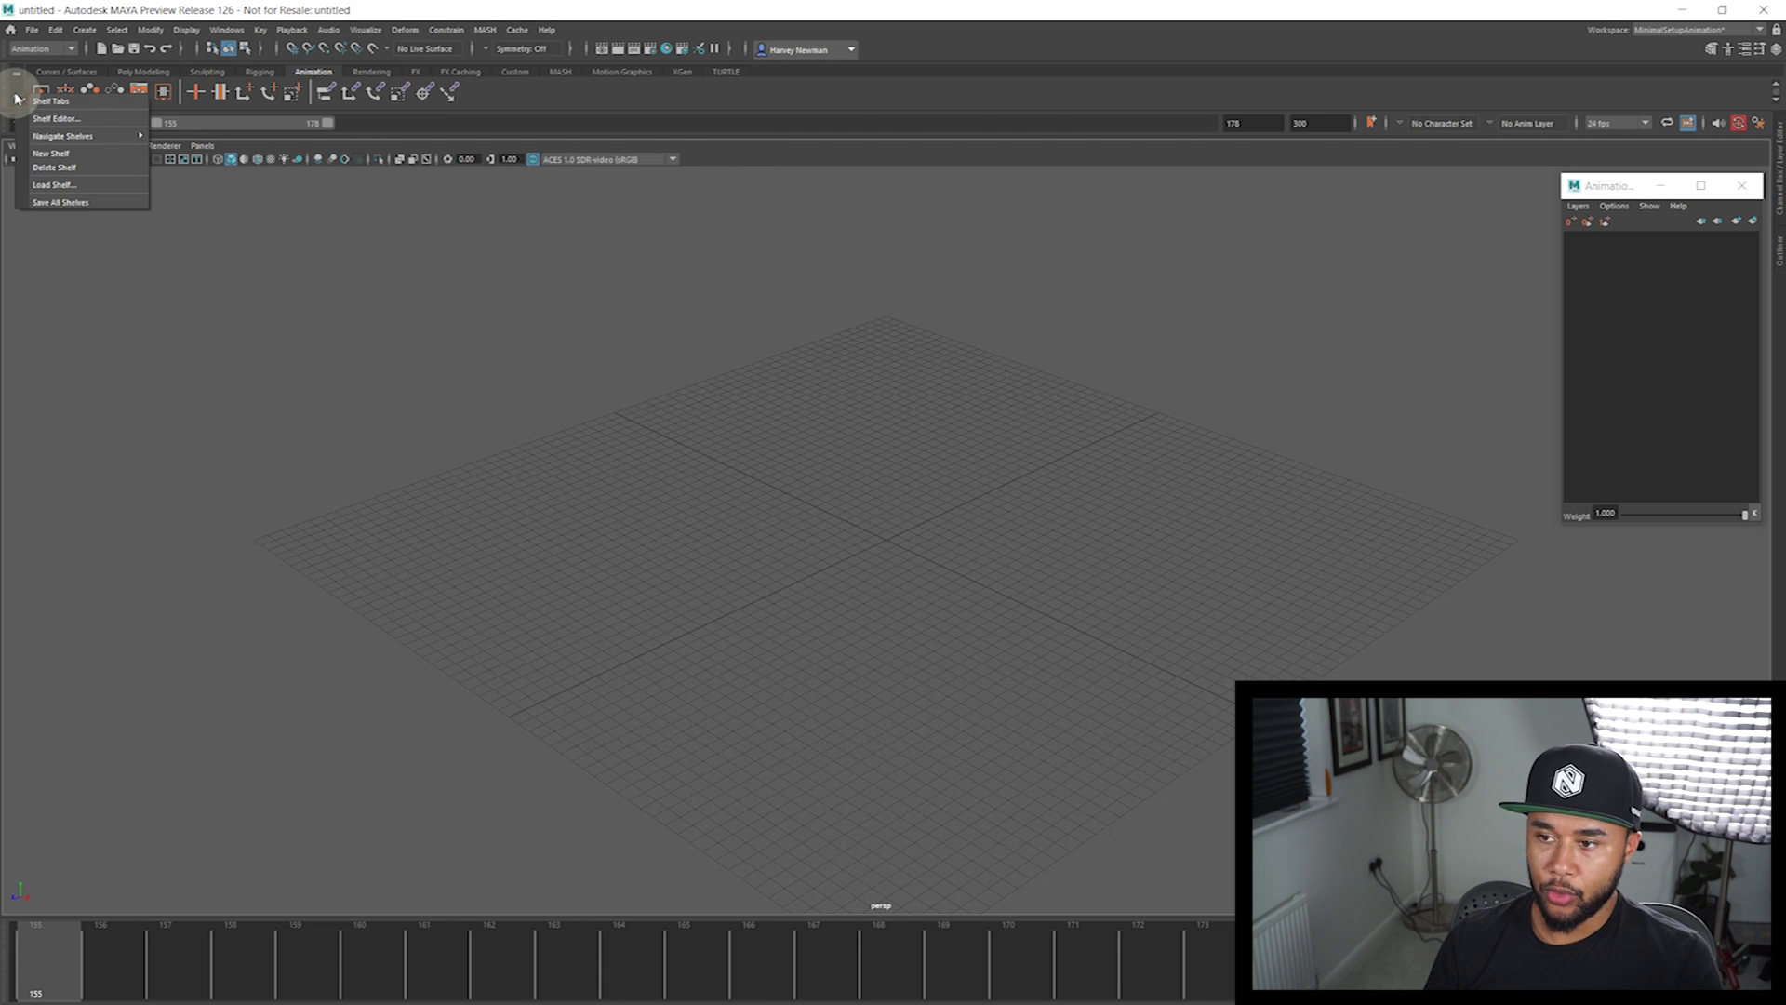
{"action": "left_click", "coordinate": [113, 54]}
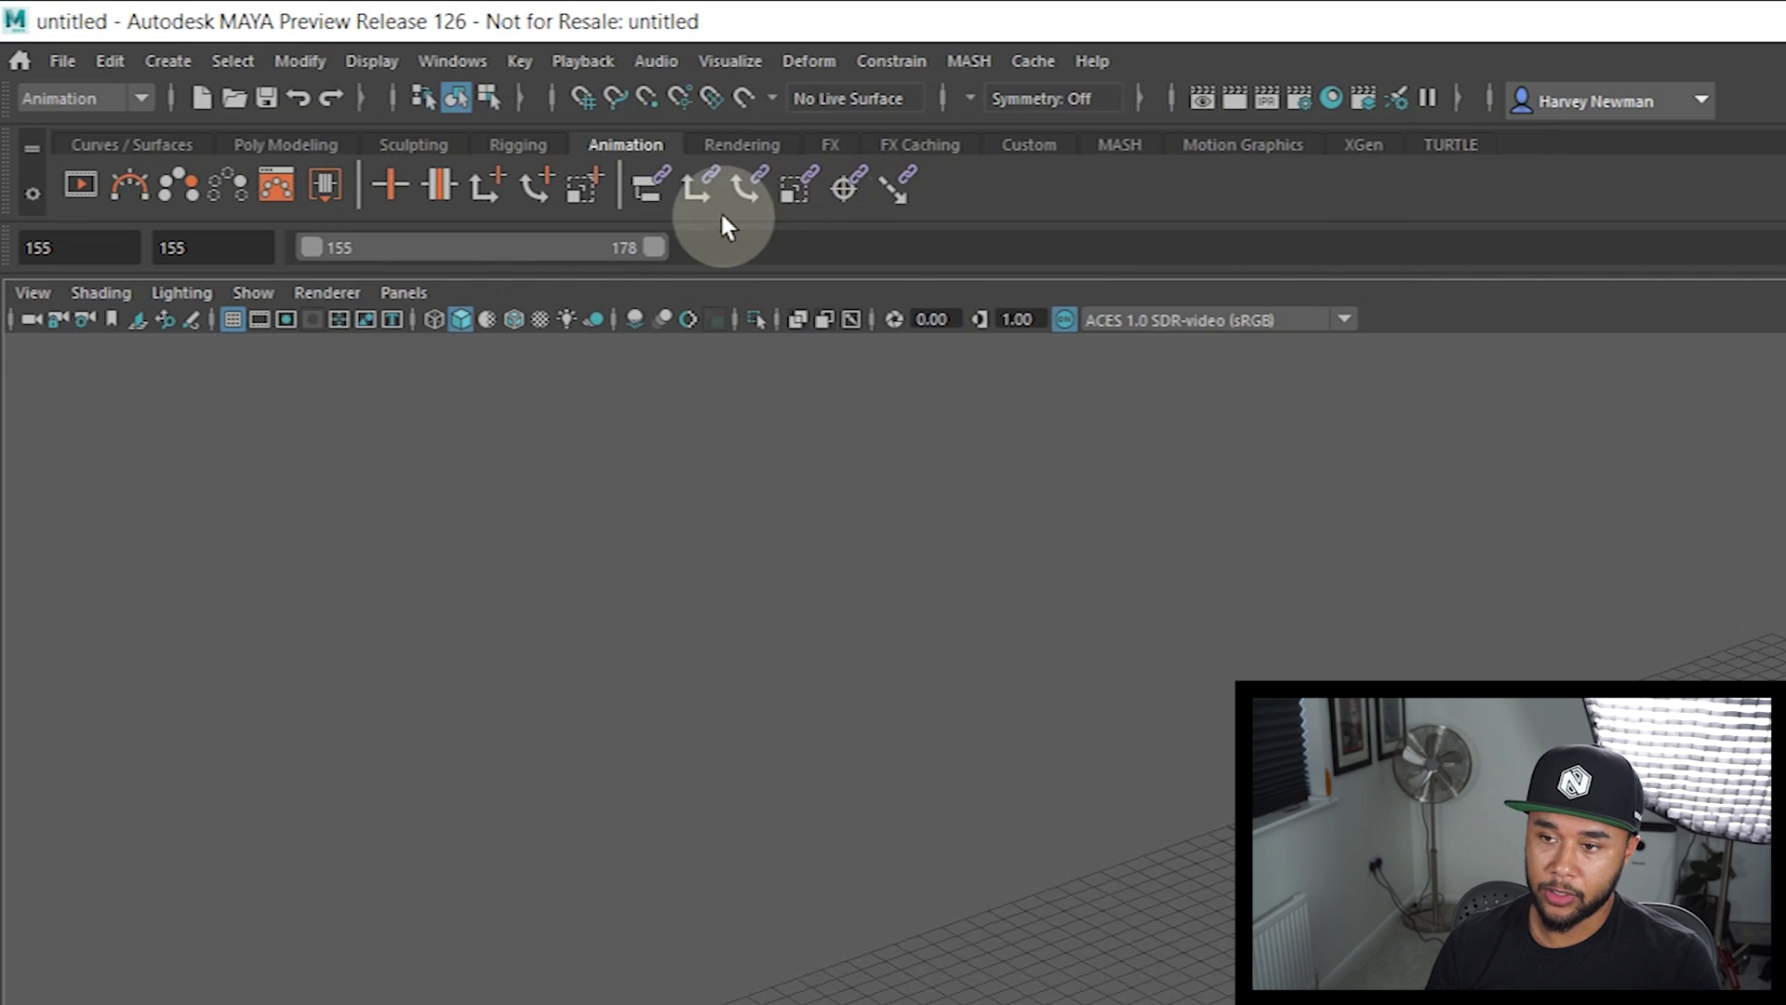
Look through the shelf tools for Poly Modeling, Curves / Surfaces, Rendering, FX, FX Caching, MASH and Motion Graphics
{"action": "left_click", "coordinate": [305, 145]}
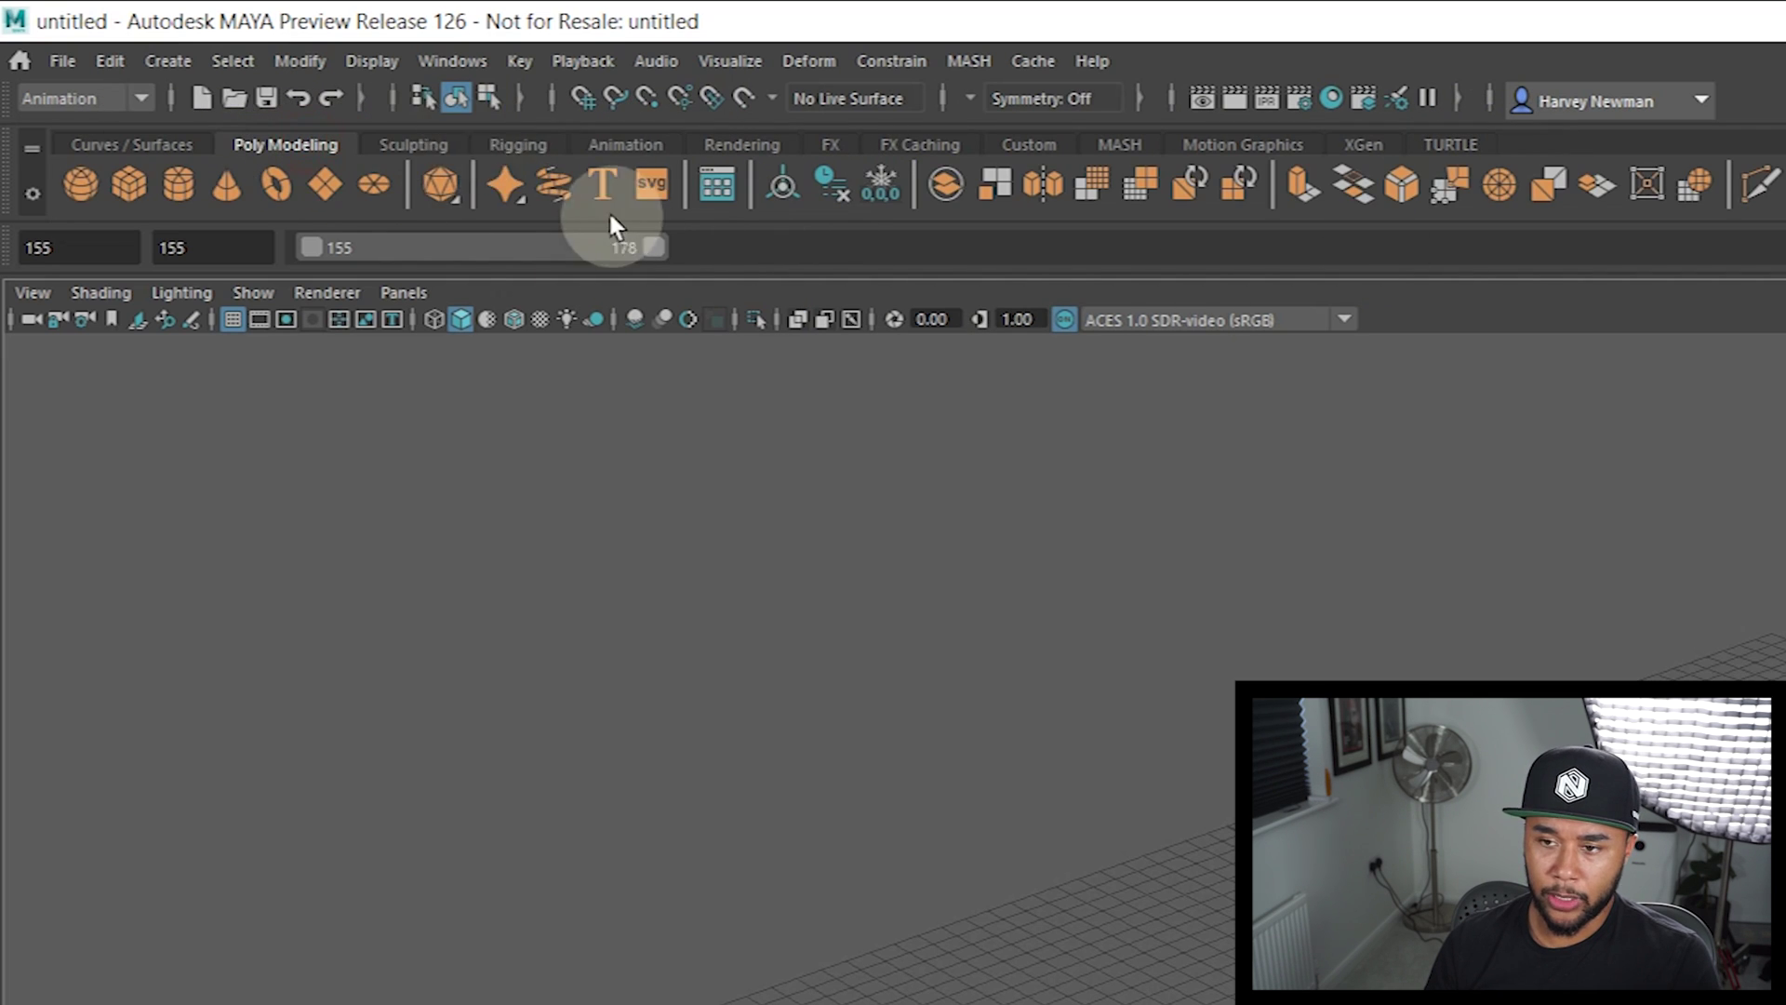
{"action": "left_click", "coordinate": [129, 144]}
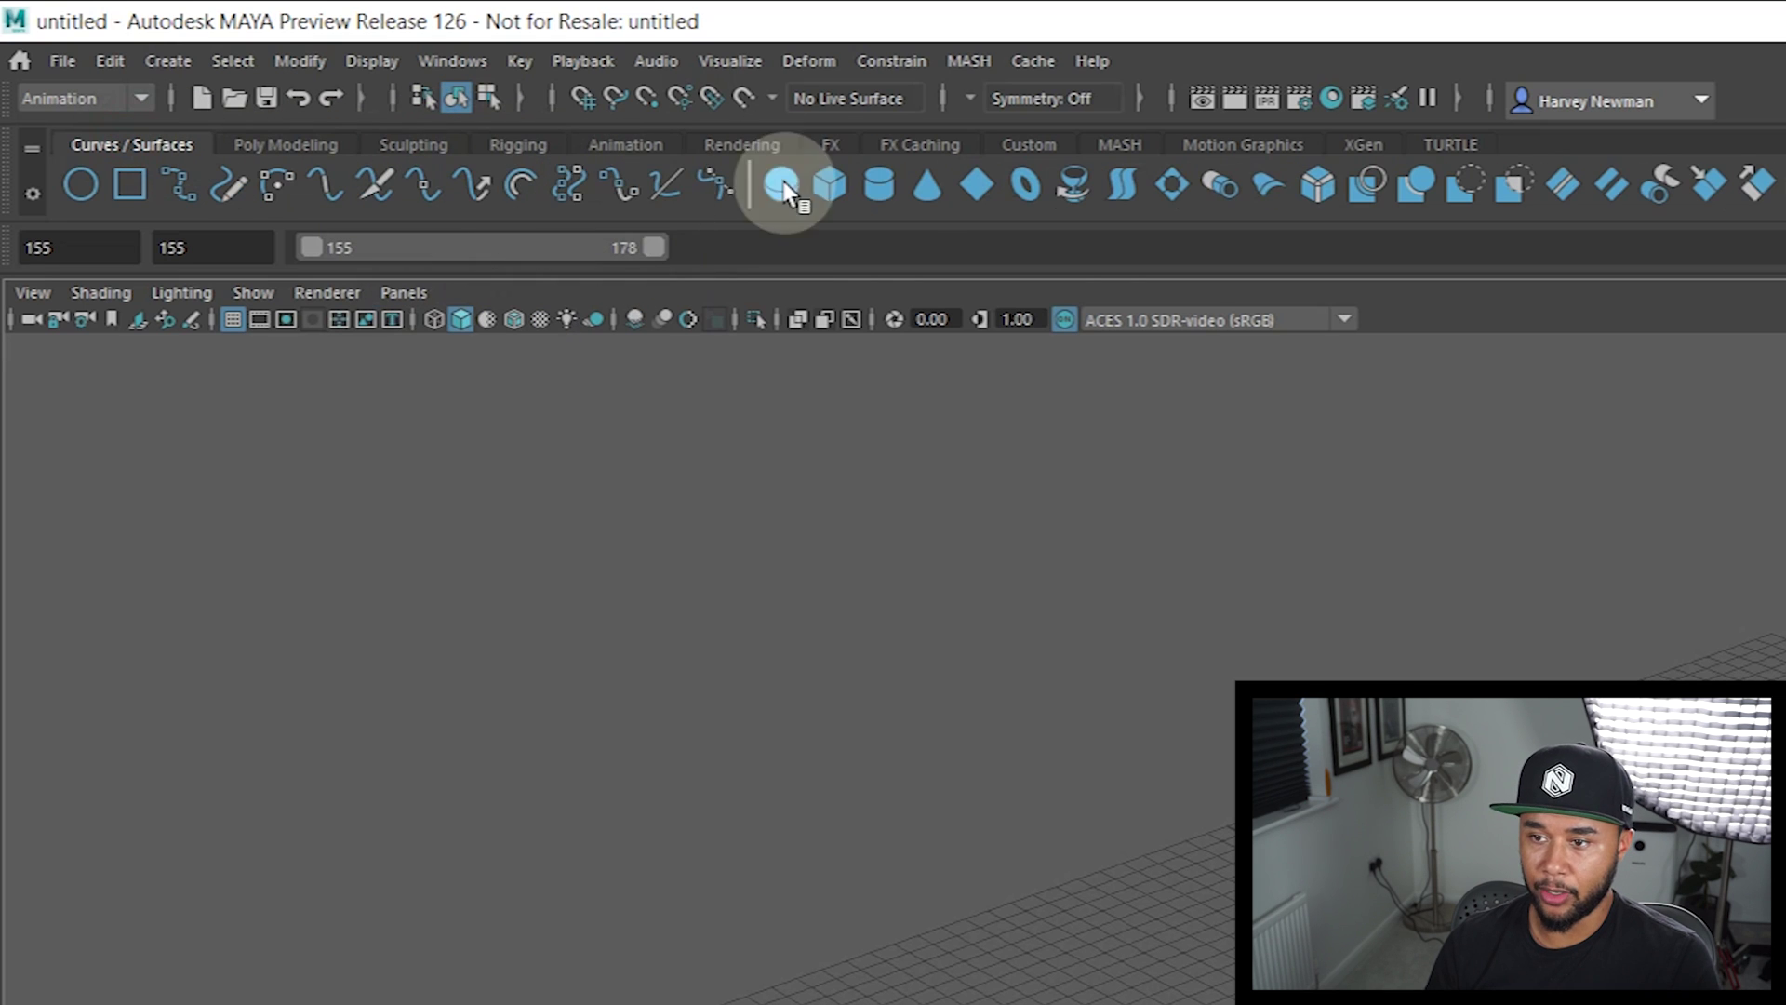
{"action": "left_click", "coordinate": [757, 137]}
{"action": "left_click", "coordinate": [832, 144]}
{"action": "left_click", "coordinate": [945, 145]}
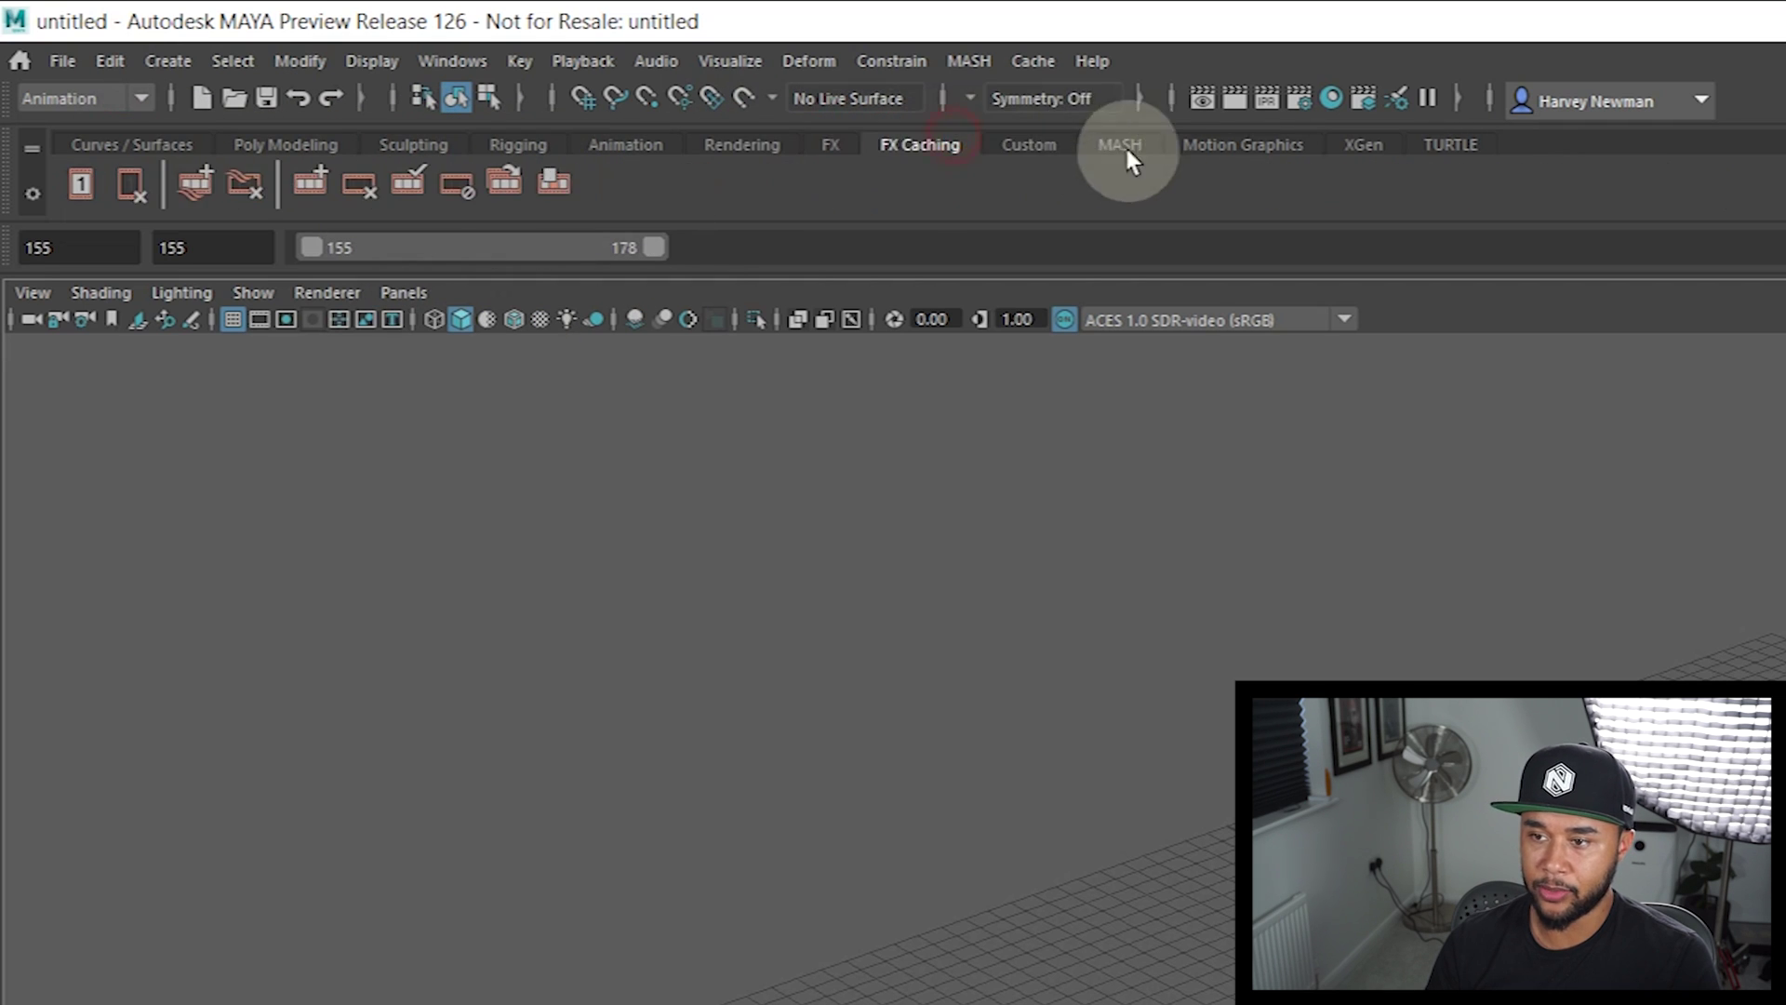
{"action": "left_click", "coordinate": [724, 147]}
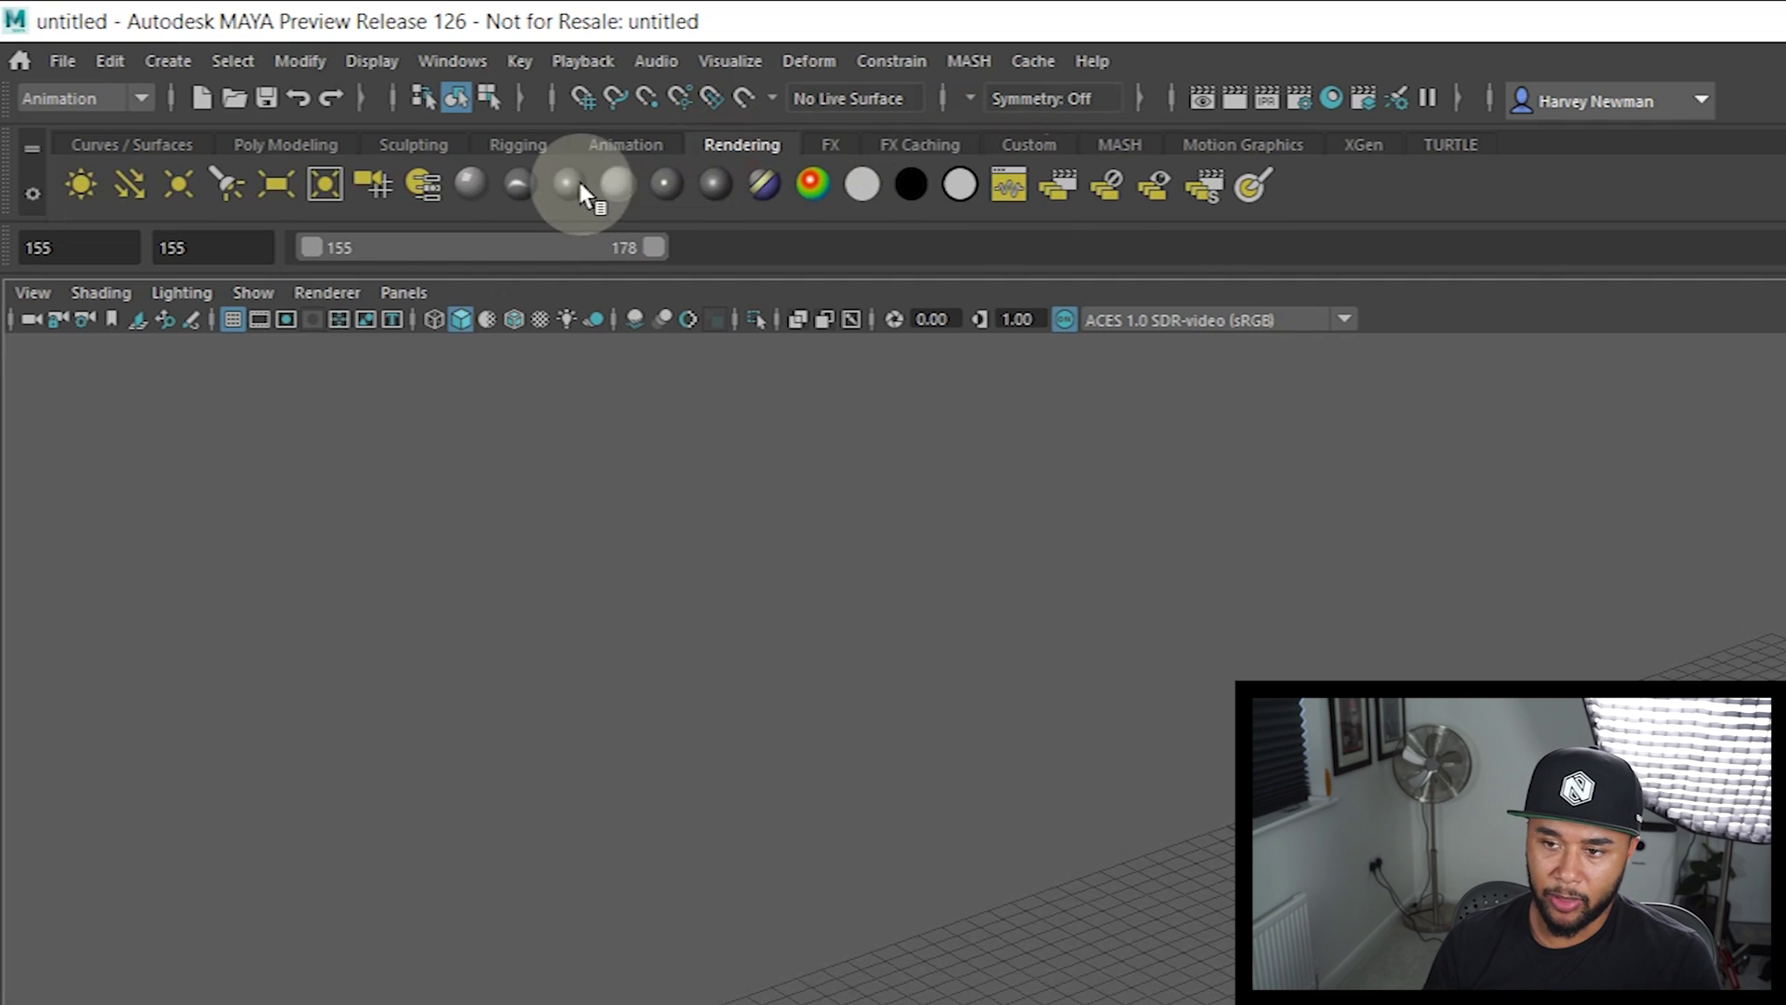
{"action": "left_click", "coordinate": [916, 146]}
{"action": "left_click", "coordinate": [1118, 149]}
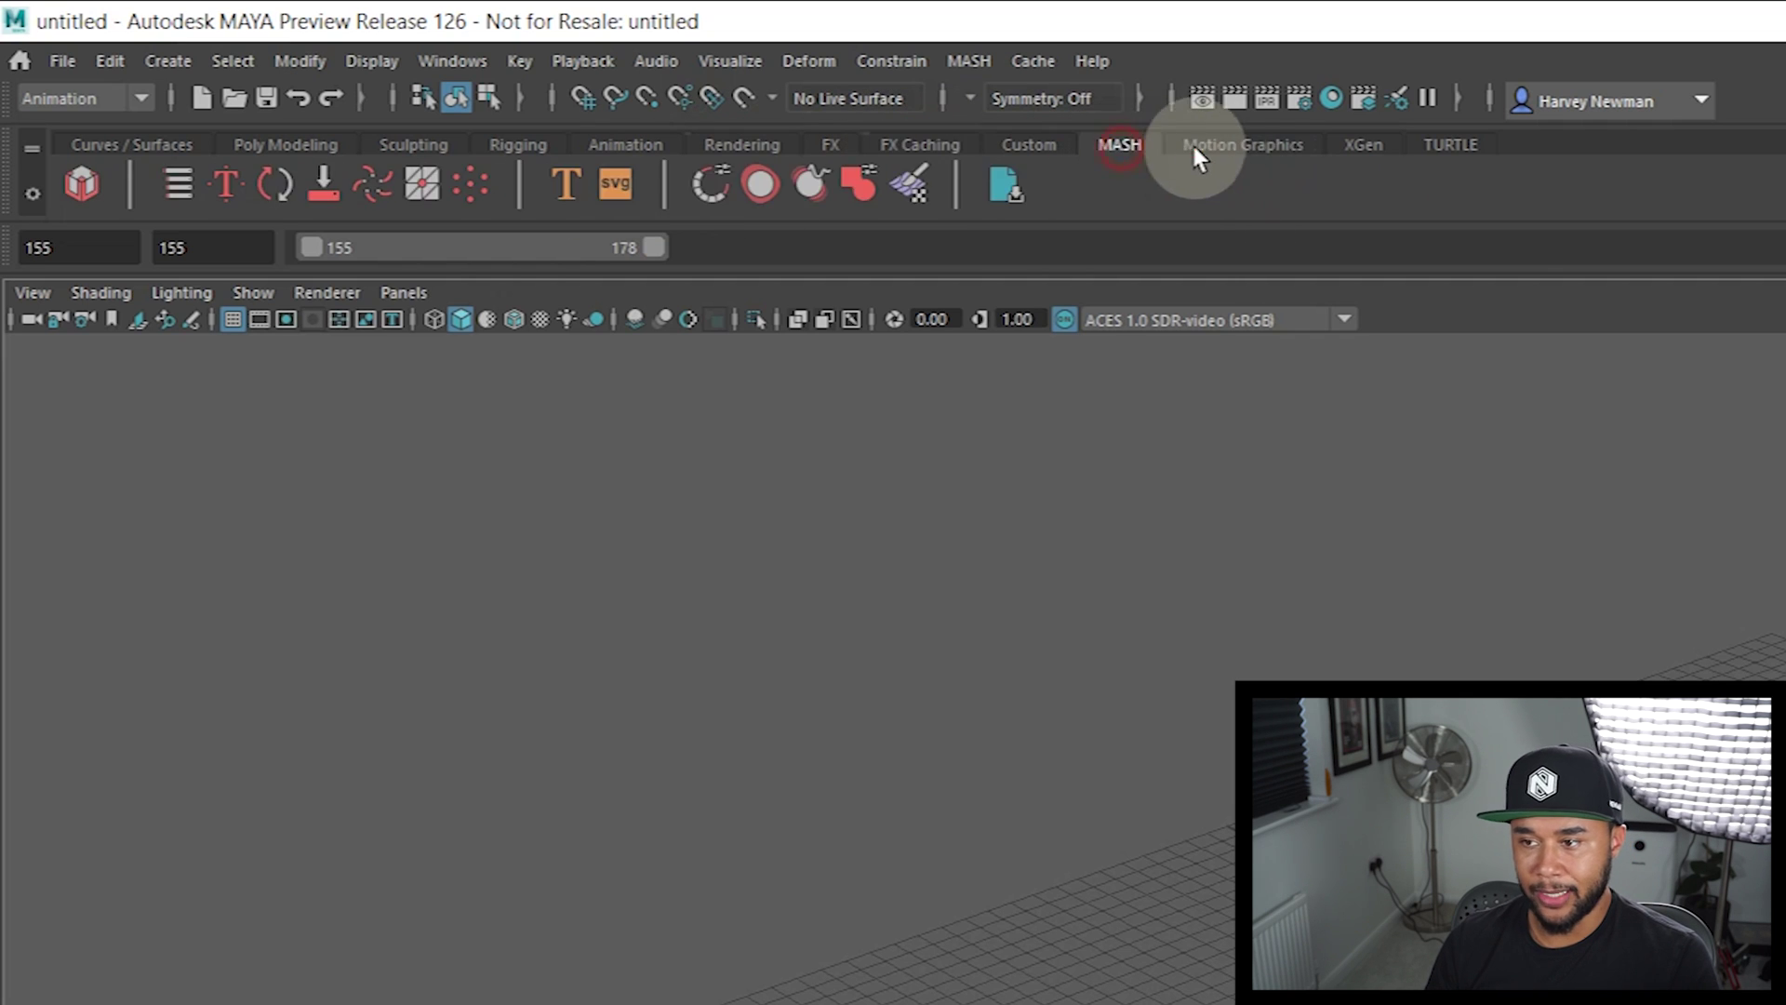
{"action": "left_click", "coordinate": [1242, 145]}
Open the Shelf Editor and delete the Curves / Surfaces shelf
{"action": "left_click", "coordinate": [31, 149]}
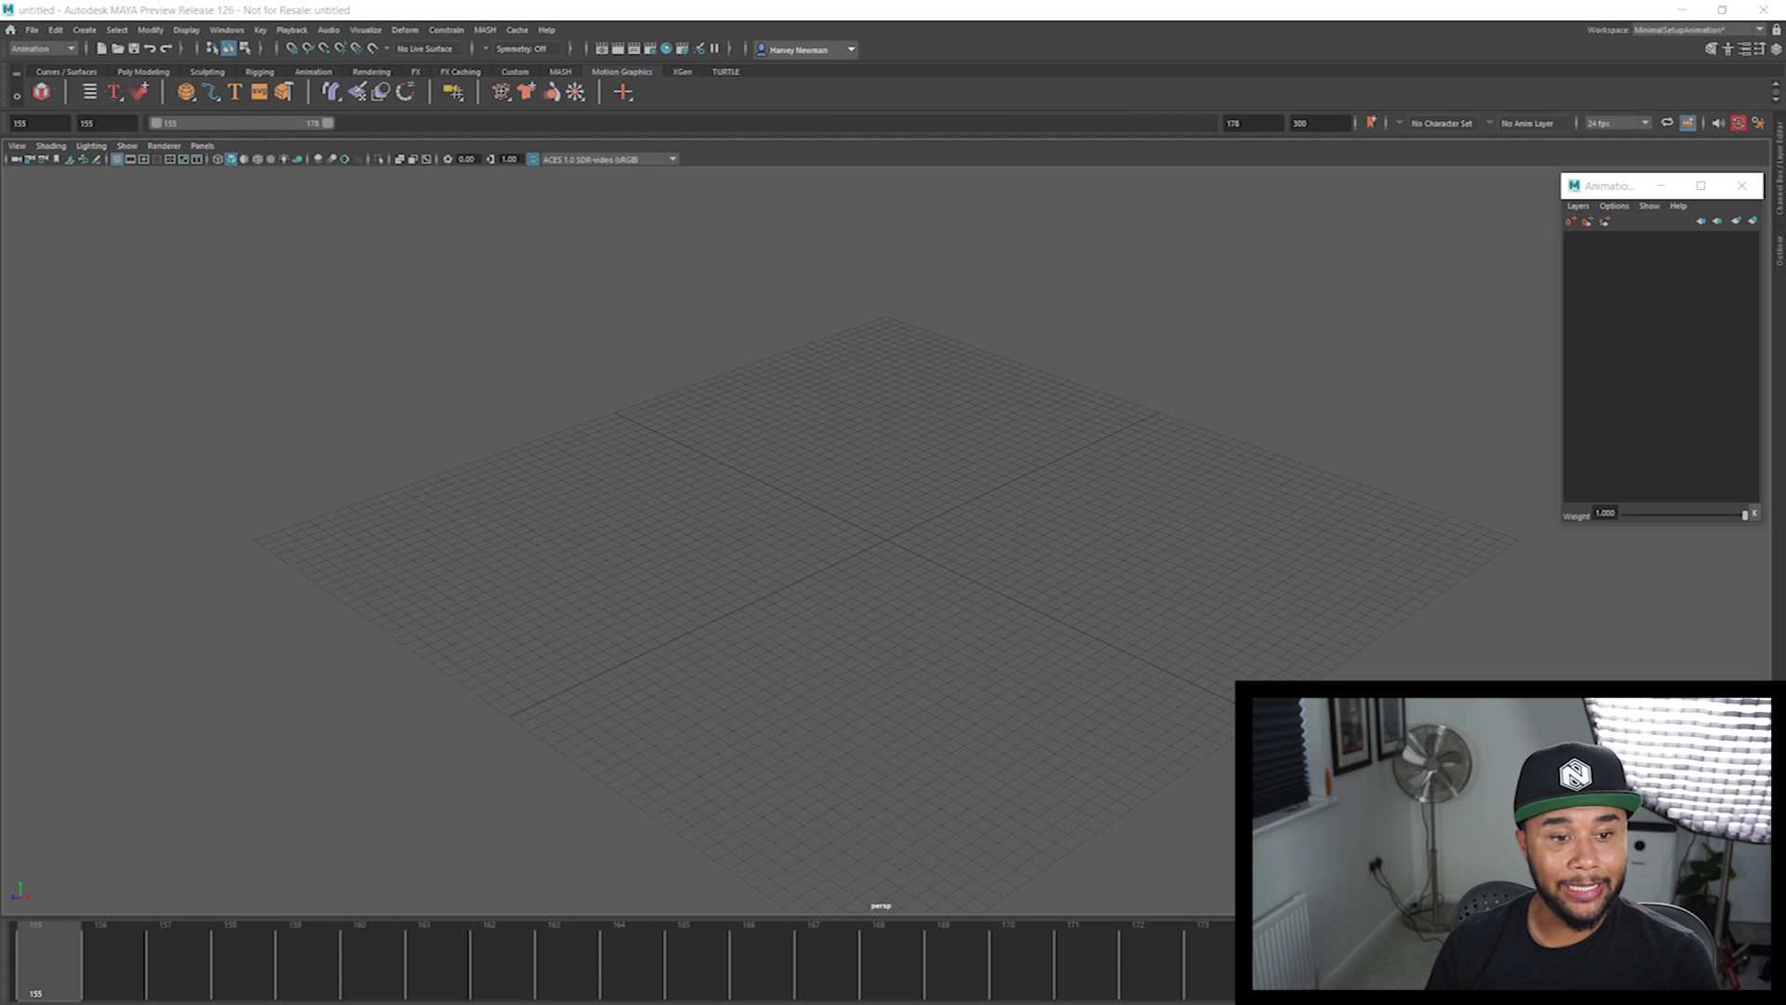
{"action": "left_click_drag", "start_coordinate": [5, 213], "coordinate": [220, 220]}
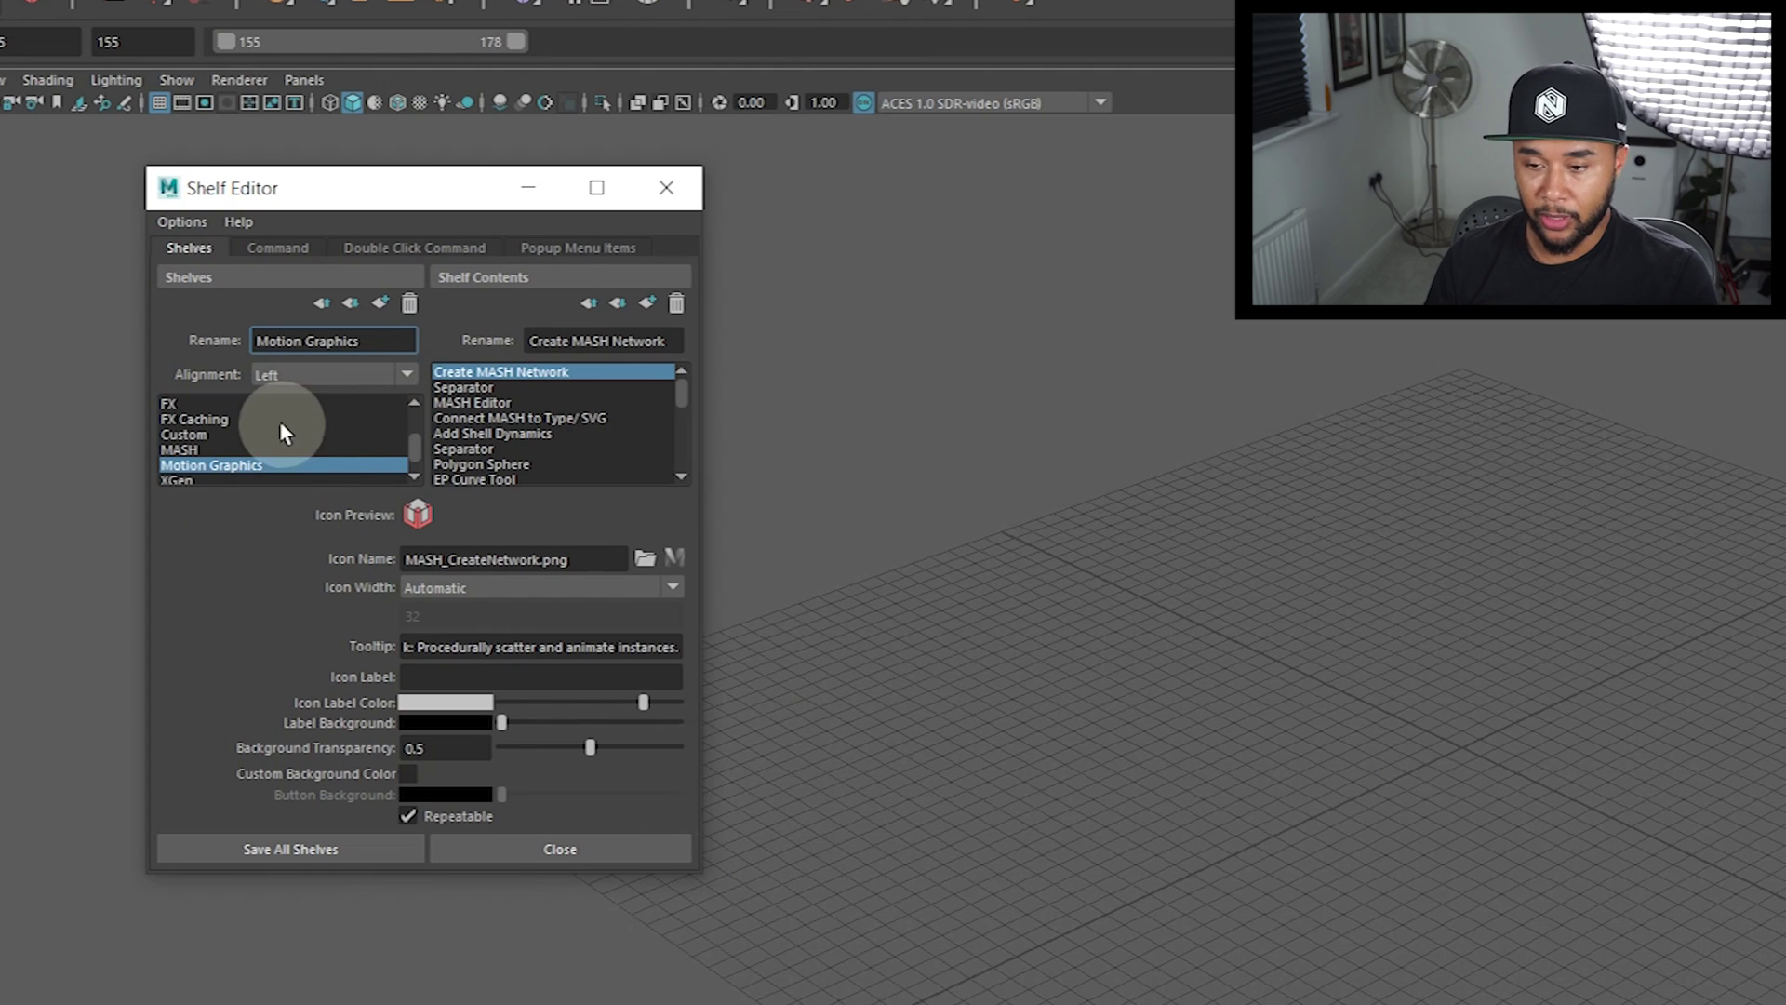
{"action": "left_click", "coordinate": [186, 336]}
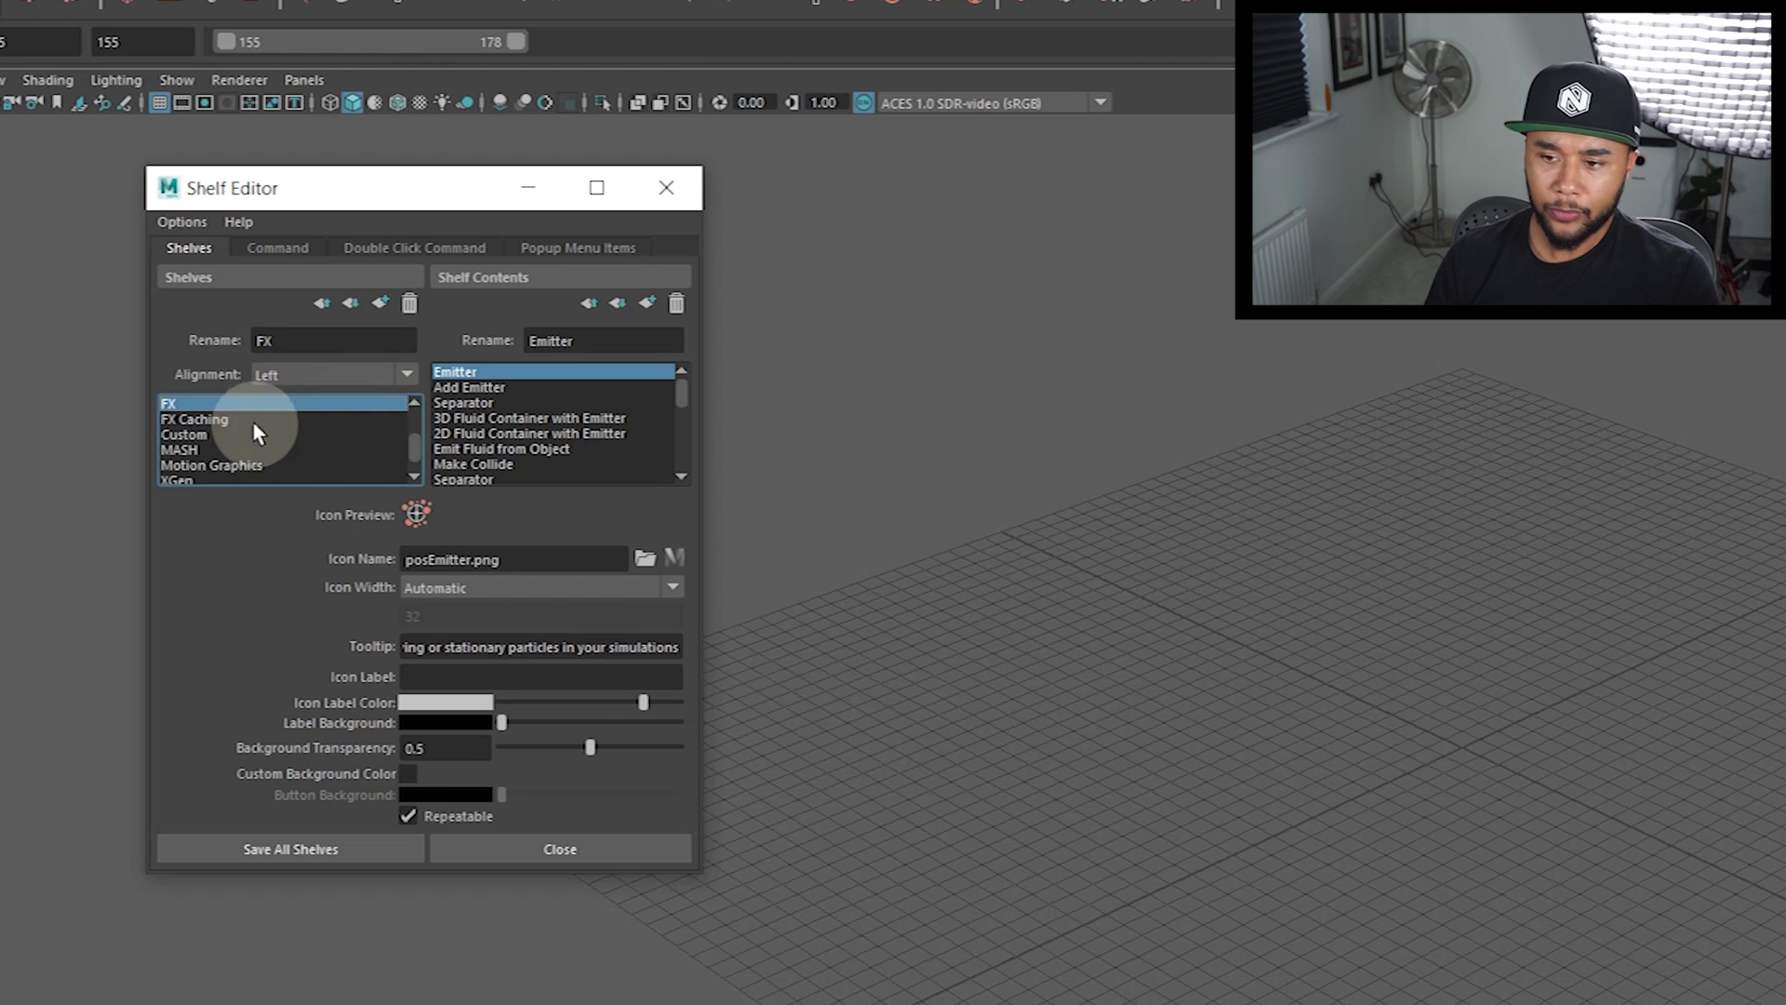
{"action": "scroll", "coordinate": [322, 411], "scroll_direction": "up", "scroll_amount": 2}
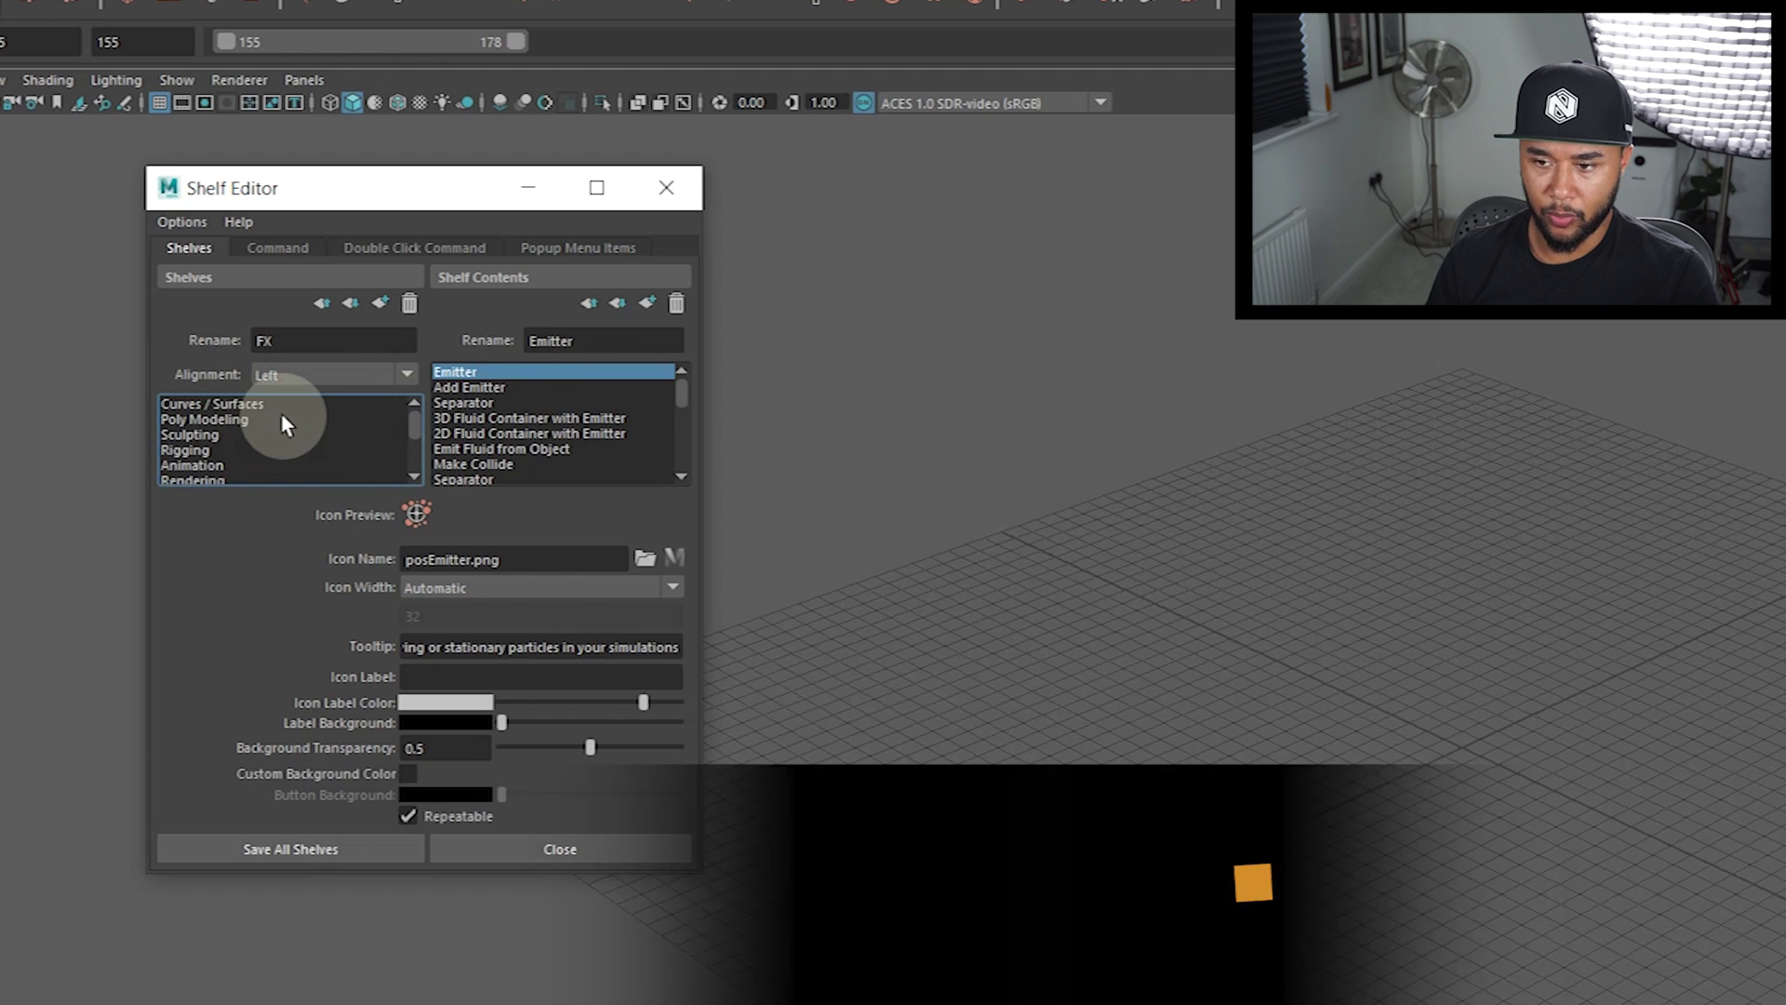
{"action": "scroll", "coordinate": [281, 428], "scroll_direction": "down", "scroll_amount": 2}
{"action": "scroll", "coordinate": [295, 428], "scroll_direction": "up", "scroll_amount": 1}
{"action": "scroll", "coordinate": [292, 423], "scroll_direction": "up", "scroll_amount": 1}
{"action": "left_click", "coordinate": [288, 406]}
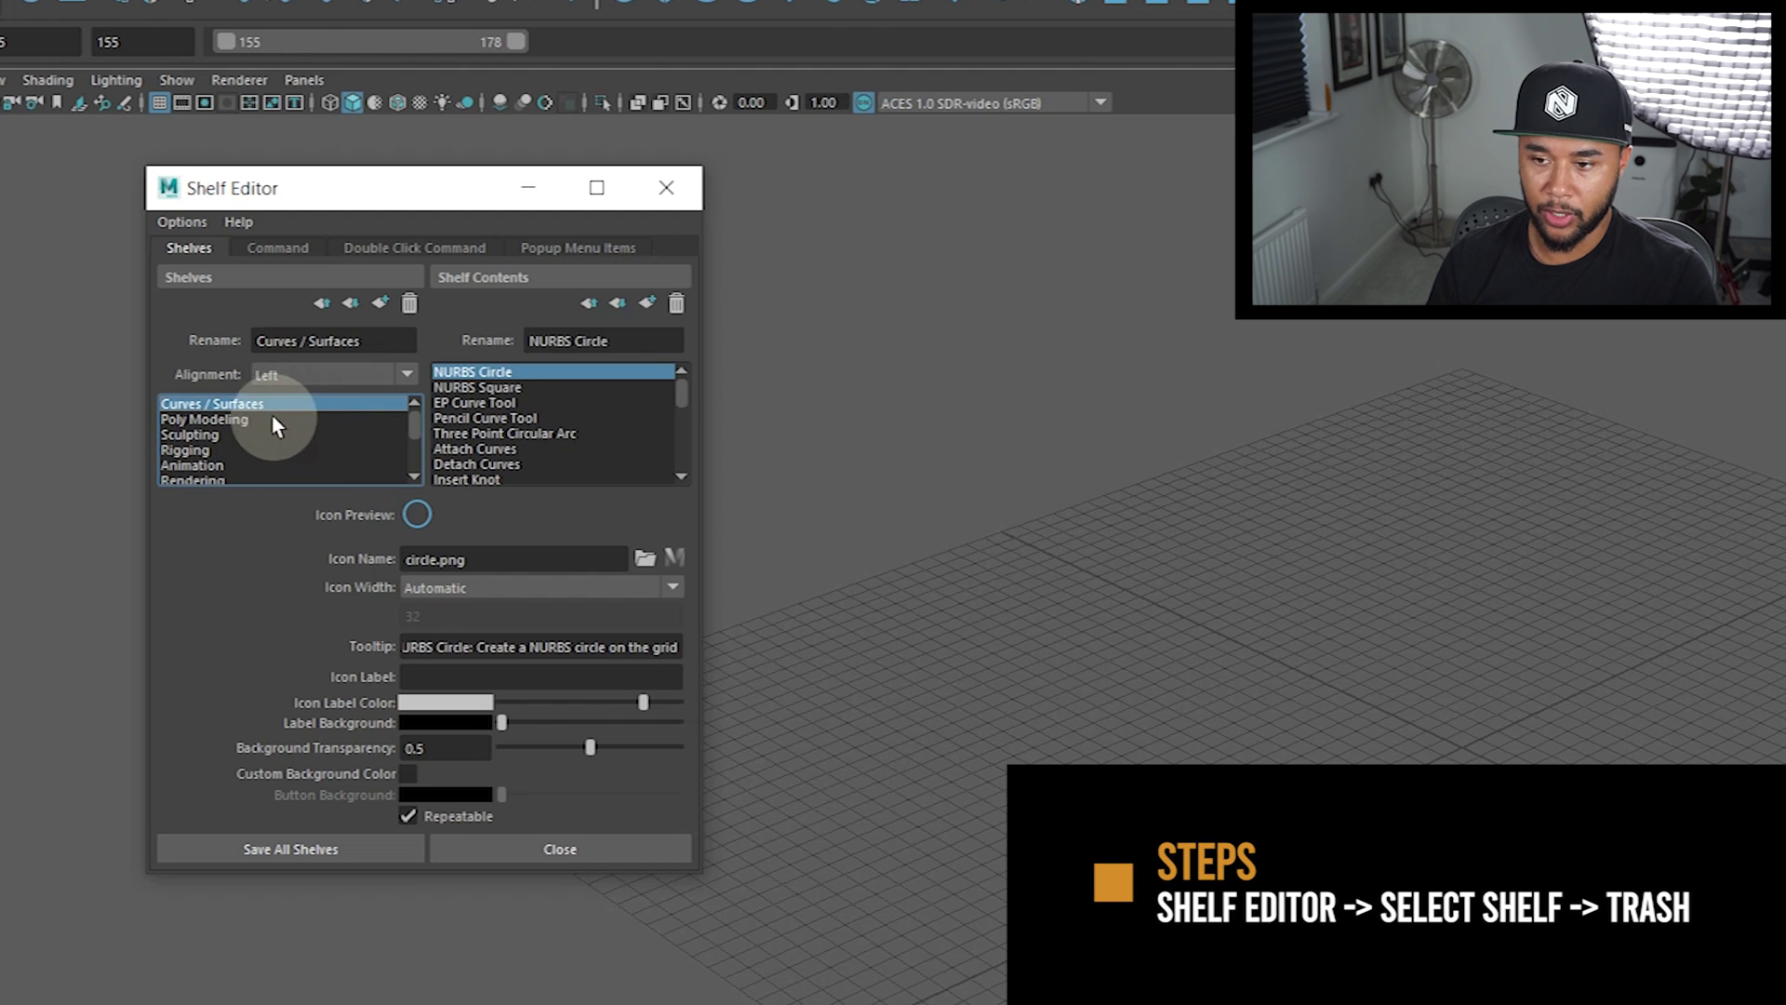
{"action": "left_click", "coordinate": [410, 307]}
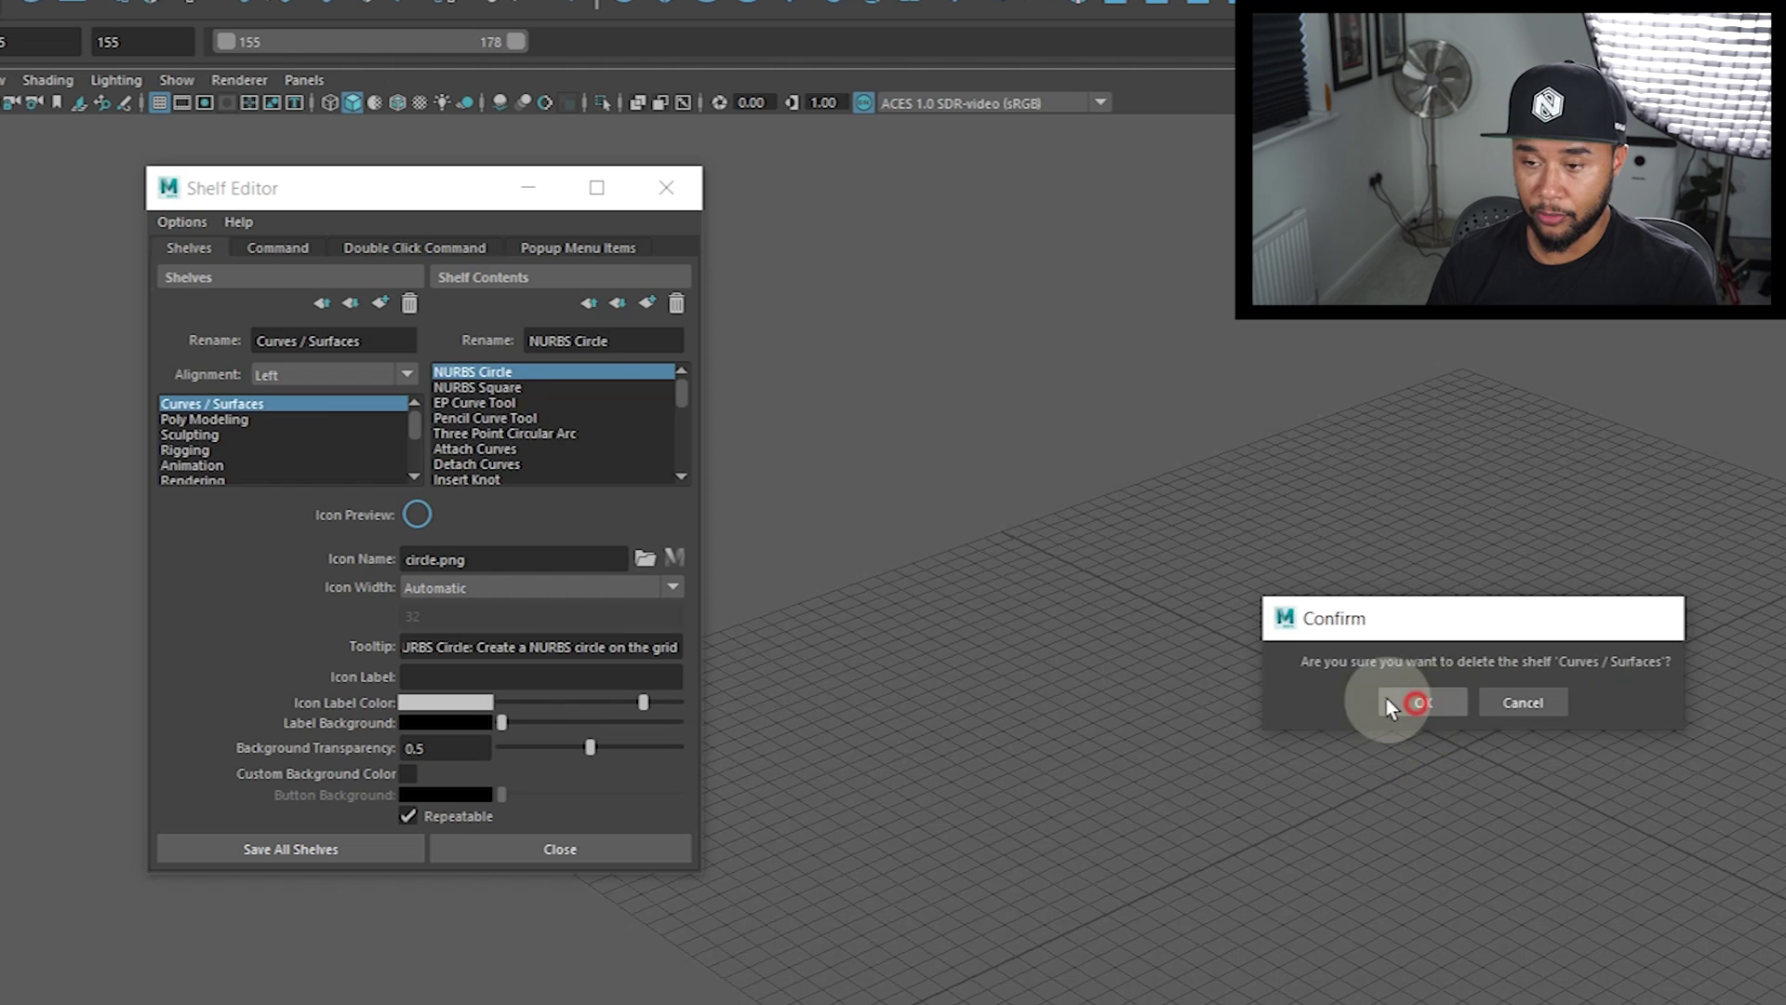
{"action": "left_click", "coordinate": [1391, 703]}
Delete the Poly Modeling, Sculpting and Rigging shelves in the Shelf Editor
{"action": "left_click", "coordinate": [409, 303]}
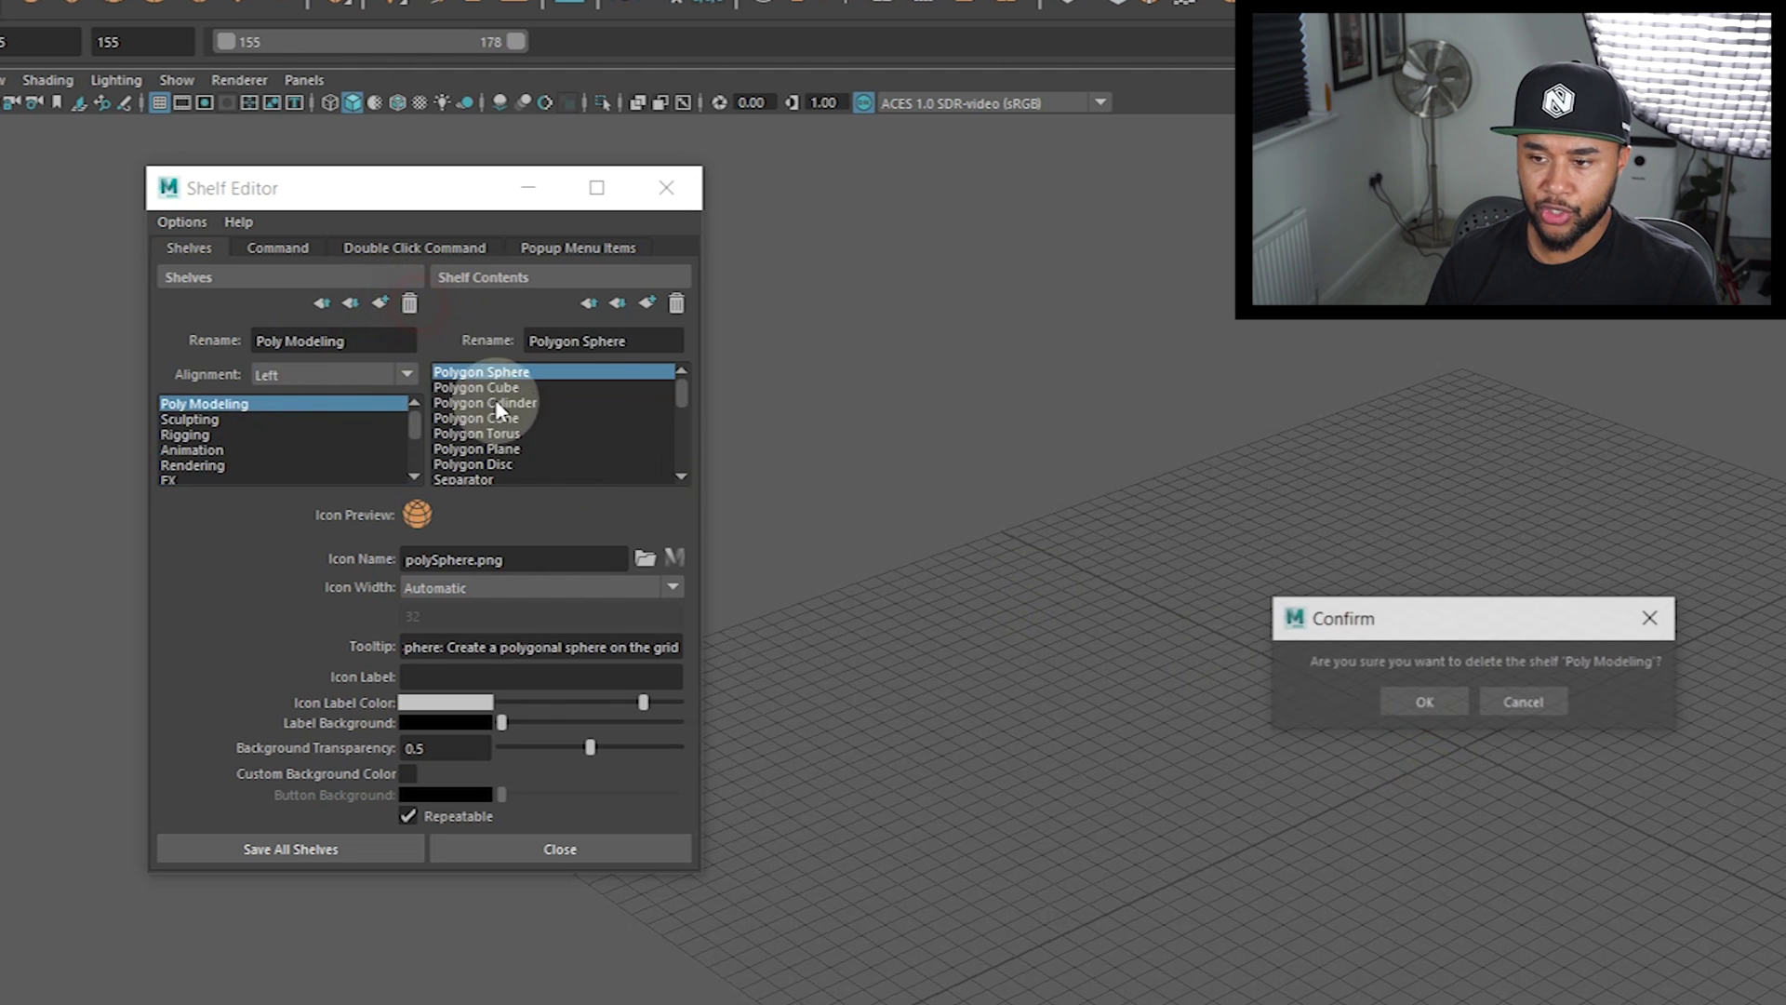
{"action": "left_click", "coordinate": [1391, 702]}
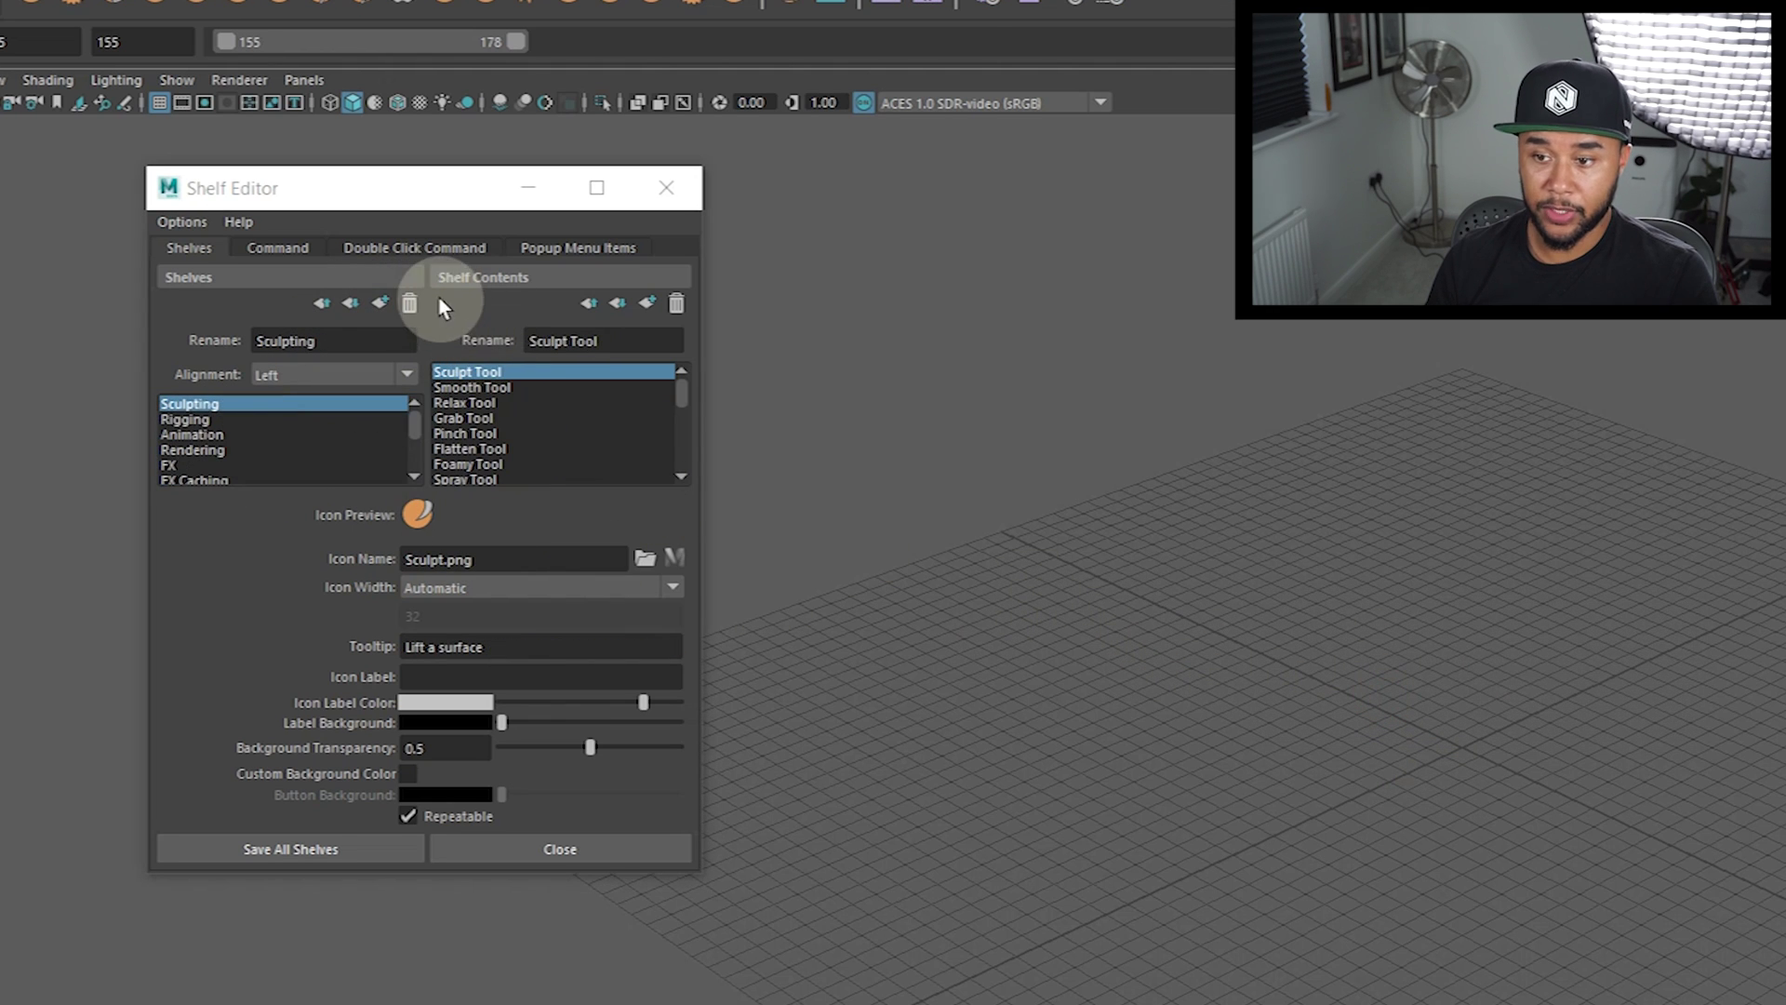
{"action": "left_click", "coordinate": [409, 303]}
{"action": "left_click", "coordinate": [1396, 702]}
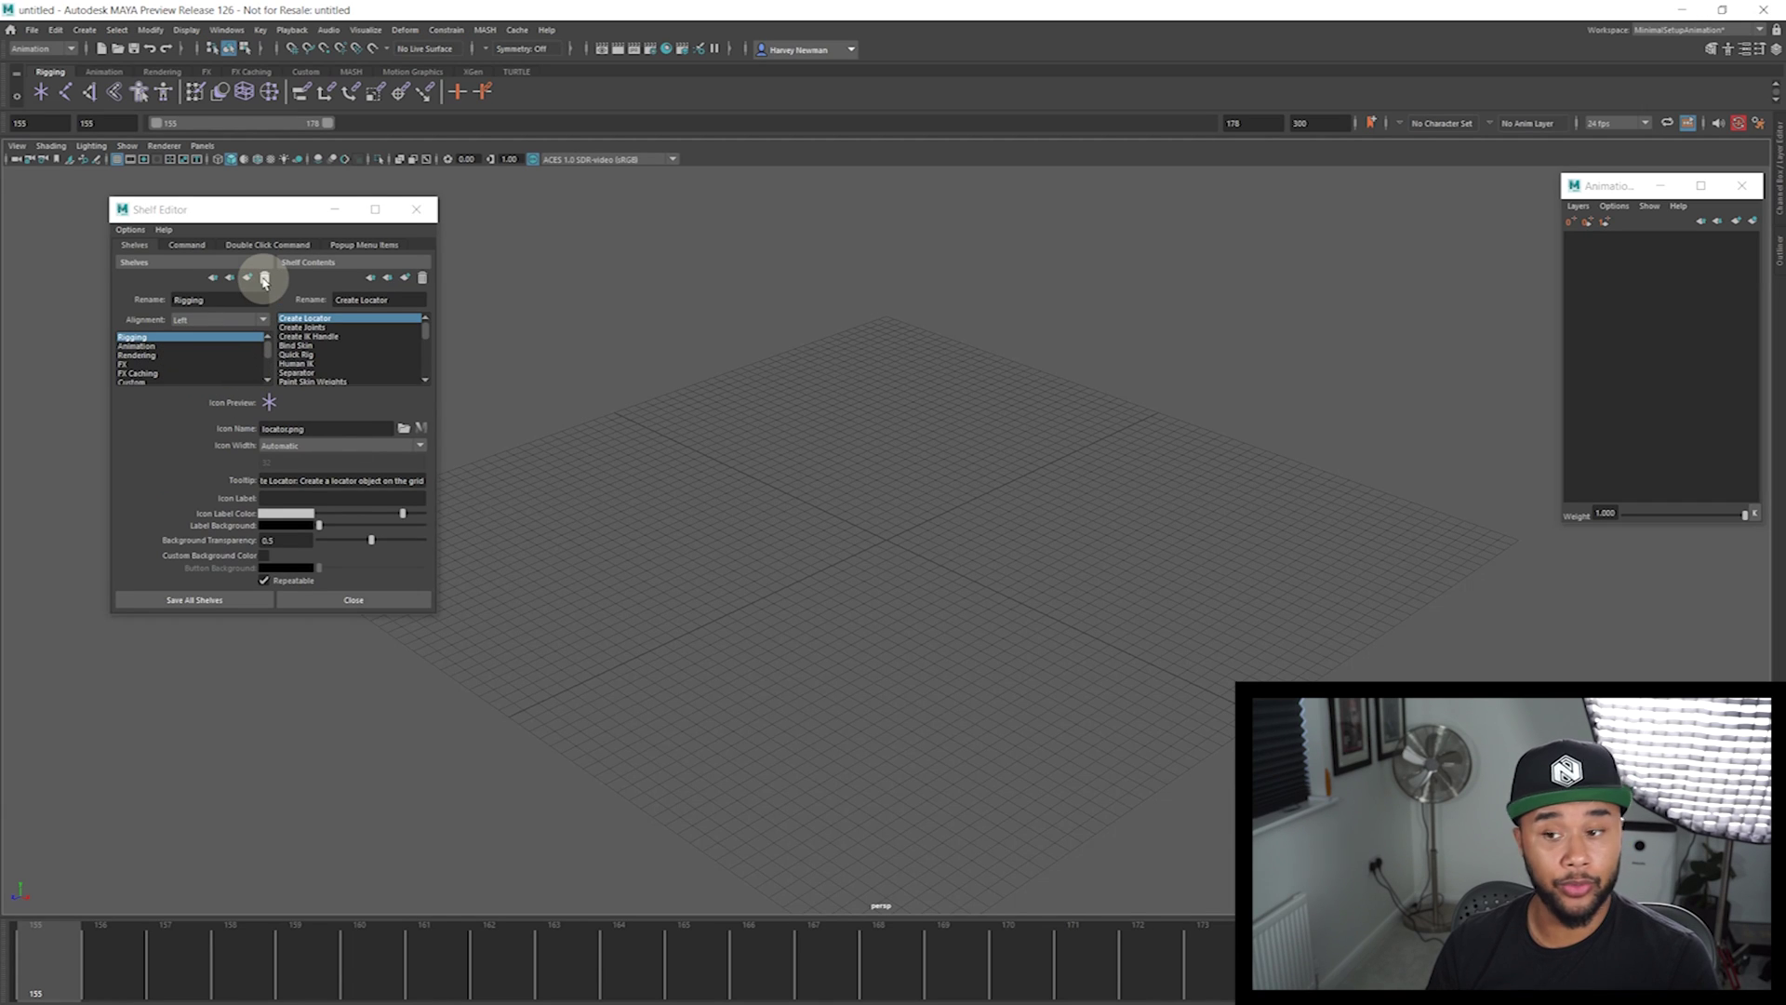
{"action": "left_click", "coordinate": [264, 279]}
{"action": "left_click", "coordinate": [842, 506]}
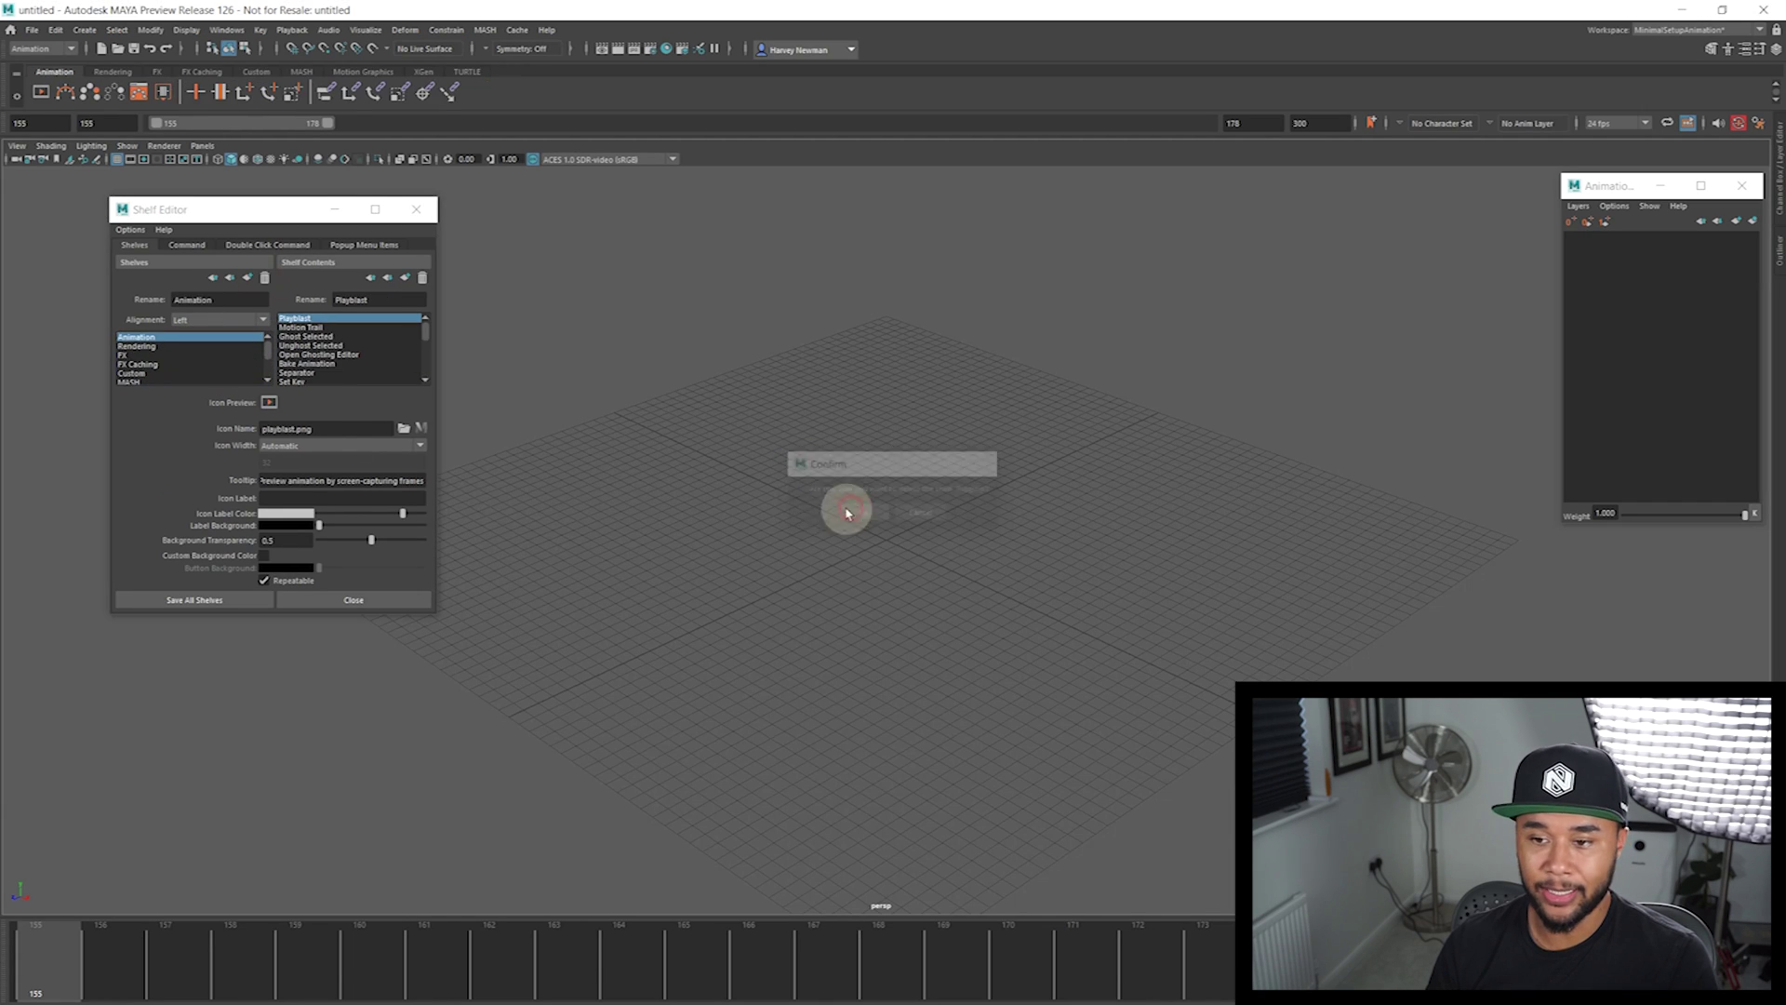
Delete the Rendering, FX and FX Caching shelves in the Shelf Editor
{"action": "left_click", "coordinate": [140, 346]}
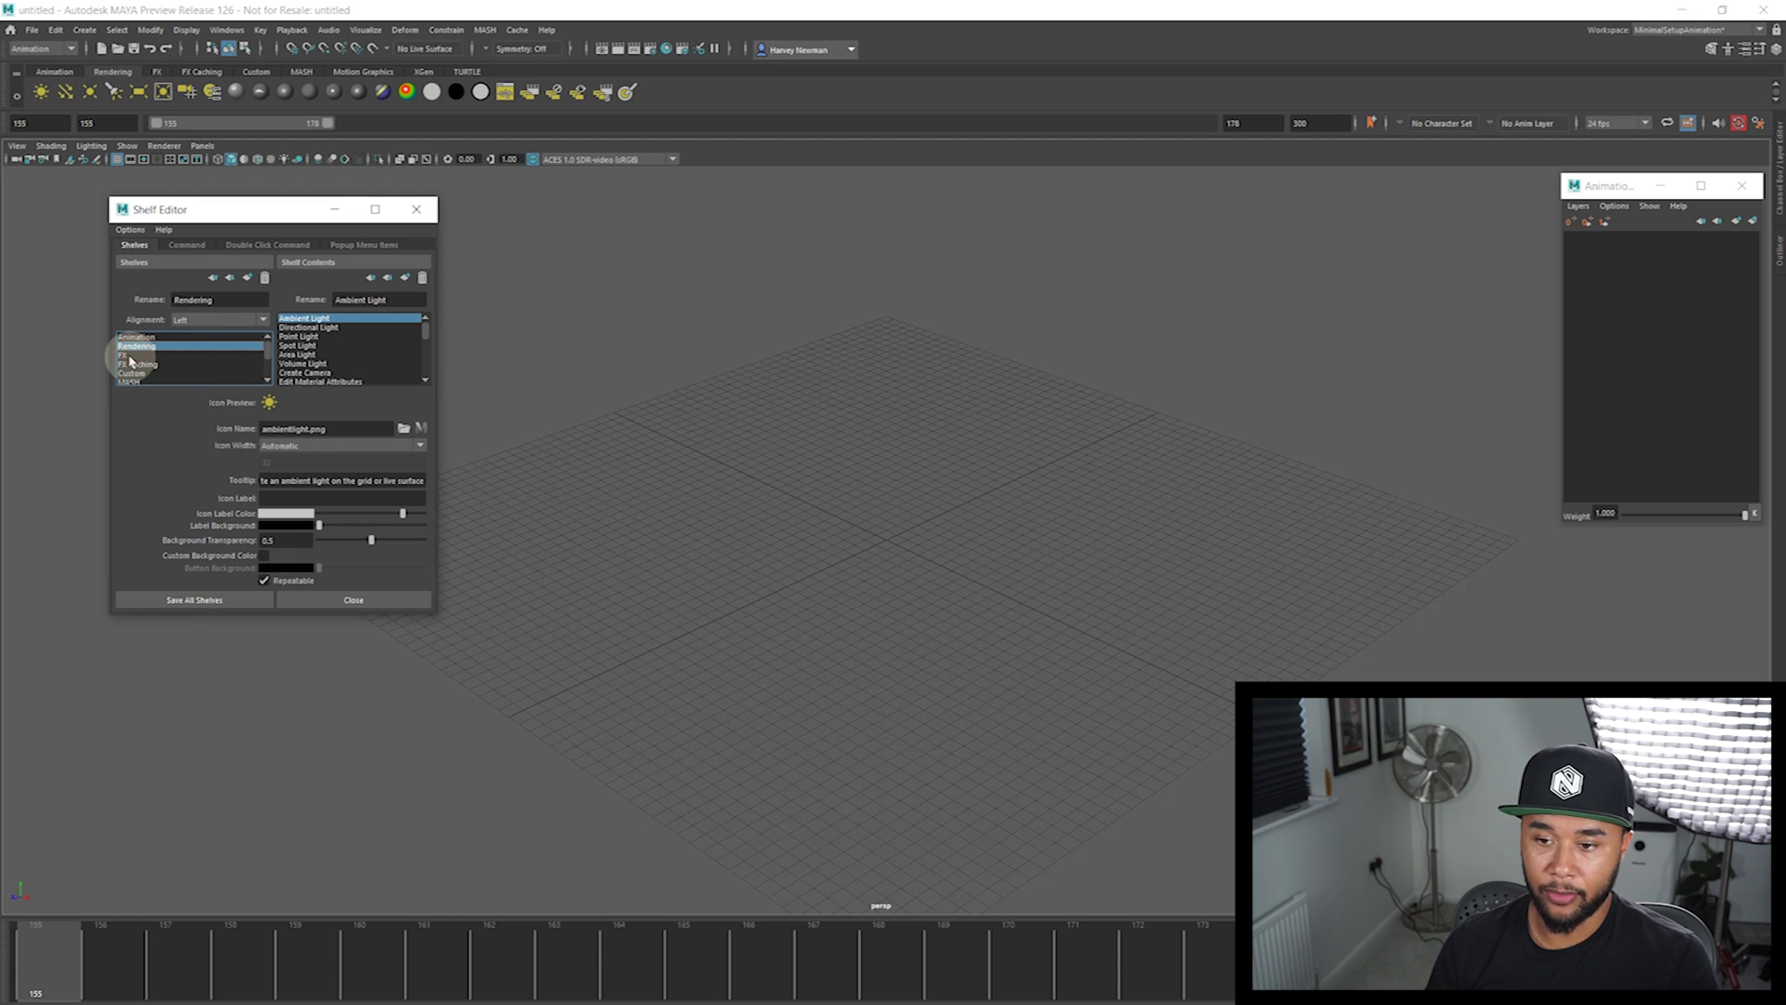
{"action": "left_click", "coordinate": [163, 354]}
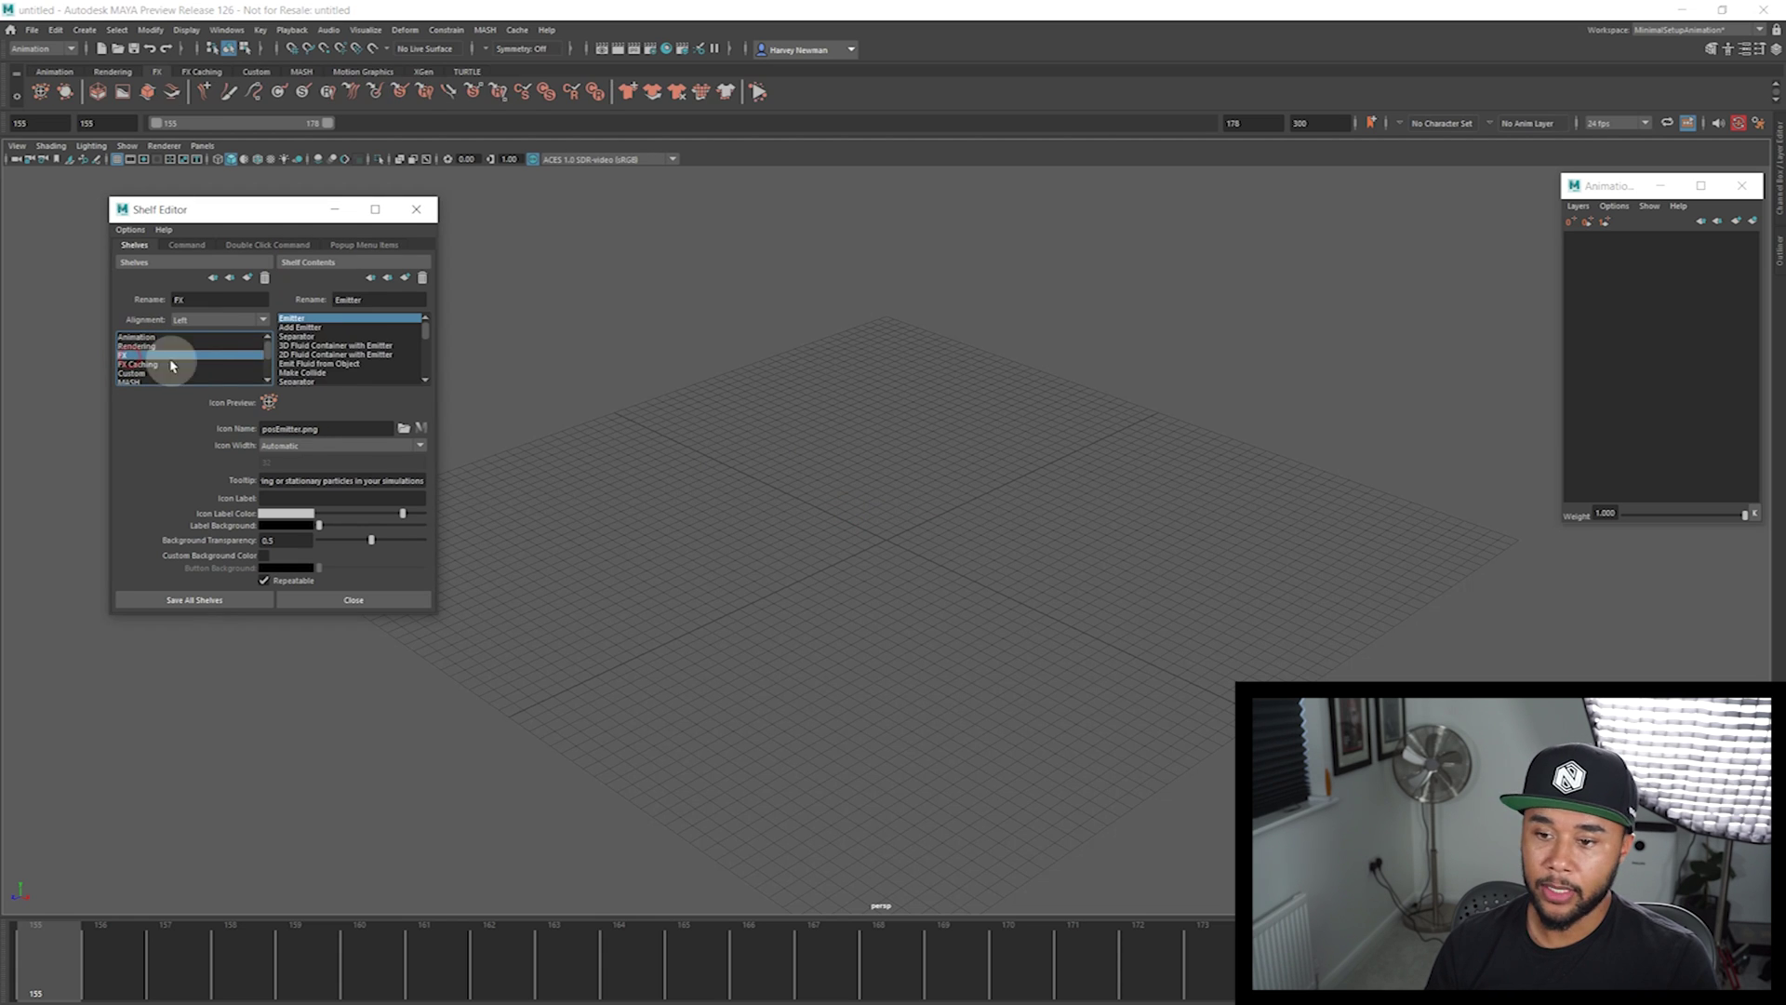
{"action": "left_click", "coordinate": [162, 346]}
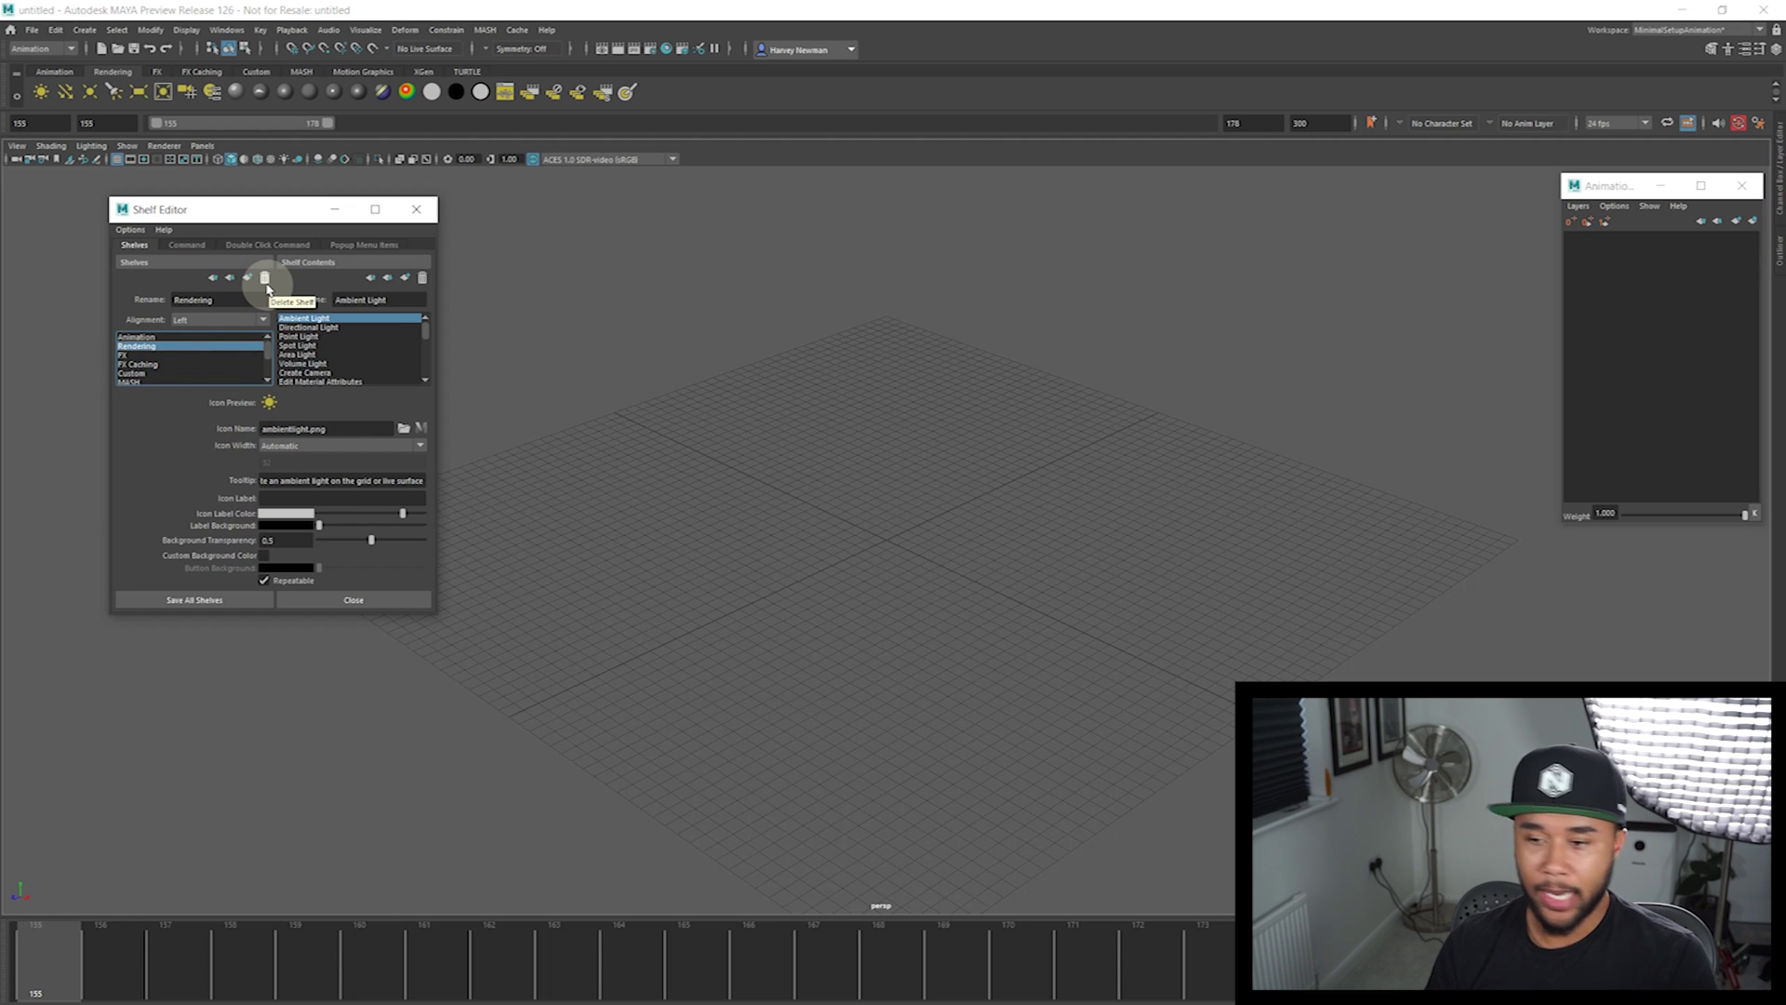
{"action": "left_click", "coordinate": [266, 280]}
{"action": "left_click", "coordinate": [876, 514]}
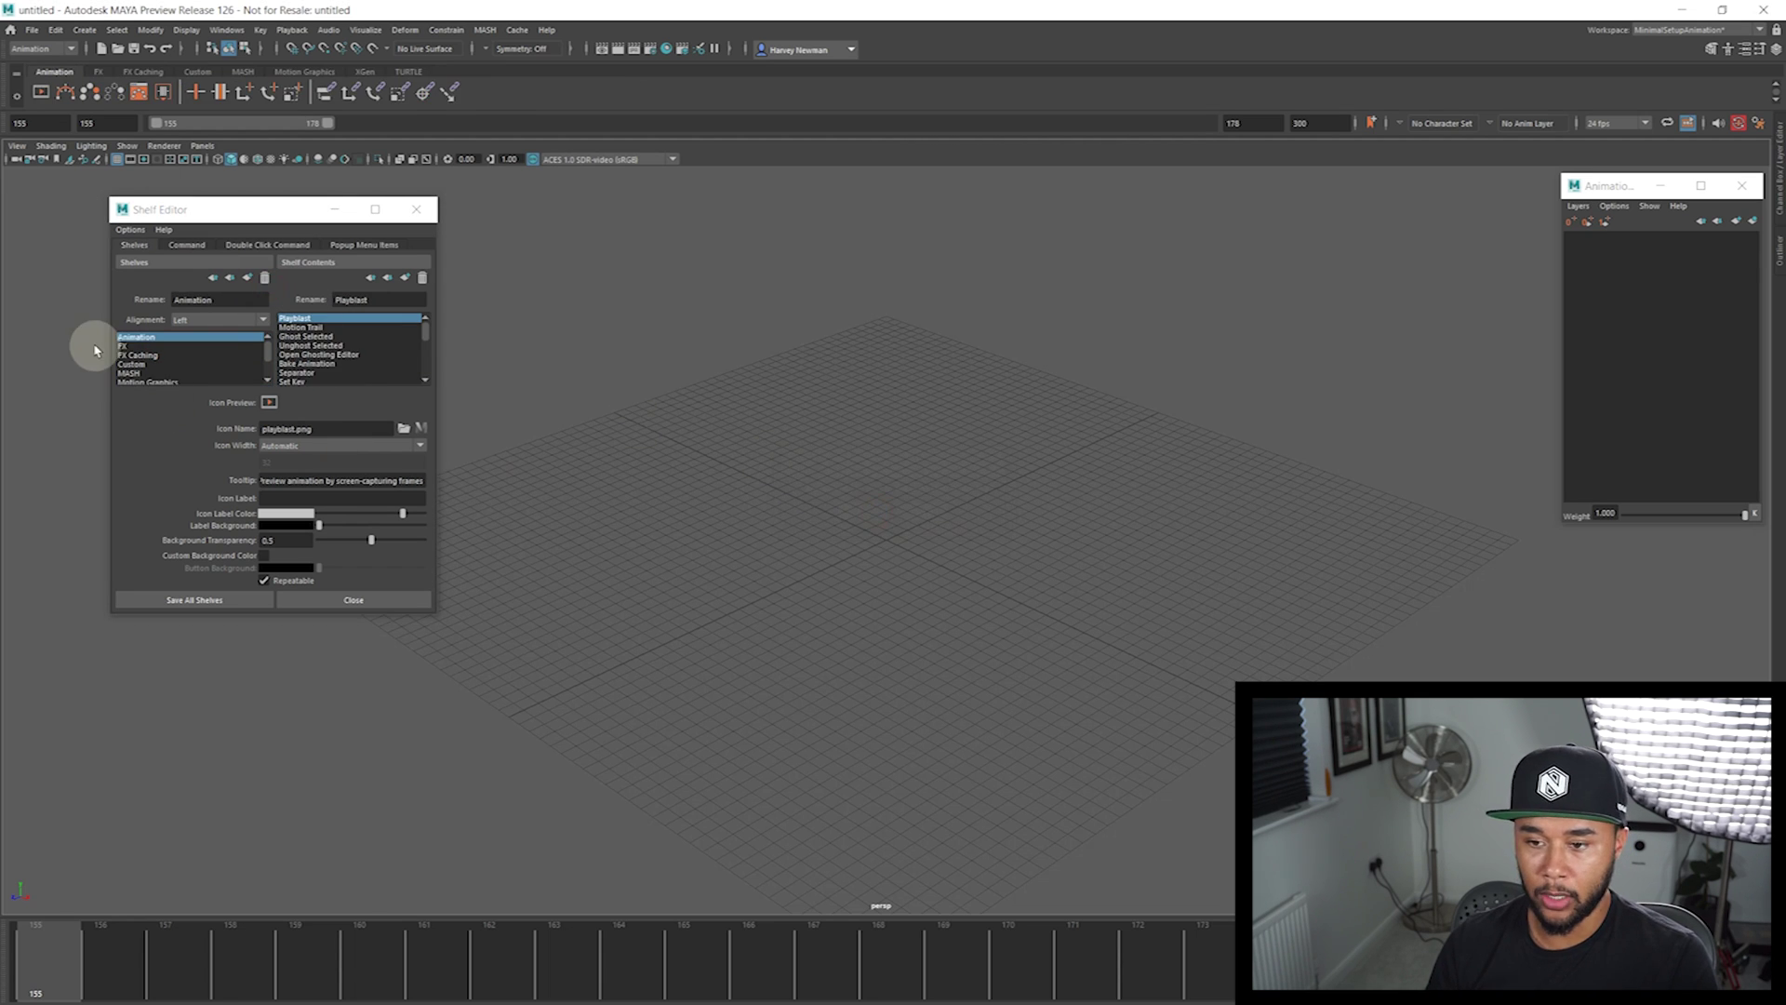
{"action": "left_click", "coordinate": [267, 278]}
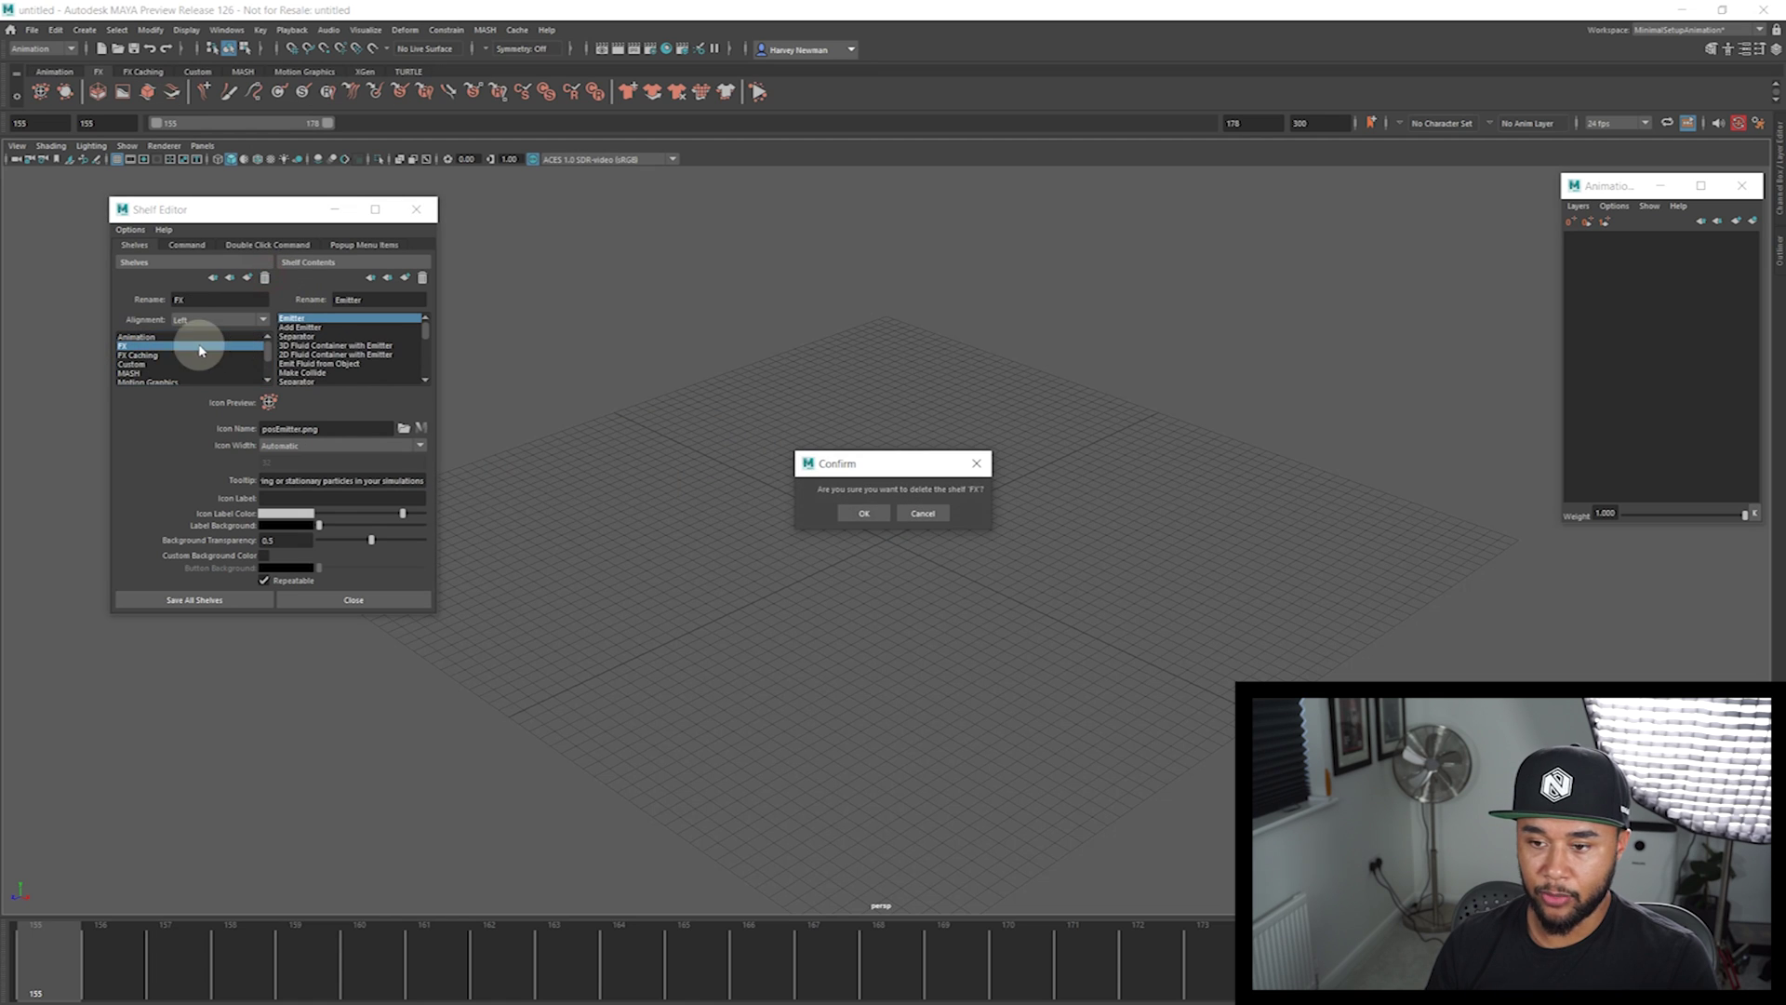
{"action": "left_click", "coordinate": [862, 514]}
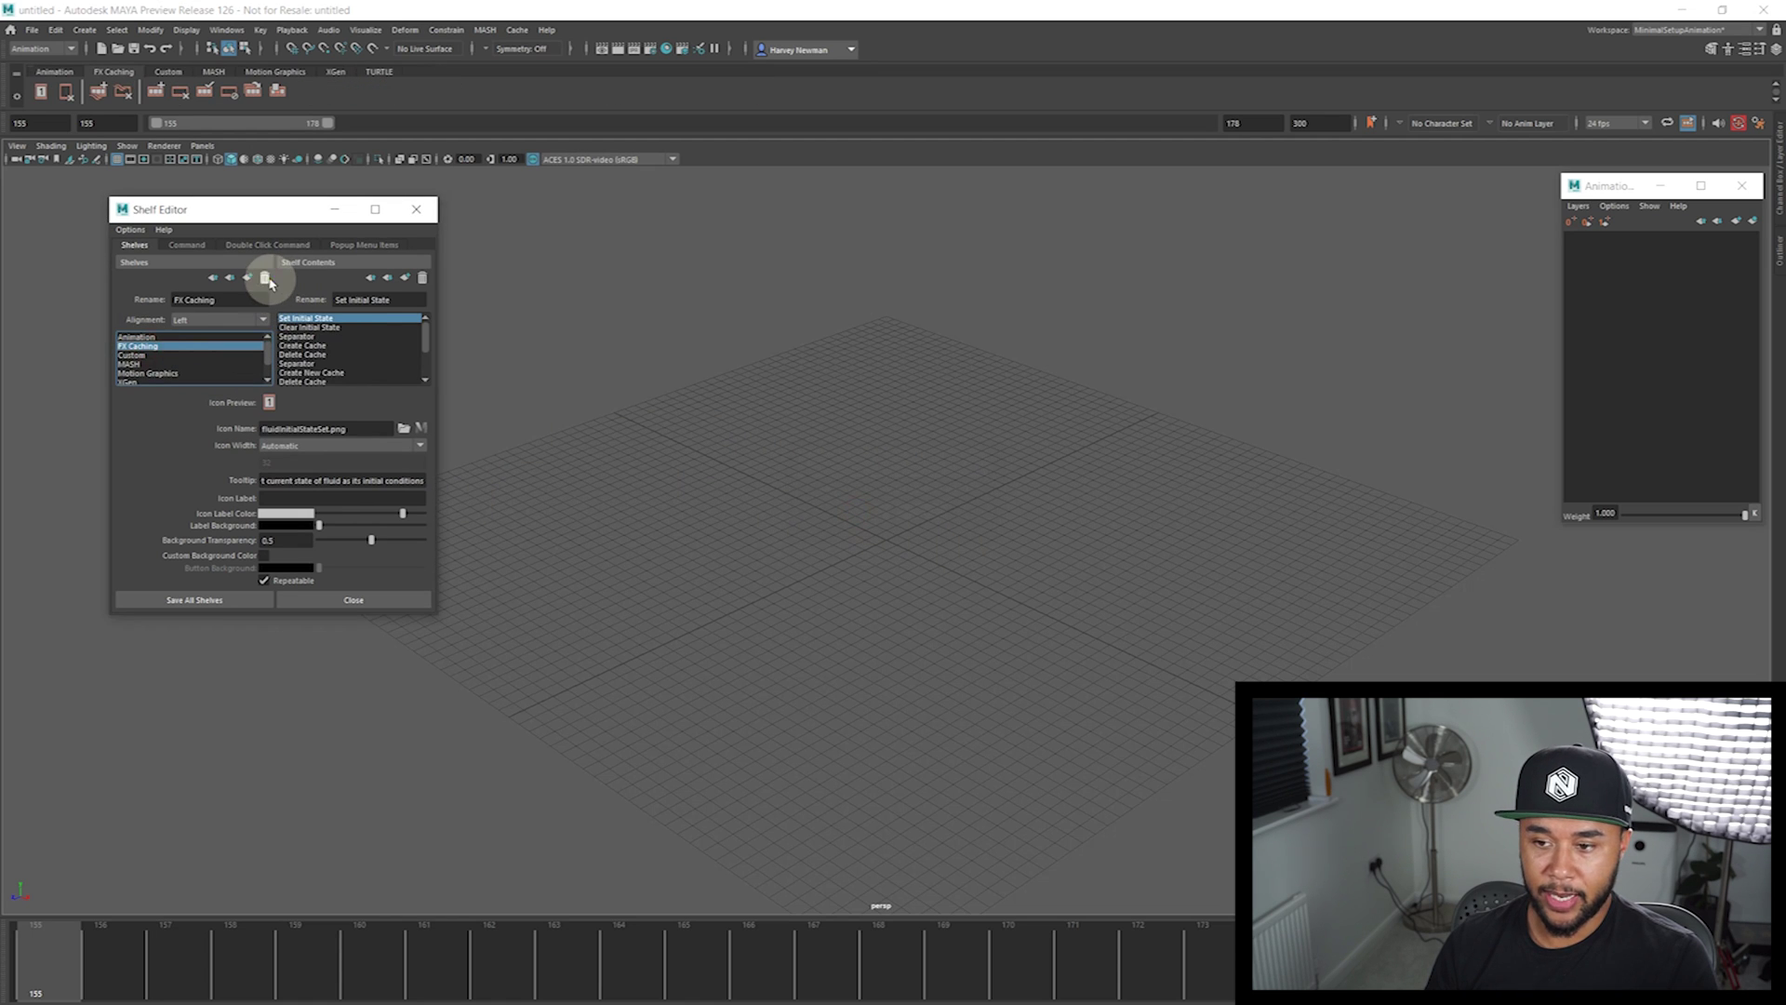
{"action": "left_click", "coordinate": [266, 278]}
{"action": "left_click", "coordinate": [873, 515]}
Delete the MASH and Motion Graphics shelves in the Shelf Editor
{"action": "left_click", "coordinate": [156, 355]}
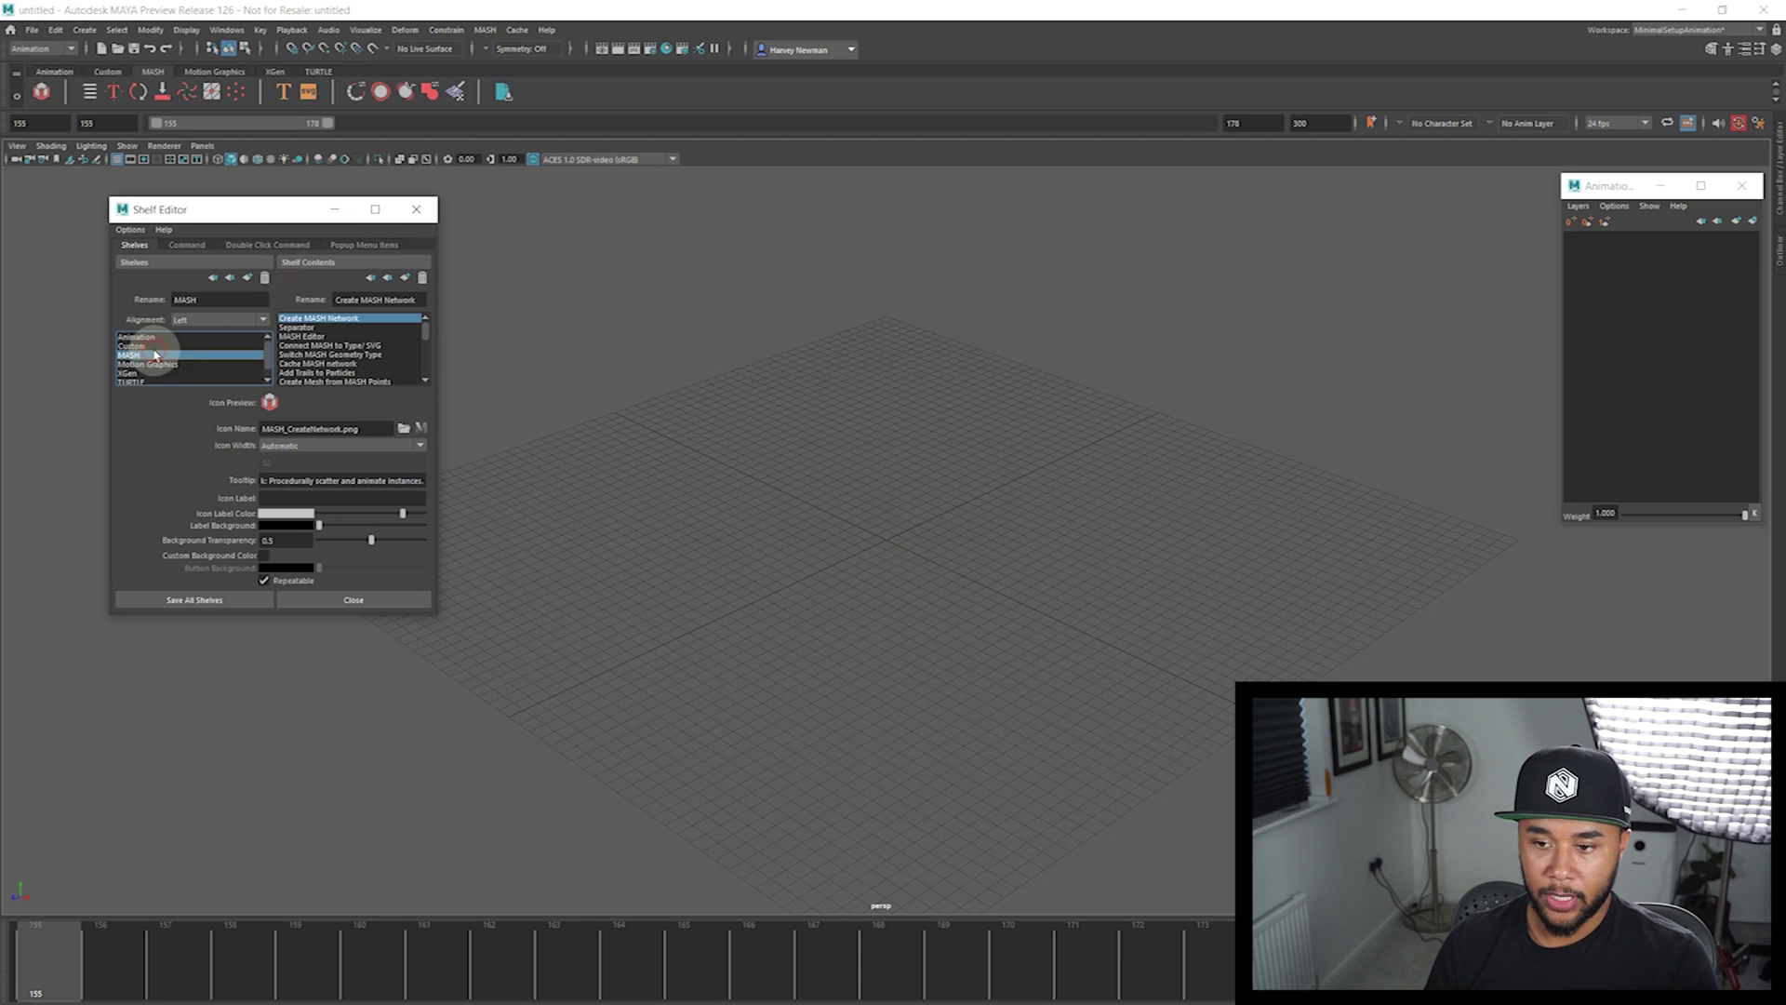
{"action": "left_click", "coordinate": [154, 337]}
{"action": "left_click", "coordinate": [154, 346]}
{"action": "left_click", "coordinate": [158, 355]}
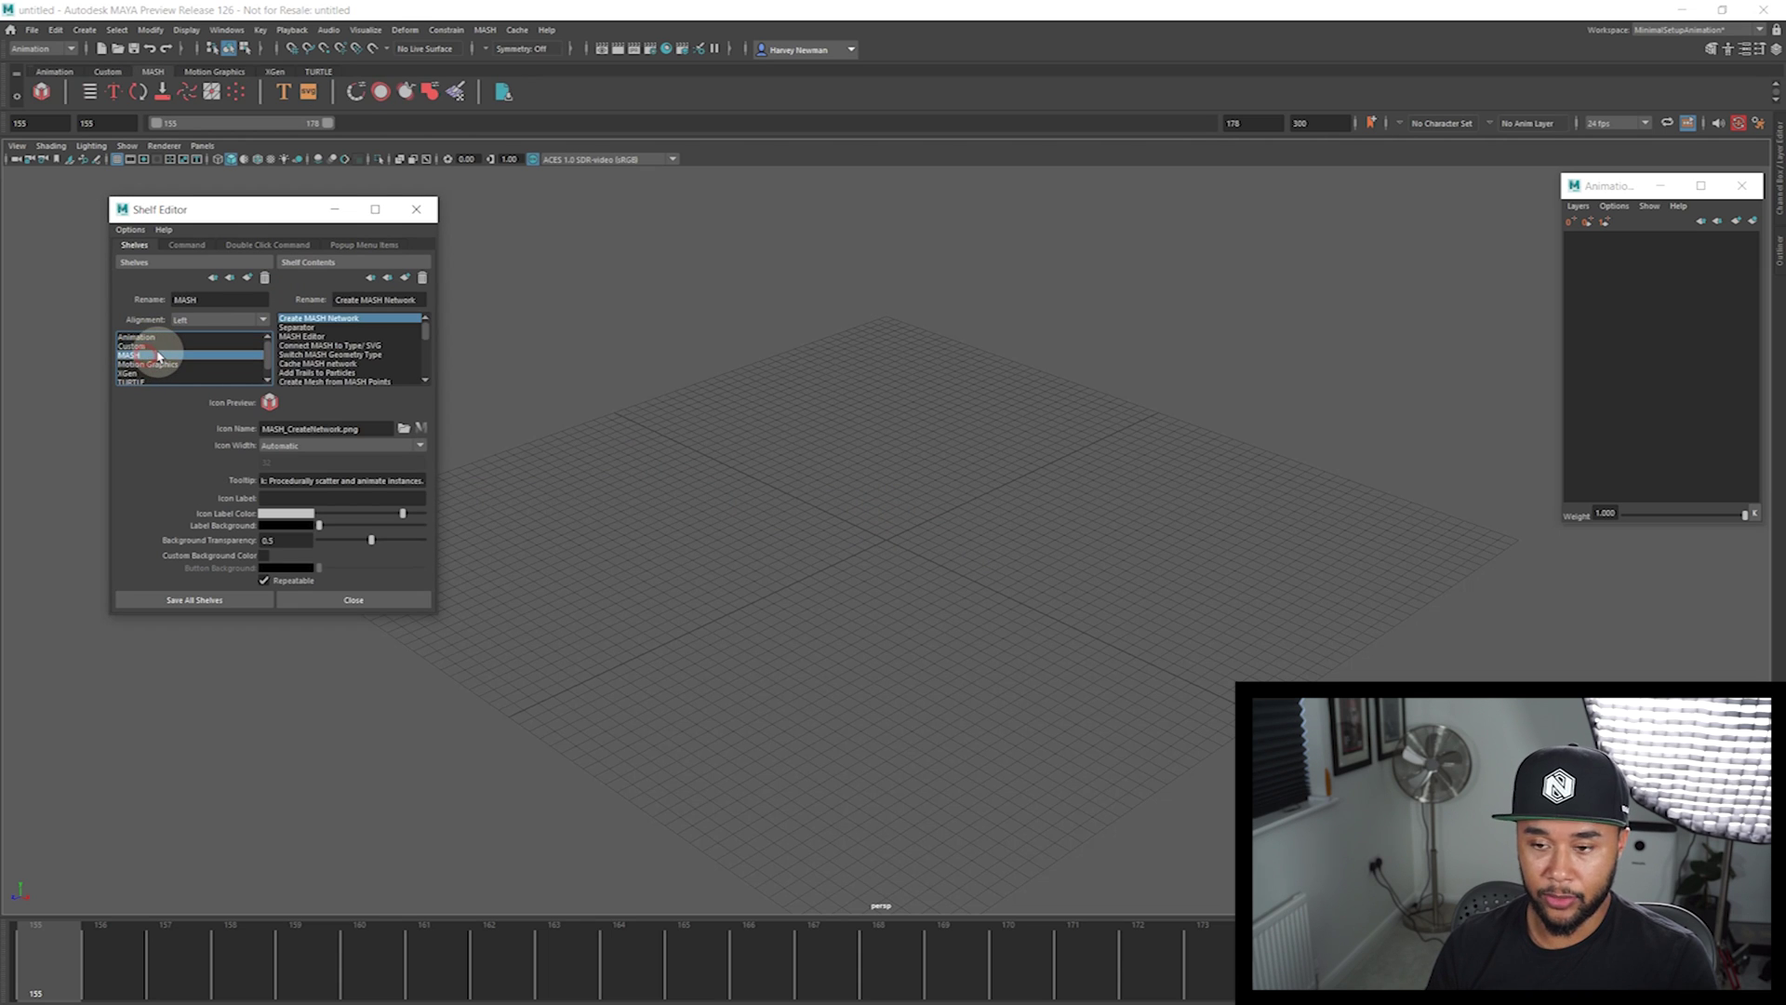
{"action": "left_click", "coordinate": [266, 278]}
{"action": "left_click", "coordinate": [871, 515]}
{"action": "left_click", "coordinate": [186, 356]}
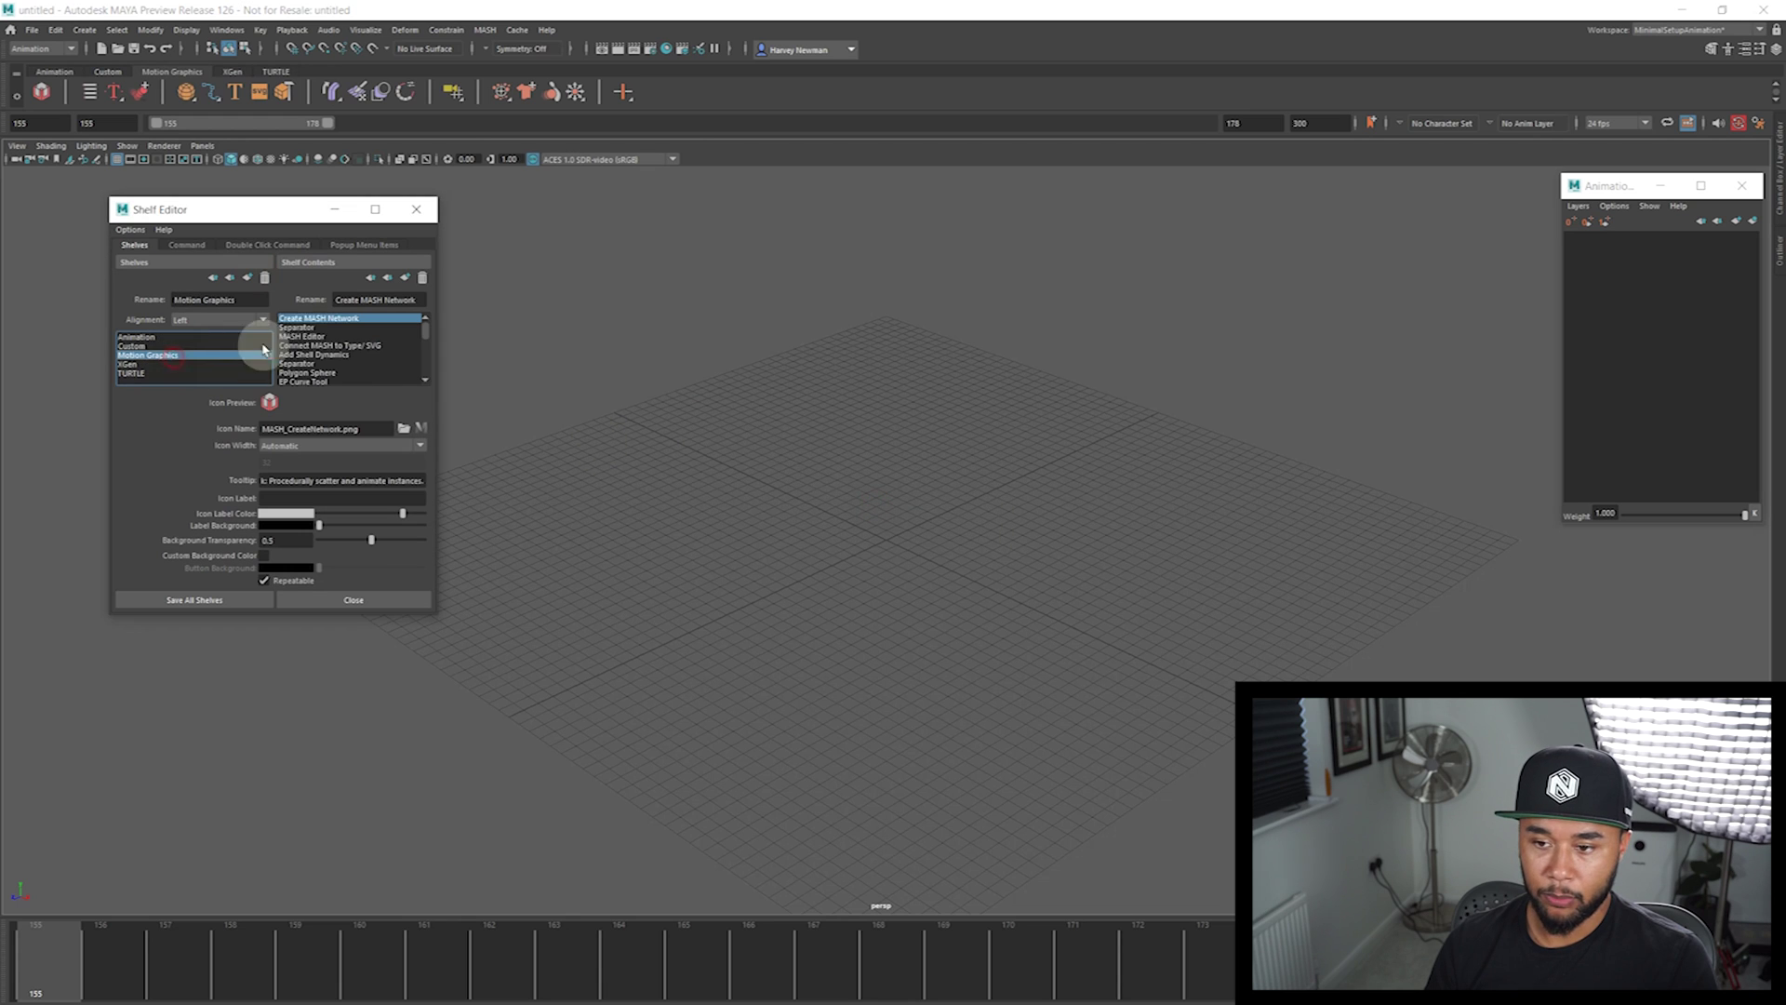
{"action": "left_click", "coordinate": [266, 279]}
{"action": "left_click", "coordinate": [871, 515]}
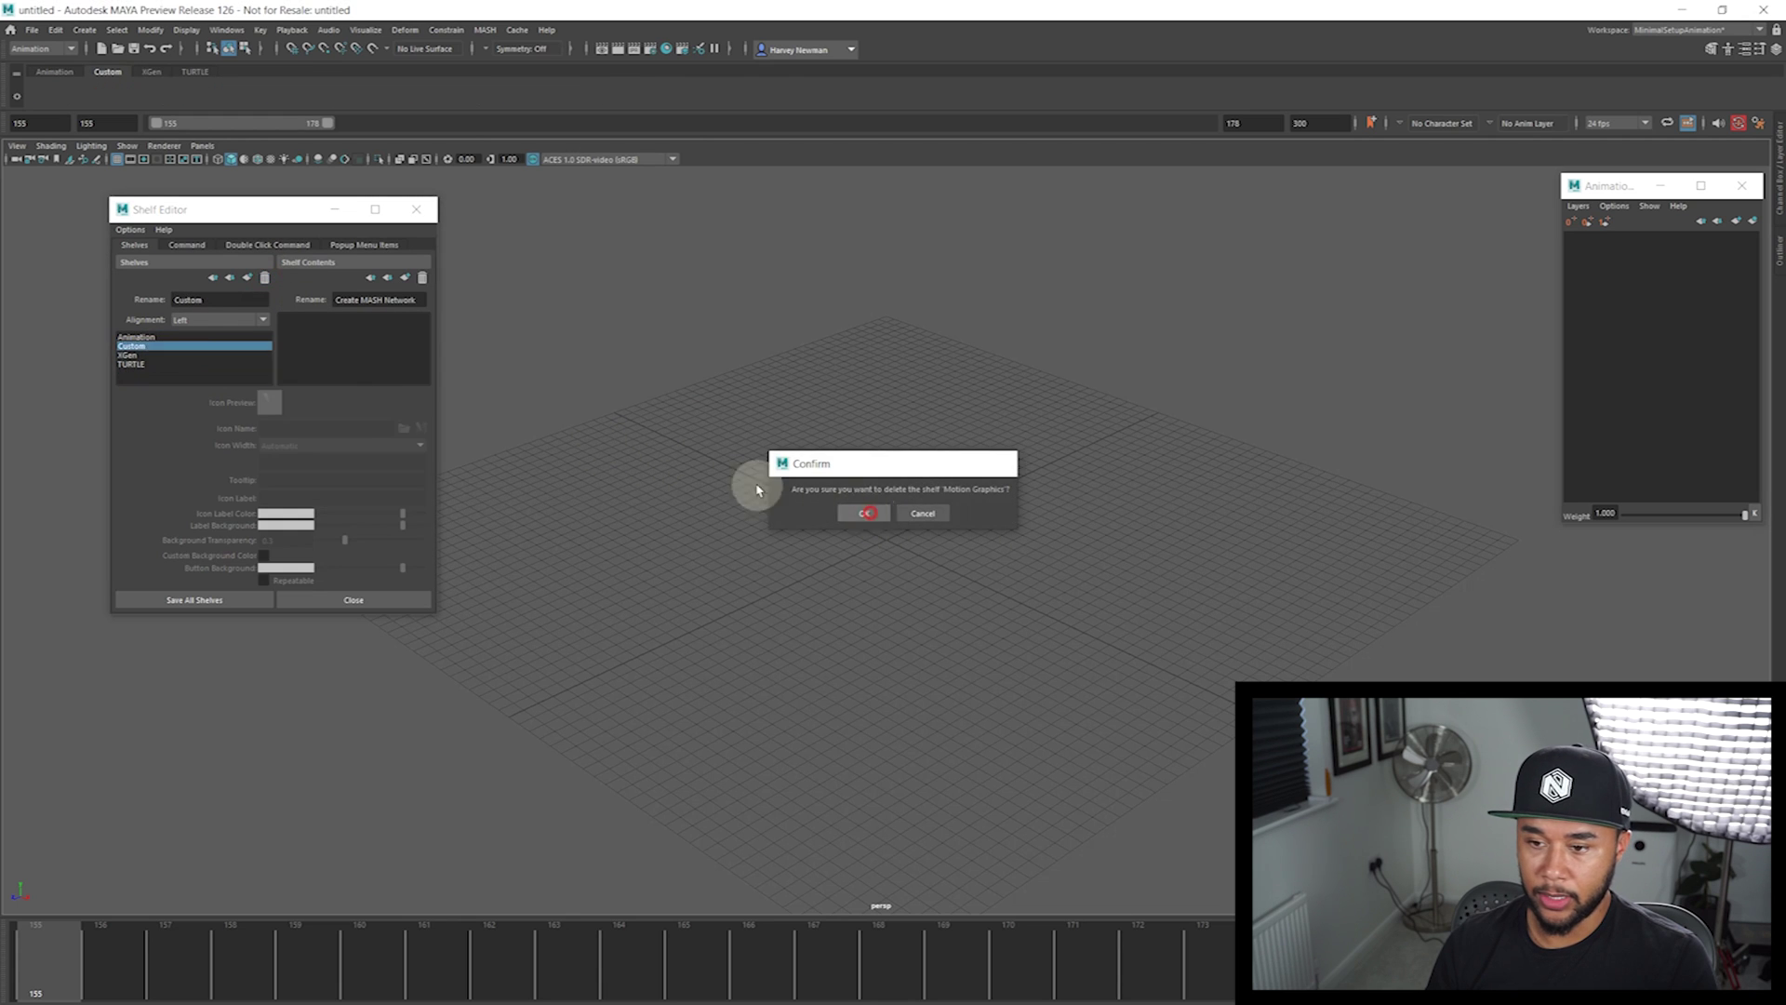
Delete the XGen and TURTLE shelves in the Shelf Editor
{"action": "left_click", "coordinate": [139, 355]}
{"action": "left_click", "coordinate": [265, 278]}
{"action": "left_click", "coordinate": [866, 514]}
{"action": "left_click", "coordinate": [176, 356]}
{"action": "left_click", "coordinate": [266, 278]}
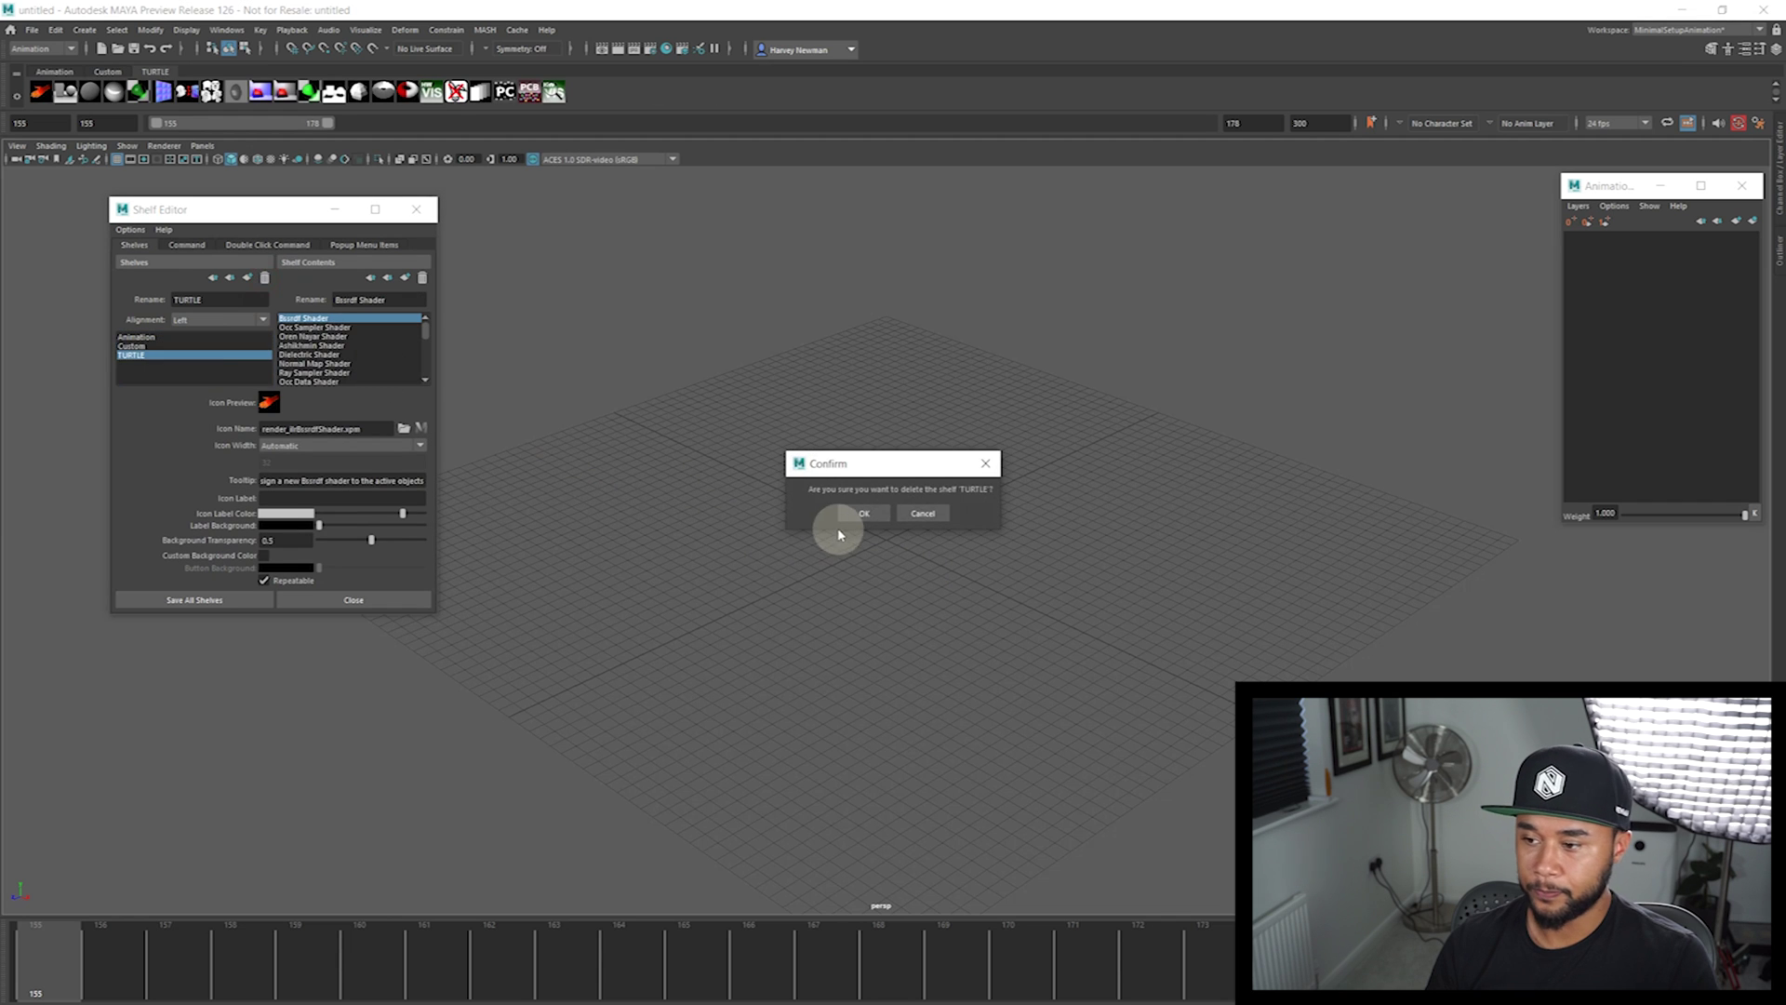
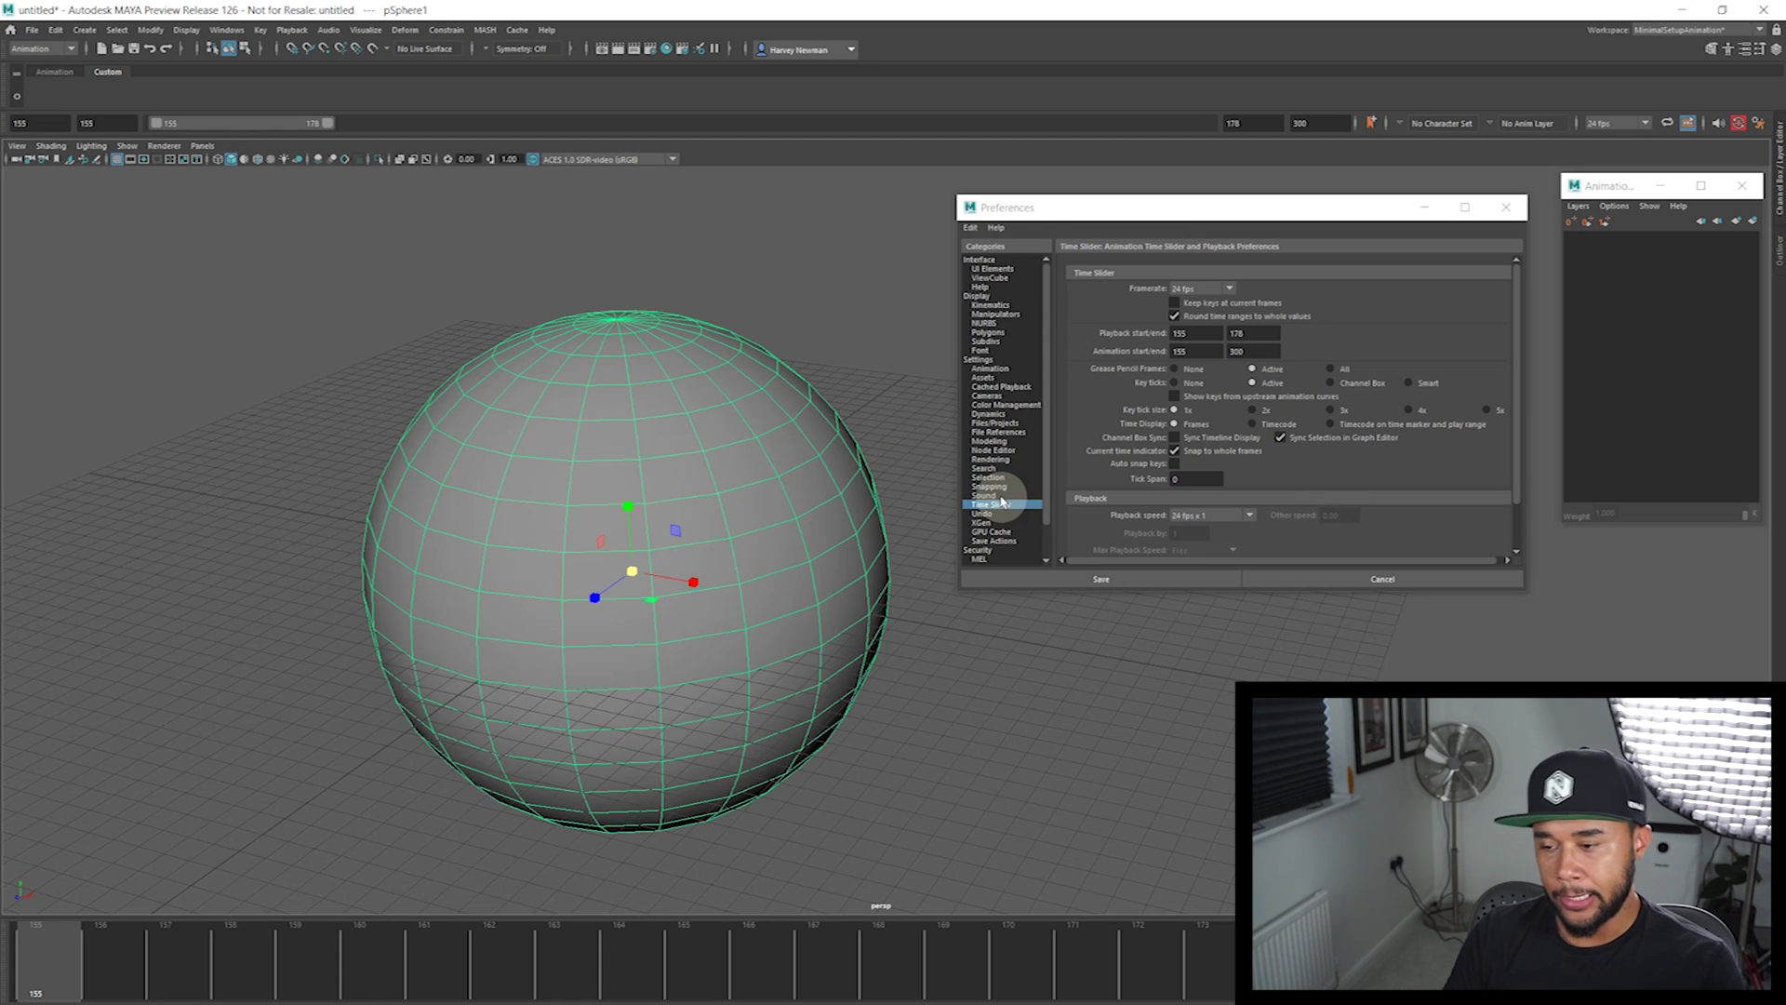
Activate the Rotate tool on the sphere and set the line size to 2 in the Manipulators preferences
{"action": "scroll", "coordinate": [702, 453], "scroll_direction": "up", "scroll_amount": 2}
{"action": "key", "text": "e"}
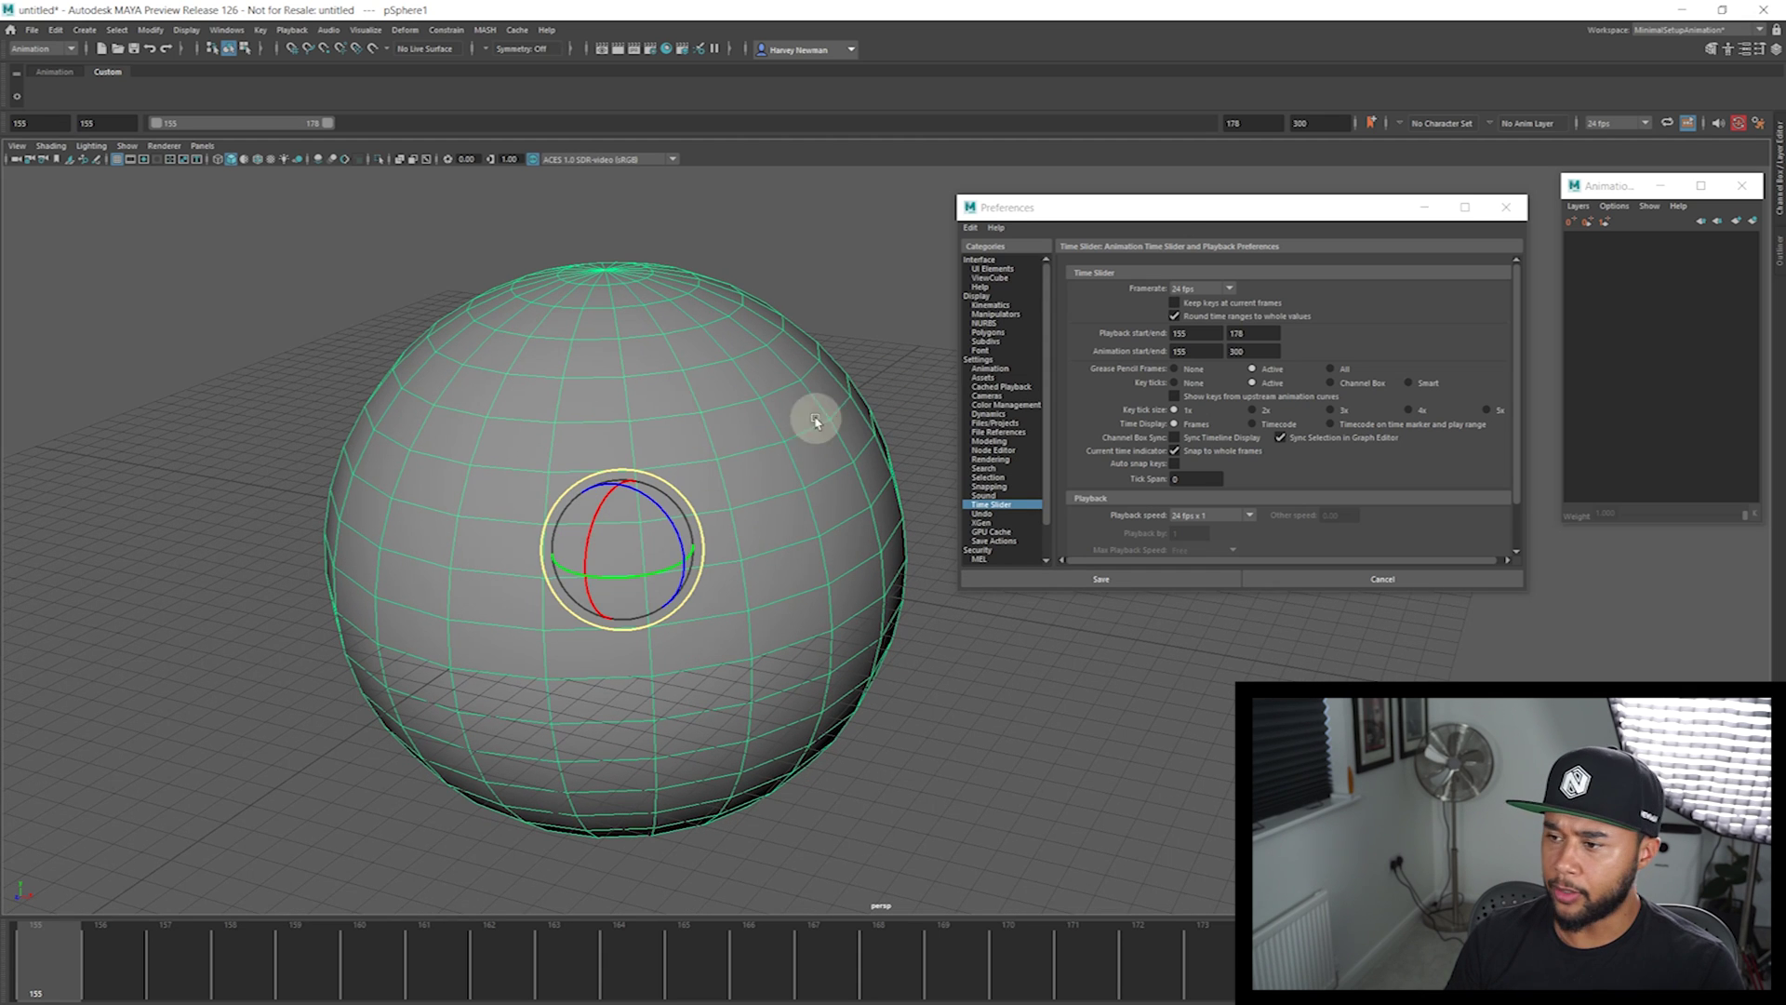
{"action": "left_click", "coordinate": [1013, 321]}
{"action": "left_click", "coordinate": [1013, 315]}
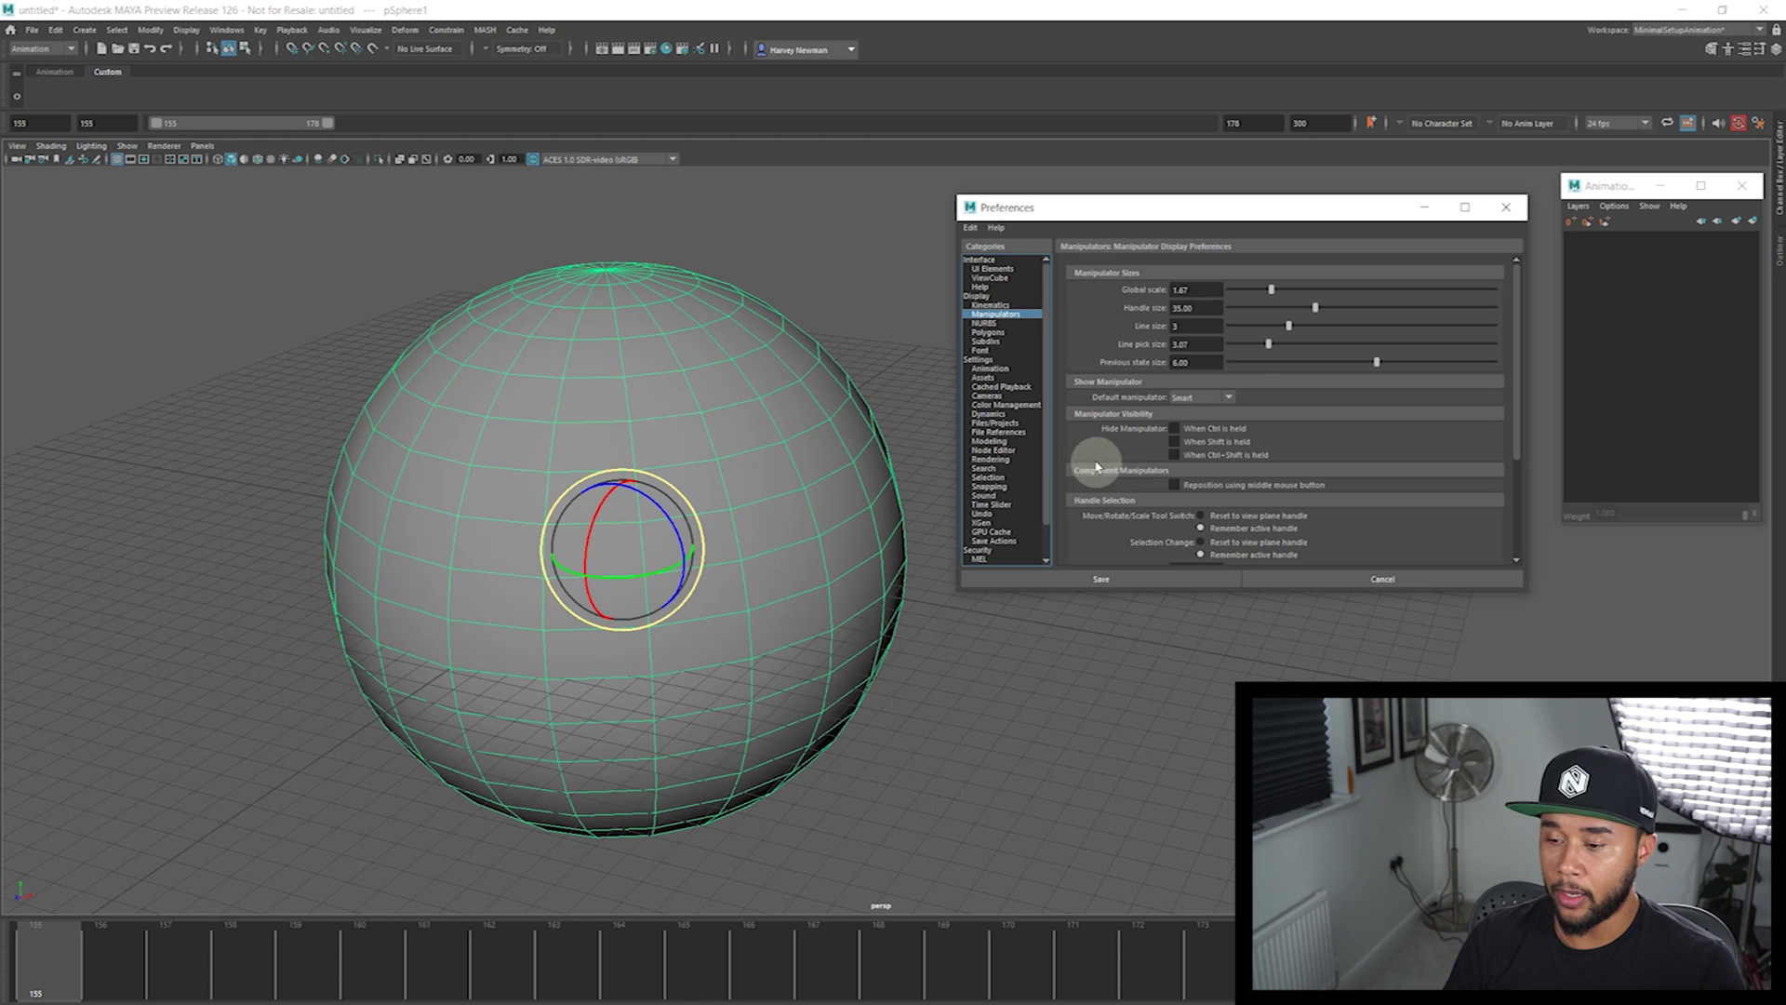
{"action": "left_click_drag", "start_coordinate": [1289, 328], "coordinate": [1250, 333]}
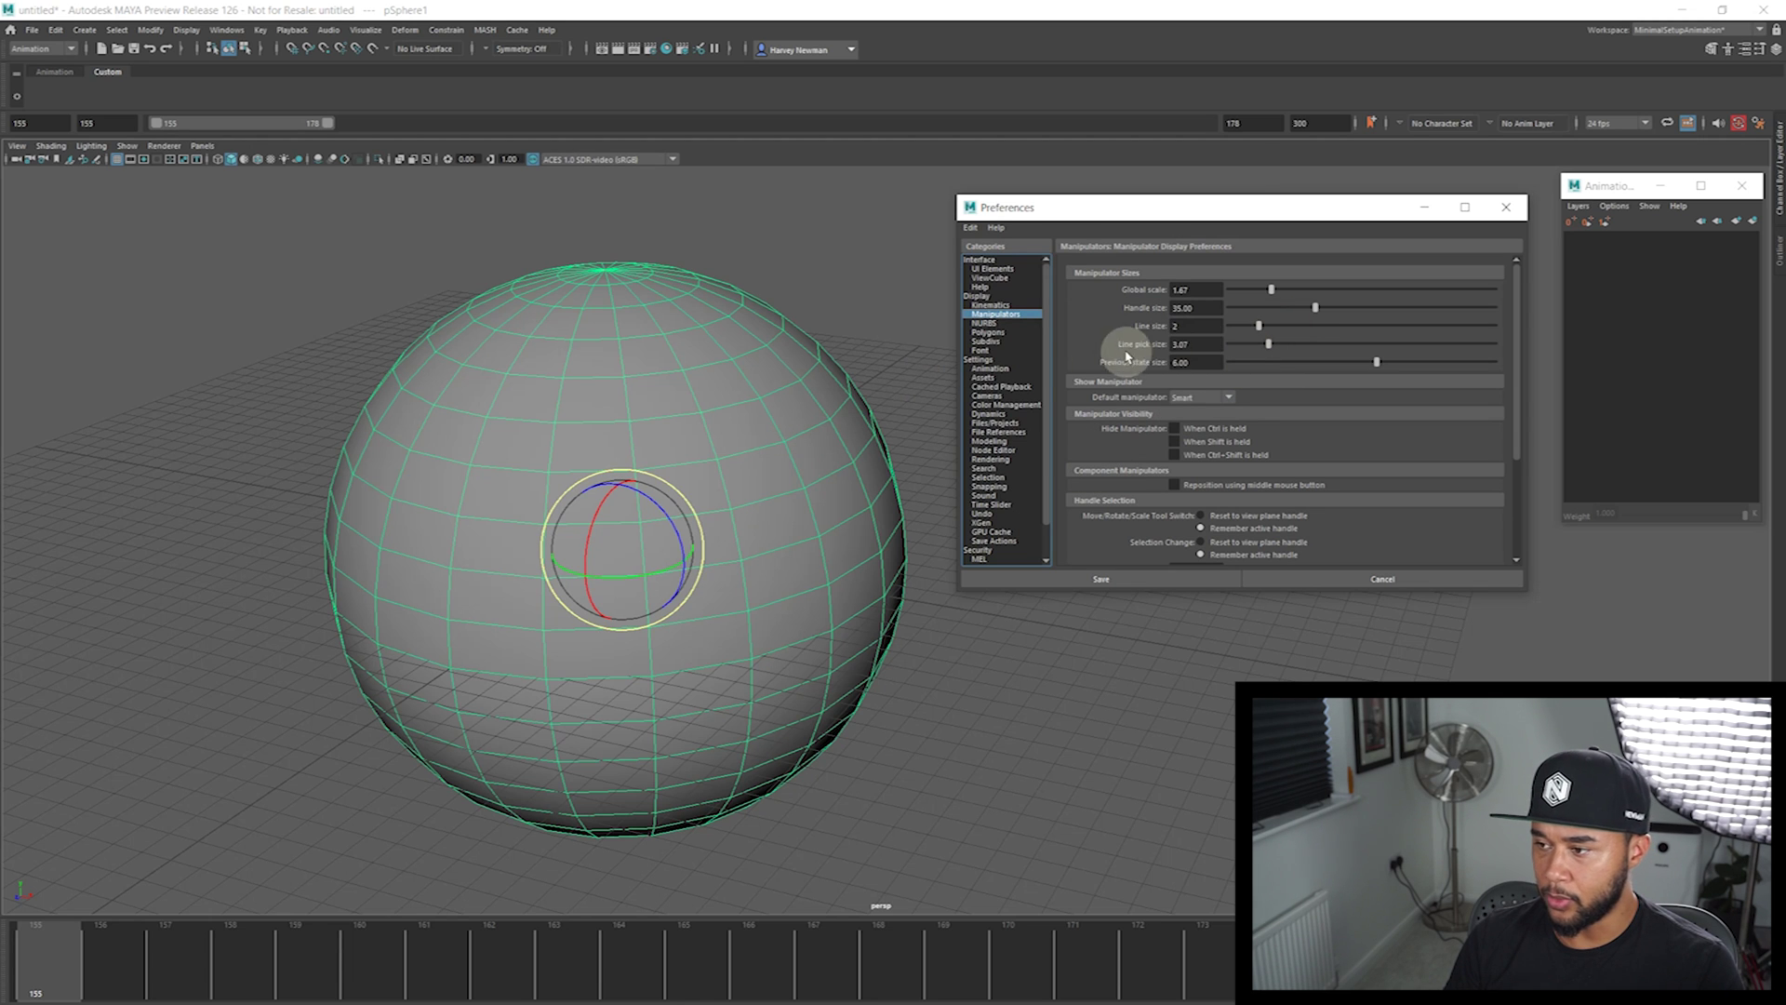
Reduce the manipulator line size to 1 and inspect the rotate manipulator on the sphere
{"action": "scroll", "coordinate": [934, 350], "scroll_direction": "up", "scroll_amount": 5}
{"action": "left_click", "coordinate": [798, 544]}
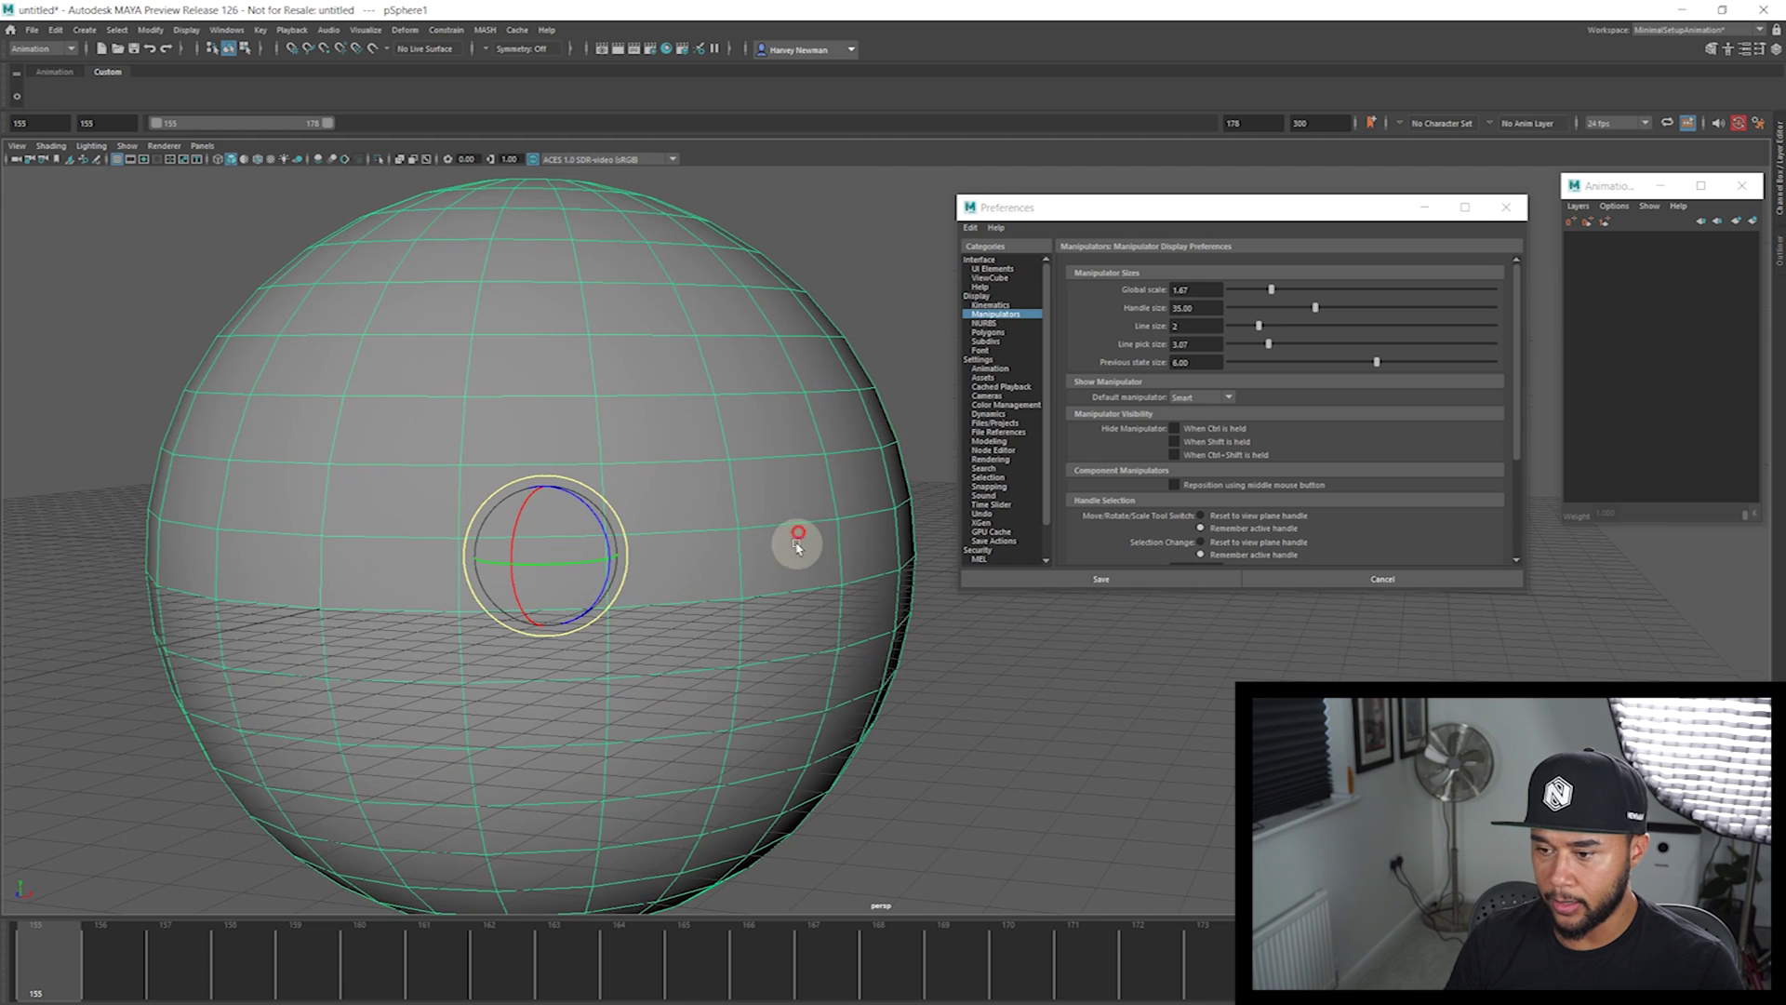
{"action": "left_click", "coordinate": [1244, 331]}
{"action": "left_click_drag", "start_coordinate": [1250, 331], "coordinate": [1230, 326]}
{"action": "mouse_move", "coordinate": [921, 549]}
{"action": "left_mouse_down", "text": "alt"}
{"action": "mouse_move", "coordinate": [822, 617]}
{"action": "mouse_move", "coordinate": [638, 610]}
{"action": "mouse_move", "coordinate": [558, 569]}
{"action": "mouse_move", "coordinate": [592, 591]}
{"action": "mouse_move", "coordinate": [602, 549]}
{"action": "mouse_move", "coordinate": [570, 539]}
{"action": "mouse_move", "coordinate": [631, 503]}
{"action": "mouse_move", "coordinate": [558, 486]}
{"action": "mouse_move", "coordinate": [598, 479]}
{"action": "mouse_move", "coordinate": [530, 459]}
{"action": "mouse_move", "coordinate": [549, 464]}
{"action": "mouse_move", "coordinate": [555, 528]}
{"action": "left_mouse_up", "text": "alt"}
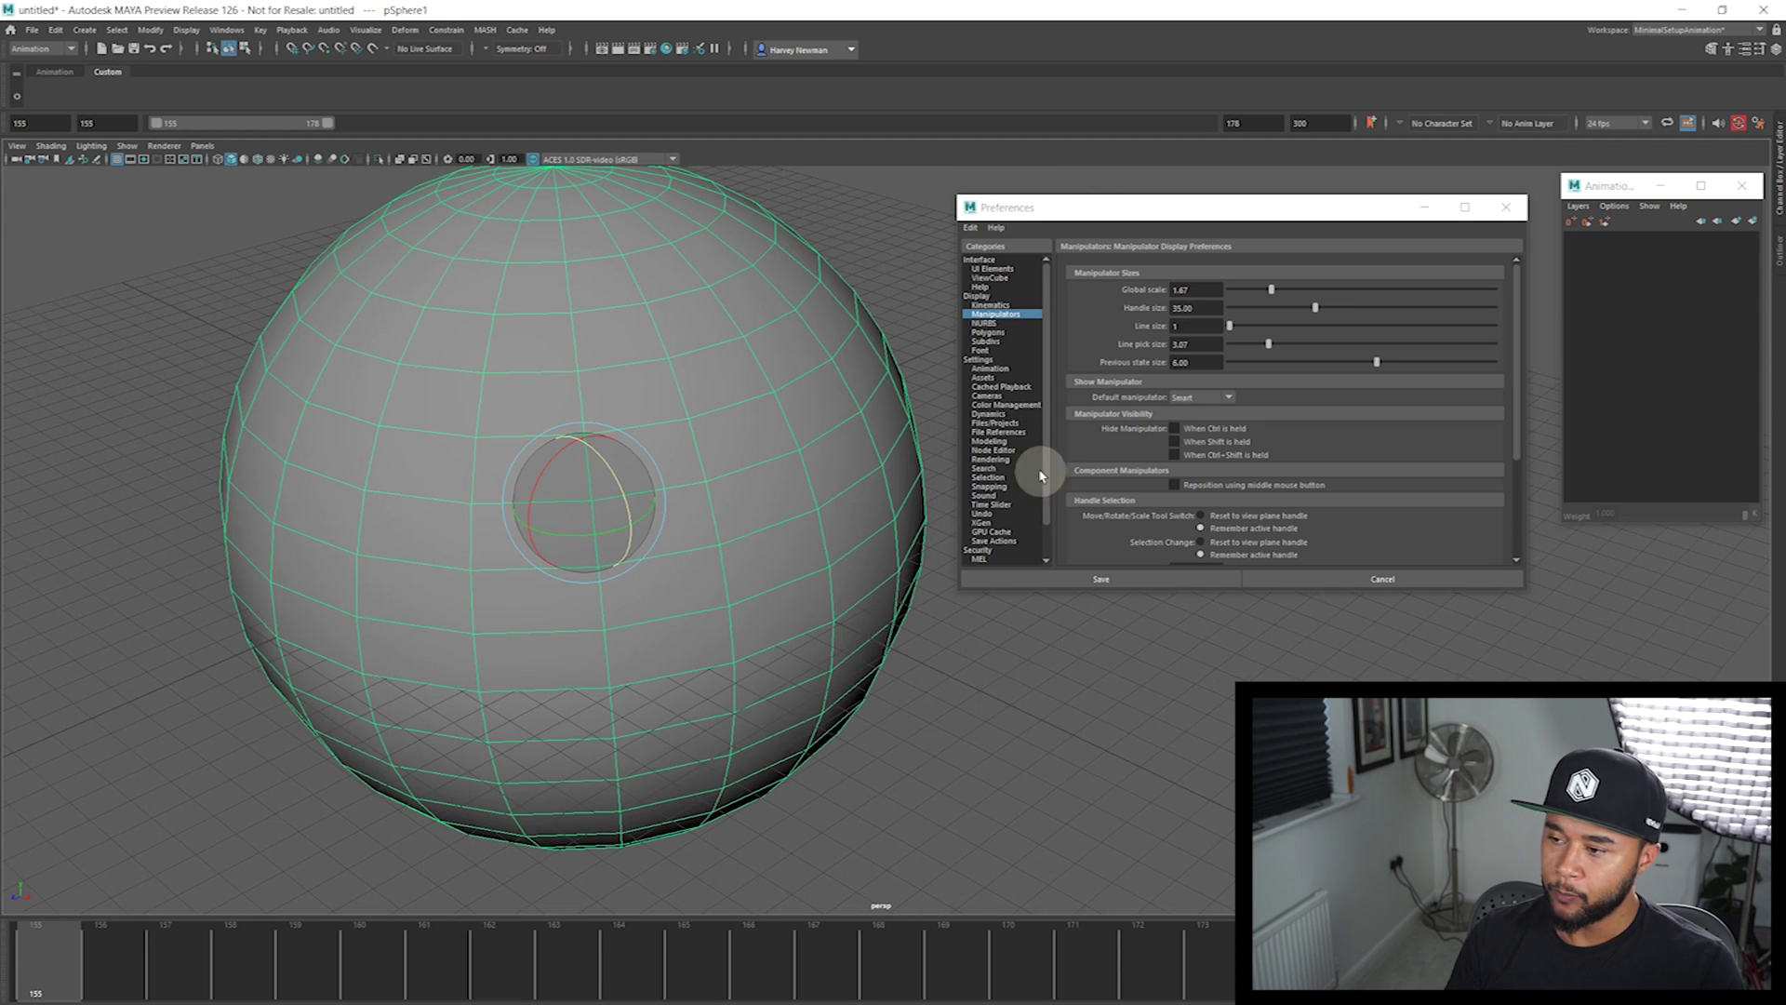
Set the manipulator line size to 3 and check the rotate and move manipulators on the sphere
{"action": "left_click", "coordinate": [1233, 325]}
{"action": "left_click_drag", "start_coordinate": [1246, 328], "coordinate": [1288, 326]}
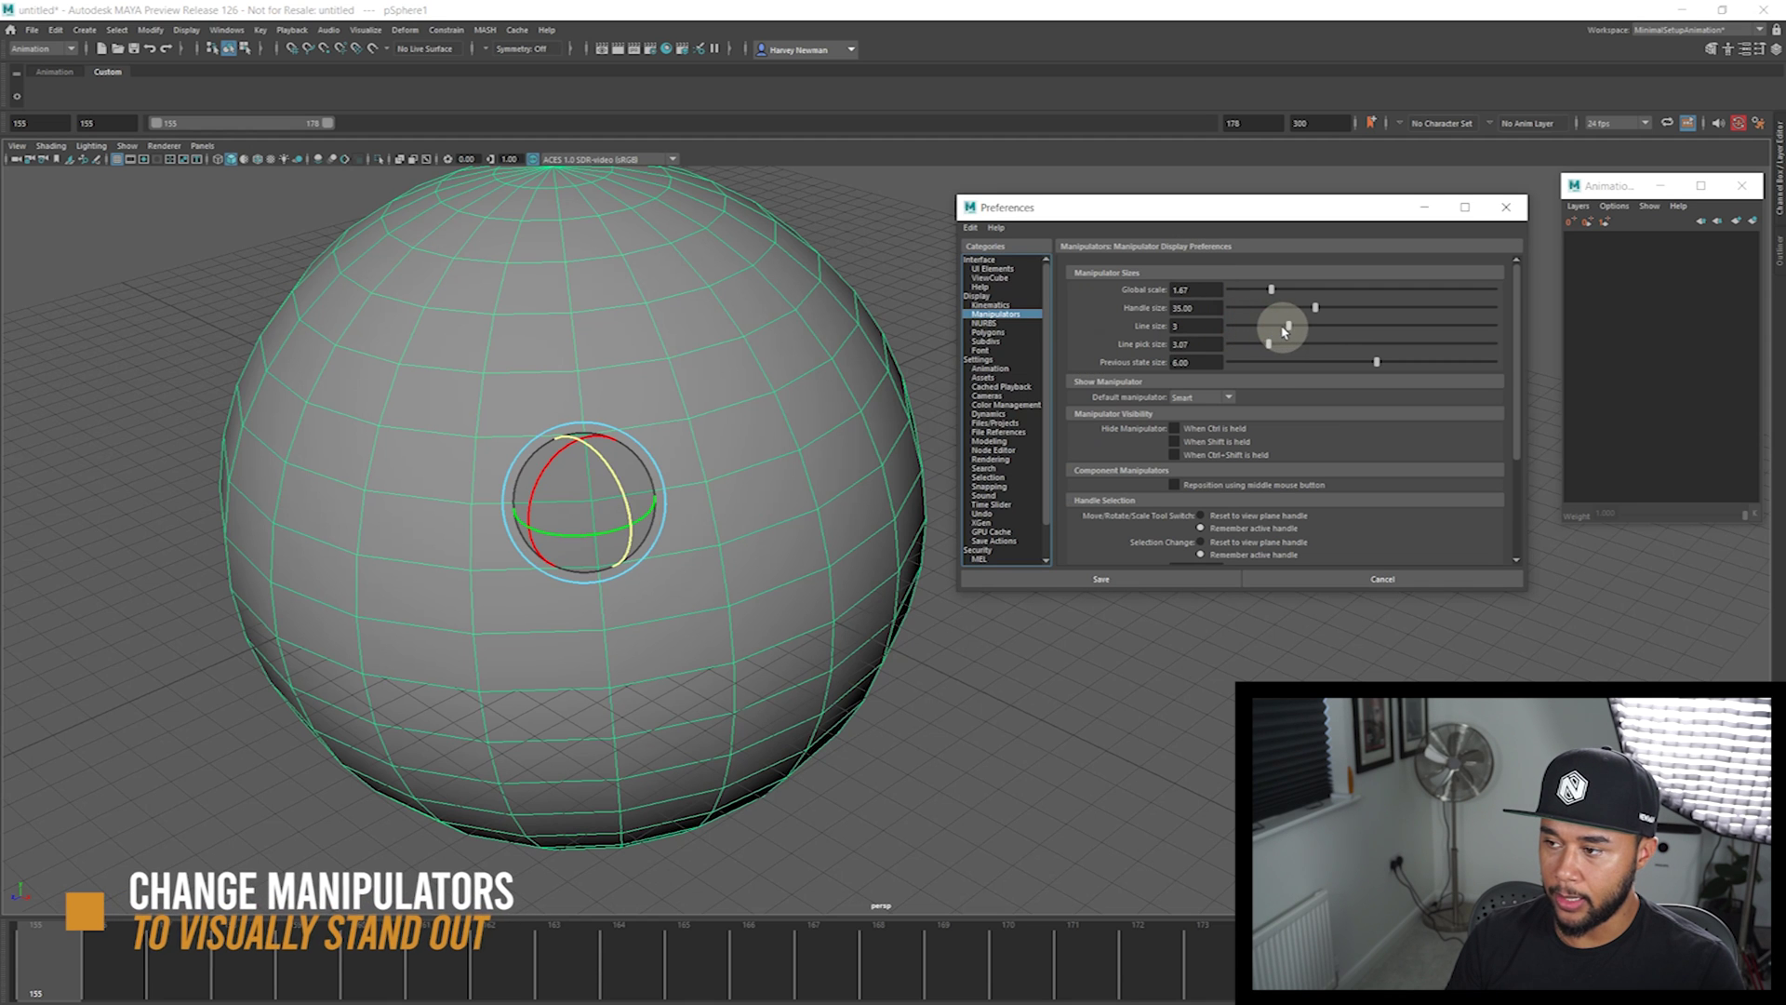
{"action": "left_click_drag", "start_coordinate": [658, 527], "coordinate": [558, 564]}
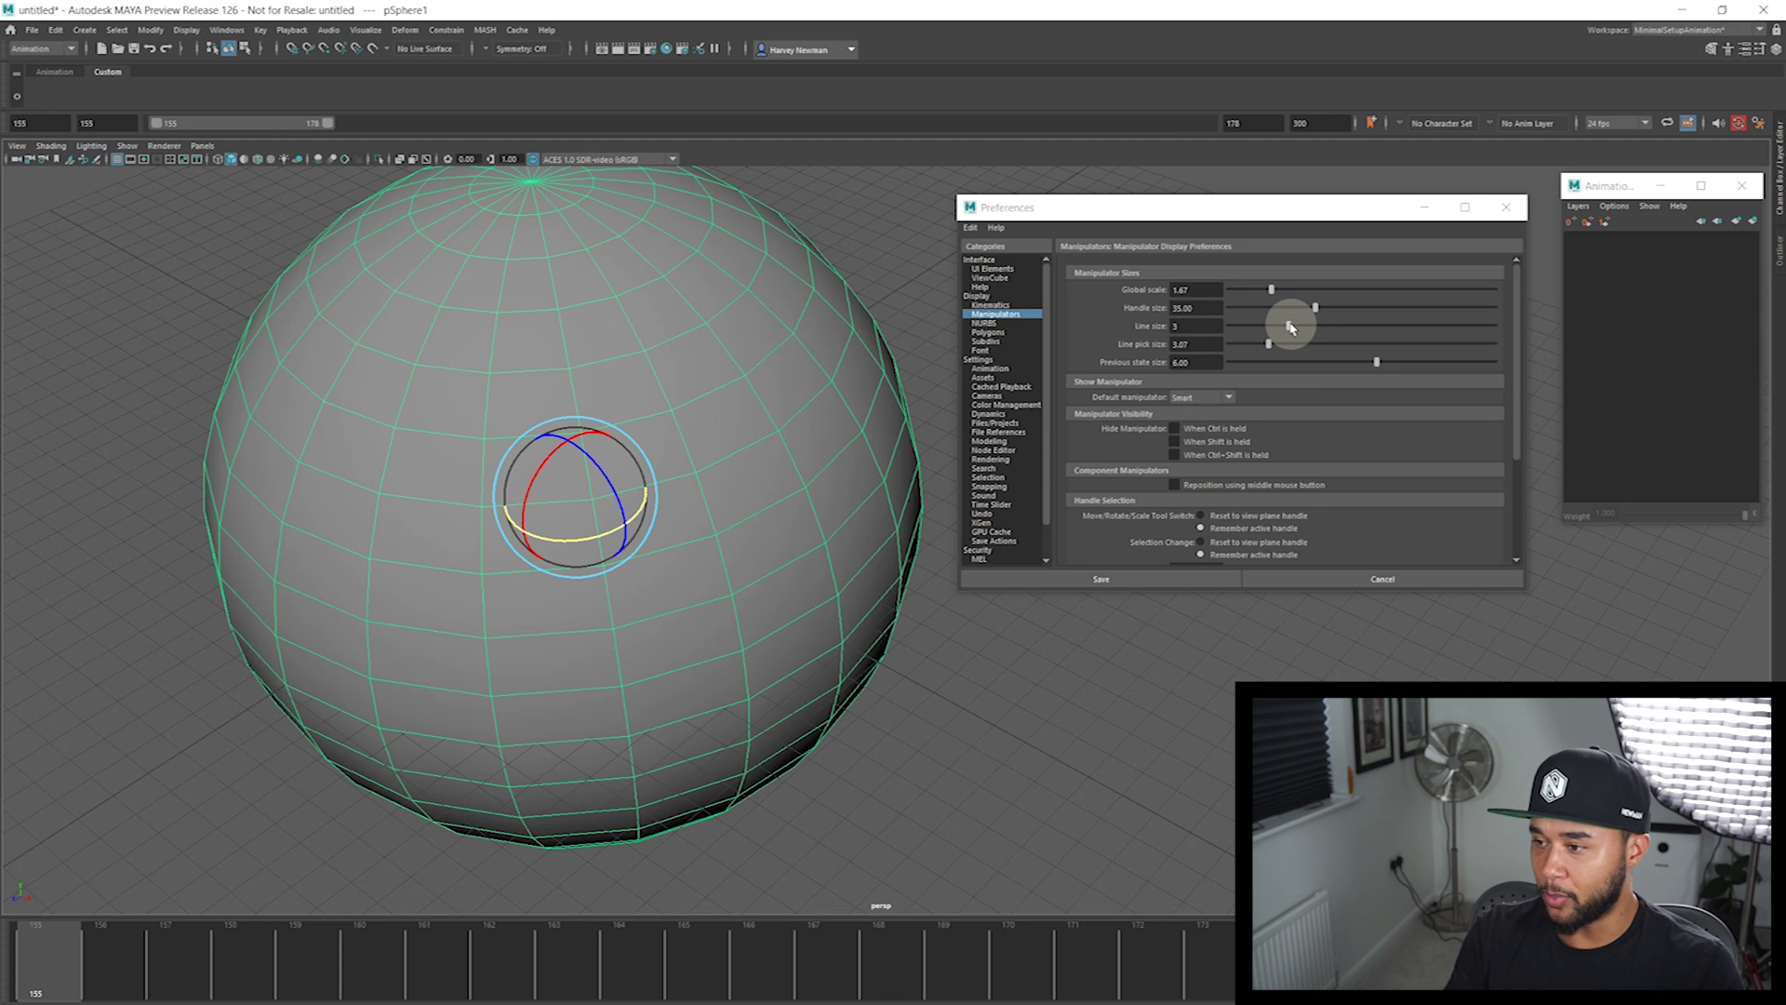
{"action": "left_click_drag", "start_coordinate": [661, 490], "coordinate": [995, 472], "text": "alt"}
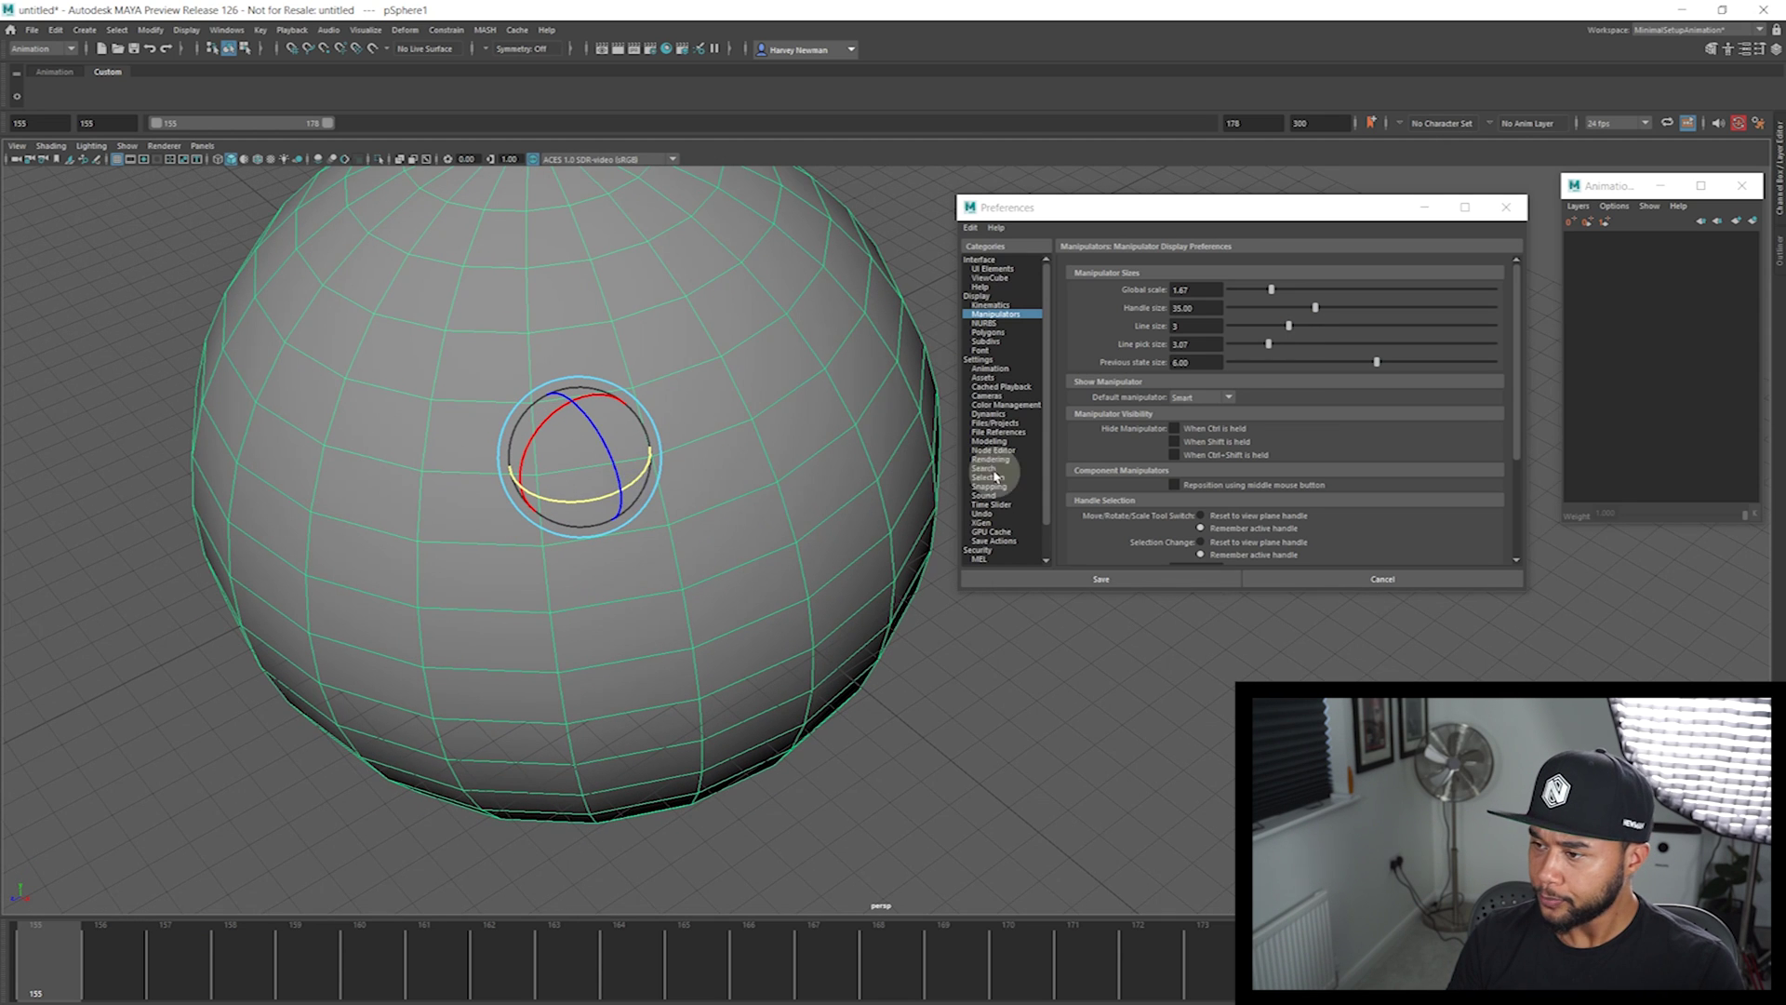
{"action": "key", "text": "w"}
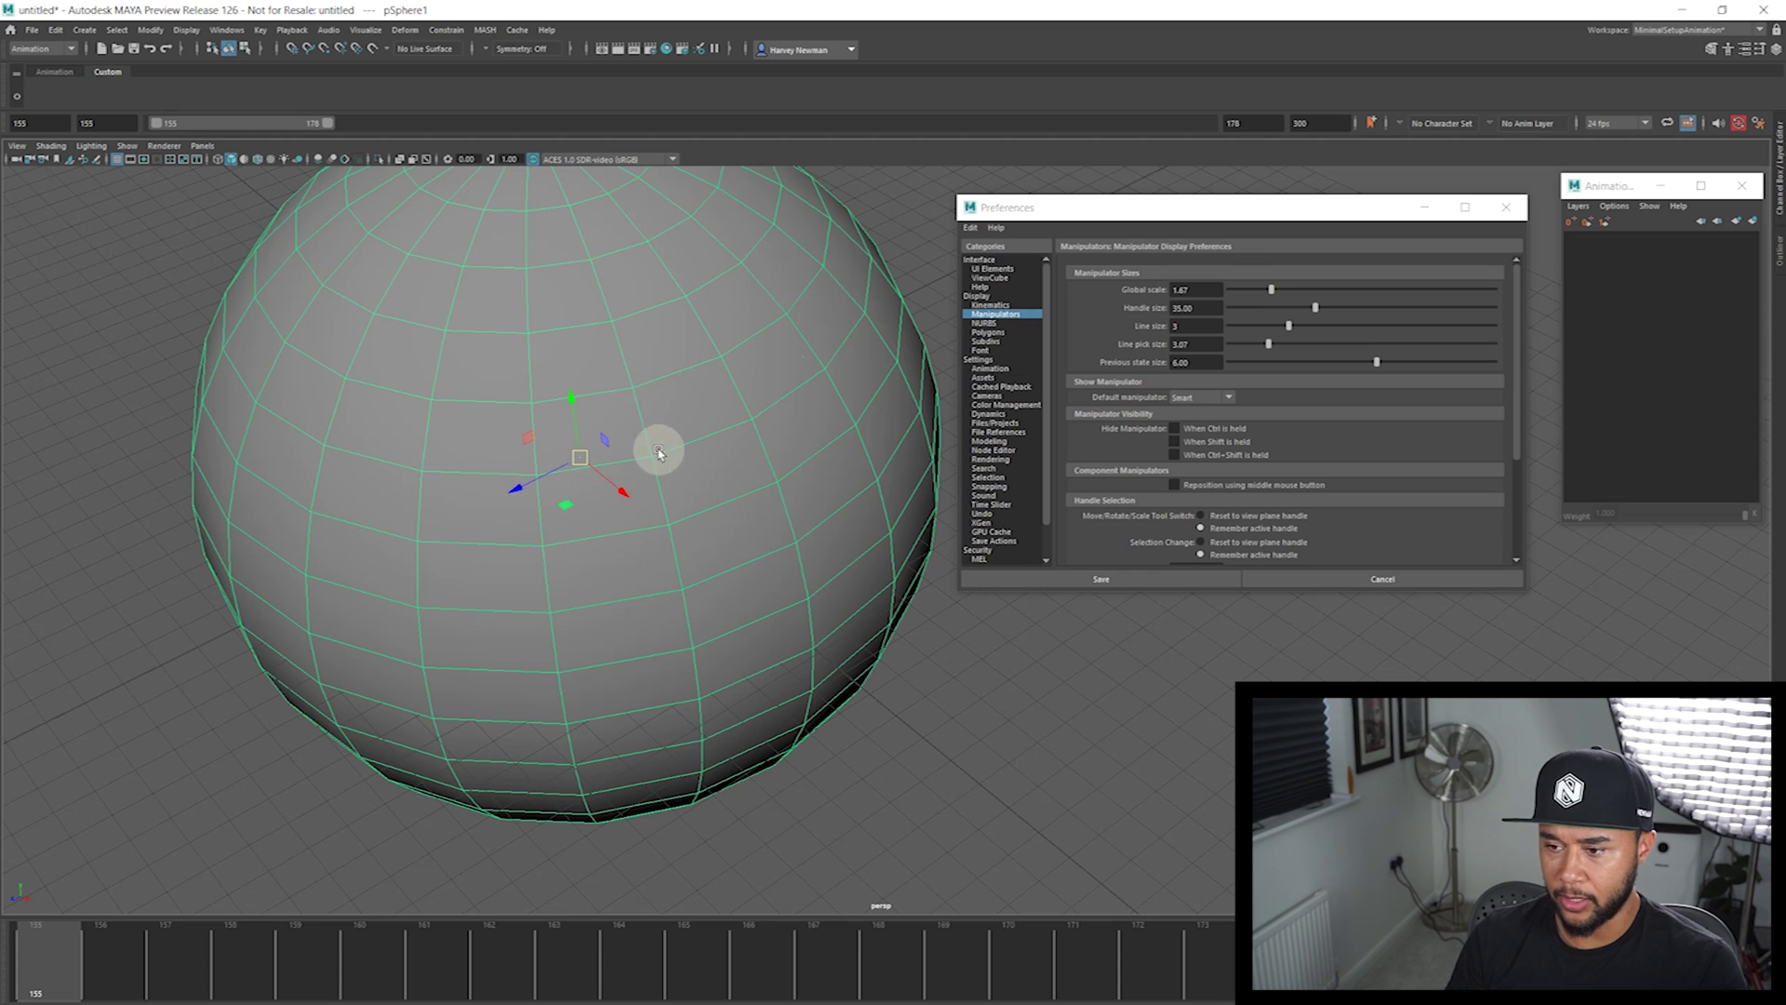
Open the Animation preferences and choose Parallel as the evaluation mode
{"action": "left_click", "coordinate": [1010, 297]}
{"action": "left_click", "coordinate": [1009, 370]}
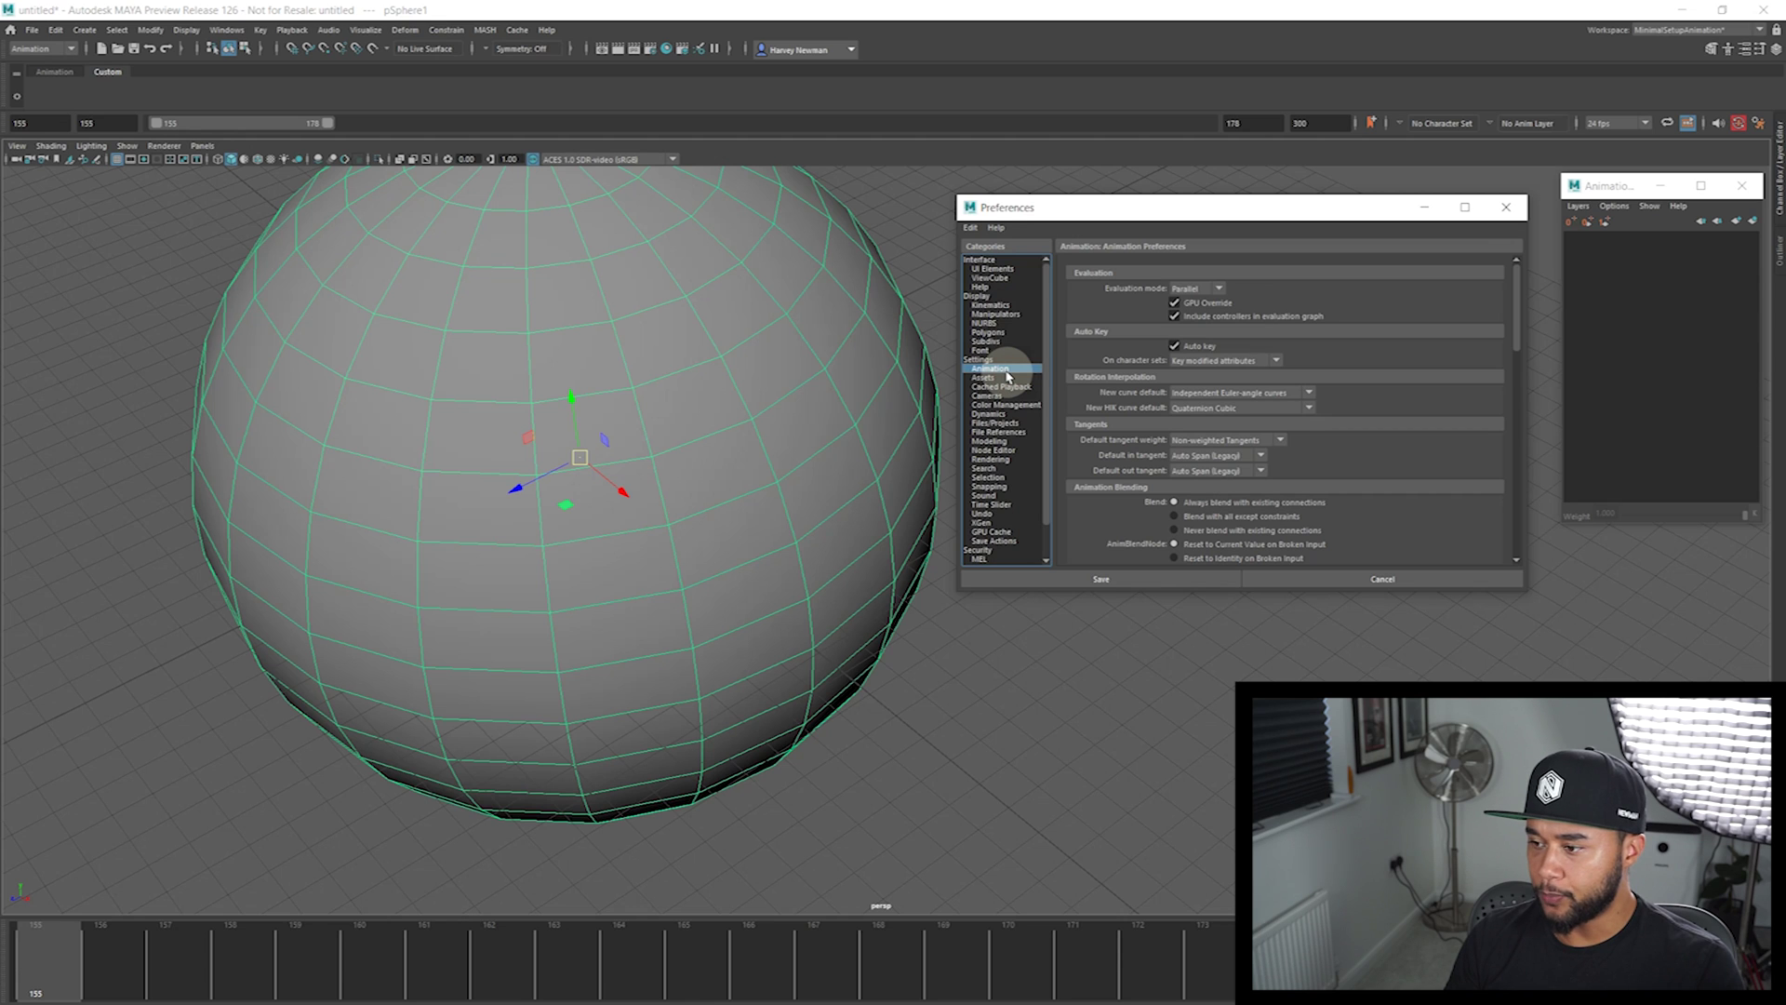
{"action": "left_click", "coordinate": [1215, 290]}
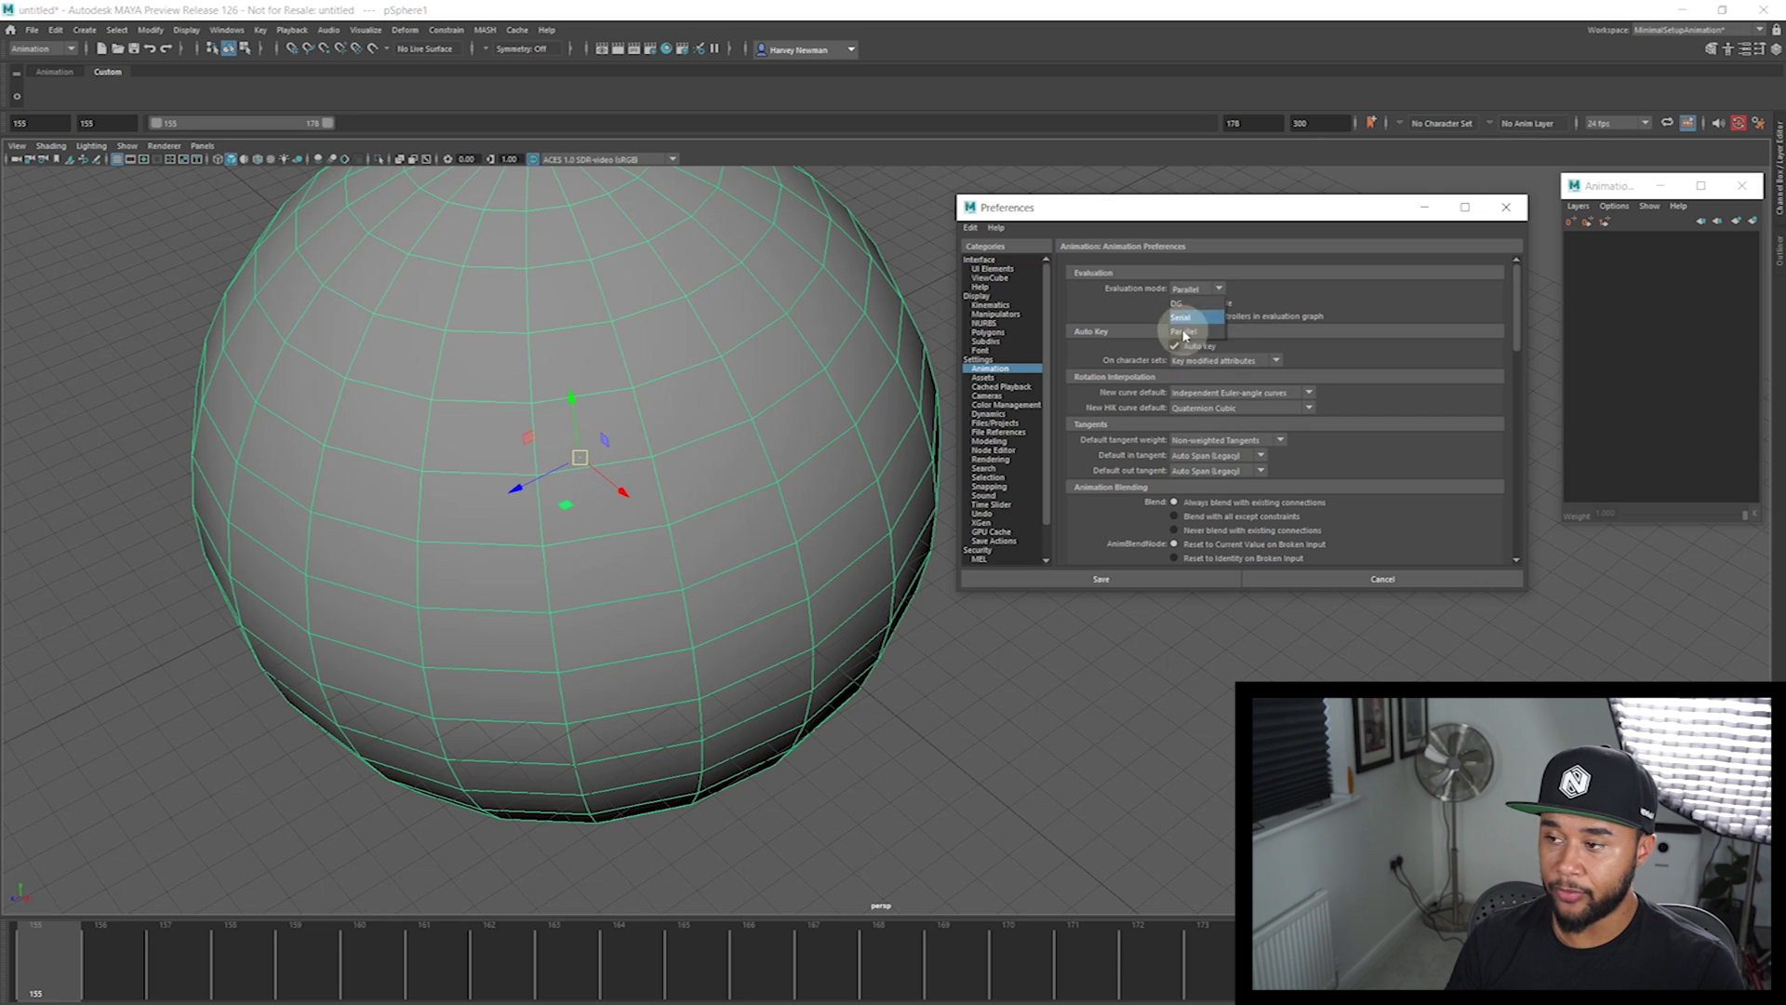
{"action": "left_click", "coordinate": [1185, 331]}
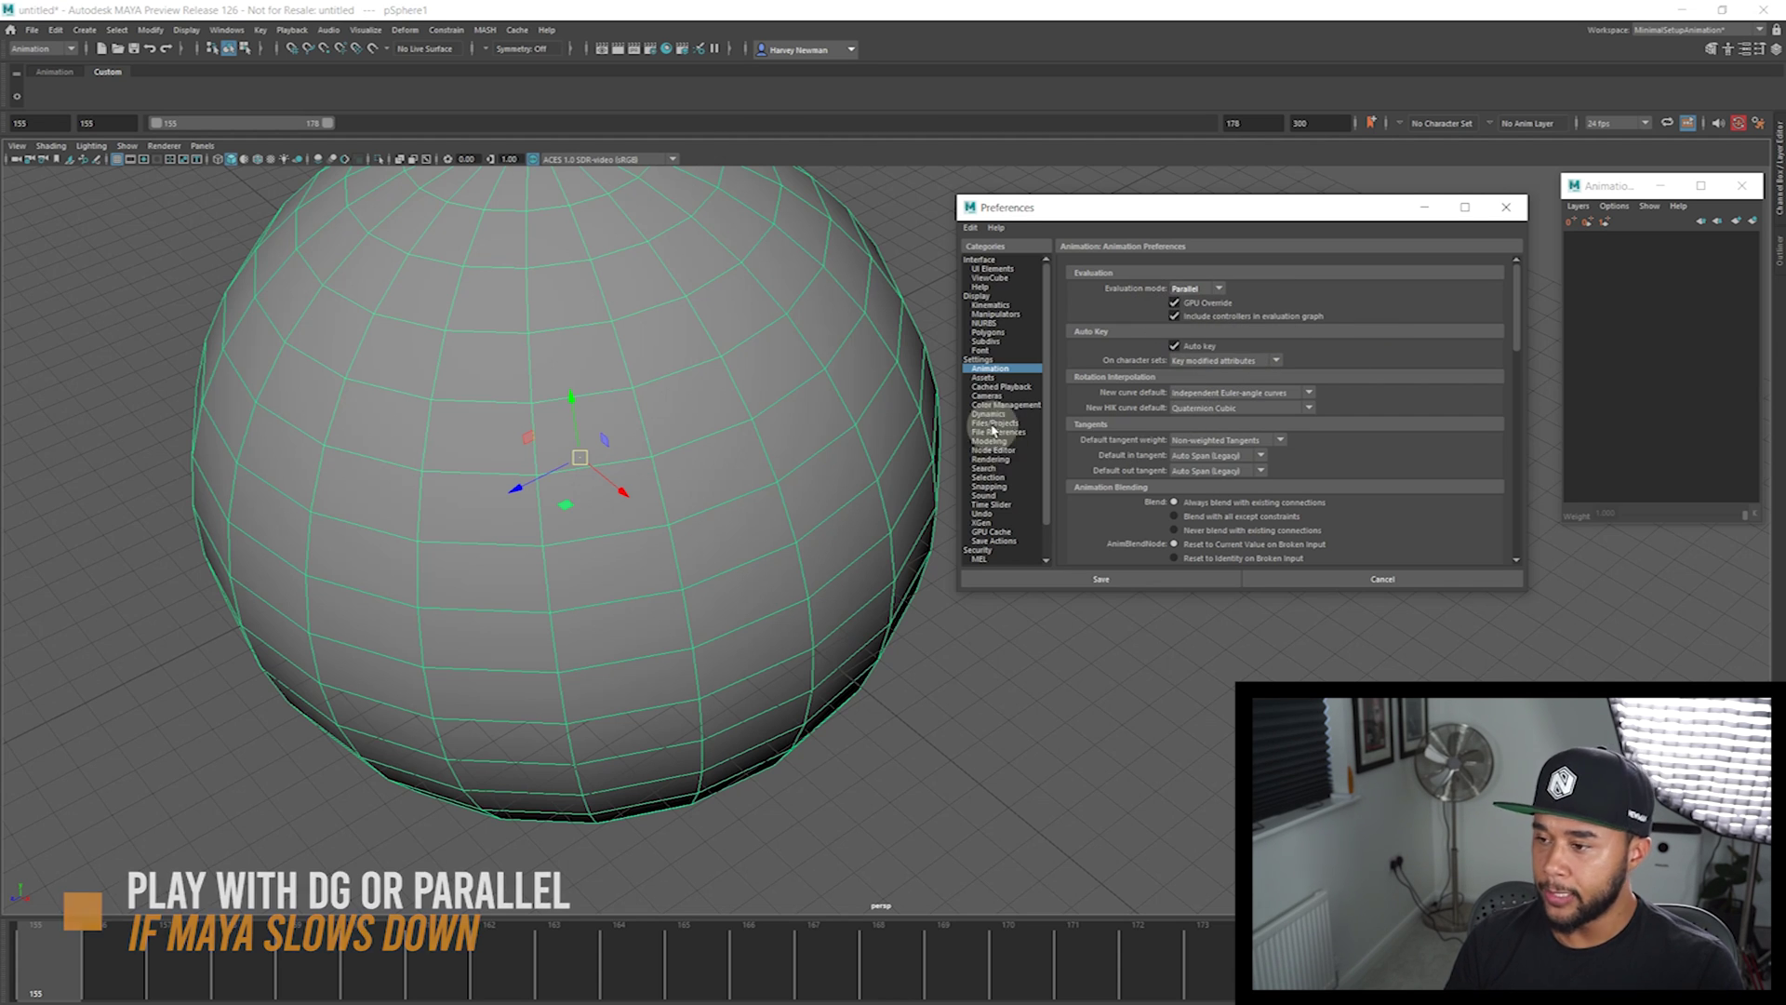
Look through the Files/Projects preferences, from the AutoSave options down to the File Dialog style
{"action": "scroll", "coordinate": [1030, 361], "scroll_direction": "down", "scroll_amount": 1}
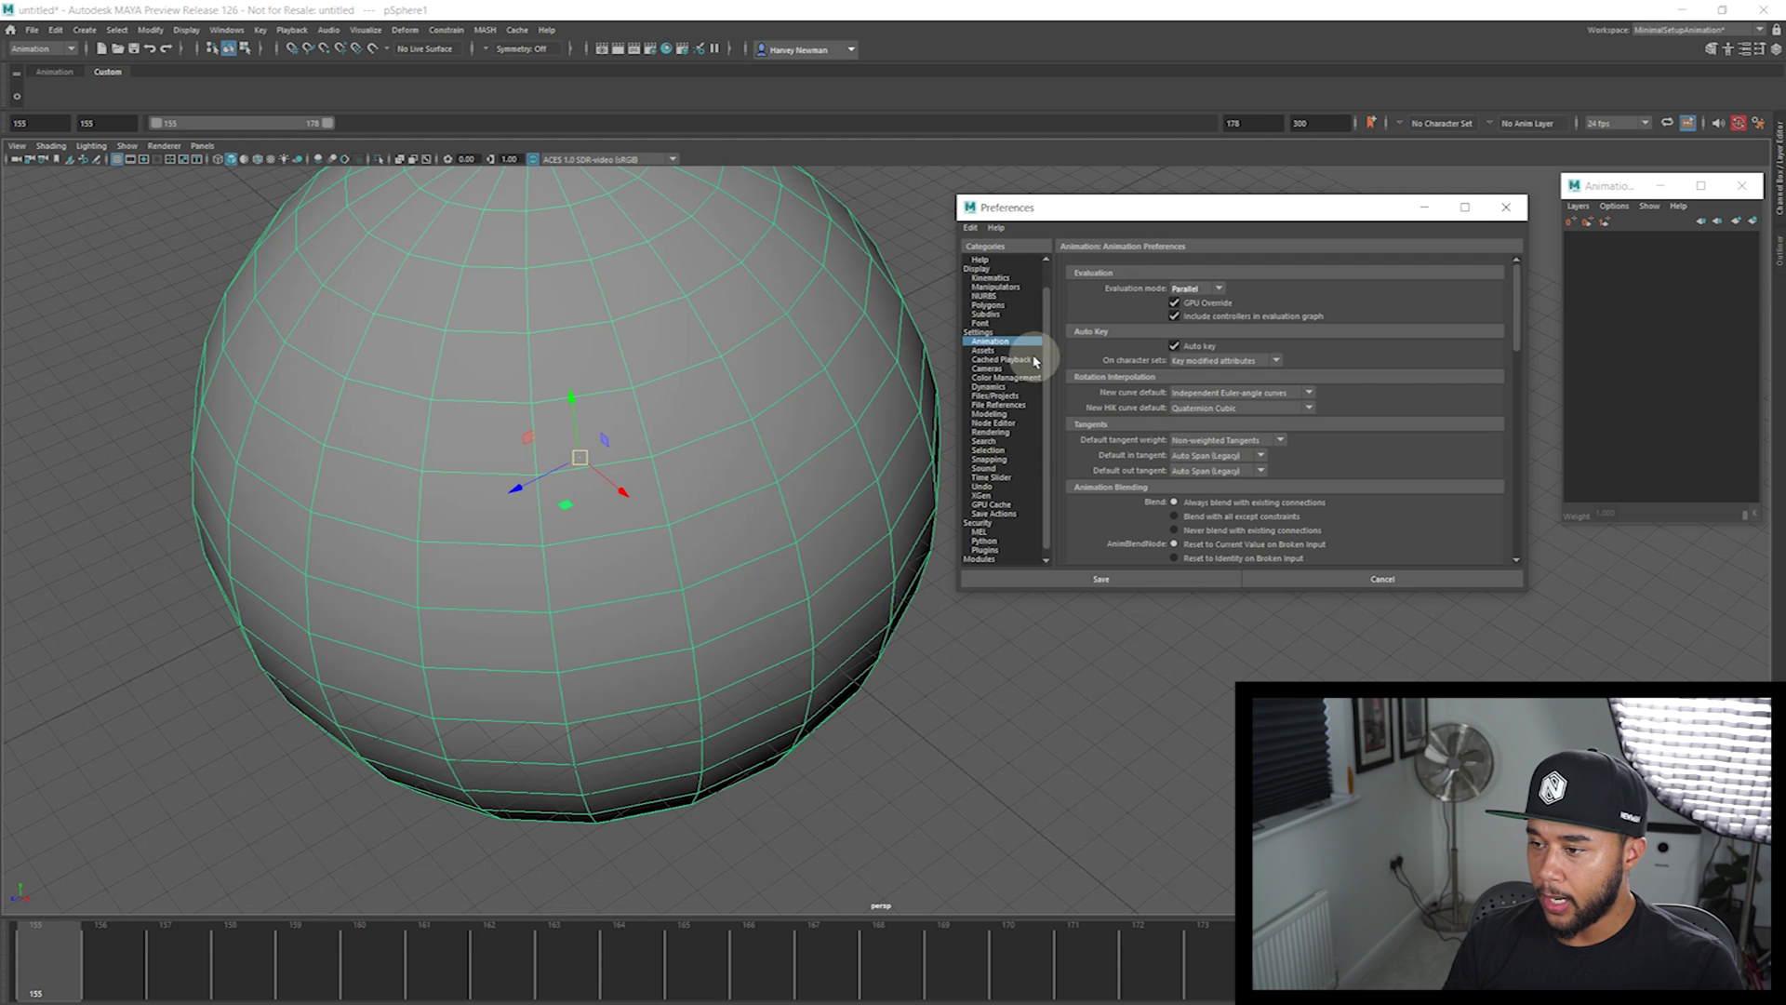
{"action": "left_click", "coordinate": [1003, 397]}
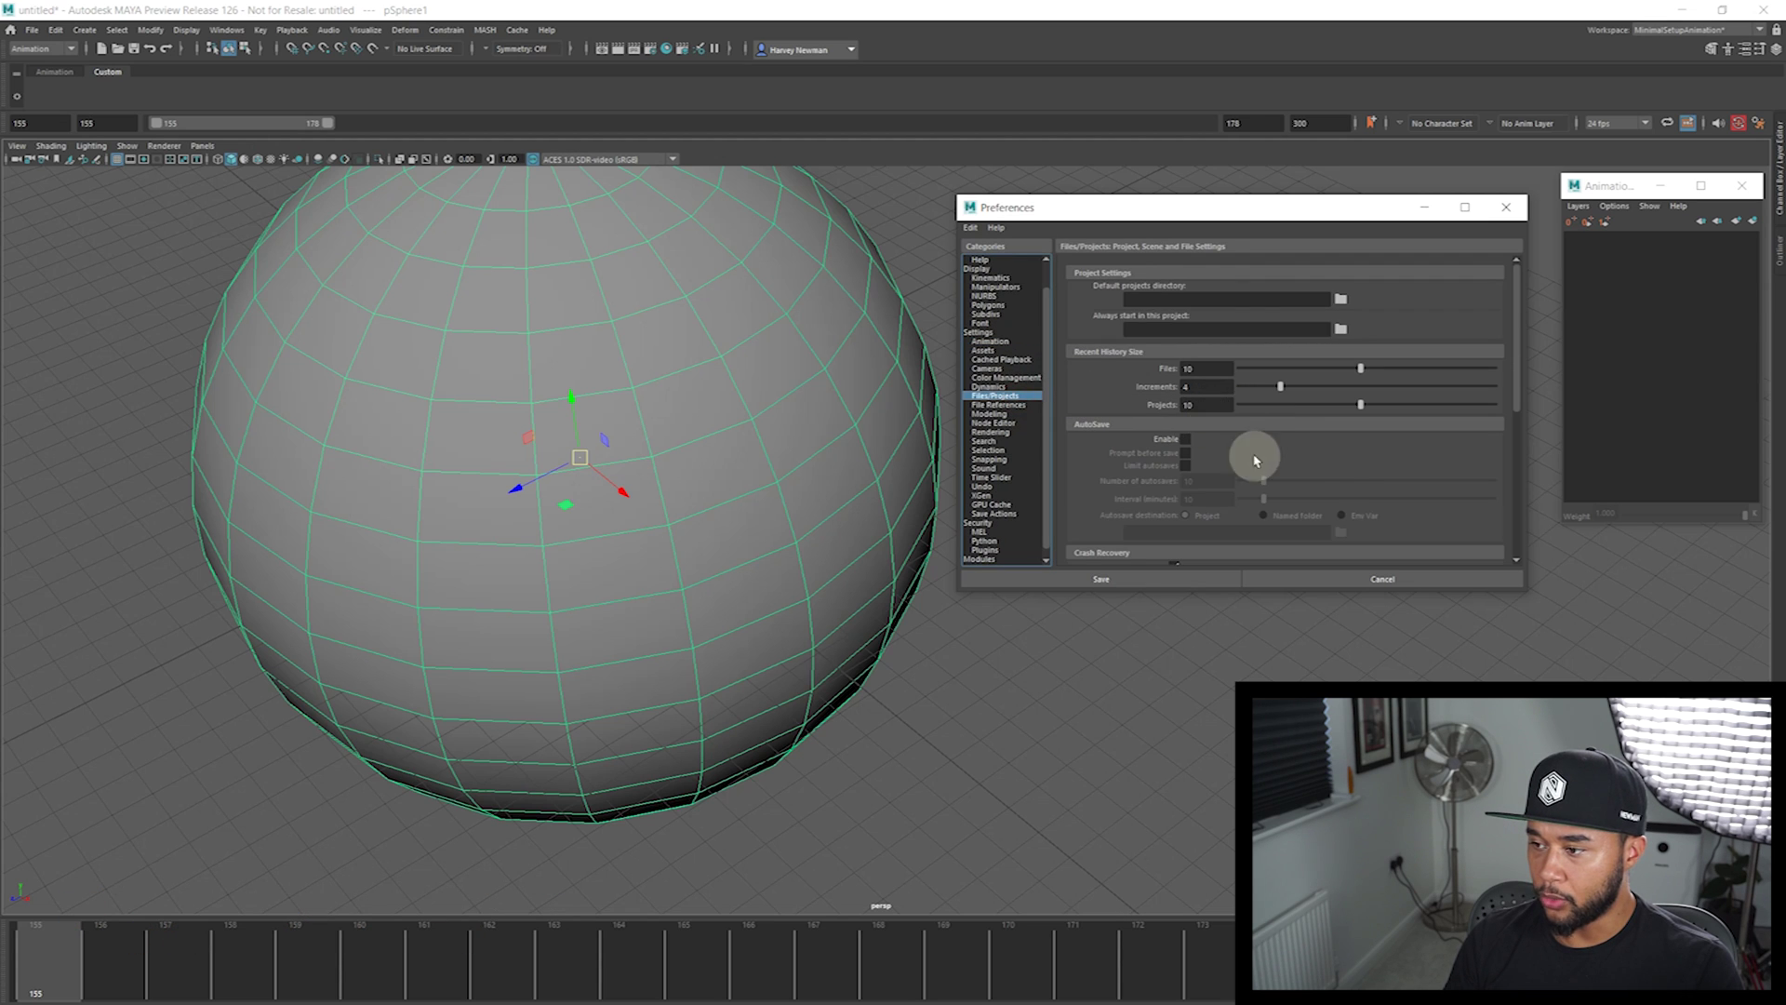
{"action": "scroll", "coordinate": [1349, 472], "scroll_direction": "down", "scroll_amount": 5}
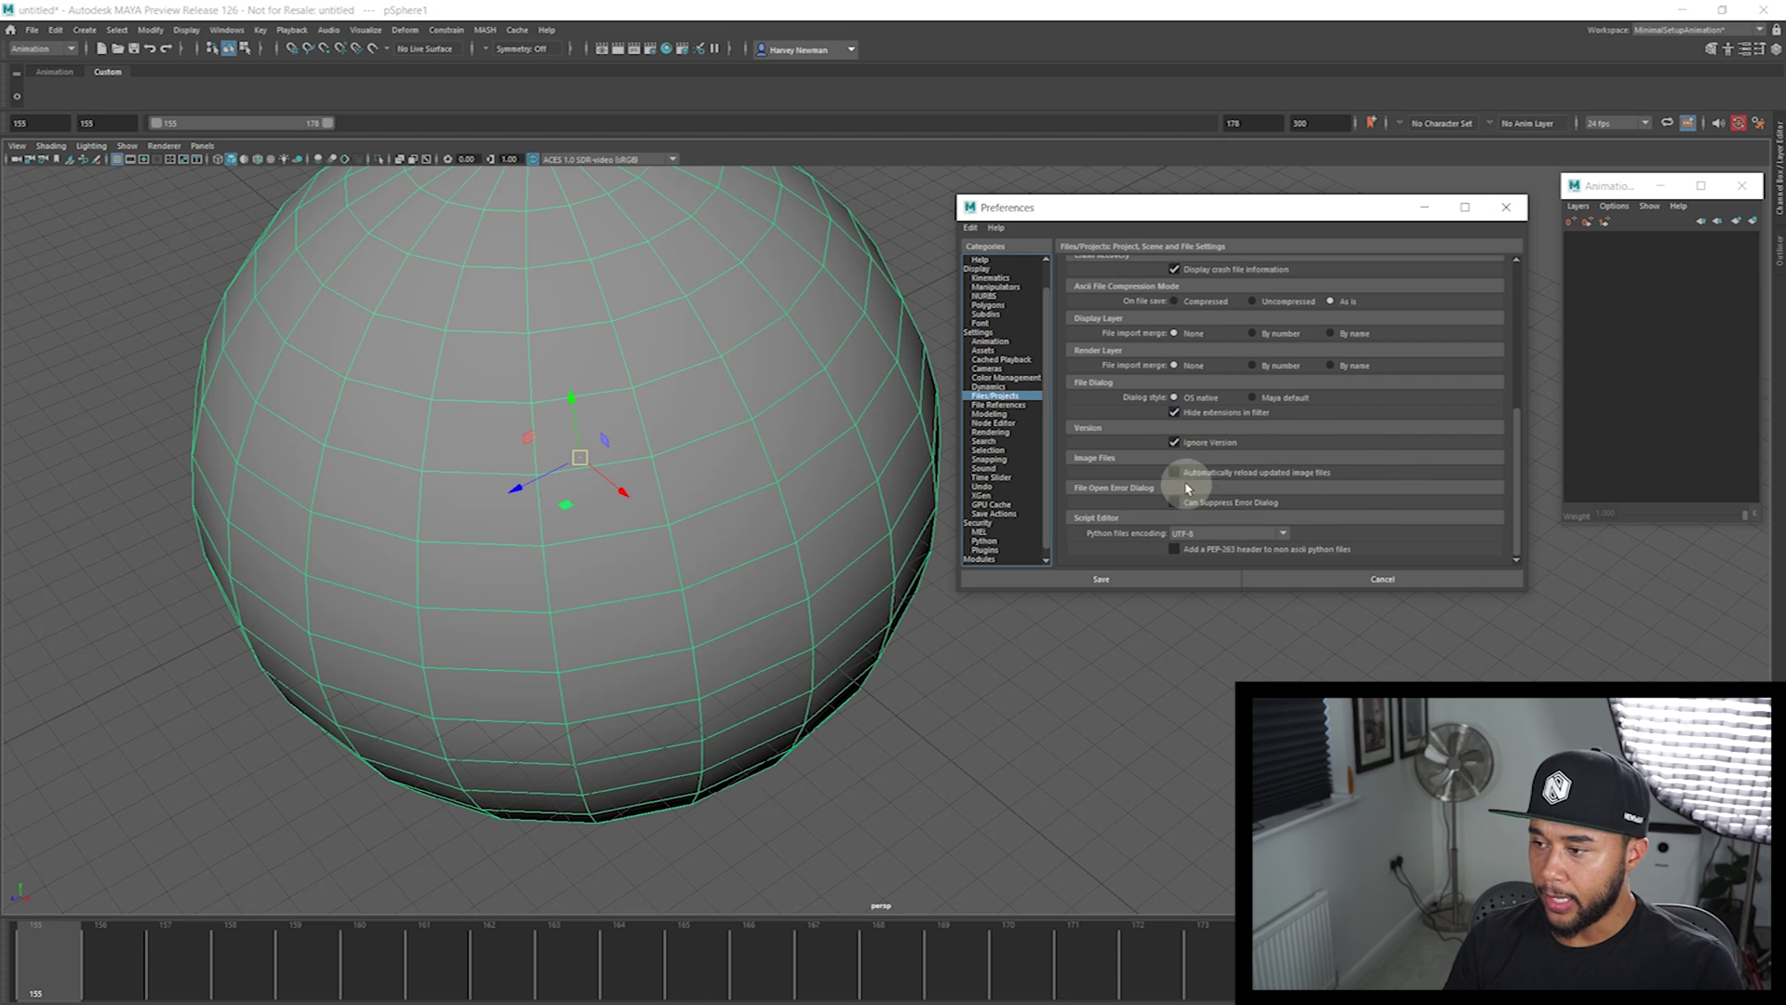
{"action": "left_click", "coordinate": [1254, 401]}
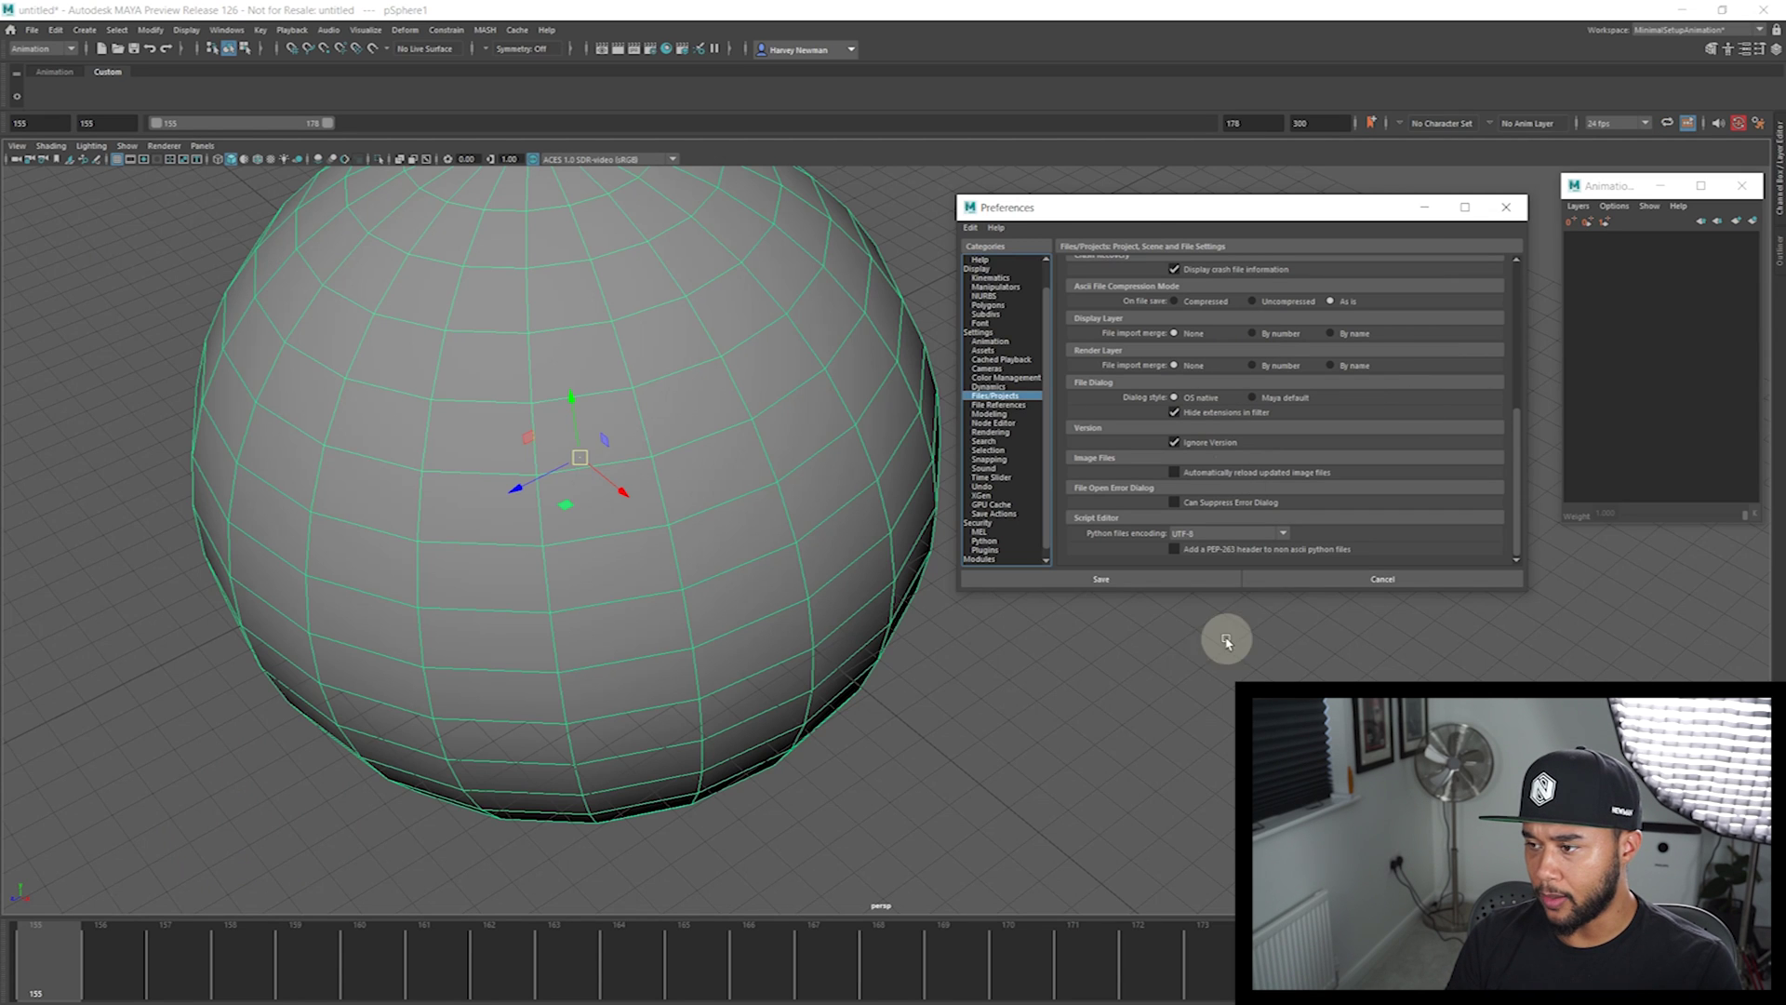
Open the Time Slider preferences and set keys on the sphere at frames 155, 161 and 167
{"action": "left_click", "coordinate": [992, 477]}
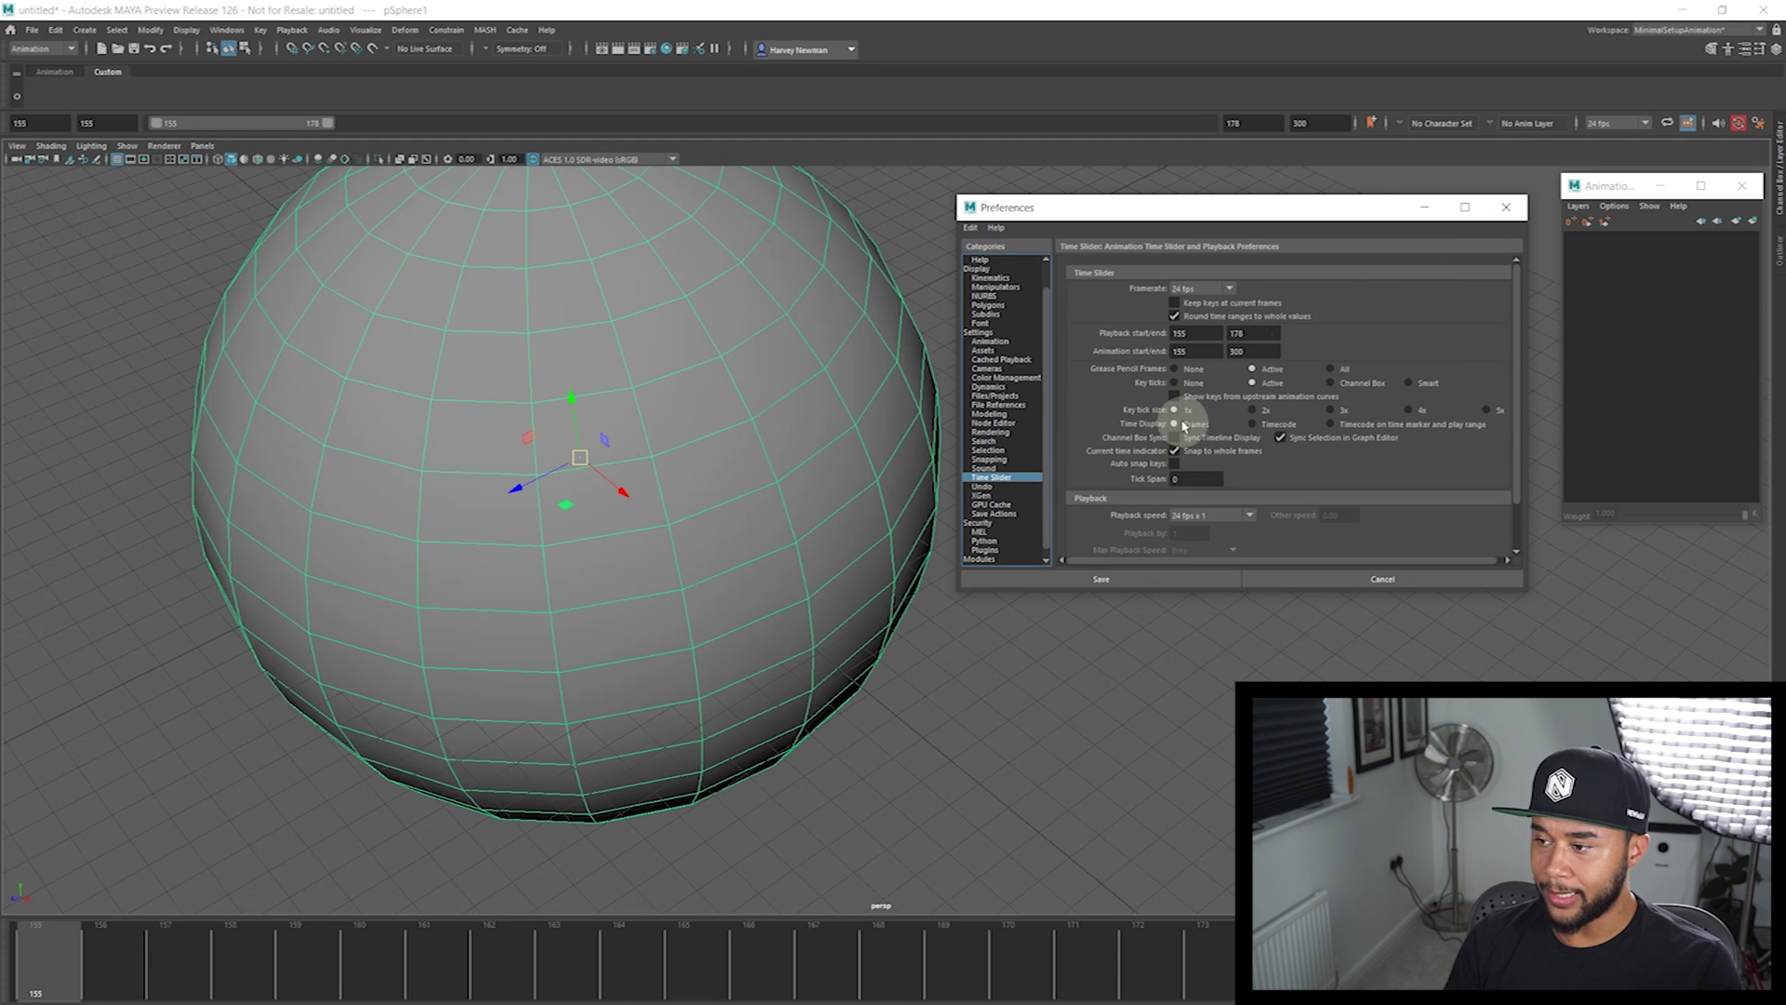
{"action": "mouse_move", "coordinate": [98, 972]}
{"action": "left_mouse_down"}
{"action": "mouse_move", "coordinate": [174, 958]}
{"action": "mouse_move", "coordinate": [96, 970]}
{"action": "left_mouse_up"}
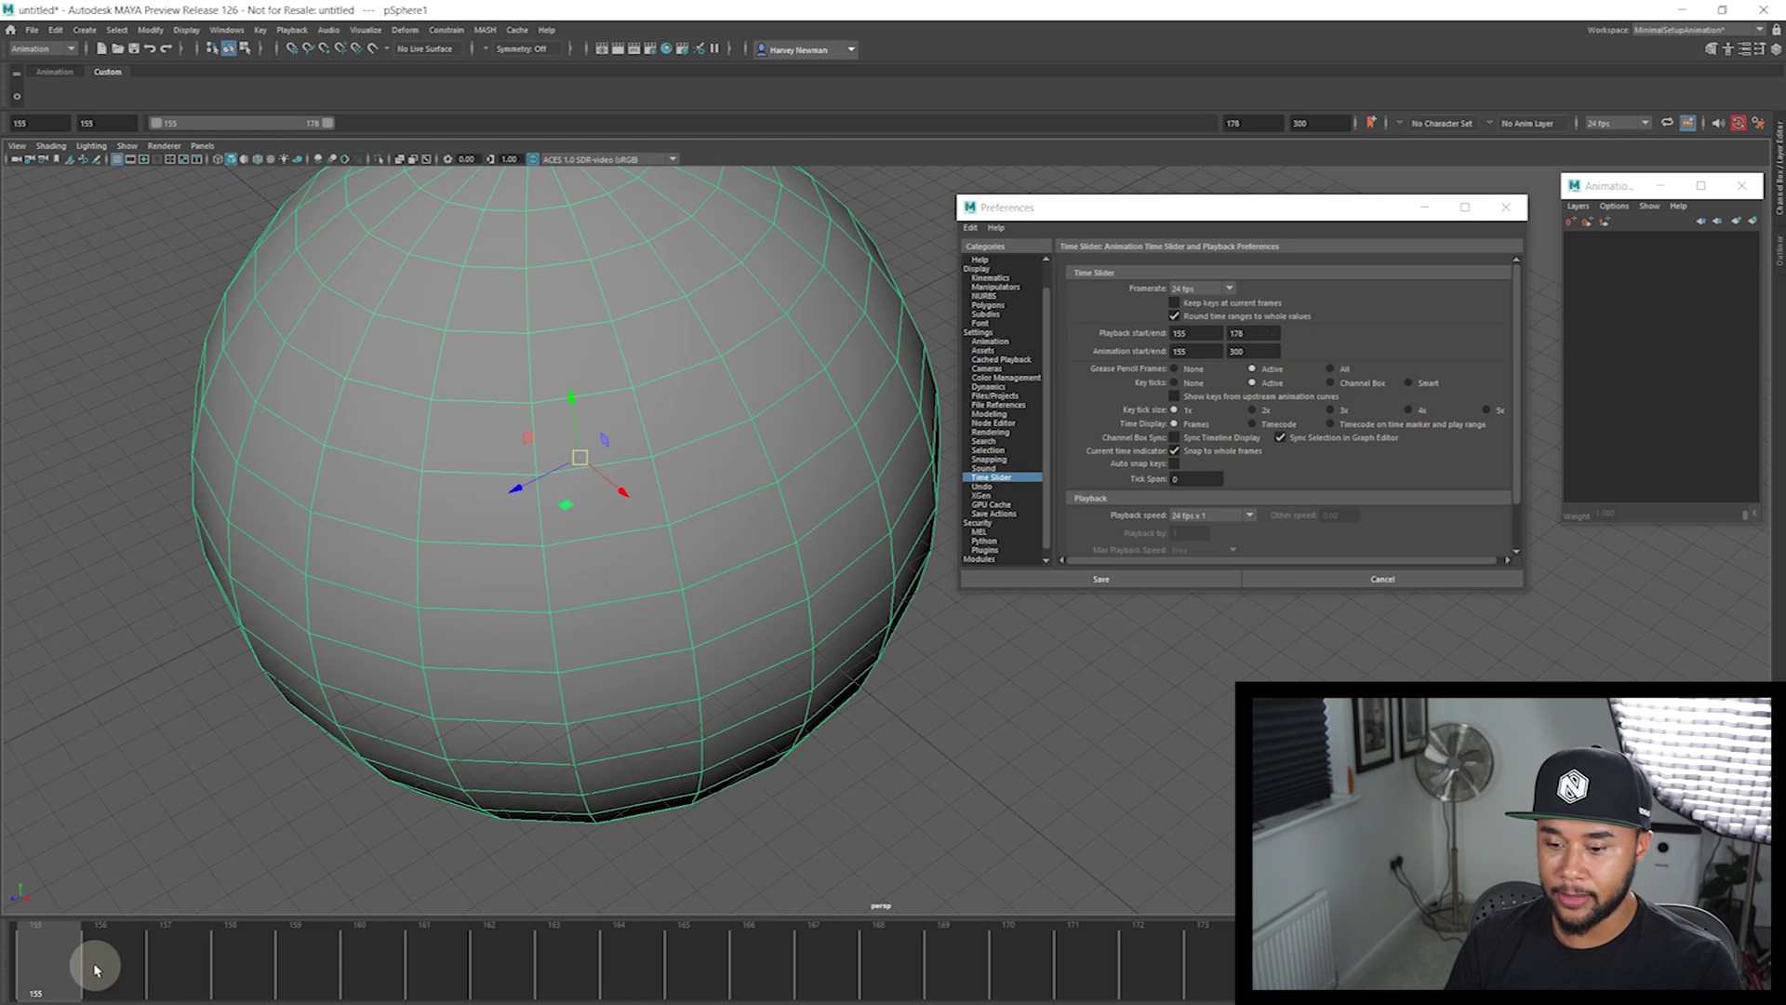
{"action": "left_click_drag", "start_coordinate": [428, 729], "coordinate": [462, 710], "text": "alt"}
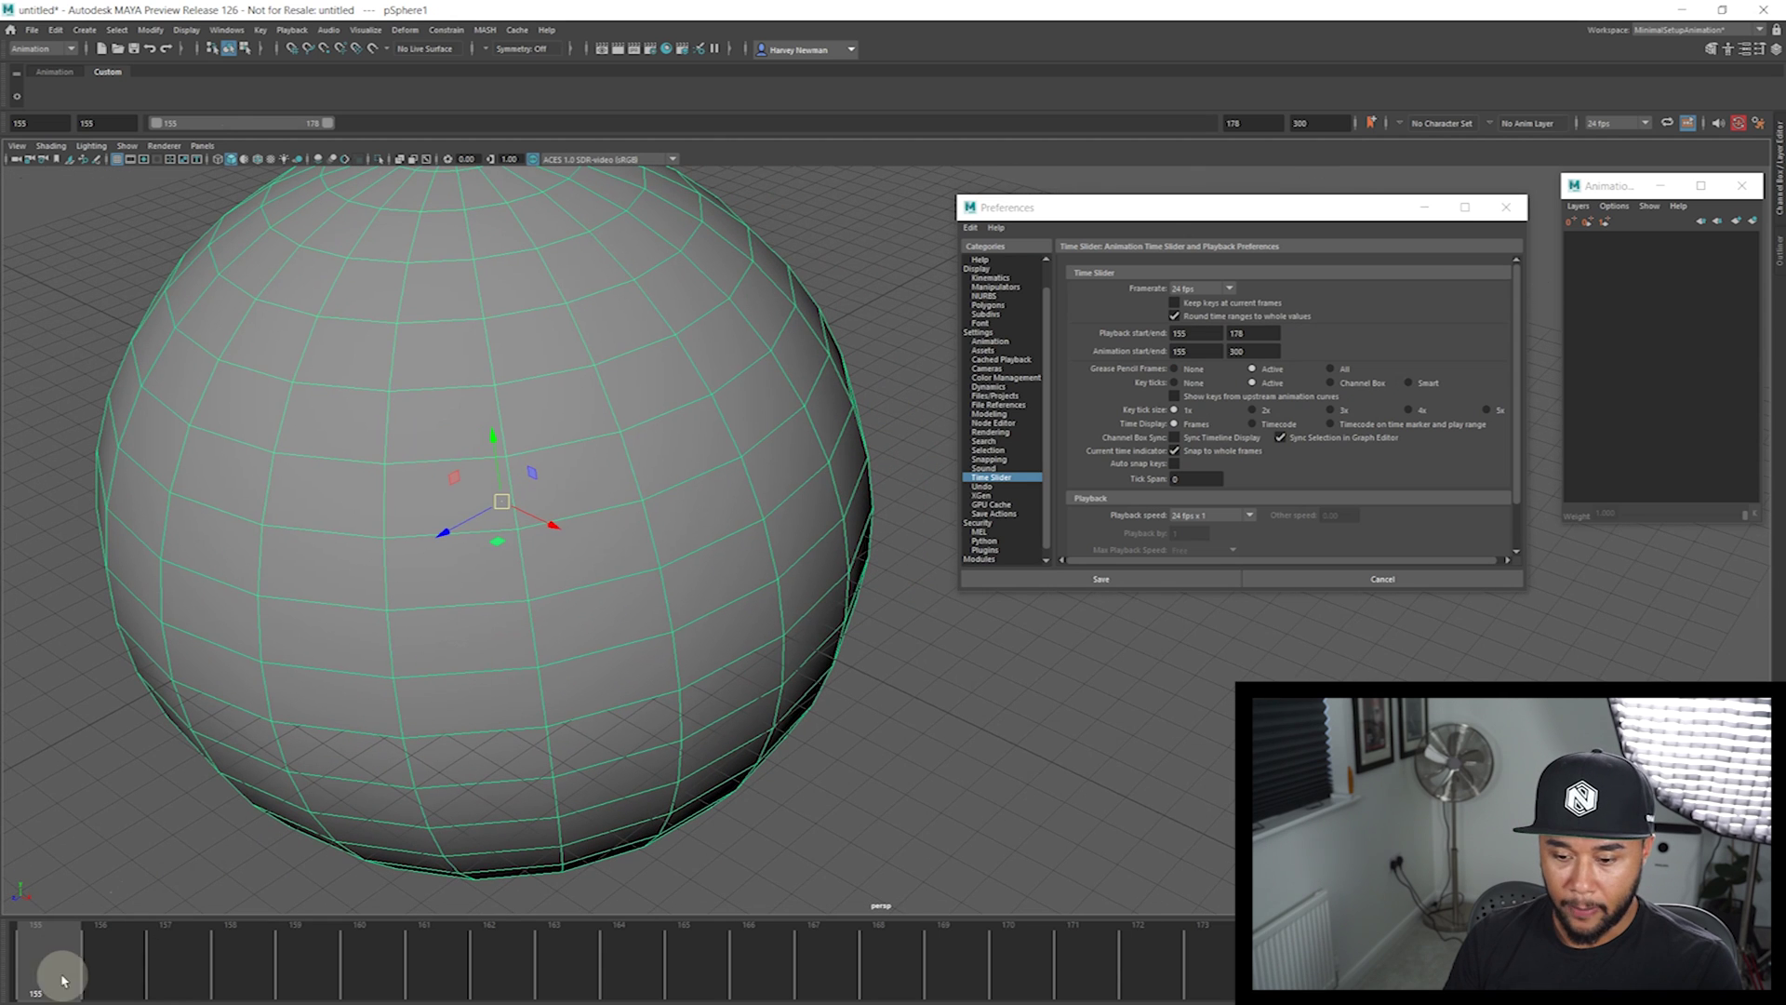
{"action": "mouse_move", "coordinate": [149, 925]}
{"action": "left_mouse_down"}
{"action": "mouse_move", "coordinate": [510, 969]}
{"action": "mouse_move", "coordinate": [819, 961]}
{"action": "mouse_move", "coordinate": [74, 962]}
{"action": "left_mouse_up"}
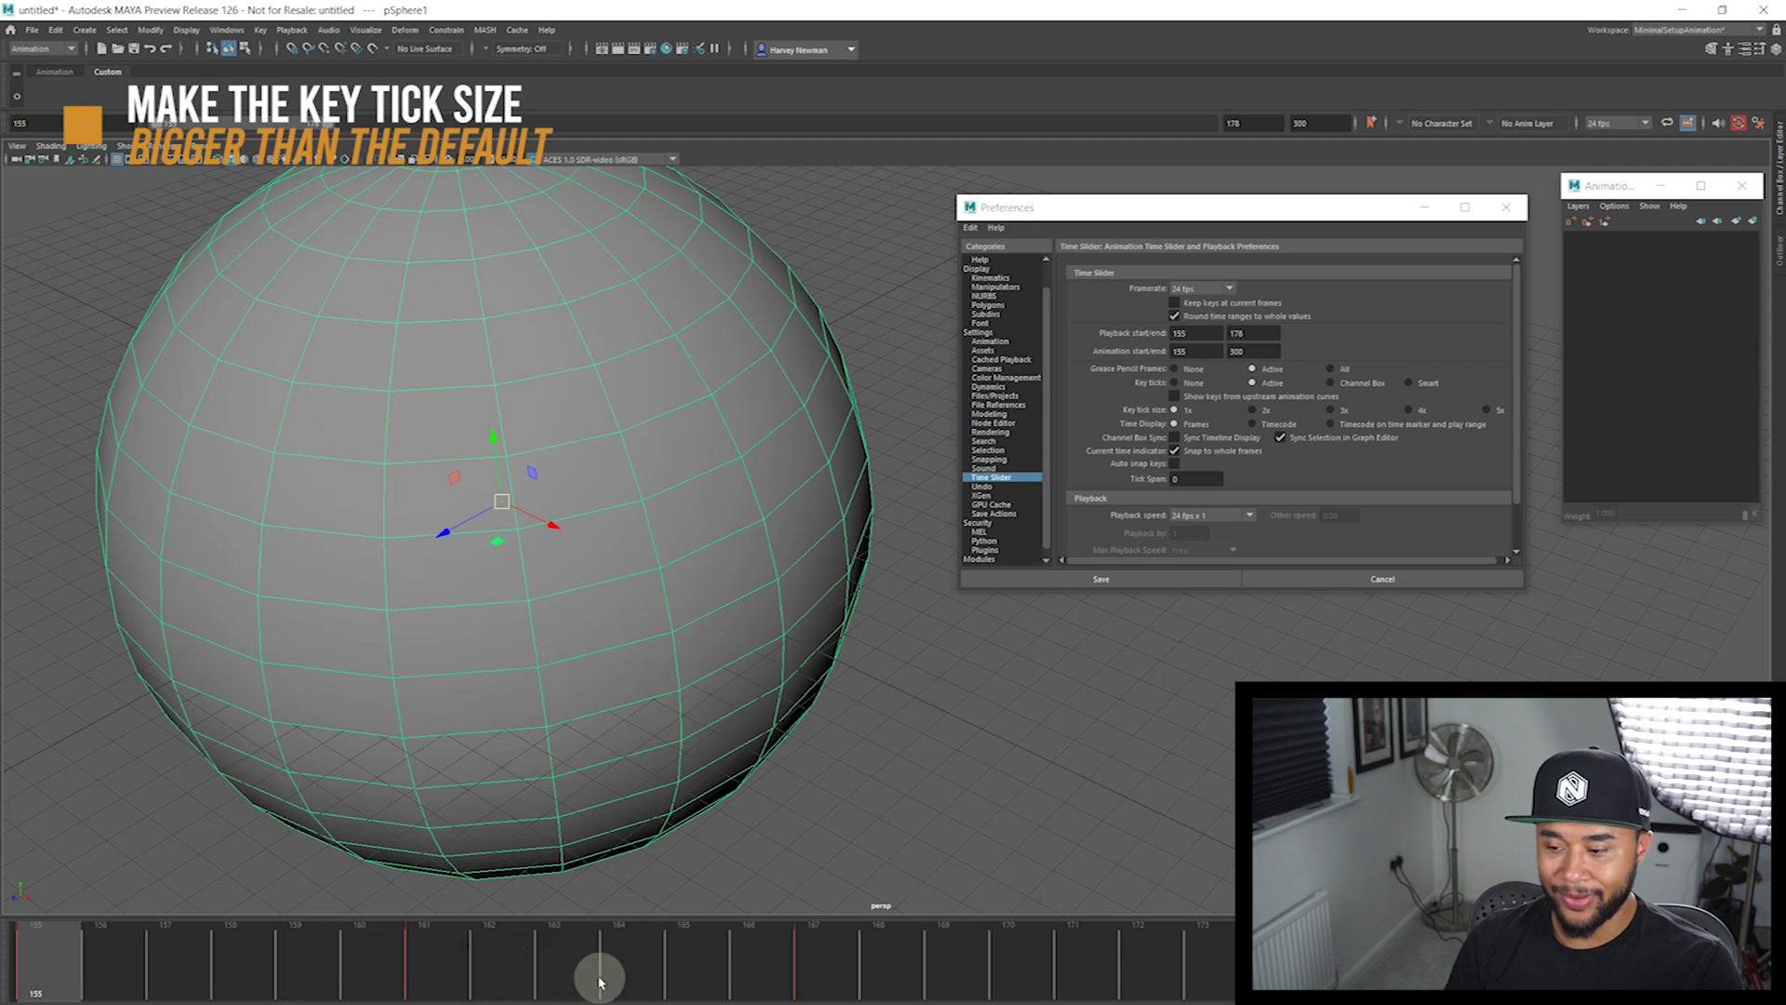
Set more keys on the sphere at frames 156, 157, 158 and several further frames up to about frame 173
{"action": "left_click", "coordinate": [113, 965]}
{"action": "key", "text": "s"}
{"action": "left_click", "coordinate": [170, 963]}
{"action": "key", "text": "s"}
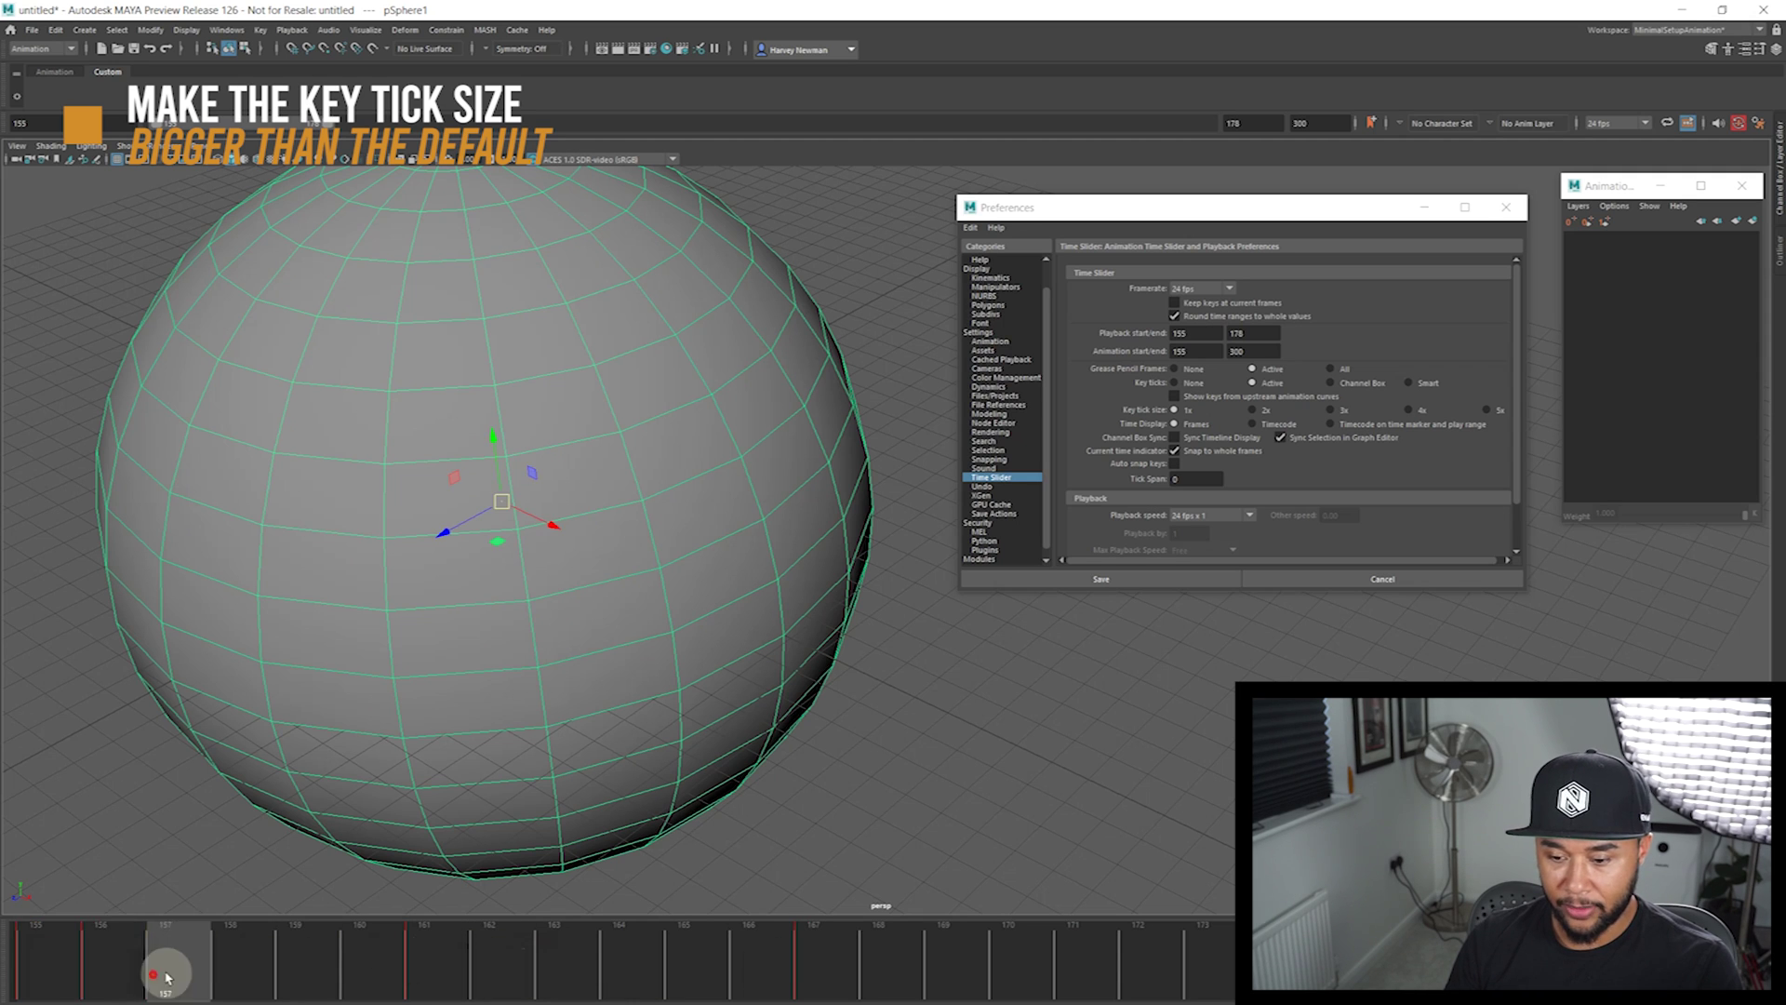
{"action": "left_click", "coordinate": [245, 973]}
{"action": "key", "text": "s"}
{"action": "left_click", "coordinate": [307, 972]}
{"action": "left_click", "coordinate": [437, 973]}
{"action": "left_click", "coordinate": [568, 972]}
{"action": "key", "text": "s"}
{"action": "left_click", "coordinate": [705, 973]}
{"action": "left_click_drag", "start_coordinate": [705, 974], "coordinate": [1196, 963]}
Expand the playback range to the full animation range, extend its end to frame 1000, and scrub through the keyed frames
{"action": "double_click", "coordinate": [223, 123]}
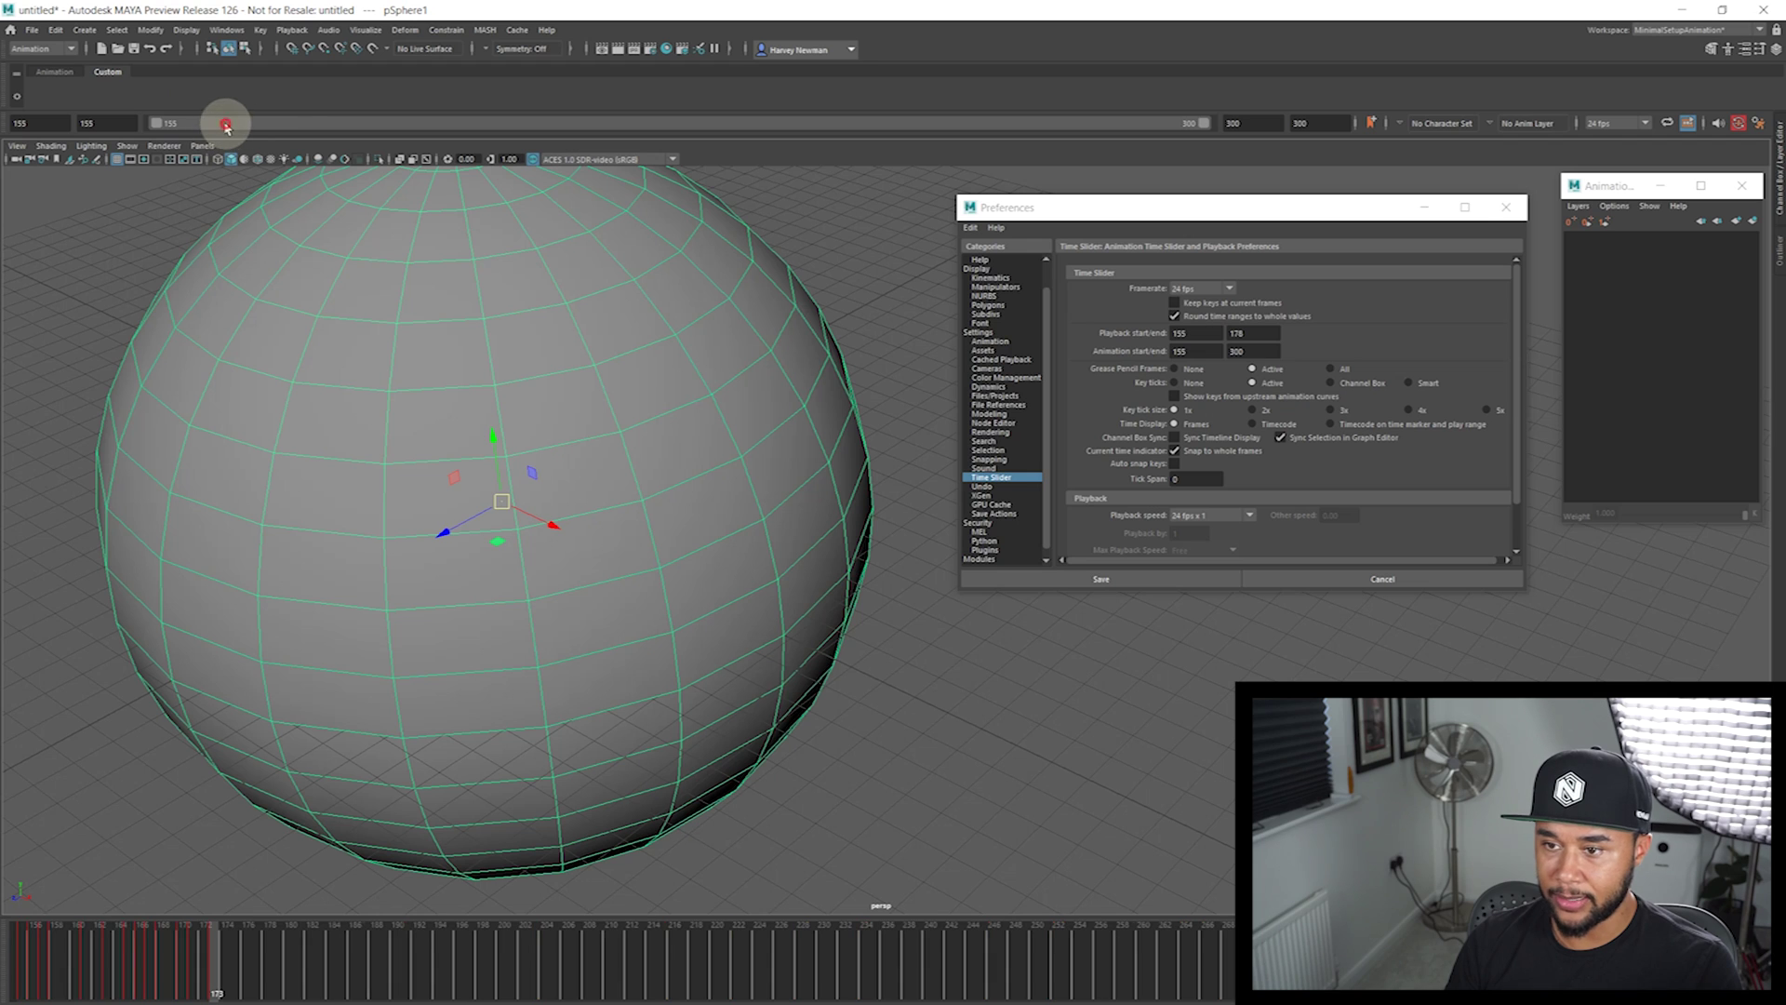
{"action": "double_click", "coordinate": [1251, 122]}
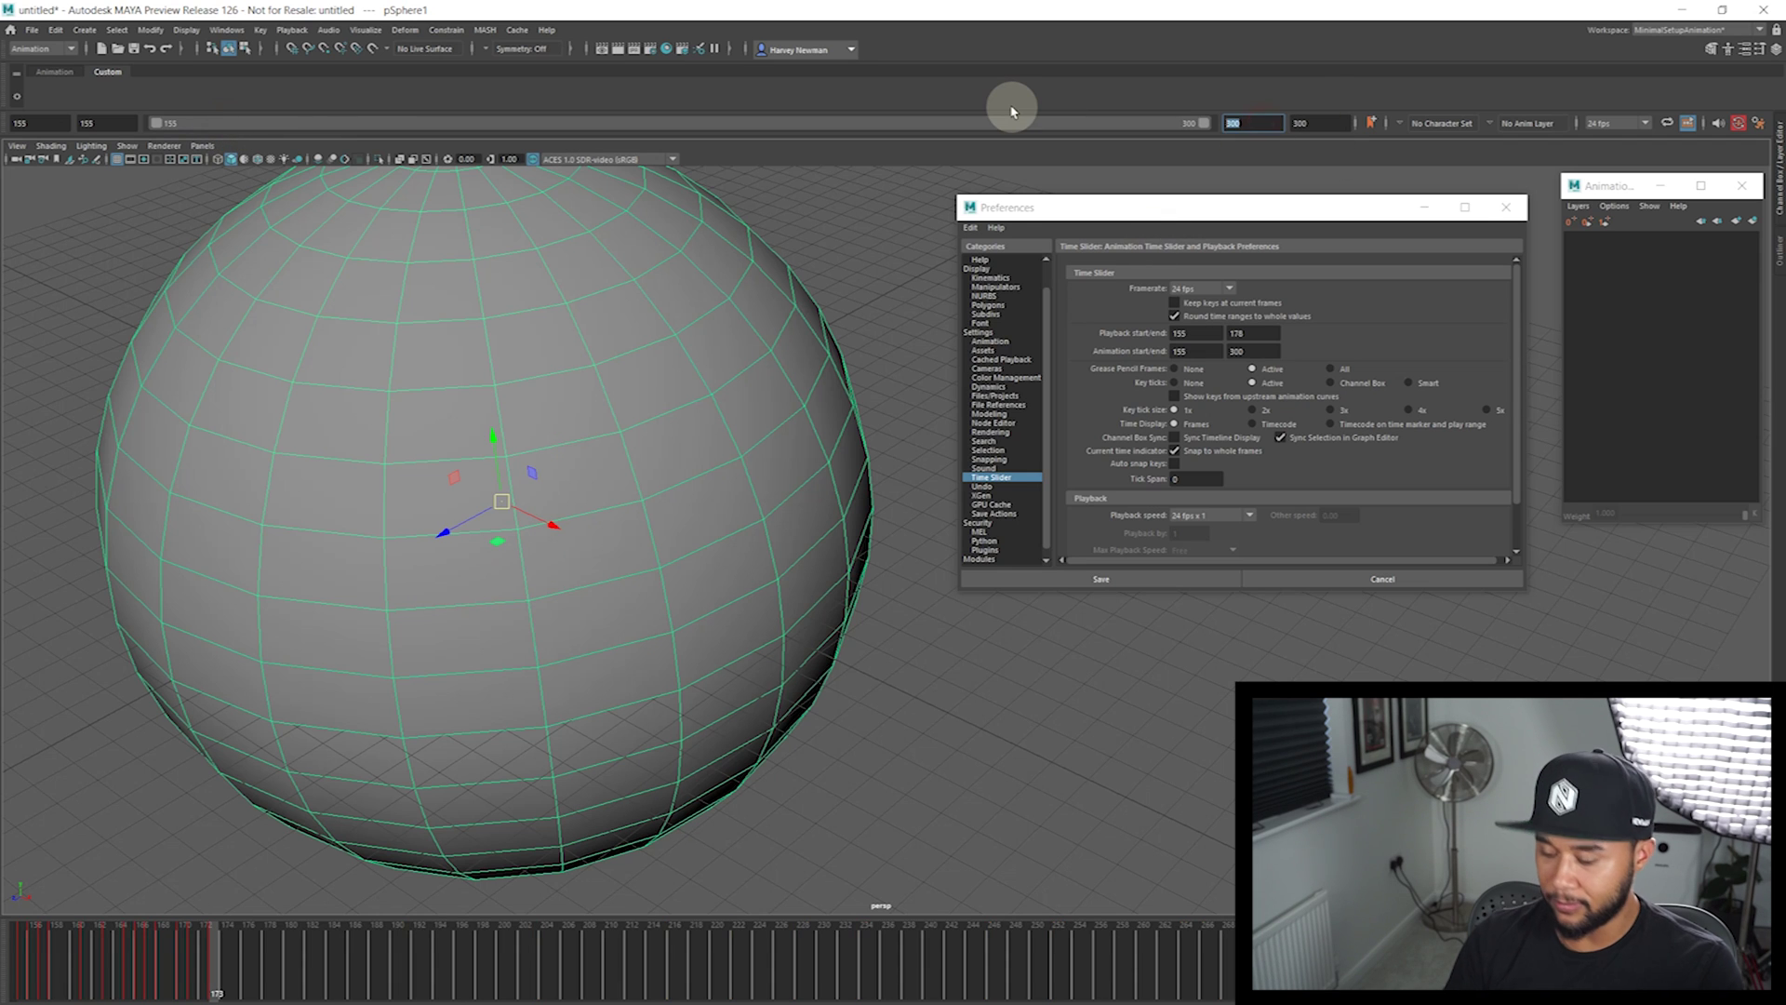
{"action": "type", "text": "1000"}
{"action": "key", "text": "Return"}
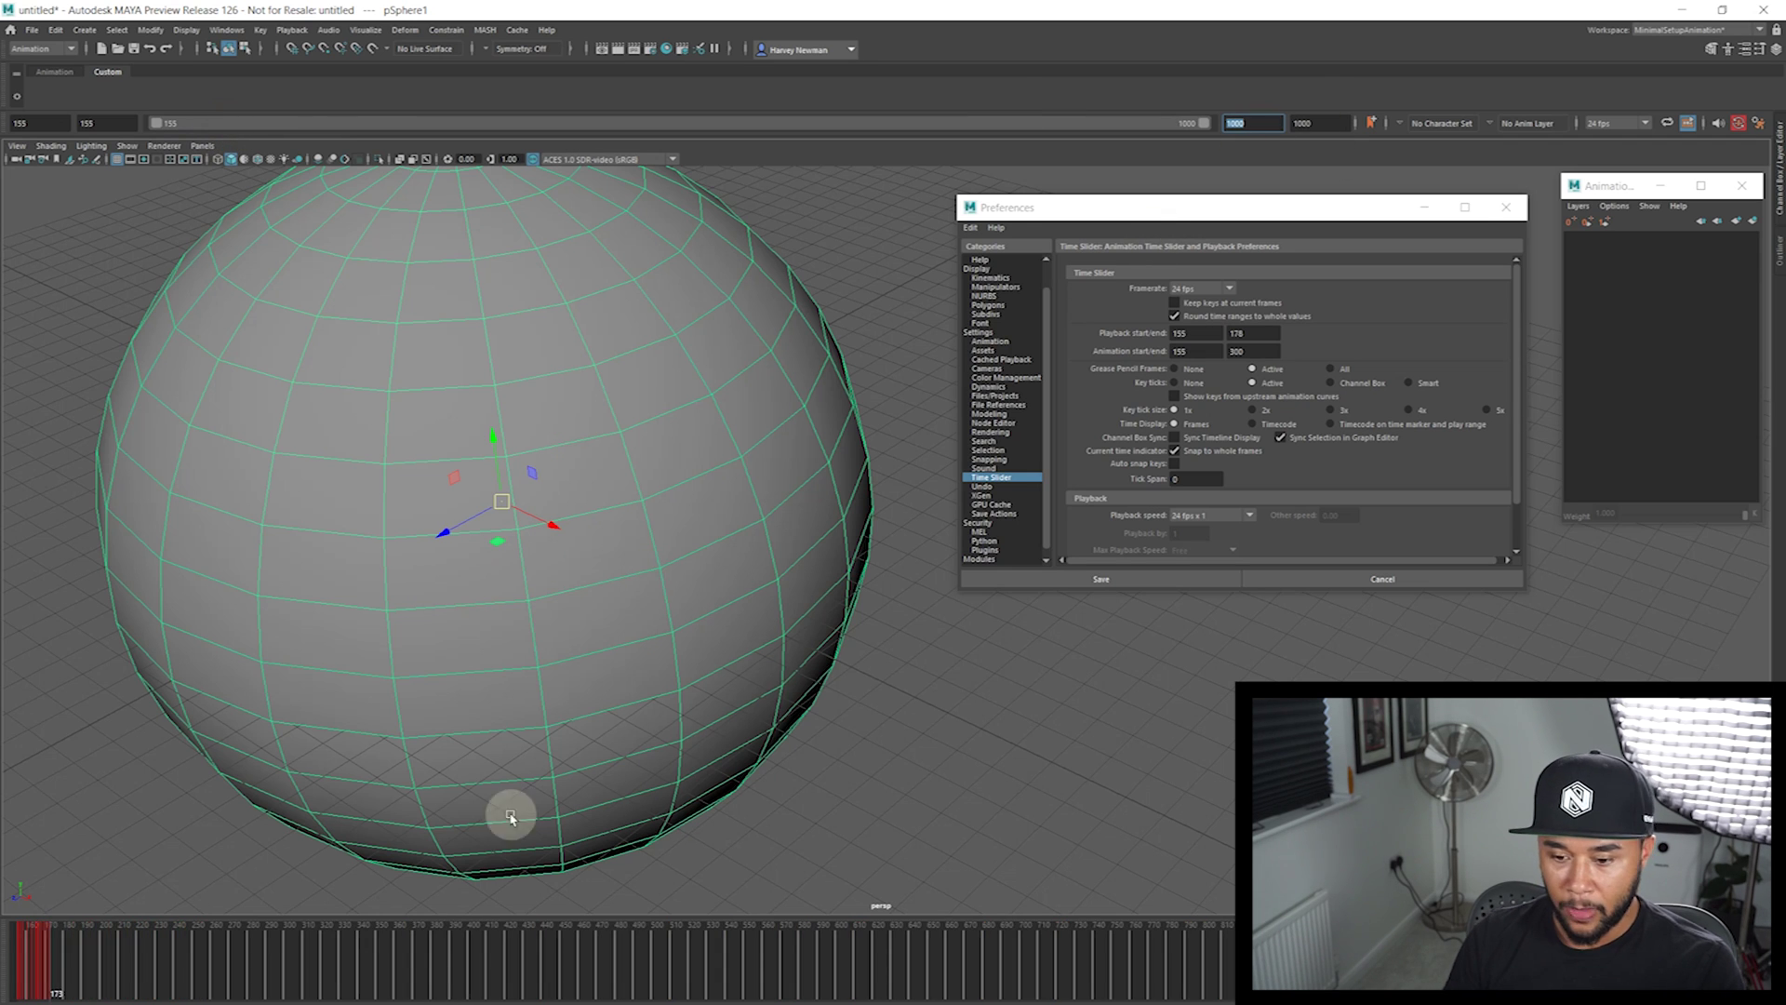
{"action": "mouse_move", "coordinate": [33, 971]}
{"action": "left_mouse_down"}
{"action": "mouse_move", "coordinate": [183, 942]}
{"action": "mouse_move", "coordinate": [34, 961]}
{"action": "mouse_move", "coordinate": [44, 971]}
{"action": "left_mouse_up"}
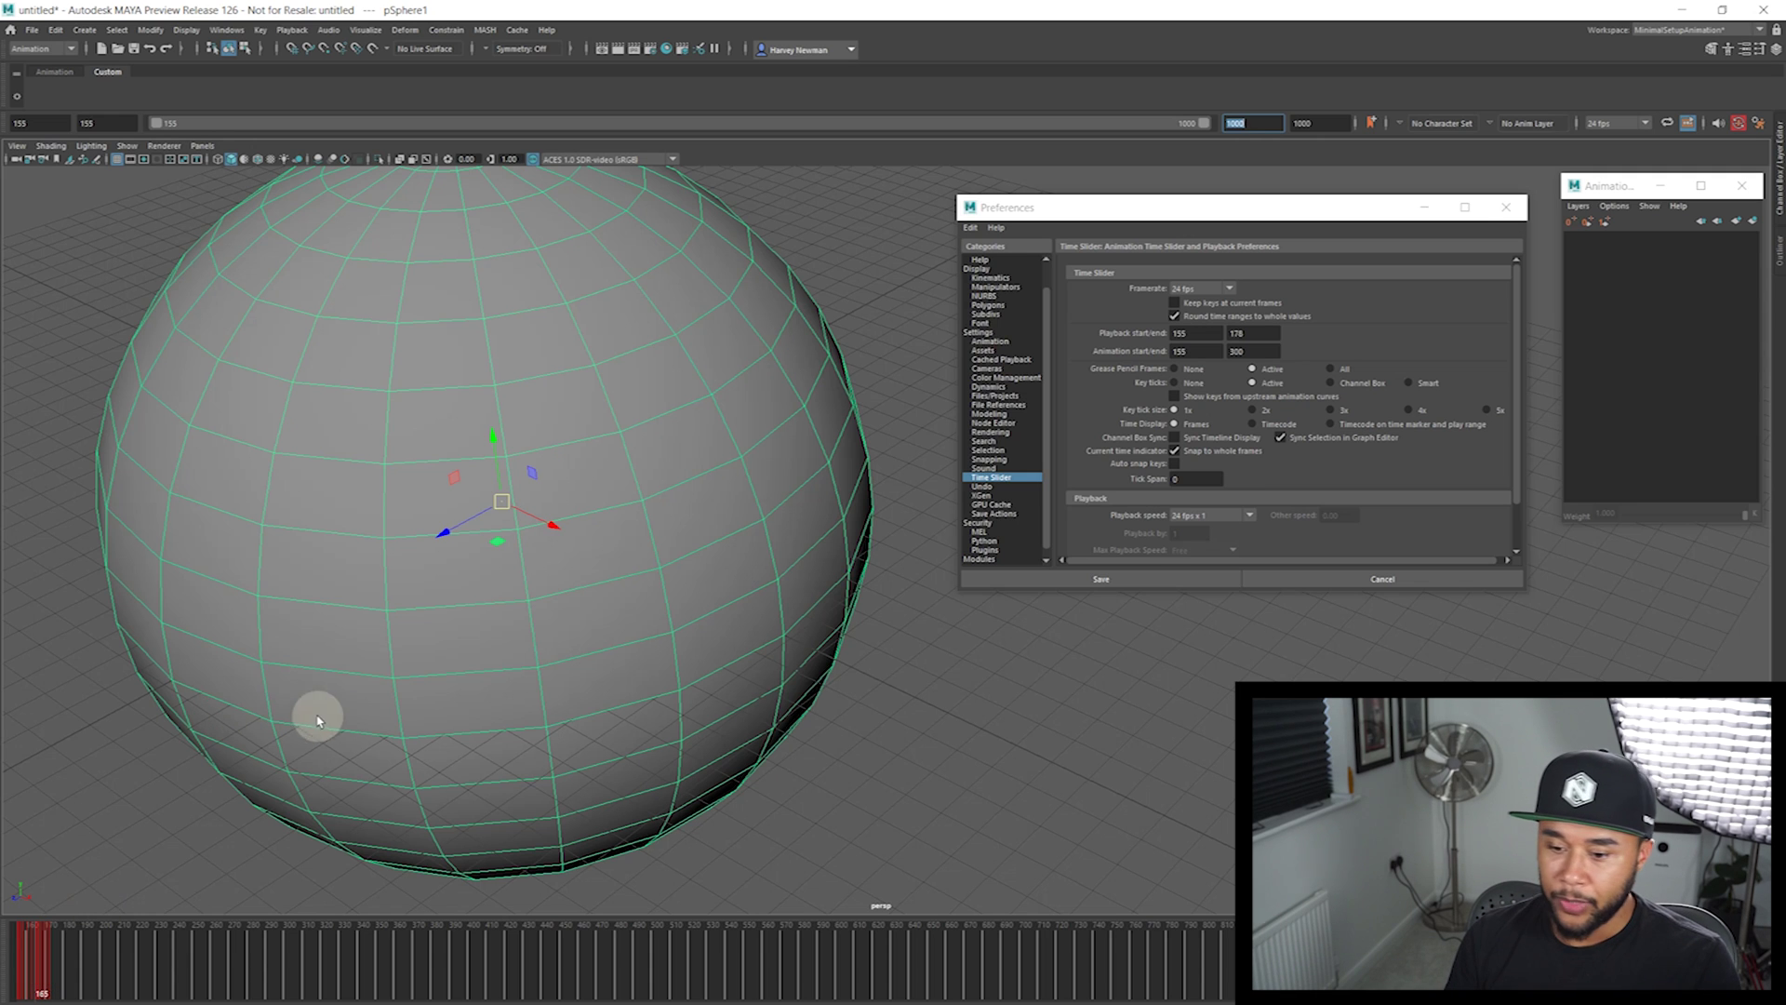
Shorten the playback range to end at frame 189, scrub back to frame 161, and set the key tick size to 4x
{"action": "left_click_drag", "start_coordinate": [1206, 124], "coordinate": [190, 126]}
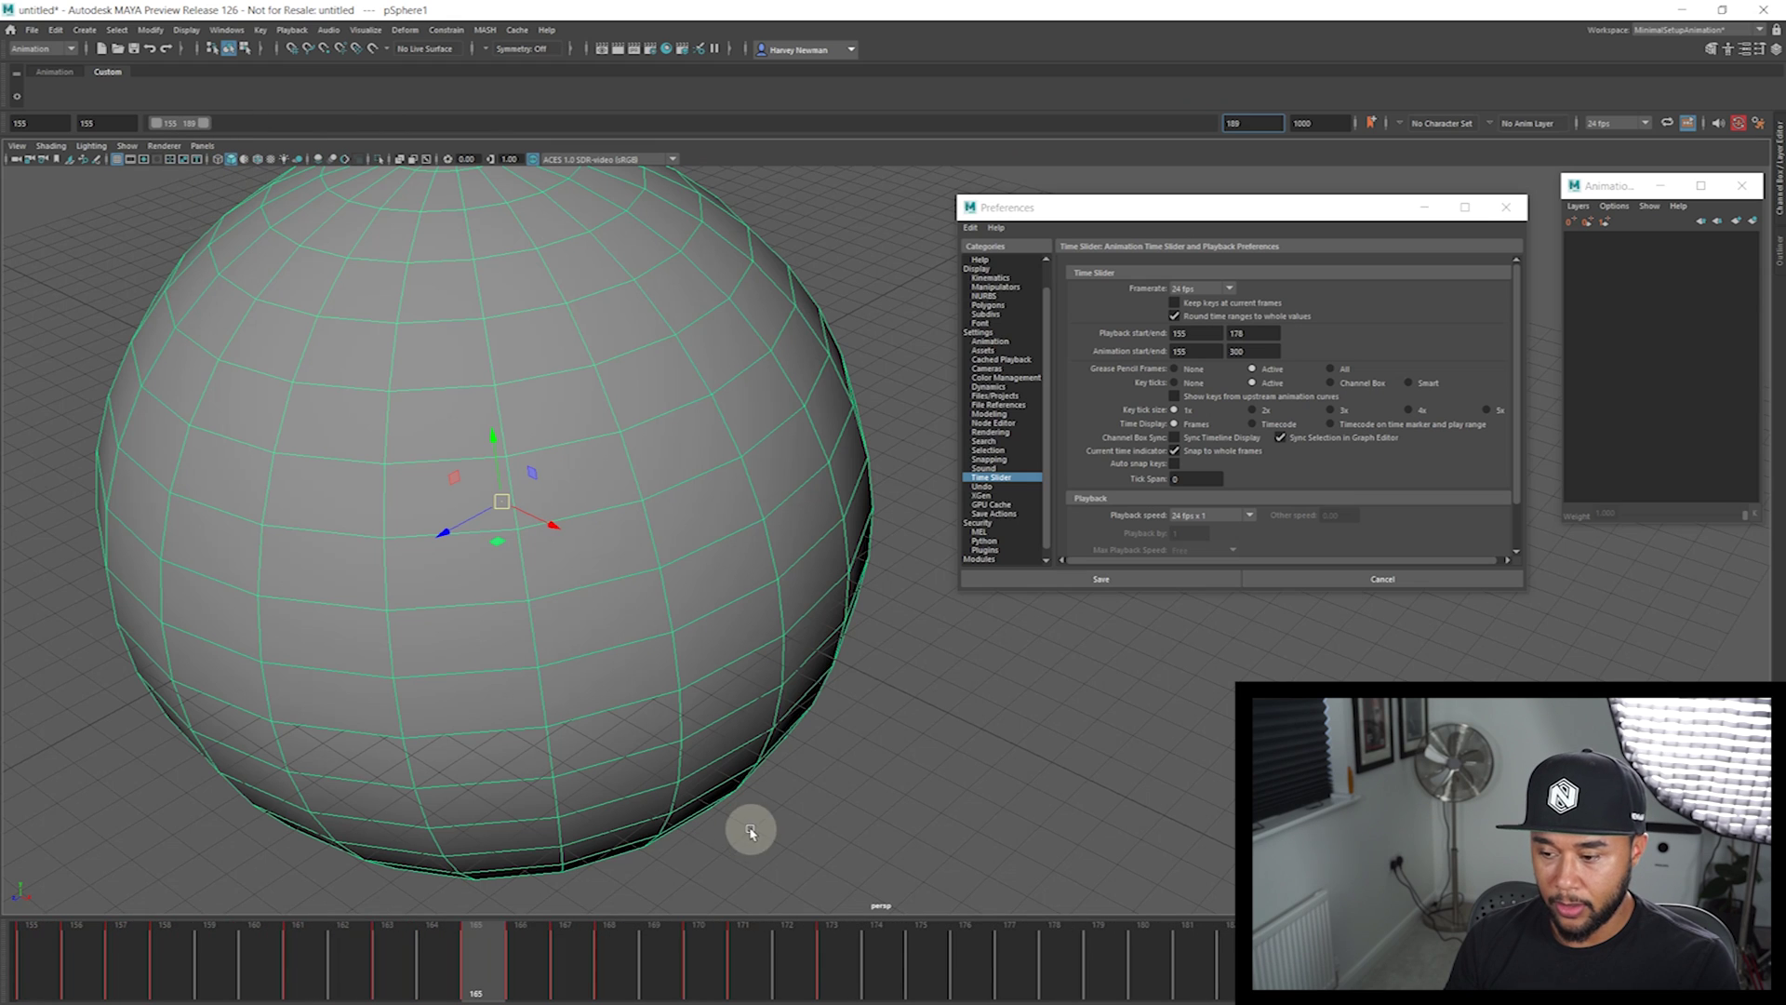
{"action": "left_click_drag", "start_coordinate": [447, 972], "coordinate": [298, 976]}
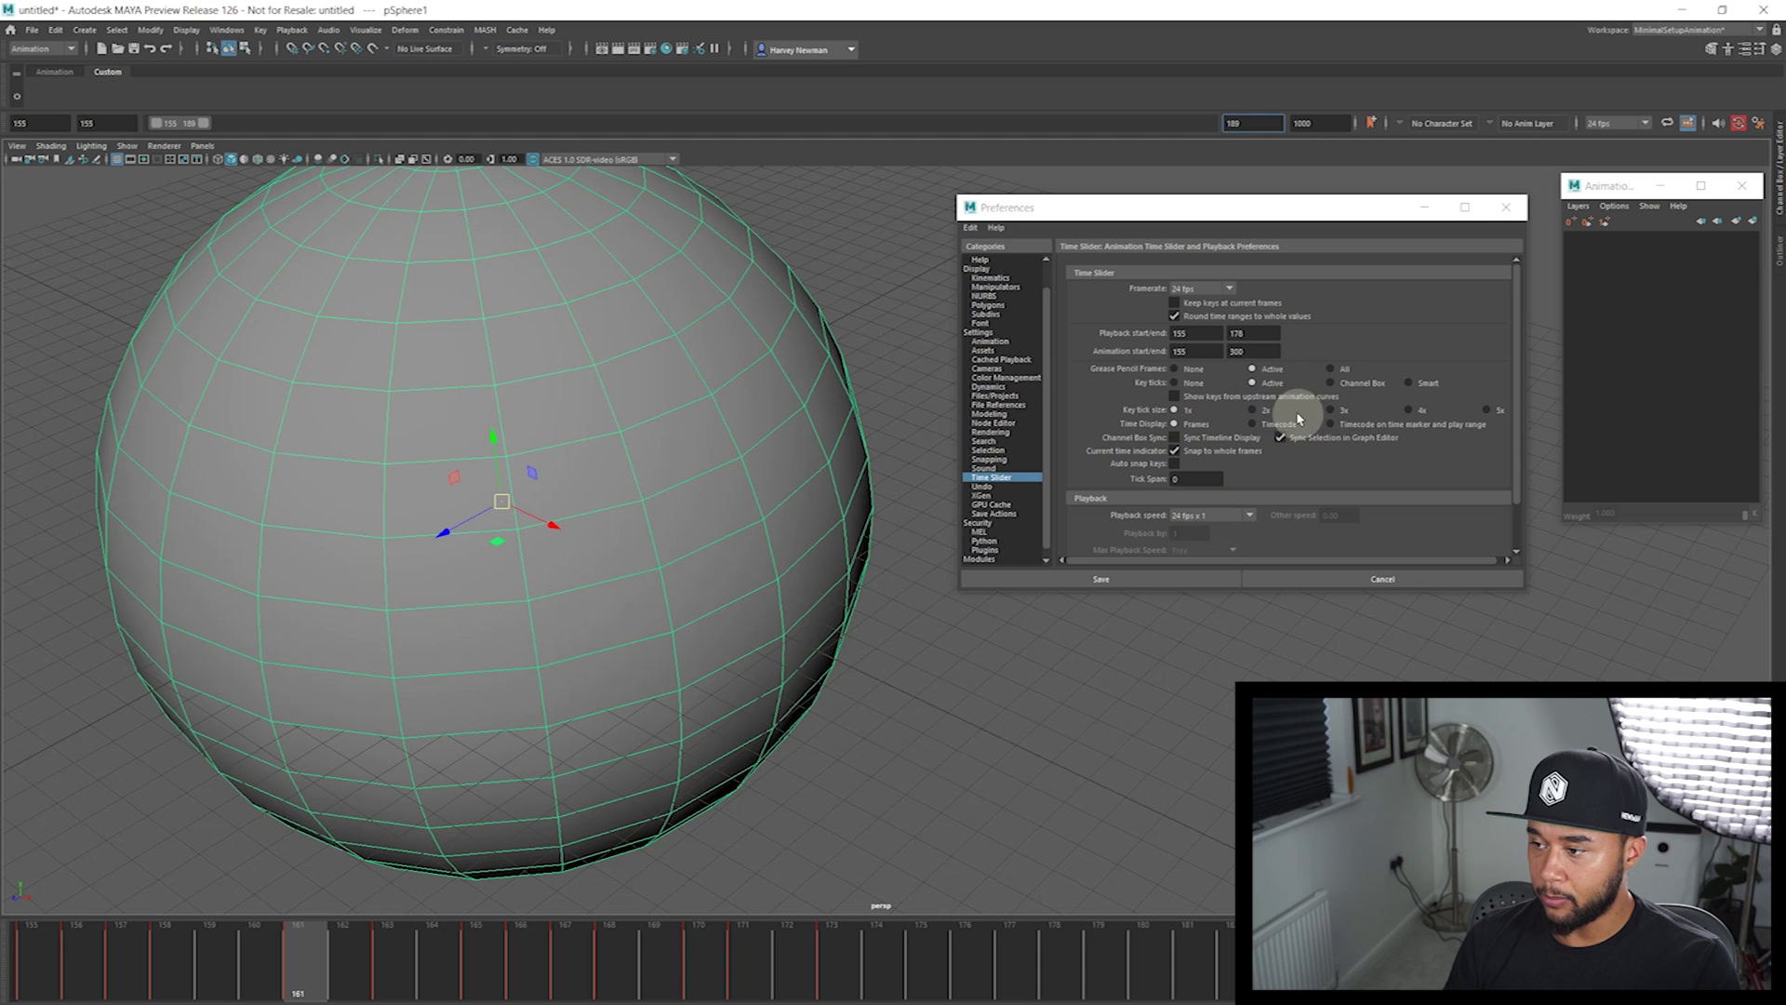
{"action": "left_click", "coordinate": [1334, 412]}
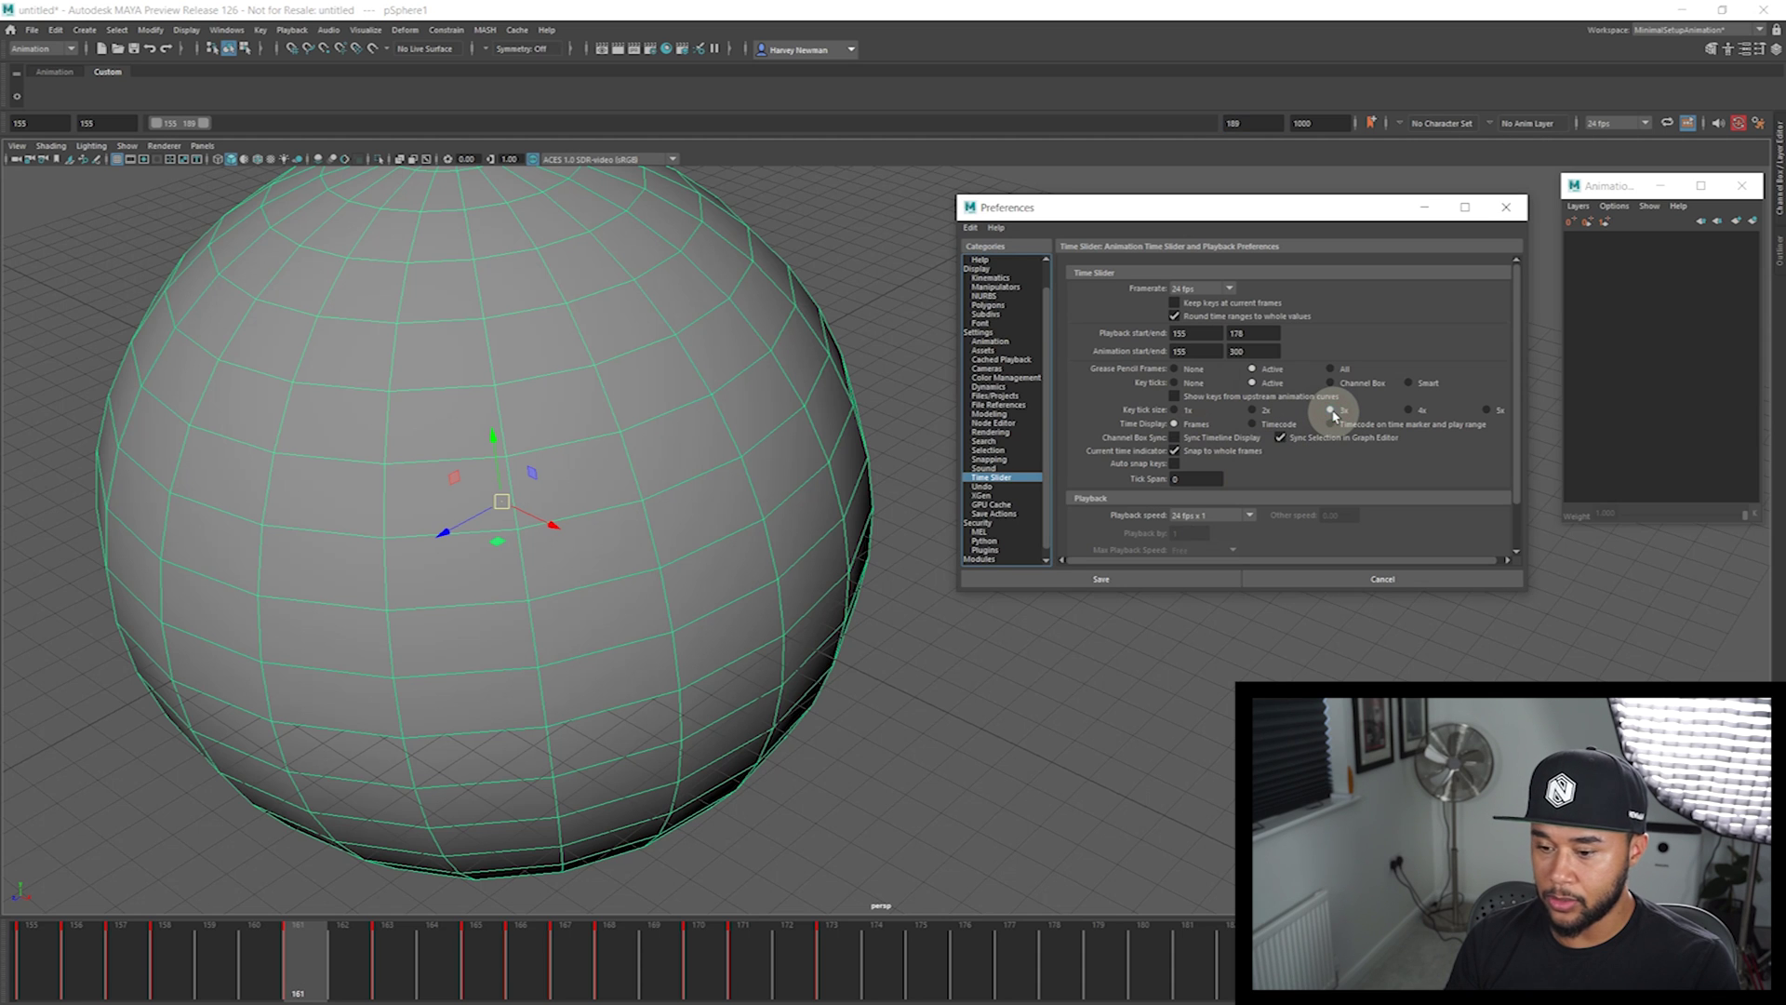
{"action": "left_click", "coordinate": [1409, 410]}
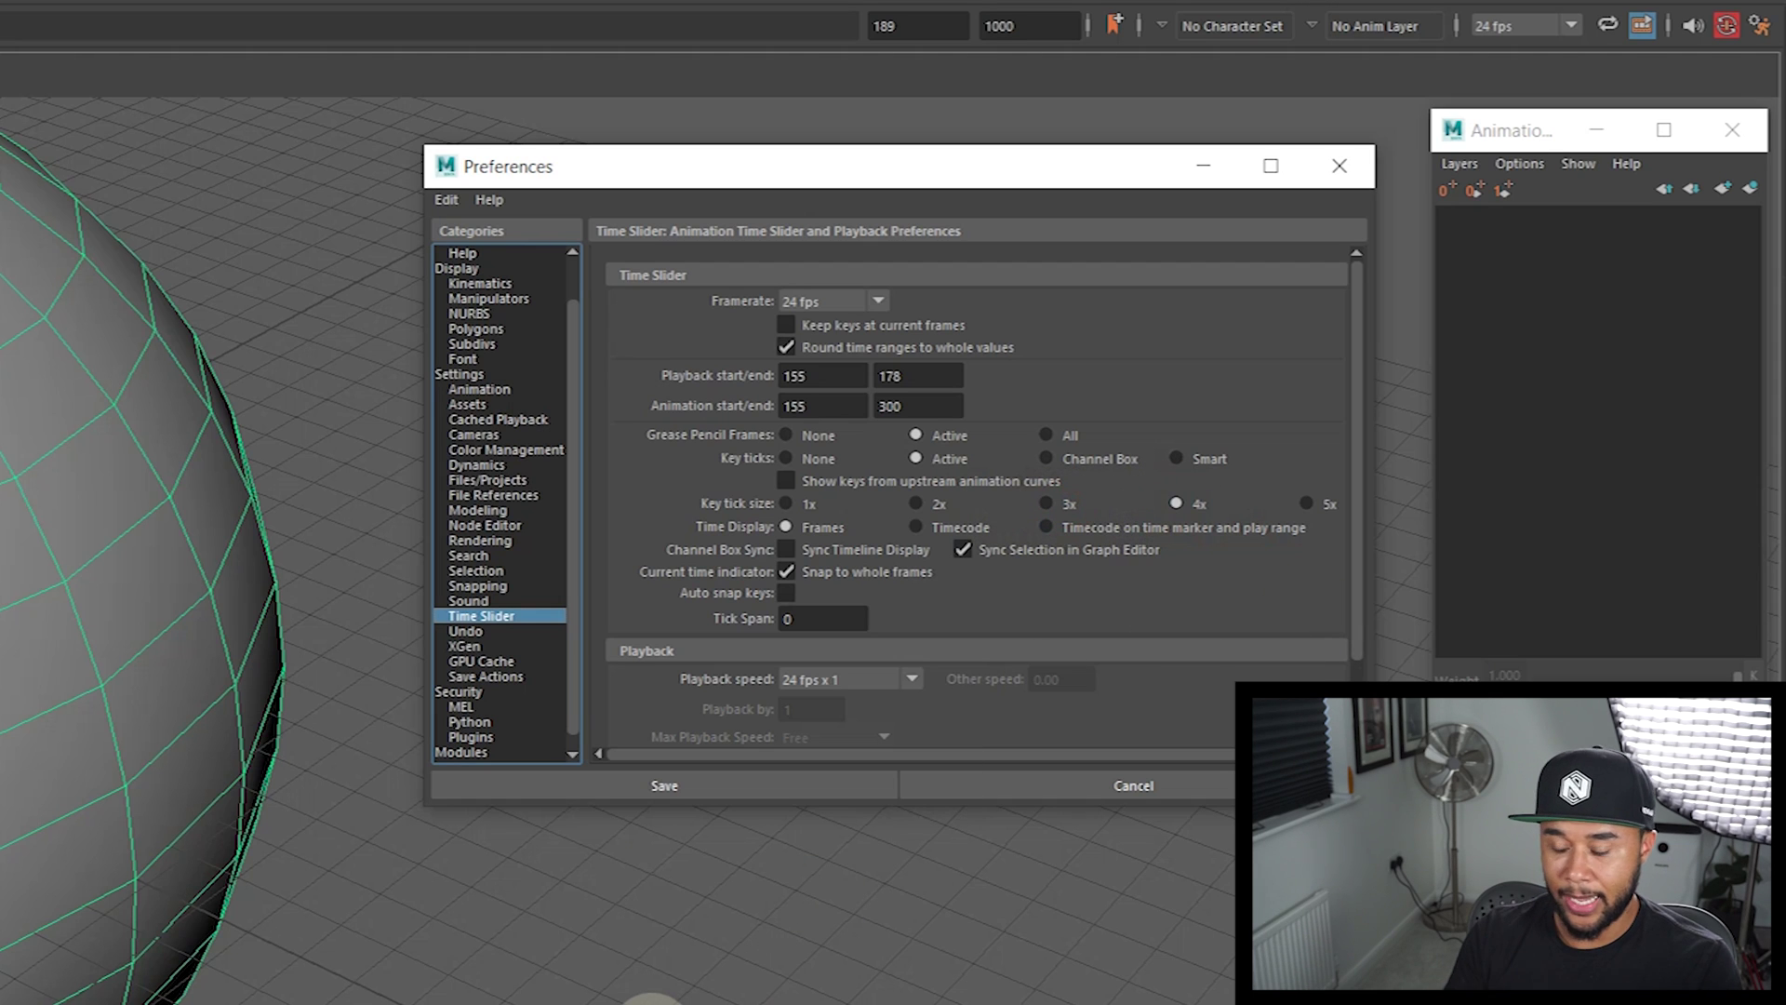
Open the end frame of the playback range for editing
{"action": "left_click", "coordinate": [895, 26]}
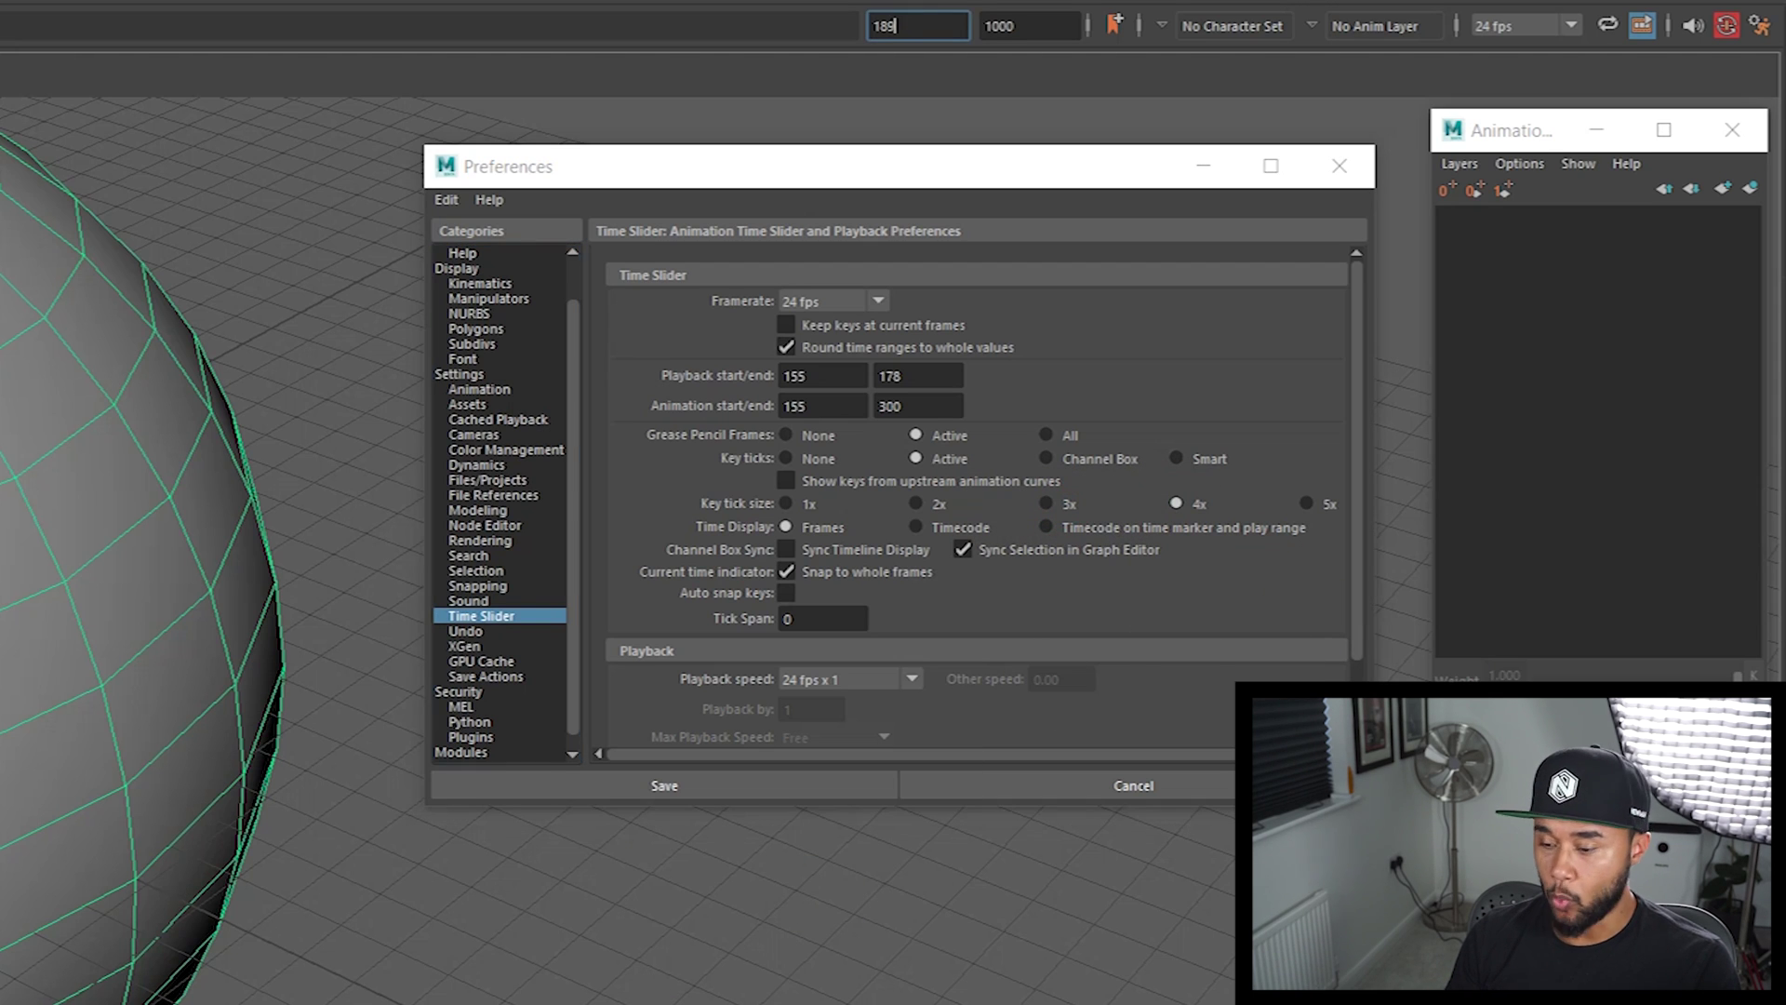